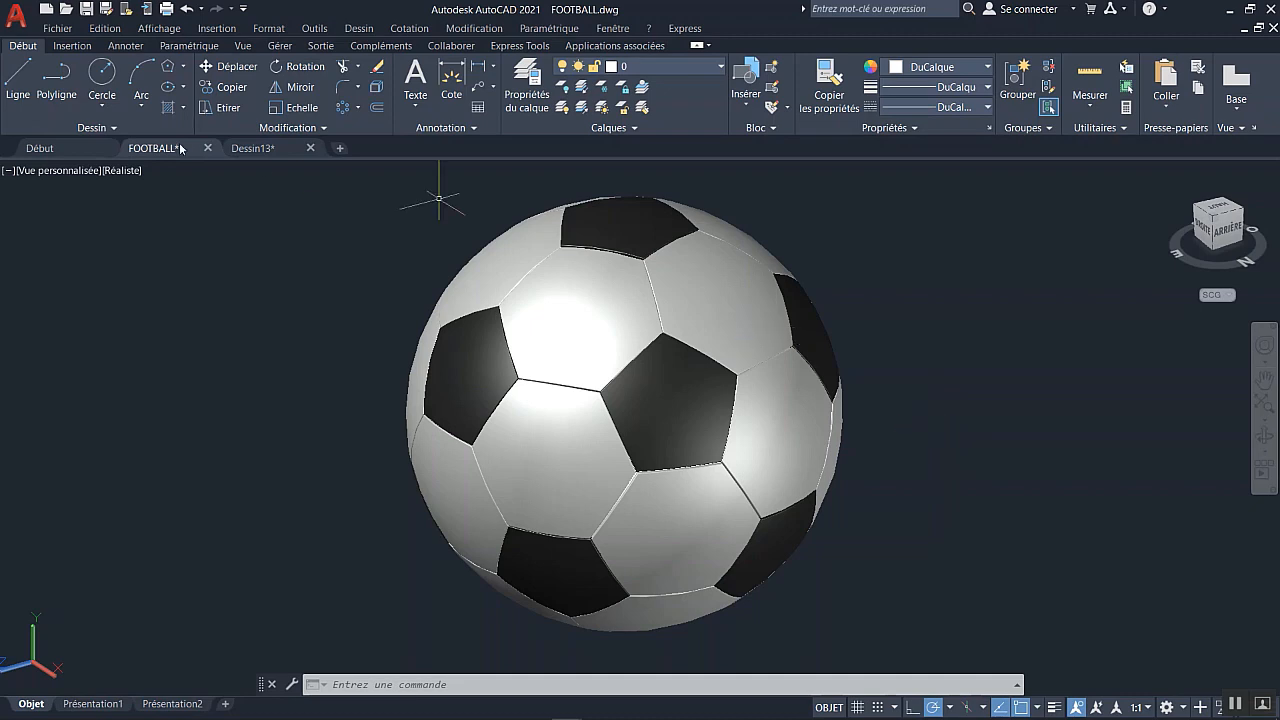
- In the Dessin13 drawing, draw a five-sided polygon by its edge, with a vertical edge 200 units long
left_click(261, 152)
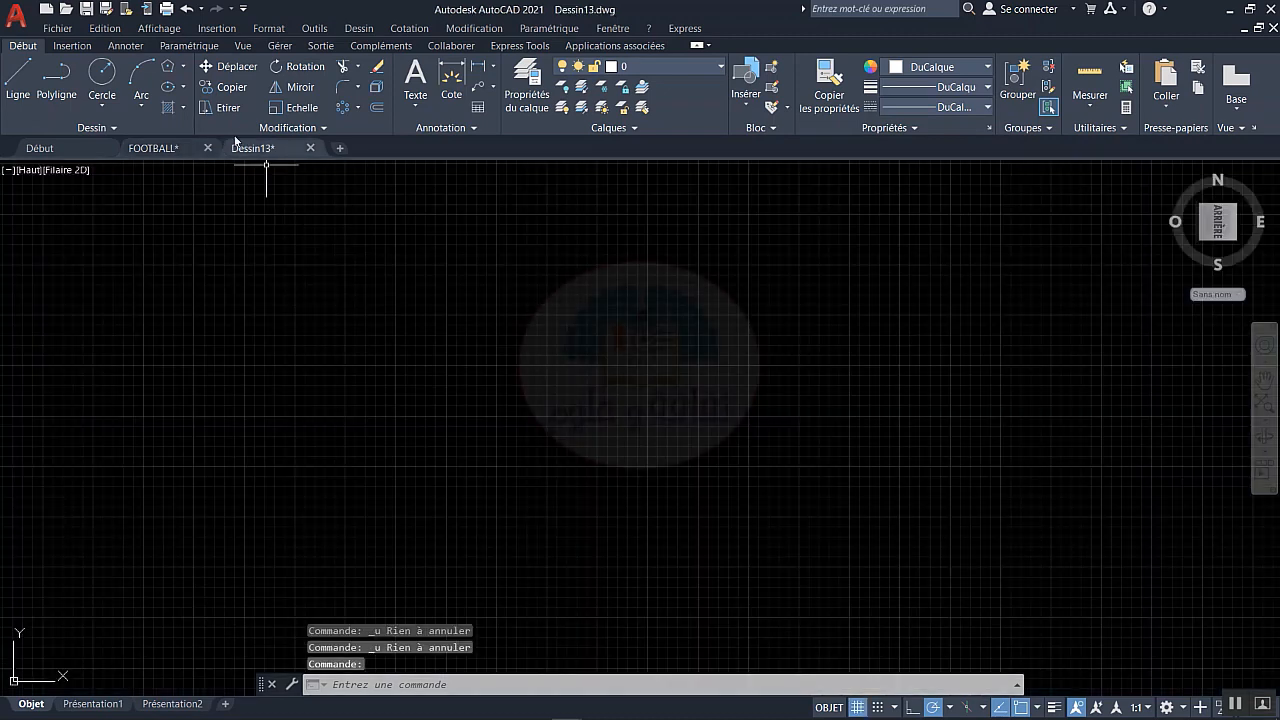
left_click(173, 72)
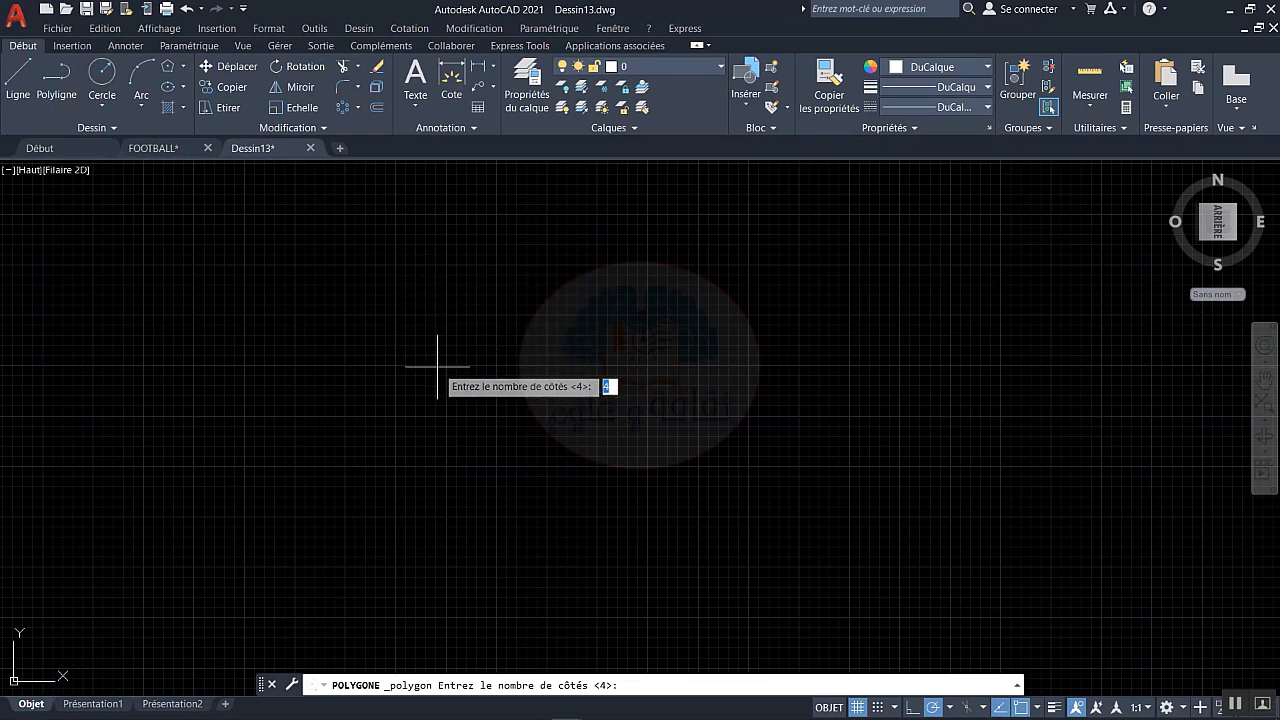
key("Return")
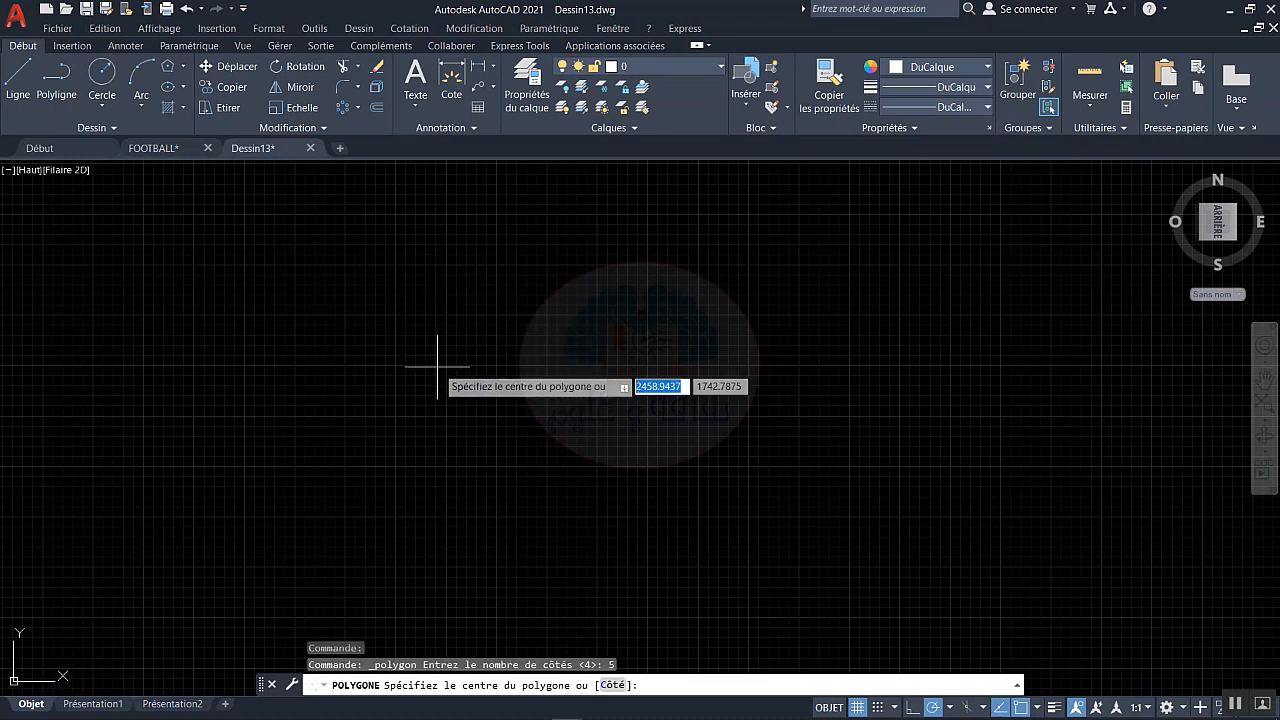
key("Return")
left_click(478, 440)
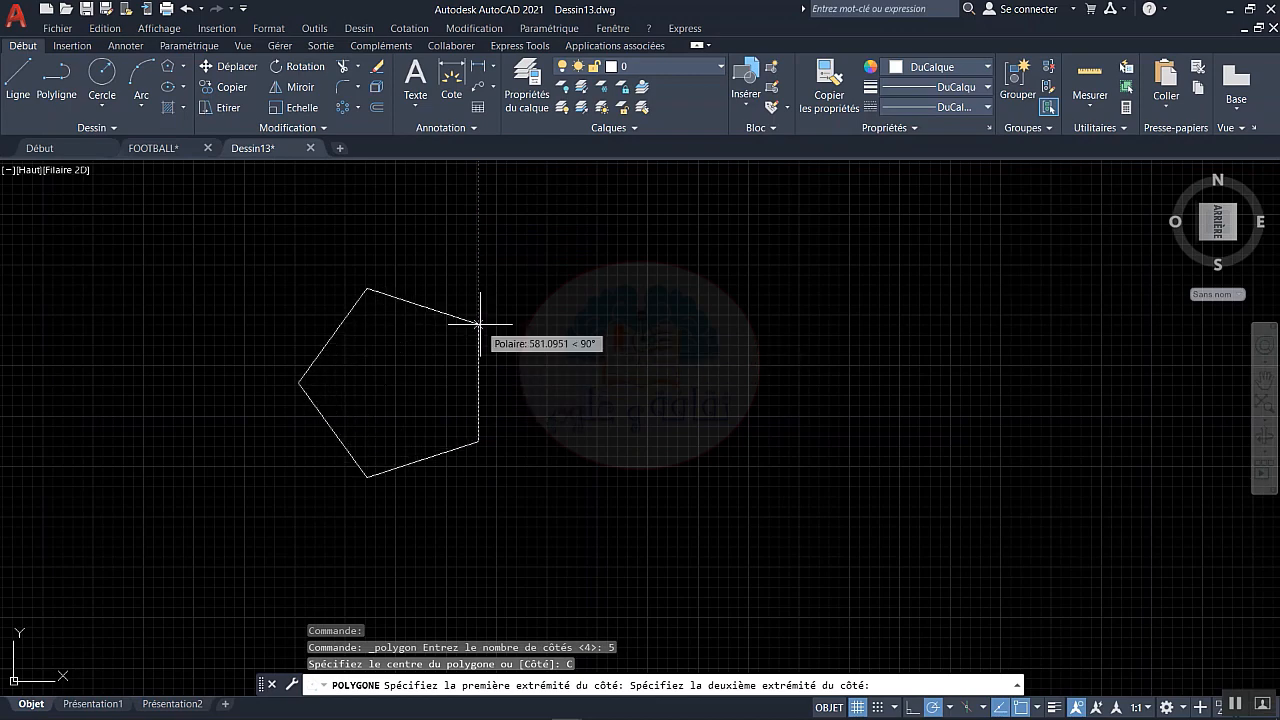
type("200")
key("Return")
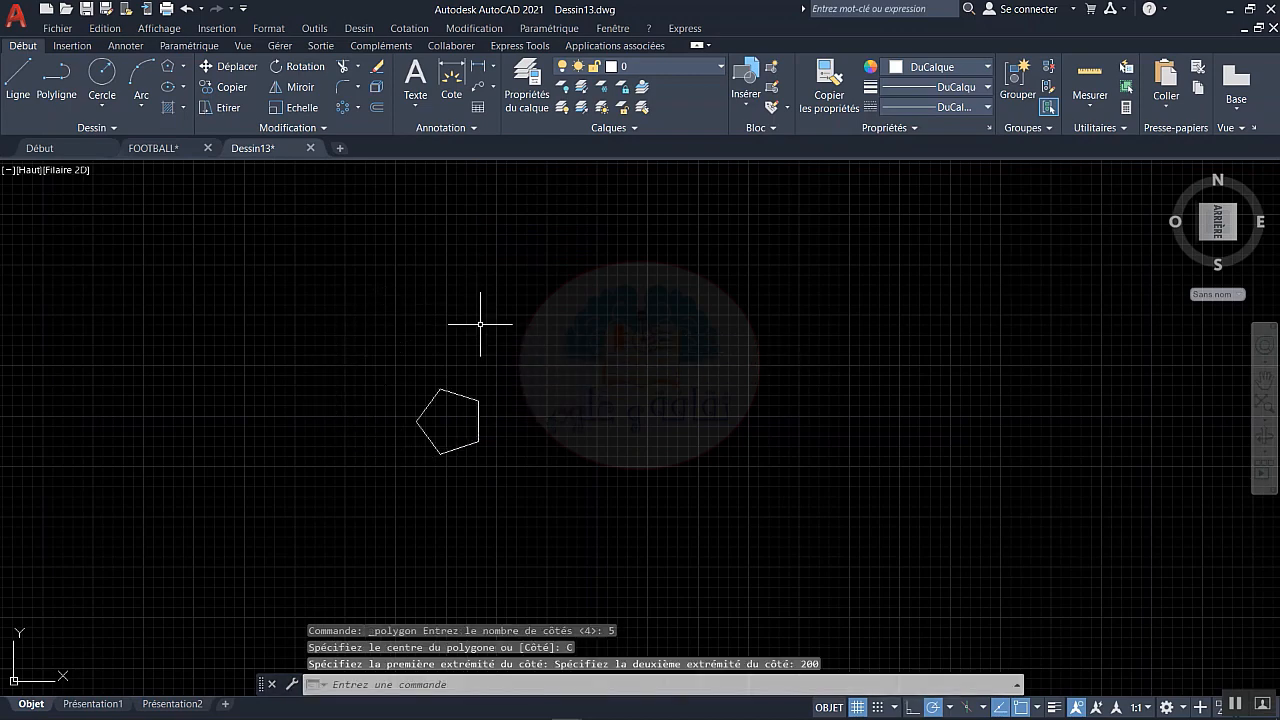
- Draw a six-sided polygon by its edge, using the two endpoints of the pentagon's vertical edge
scroll(437, 413, "up", 5)
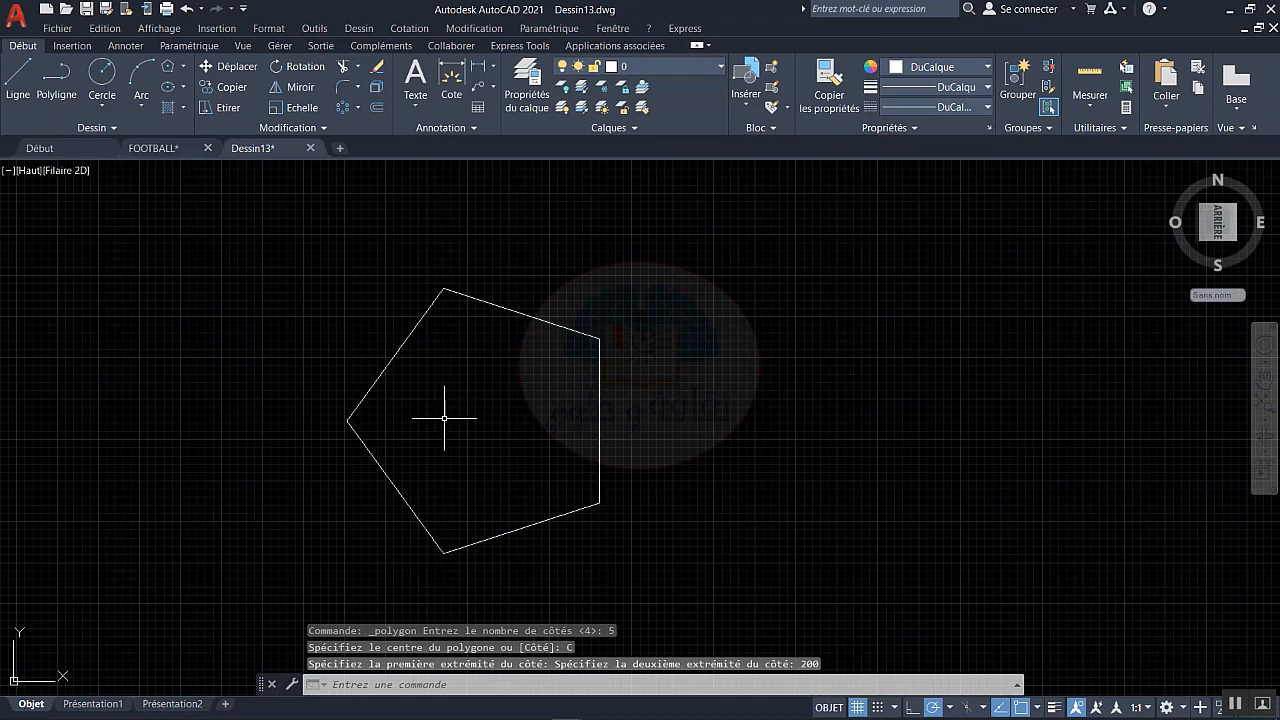
middle_click_drag(444, 418, 460, 434)
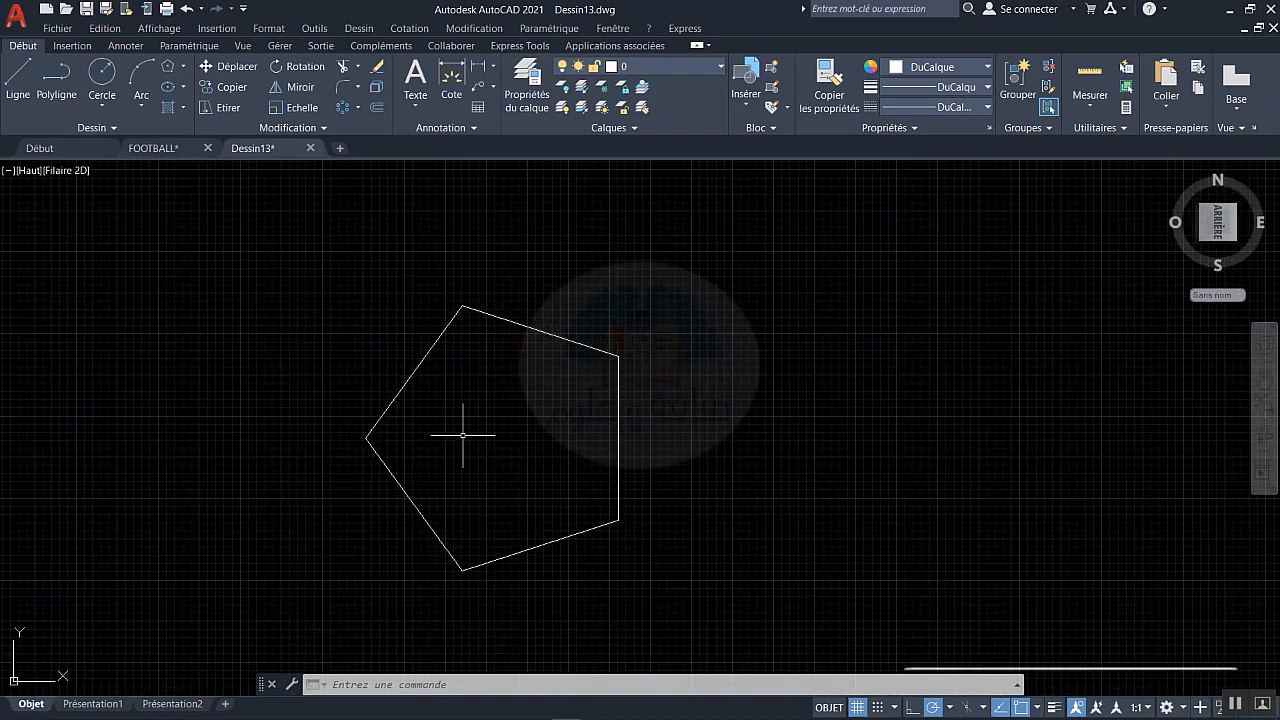
key("Return")
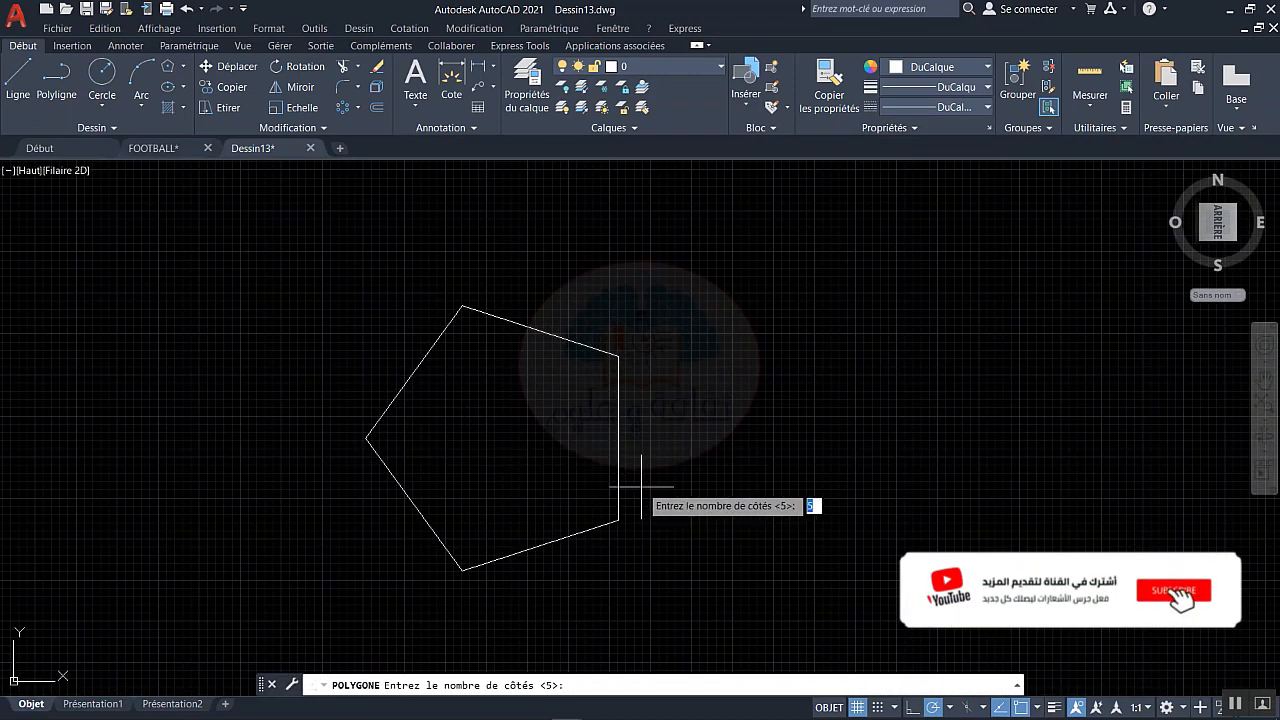
key("Return")
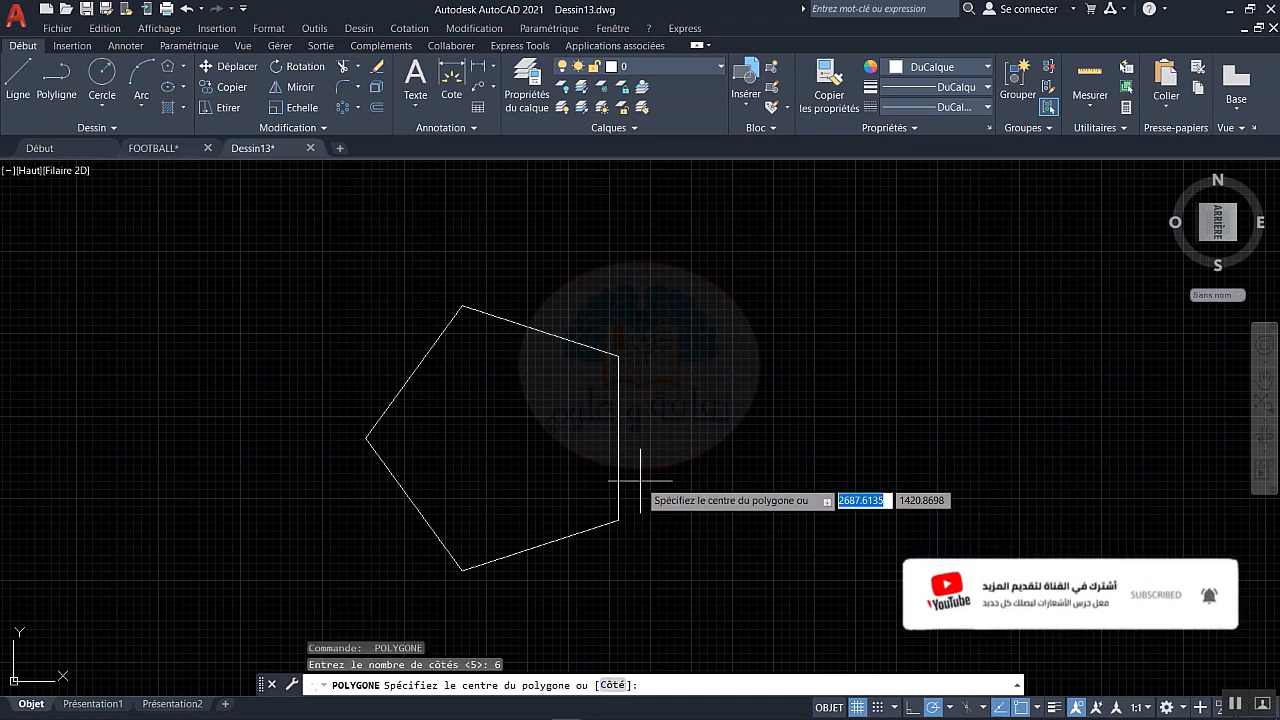
type("C")
key("Return")
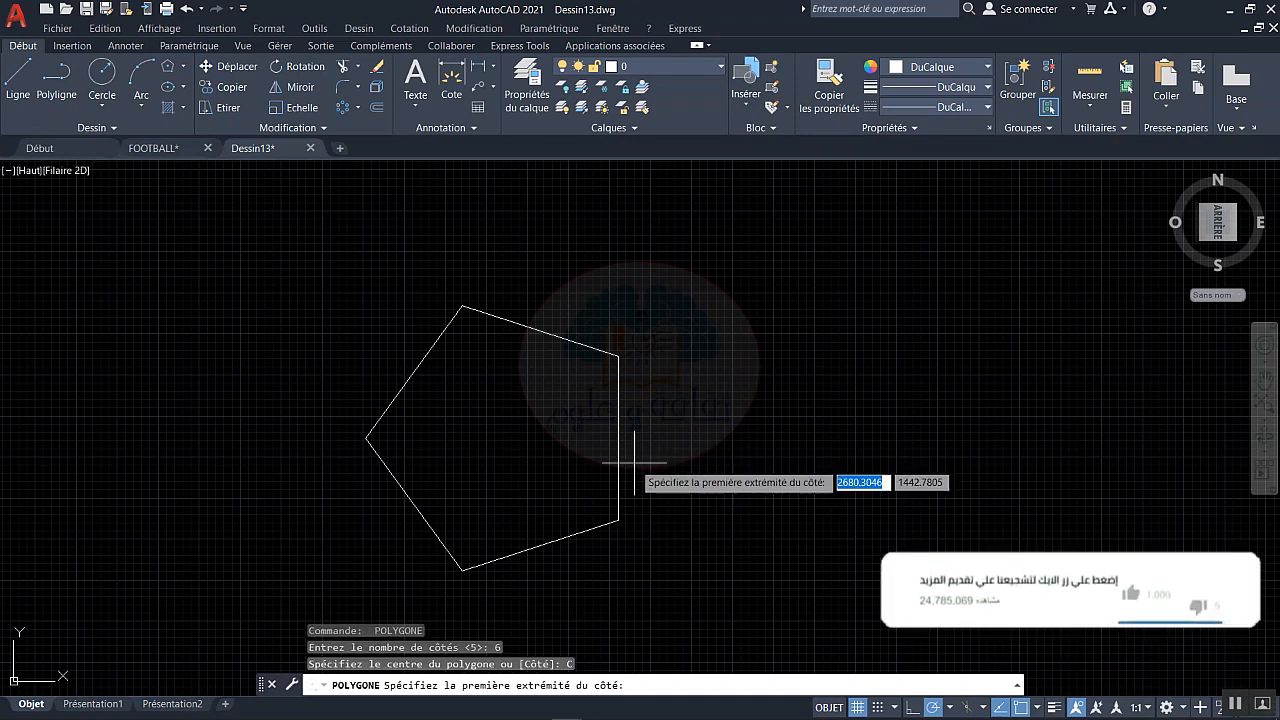
left_click(618, 356)
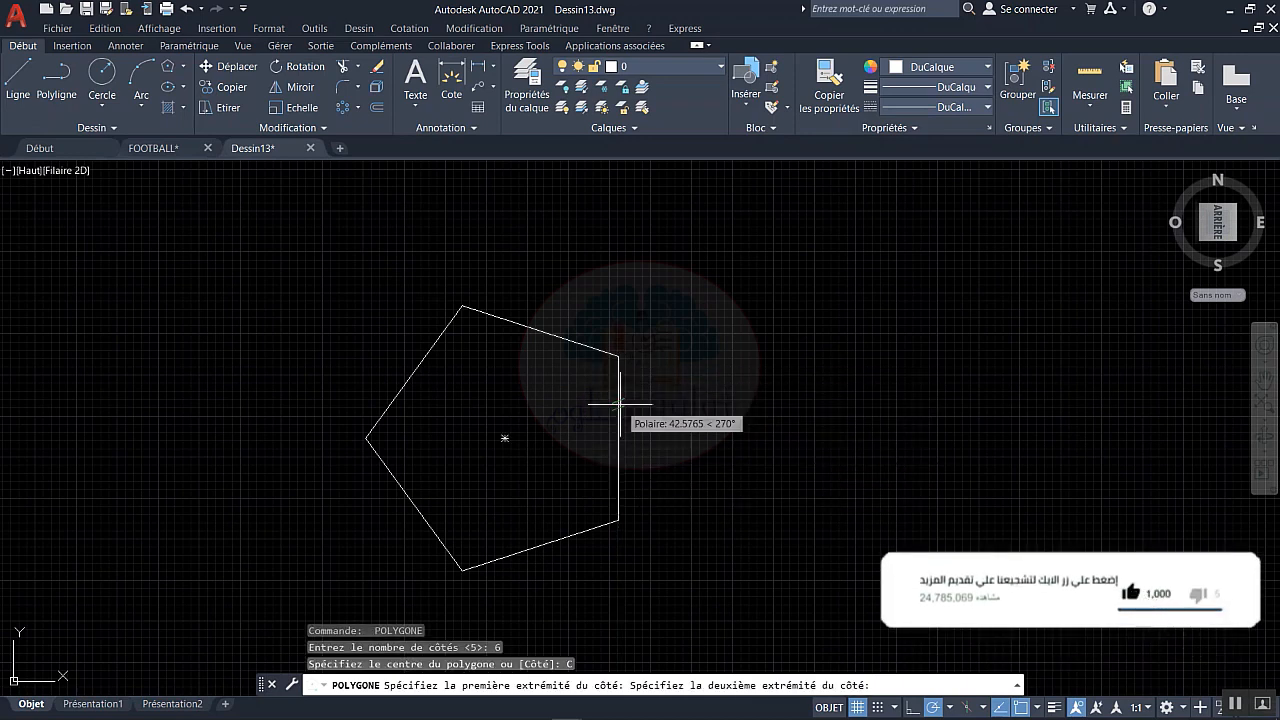
left_click(618, 520)
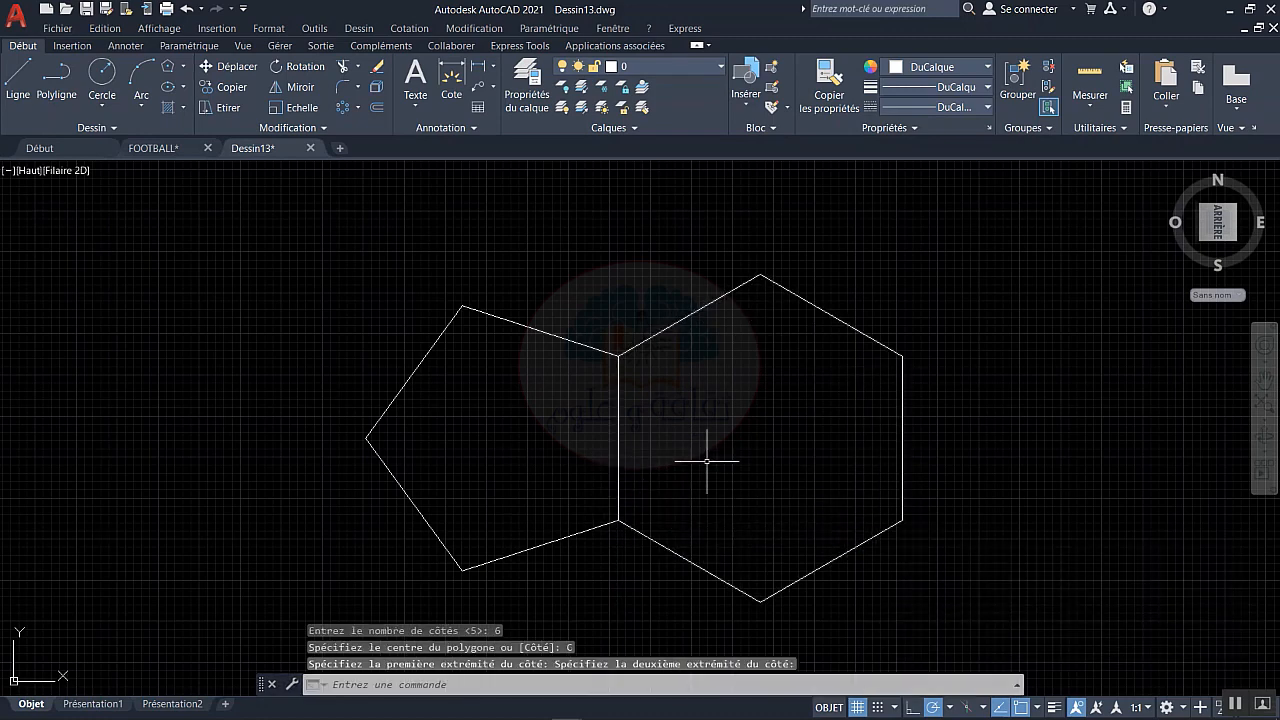
- Draw a horizontal line from the hexagon's lowest vertex leftward until it extends beneath the pentagon
type("l")
key("Return")
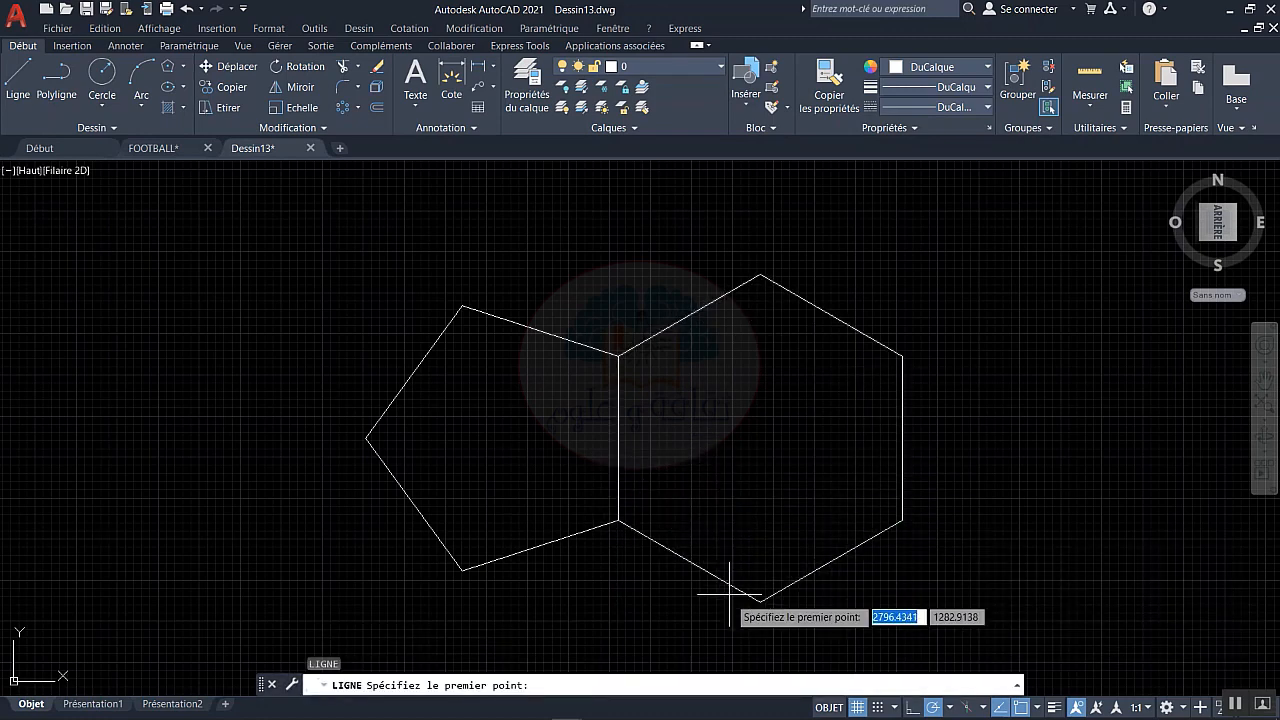
left_click(760, 601)
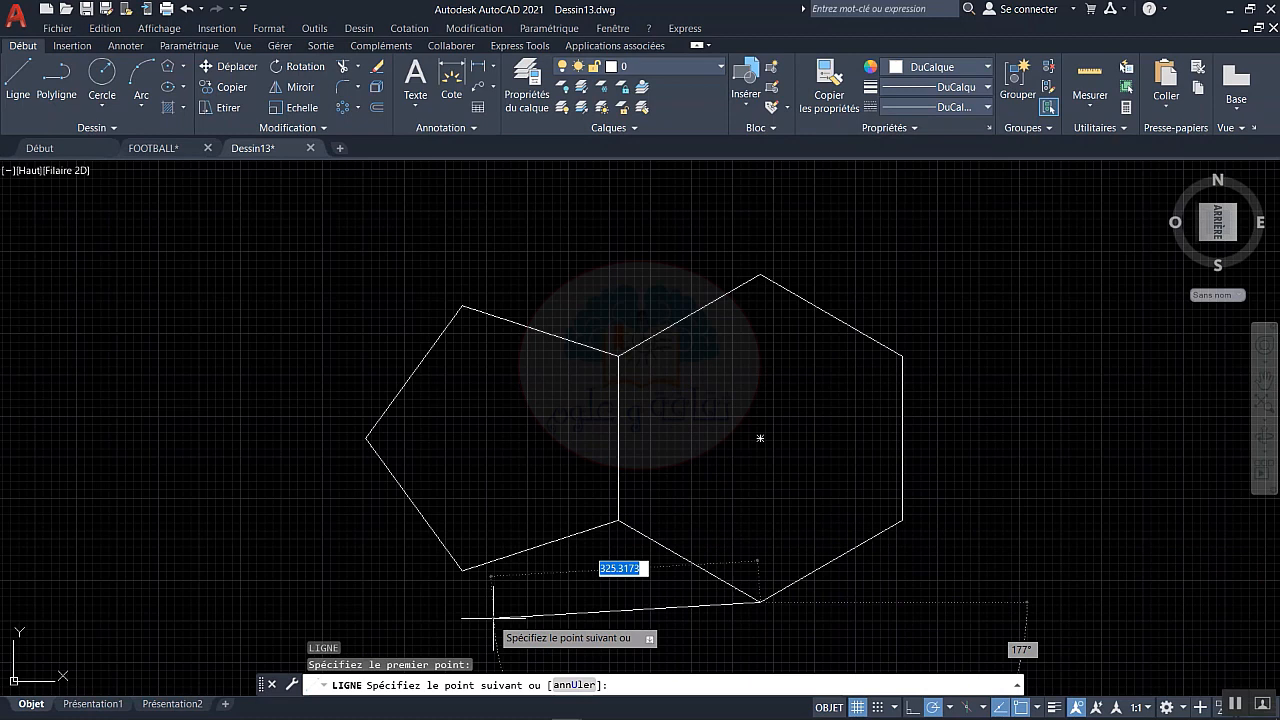
left_click(431, 601)
key("Return")
- Draw a vertical line about 126 units long downward from the shared edge's lower endpoint, crossing the horizontal line
key("Return")
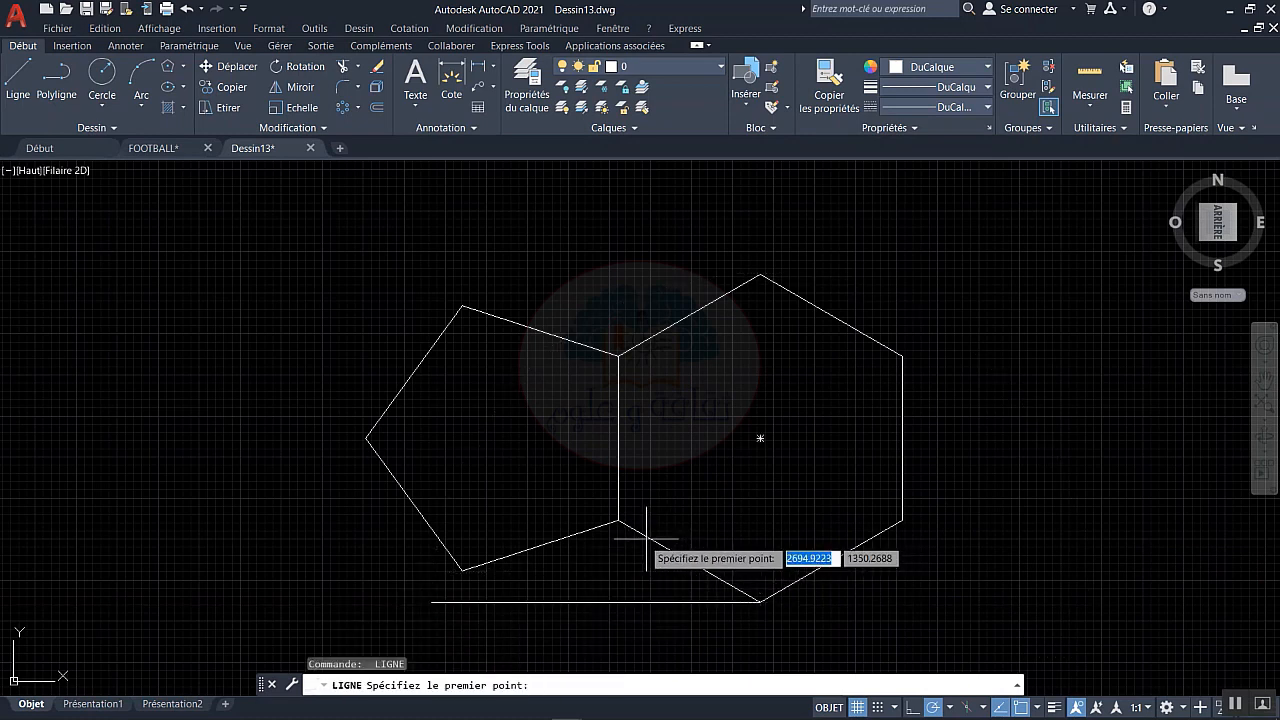
left_click(618, 520)
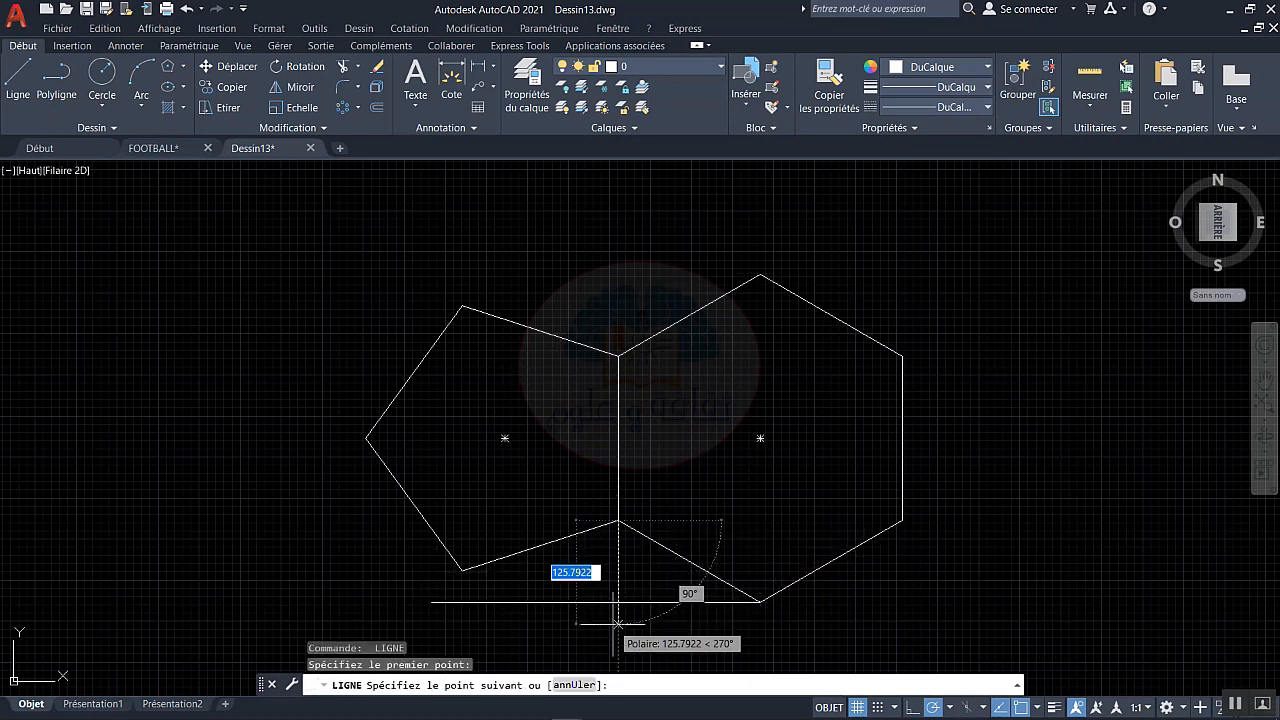
left_click(618, 620)
key("Return")
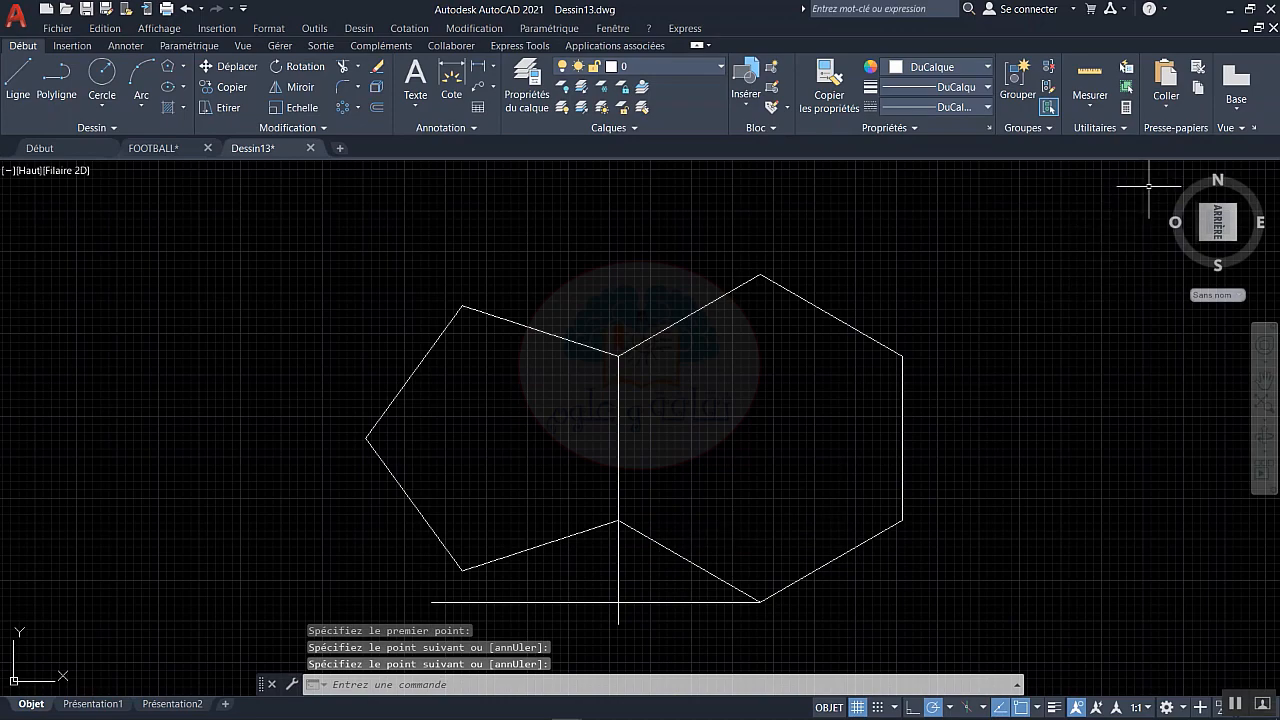
- In the 3D home view, set the UCS by Z axis with its origin at the two lines' intersection and Z along the polygons' shared edge
left_click(1172, 173)
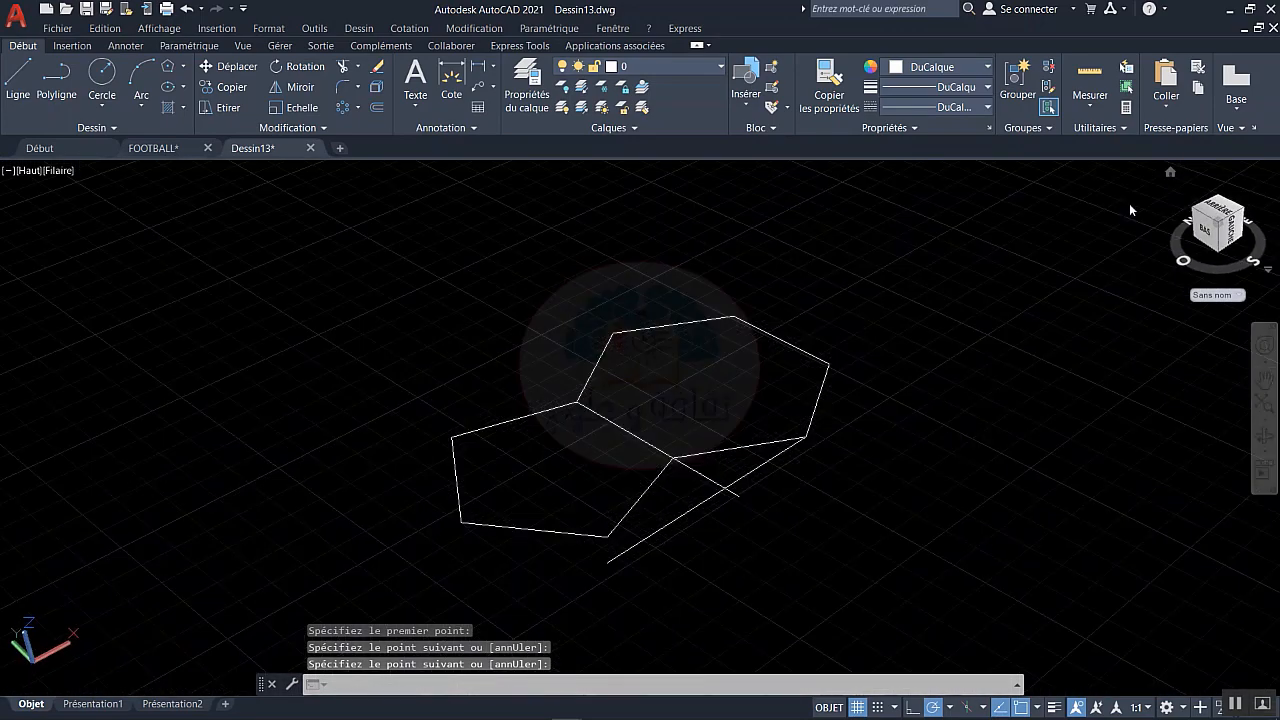
scroll(760, 490, "up", 2)
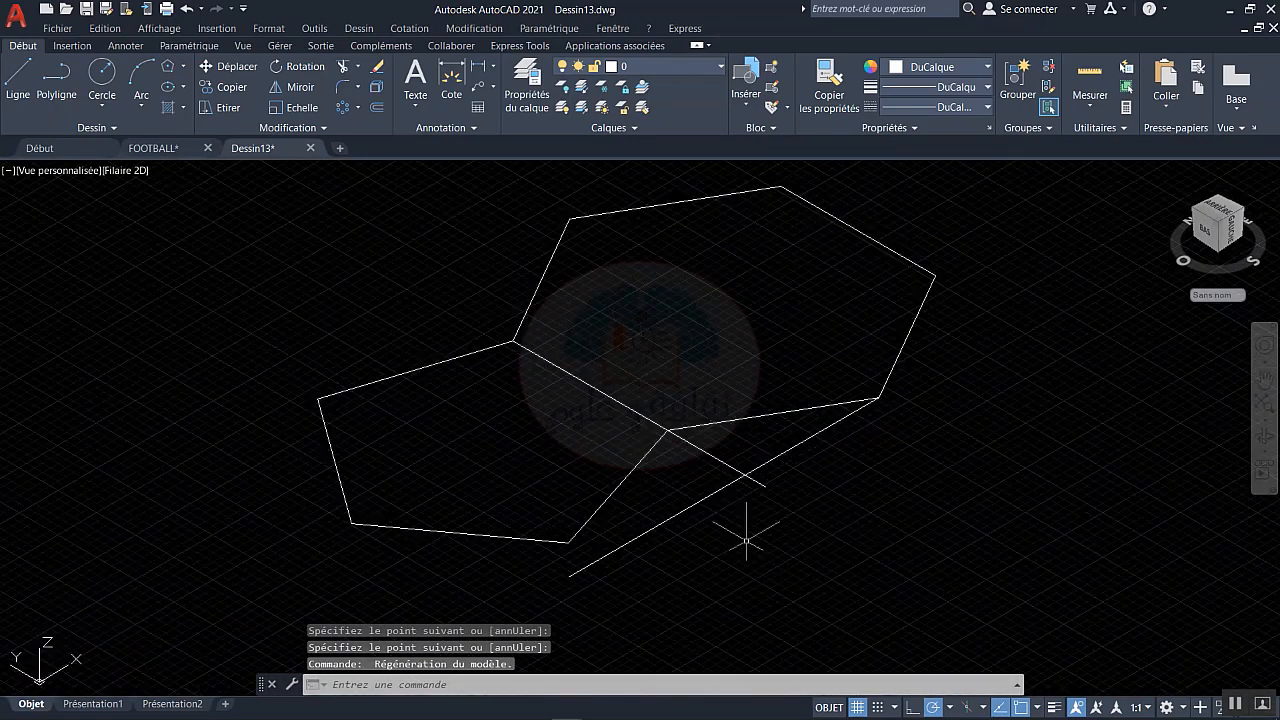
middle_click_drag(746, 541, 755, 578)
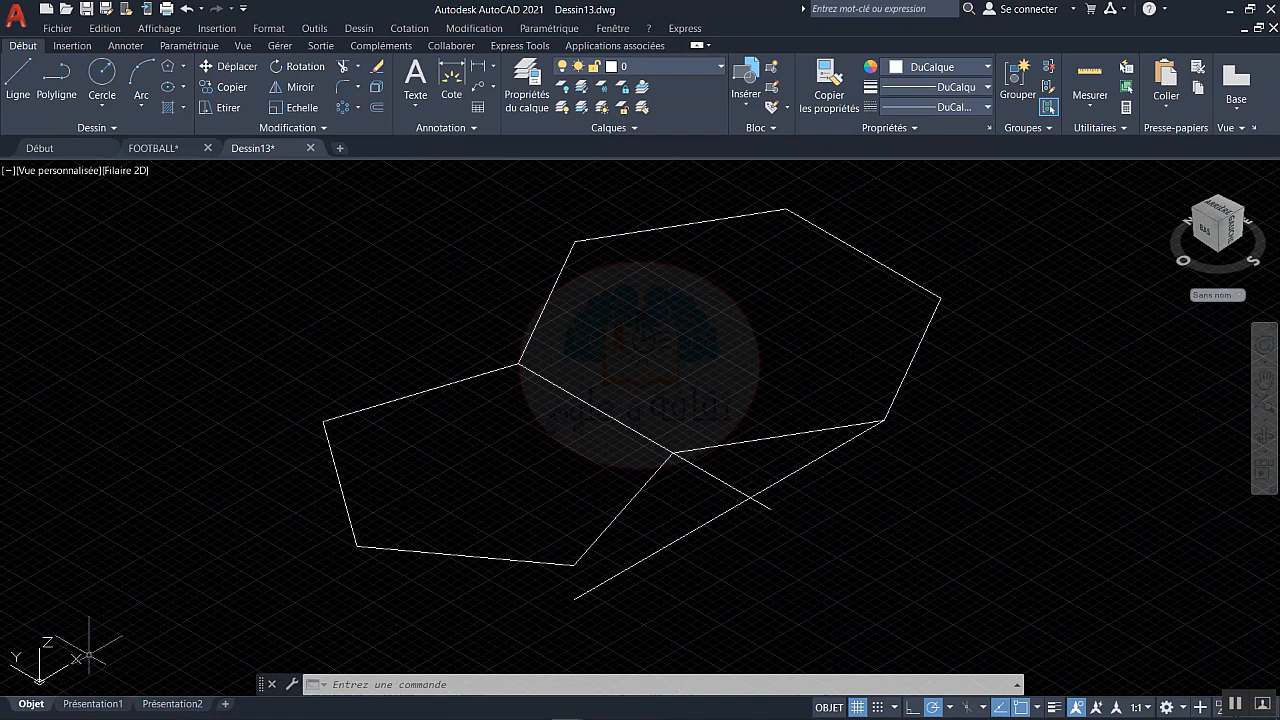
right_click(60, 674)
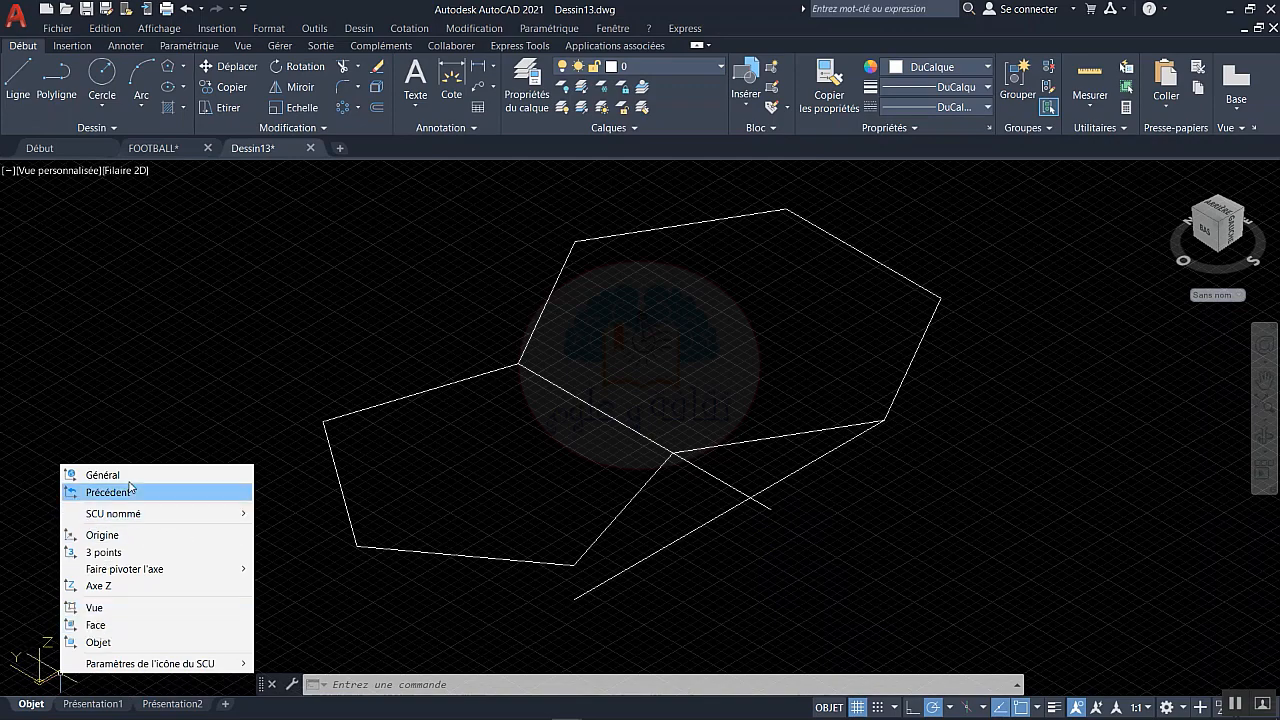
left_click(102, 586)
scroll(752, 497, "up", 2)
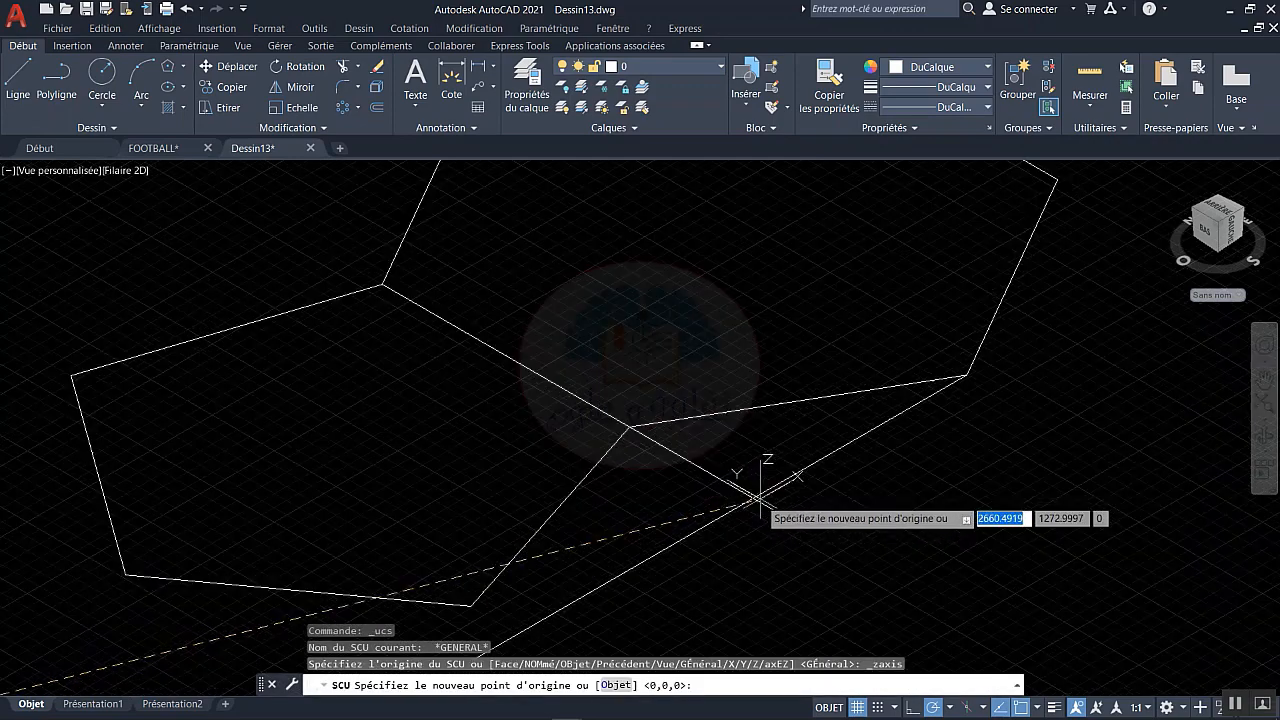
left_click(754, 497)
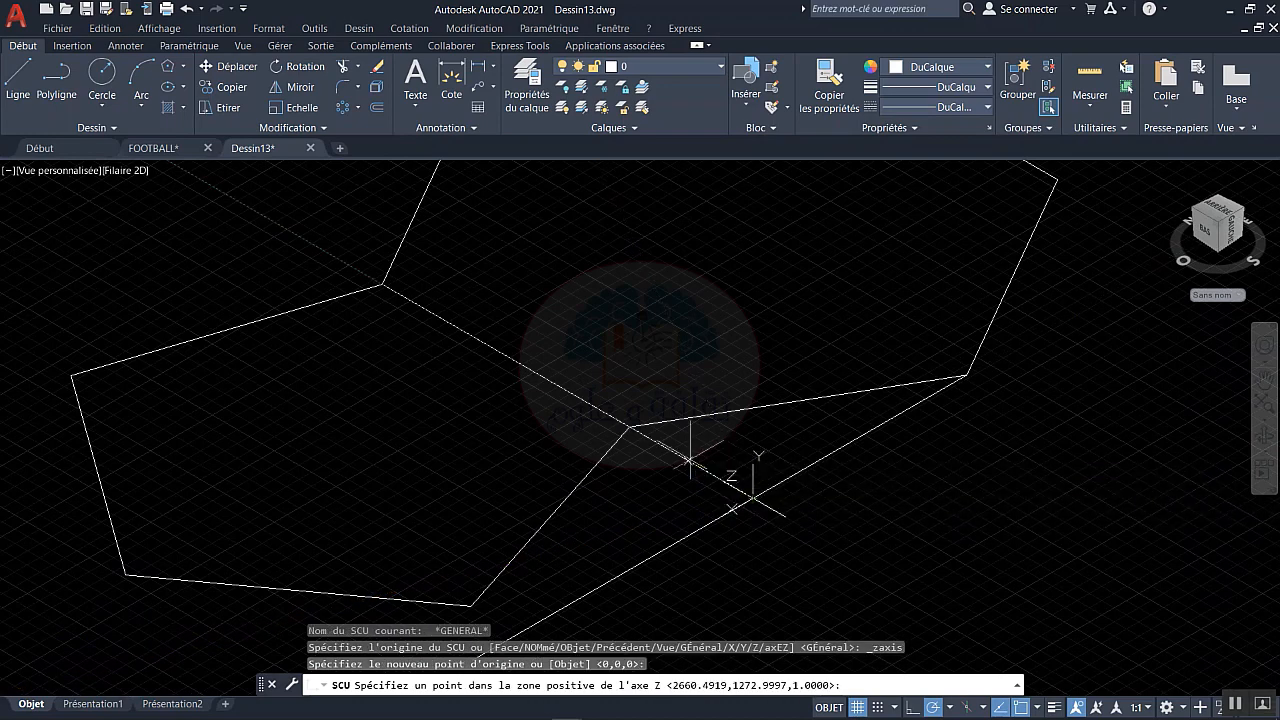
left_click(496, 352)
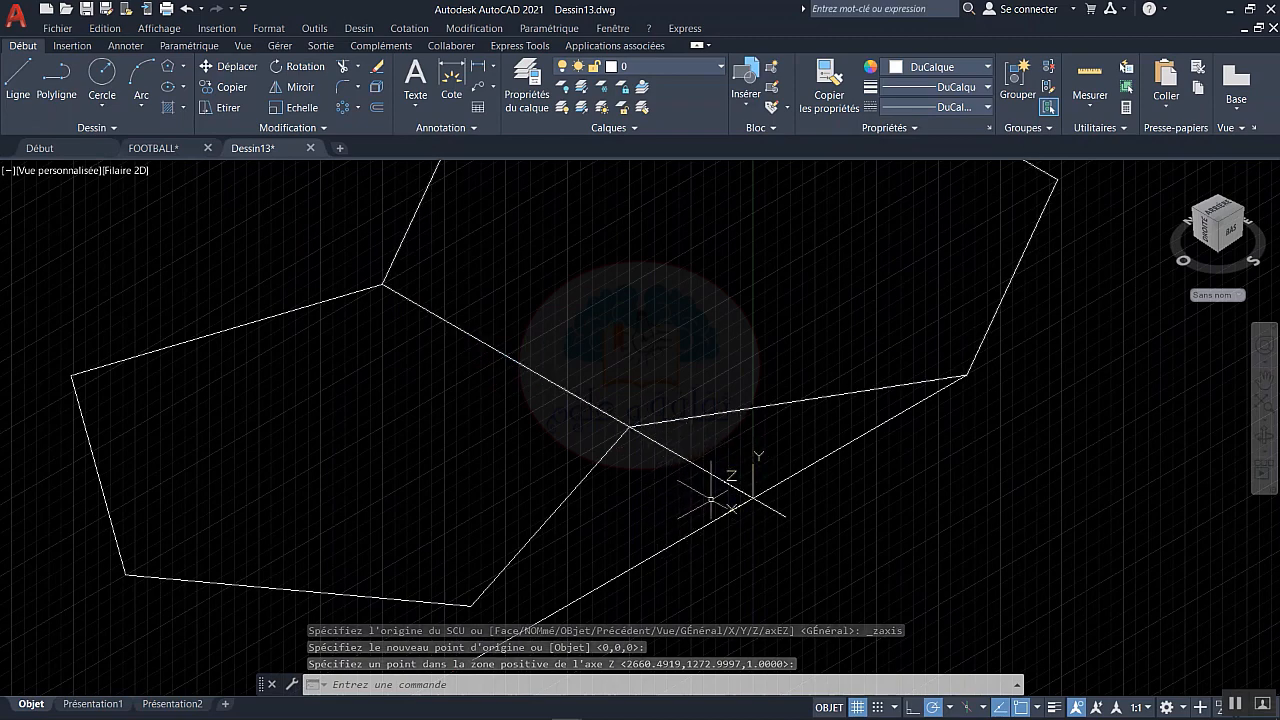
- Draw a circle centred on the intersection of the two lines, with its radius reaching the hexagon vertex at the line's end
type("c")
key("Return")
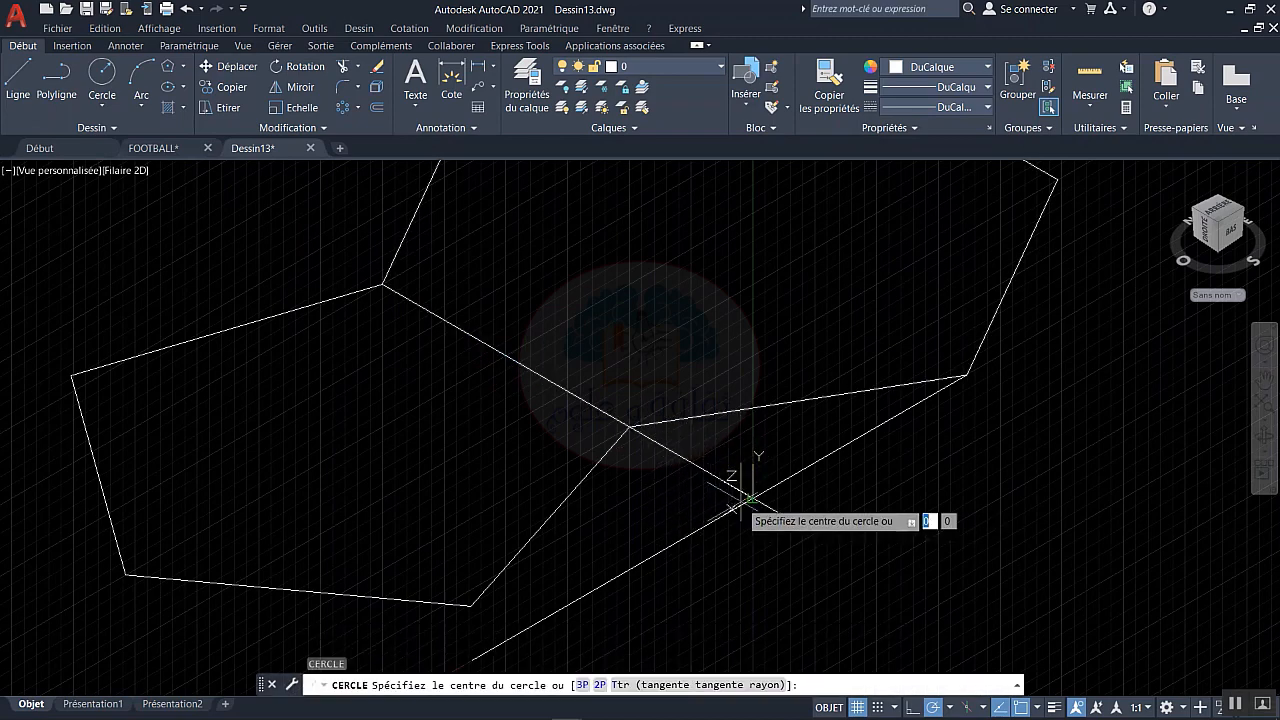
left_click(752, 497)
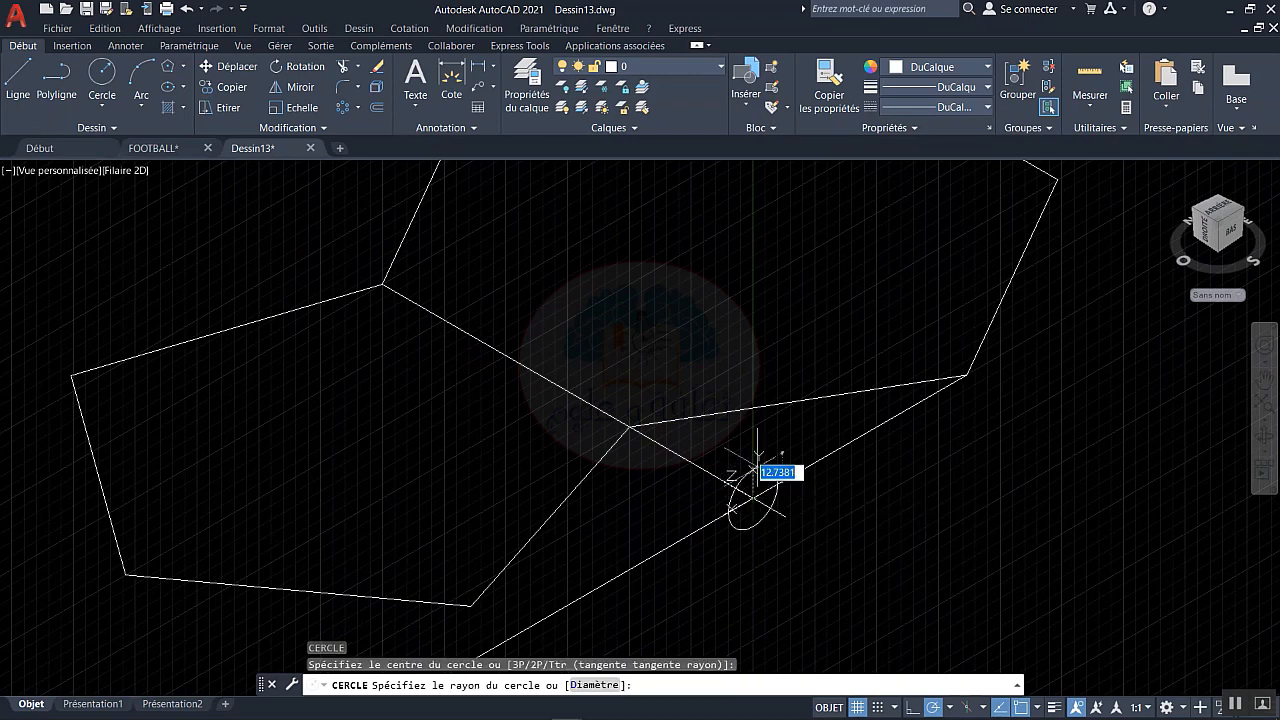
left_click(968, 377)
- Mirror the circle with MIROIR3D about the vertical plane through the shared edge's lower vertex and the opposite pentagon edge's midpoint, keeping the source
scroll(900, 480, "down", 2)
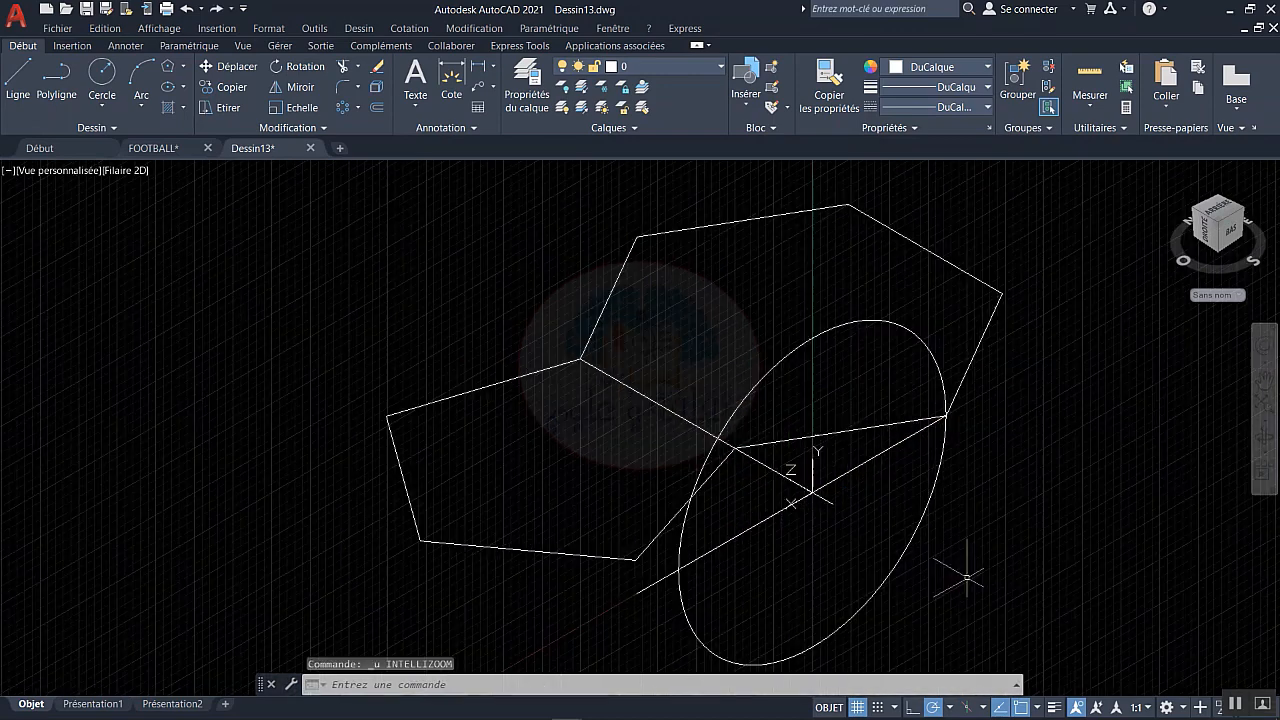
left_click(970, 500)
left_click(912, 530)
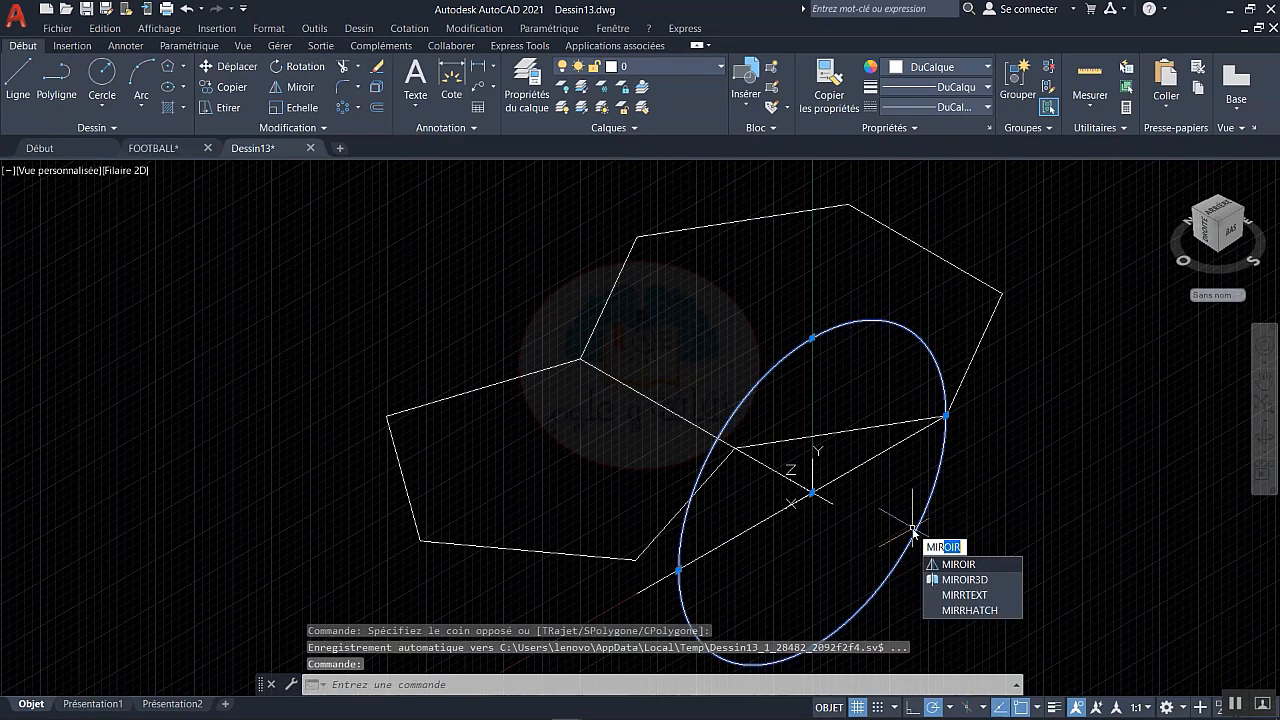
type("I")
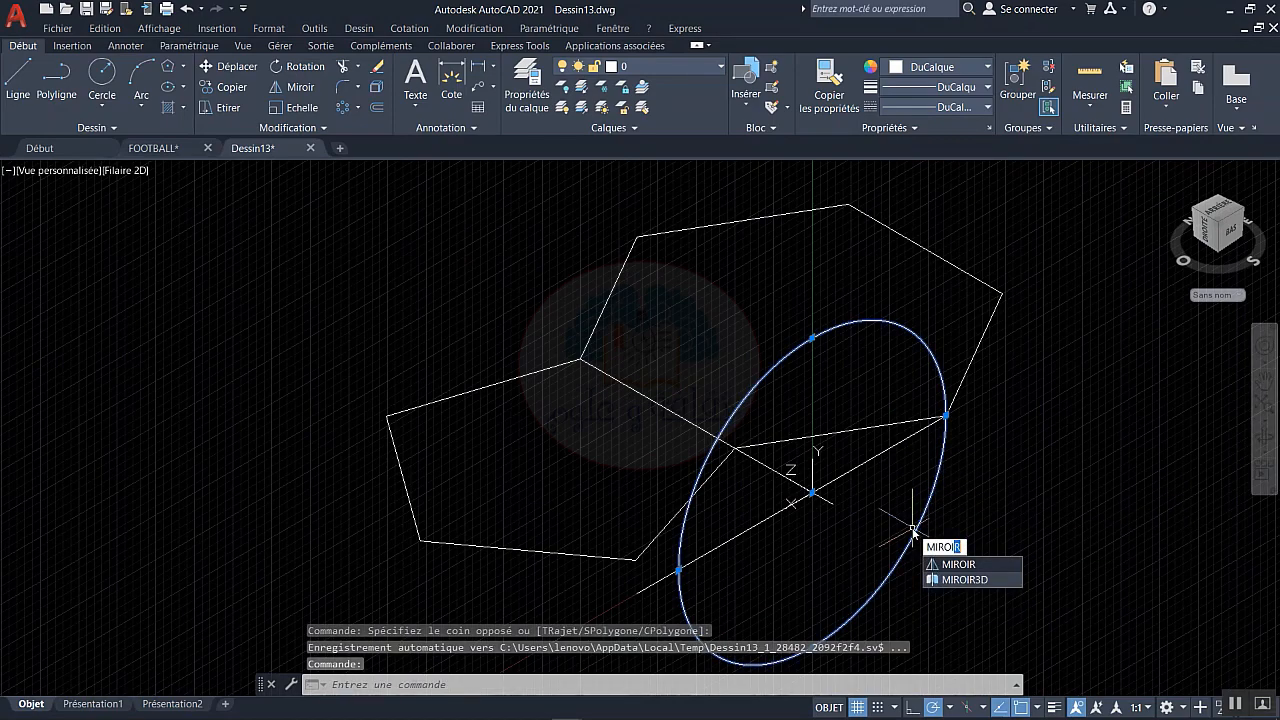
left_click(954, 580)
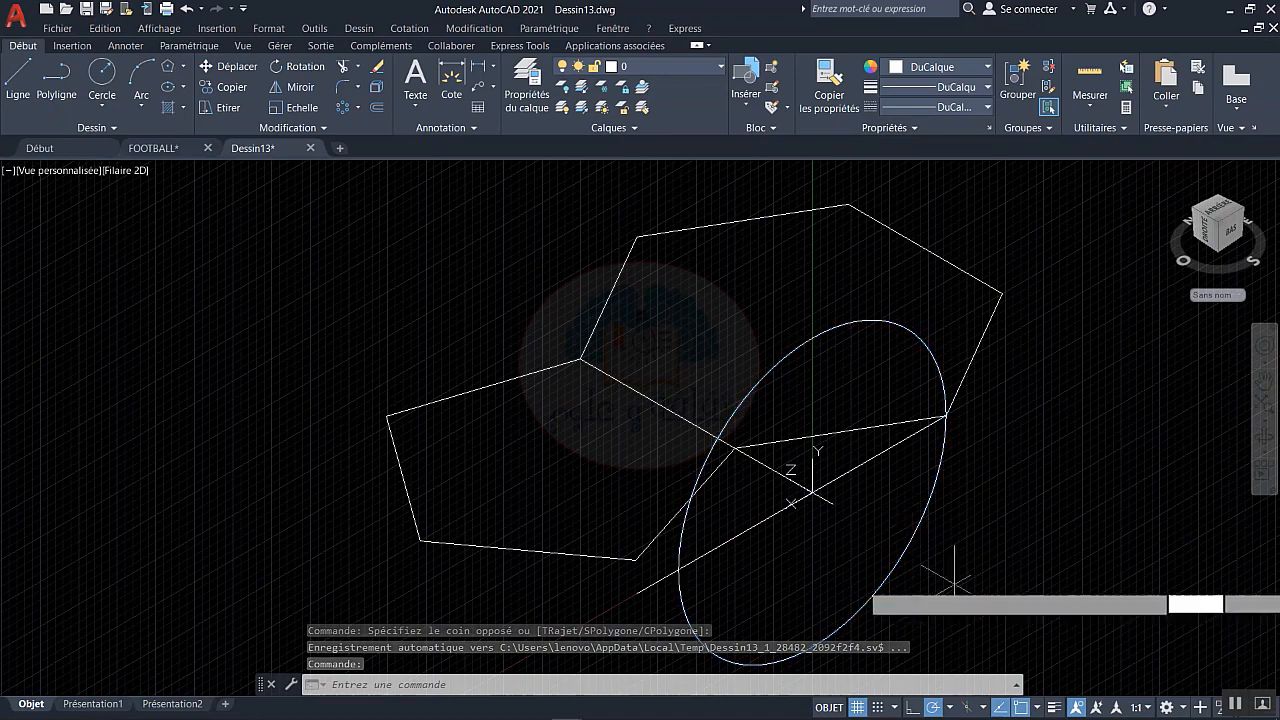
left_click(404, 477)
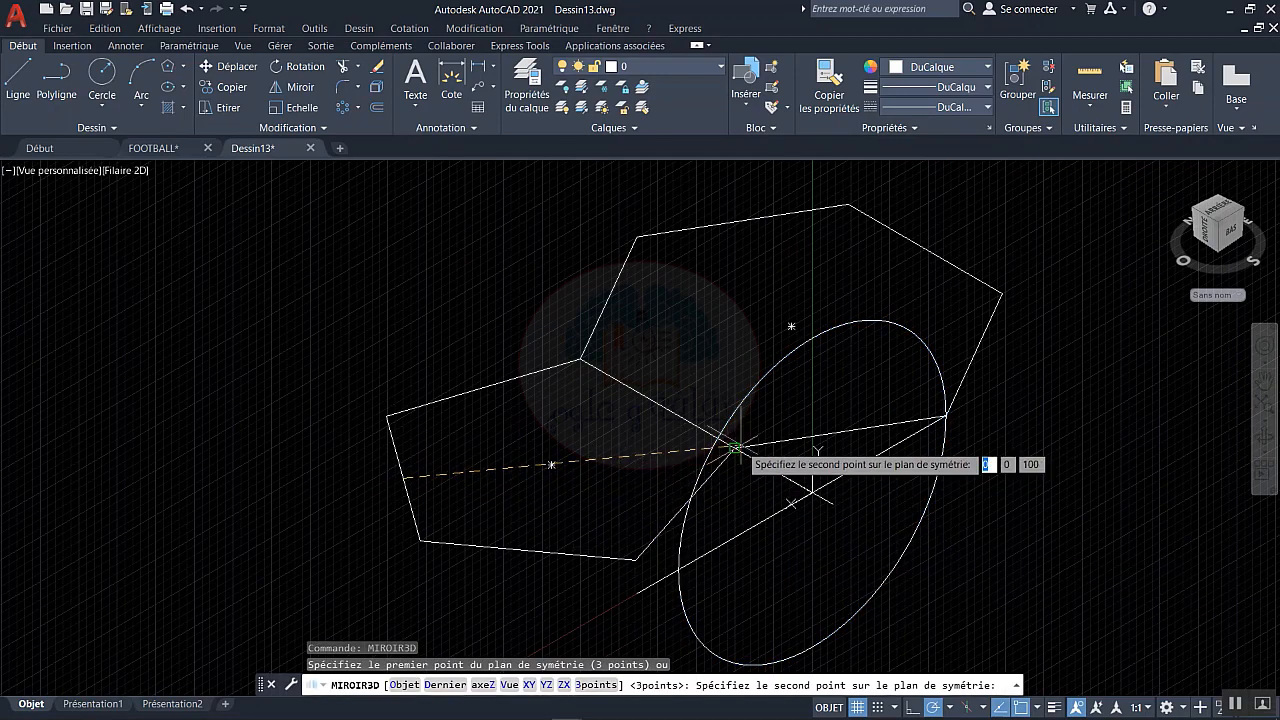
left_click(736, 449)
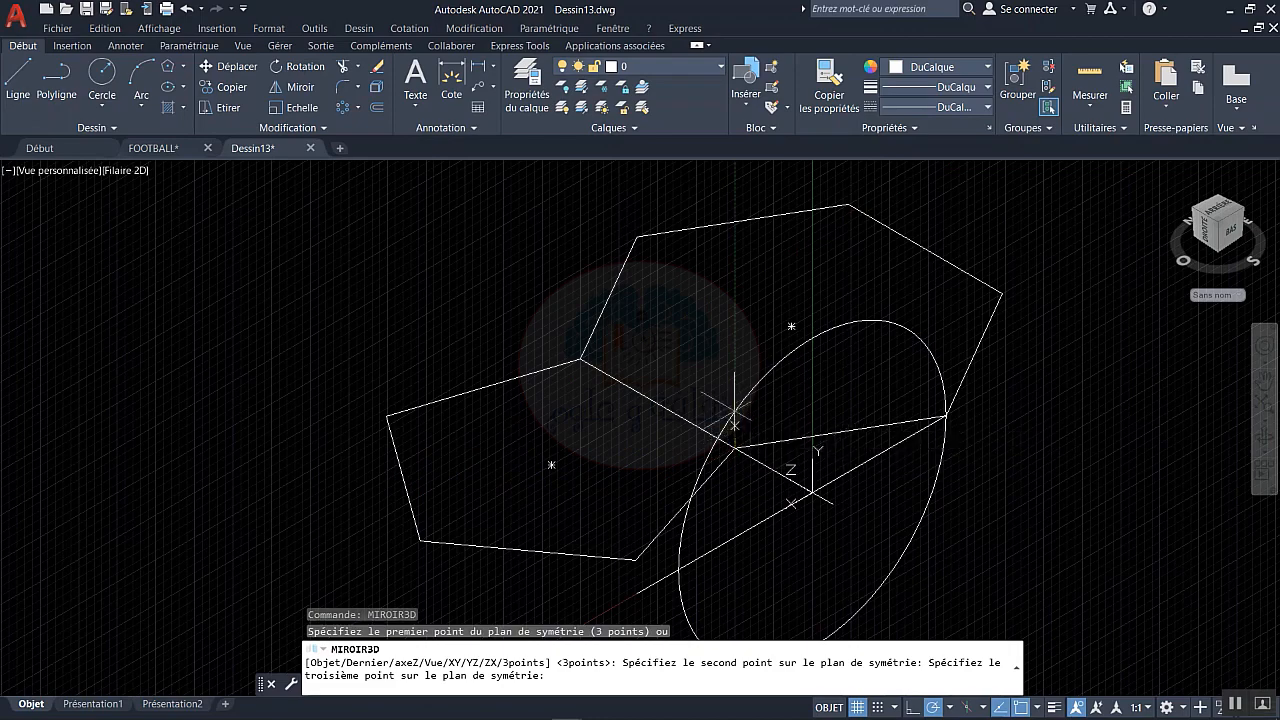
left_click(737, 280)
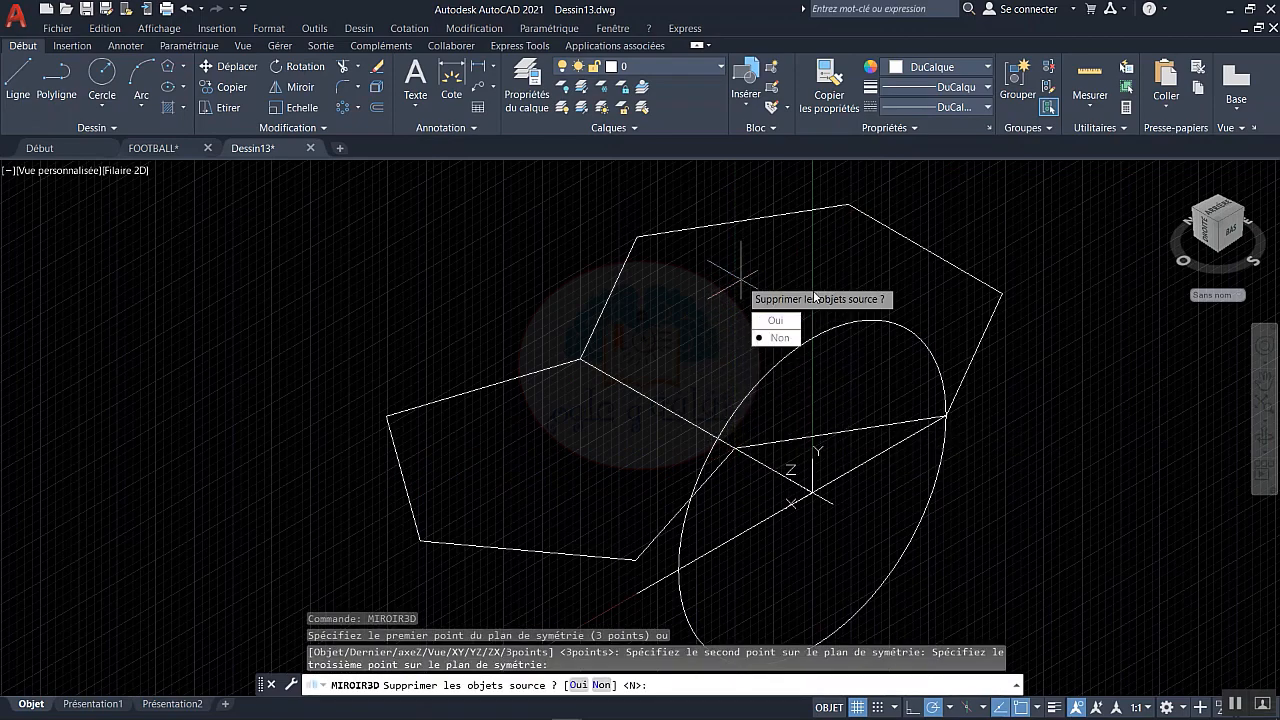
key("Return")
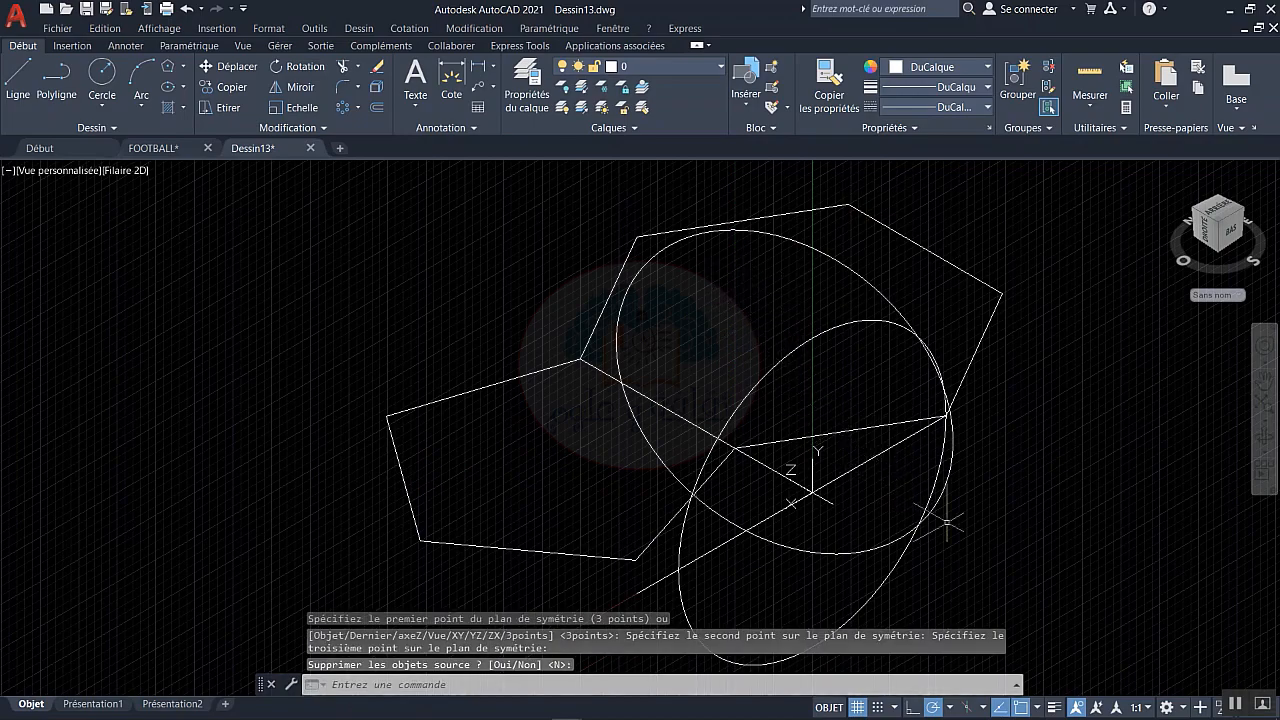
middle_click_drag(946, 522, 1013, 497, "shift")
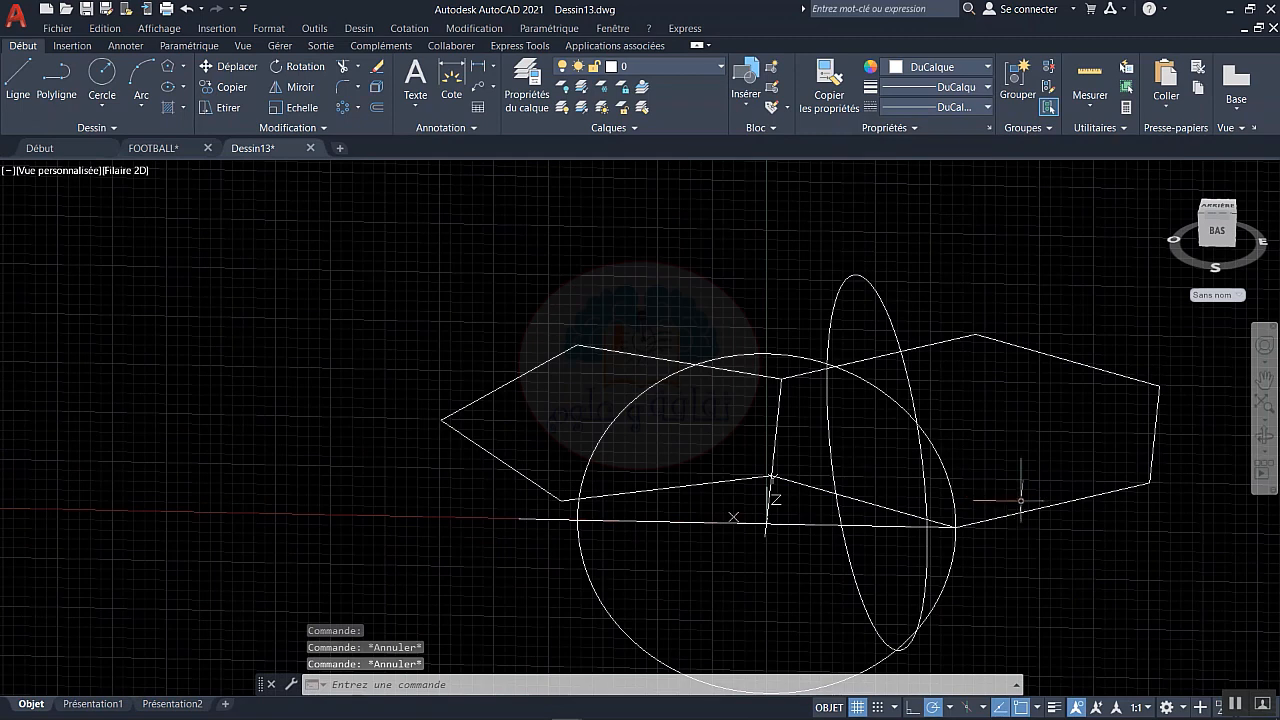
- Rotate the hexagon by reference about the shared edge's lower endpoint, bringing its adjacent lower vertex onto the intersection of the two circles
left_click(1018, 513)
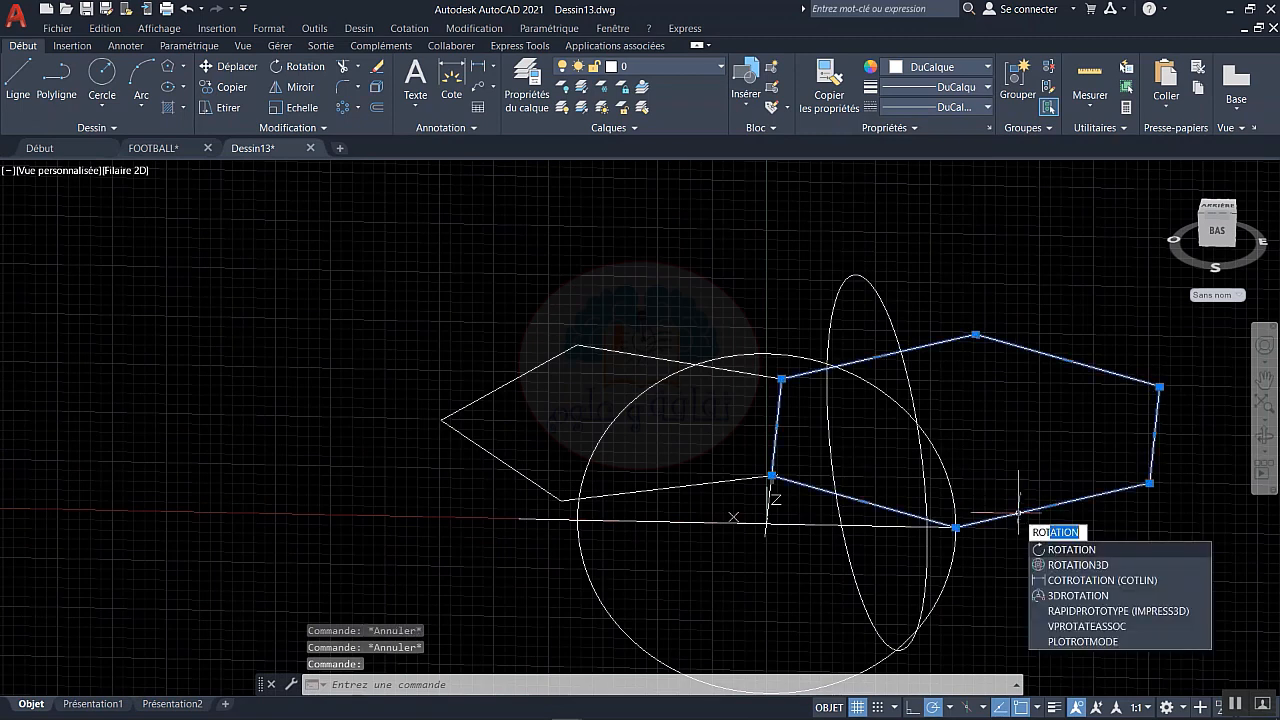
key("Return")
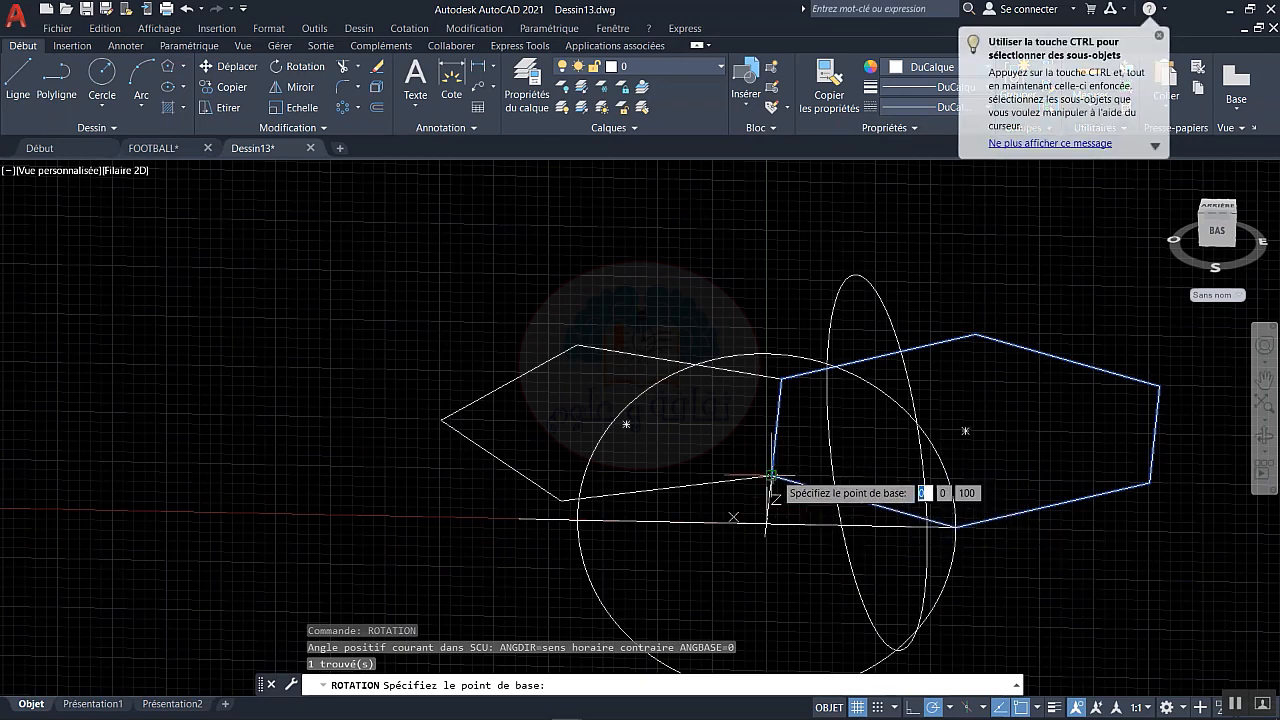
left_click(772, 476)
right_click(777, 470)
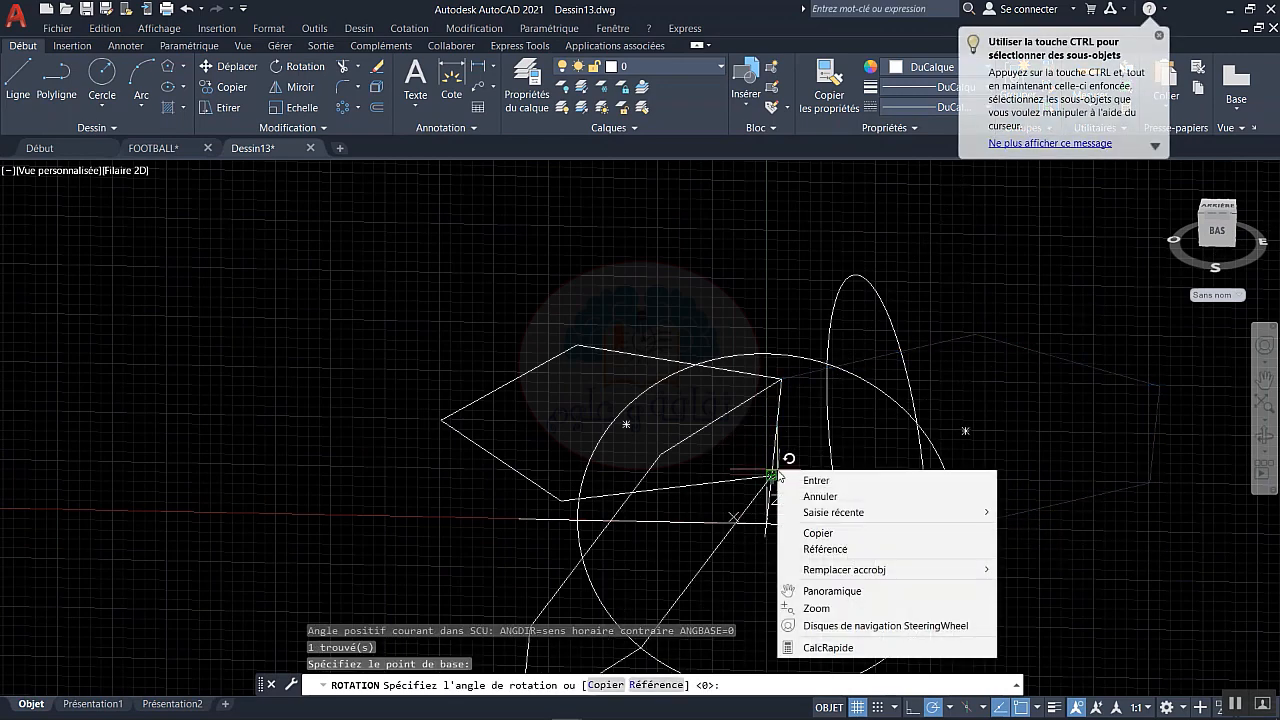
left_click(835, 552)
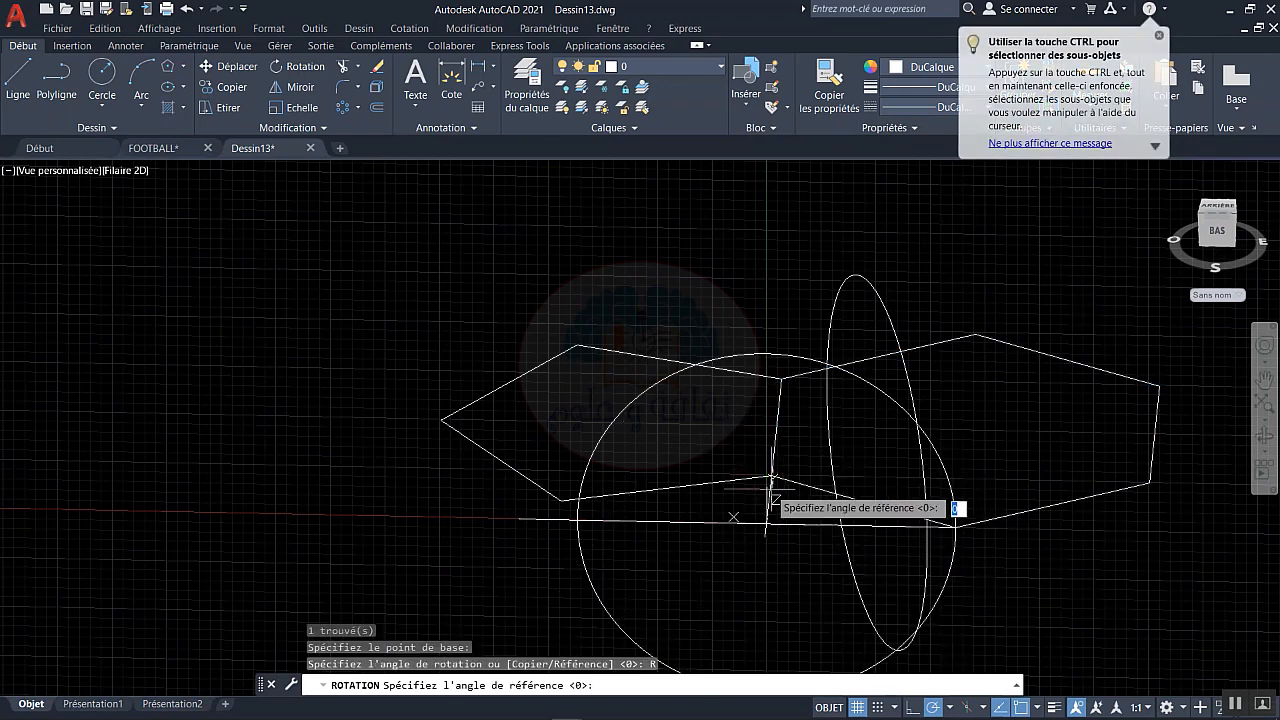
left_click(773, 479)
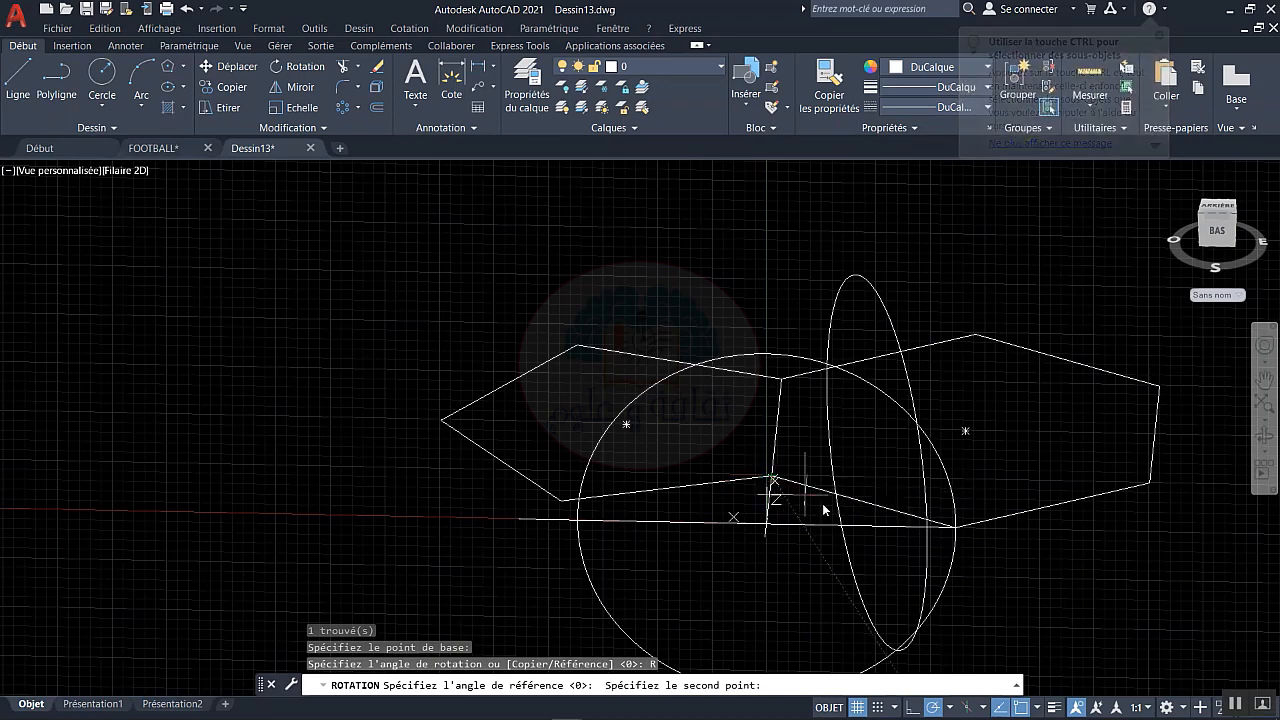
left_click(955, 526)
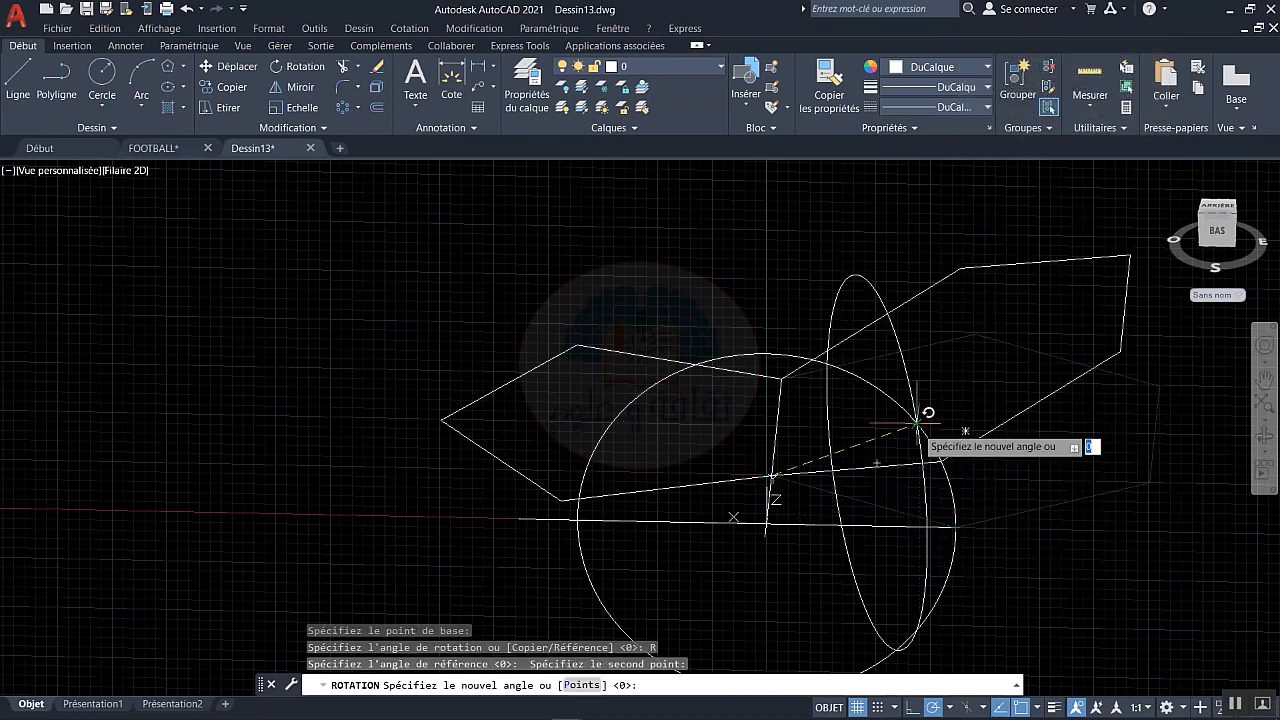
left_click(917, 425)
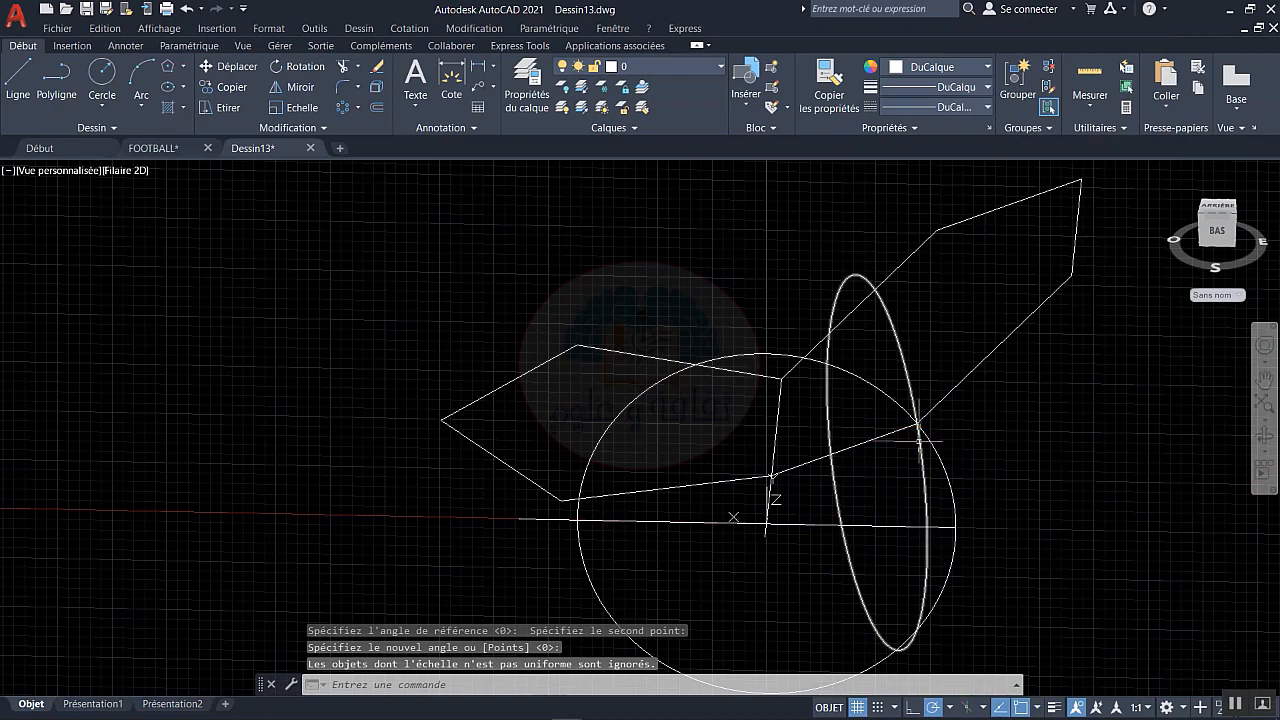
- Delete the two construction circles used to fold the hexagon
middle_click_drag(900, 470, 1040, 565, "shift")
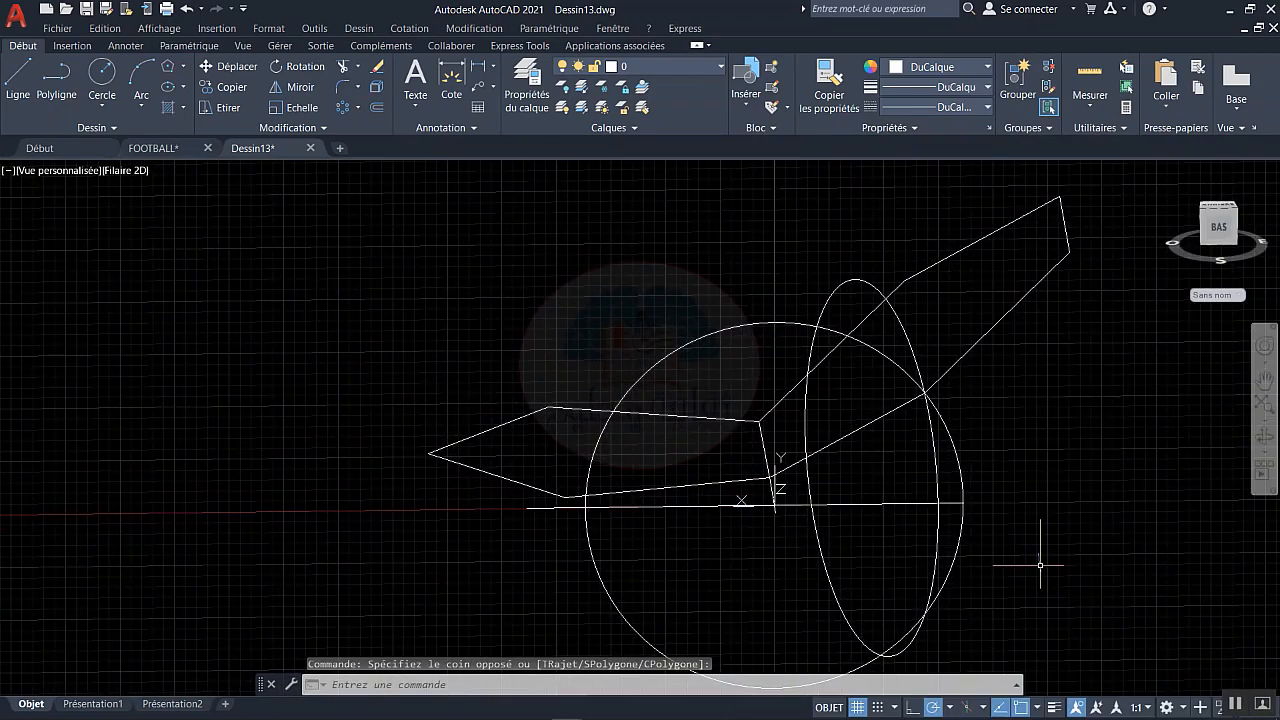
left_click(1018, 552)
left_click(937, 595)
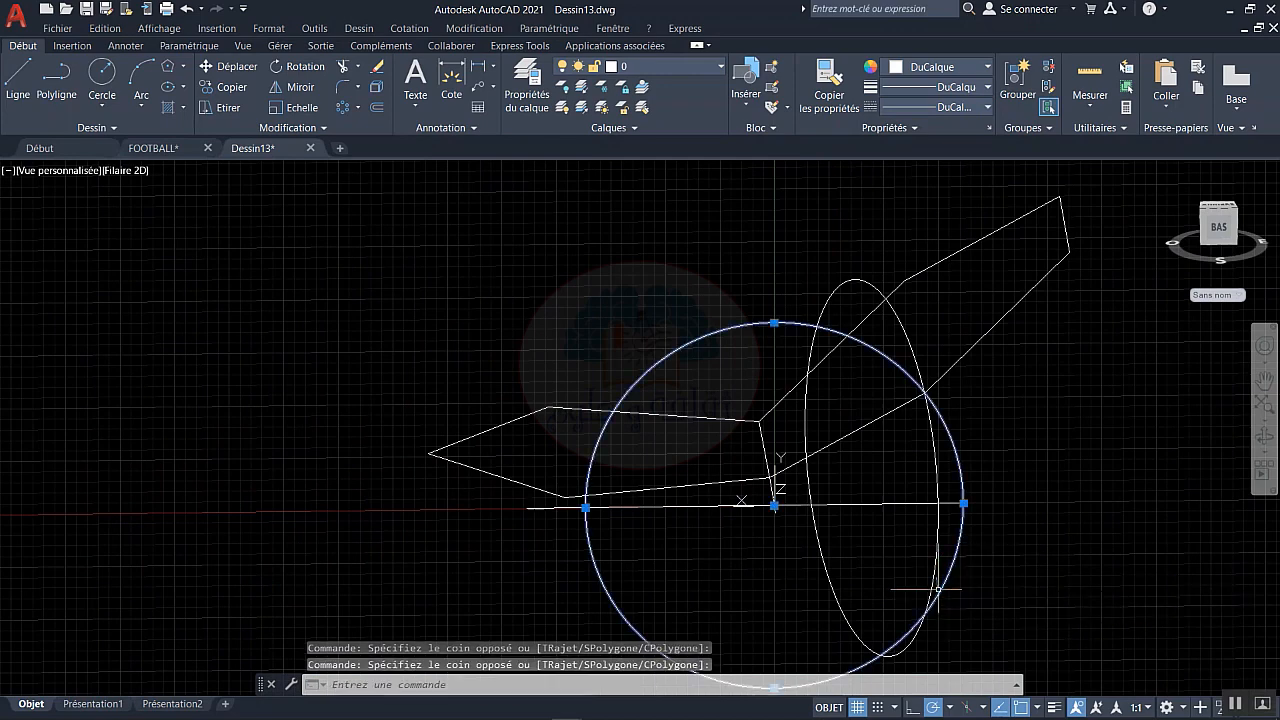
left_click(945, 540)
left_click(897, 597)
key("Delete")
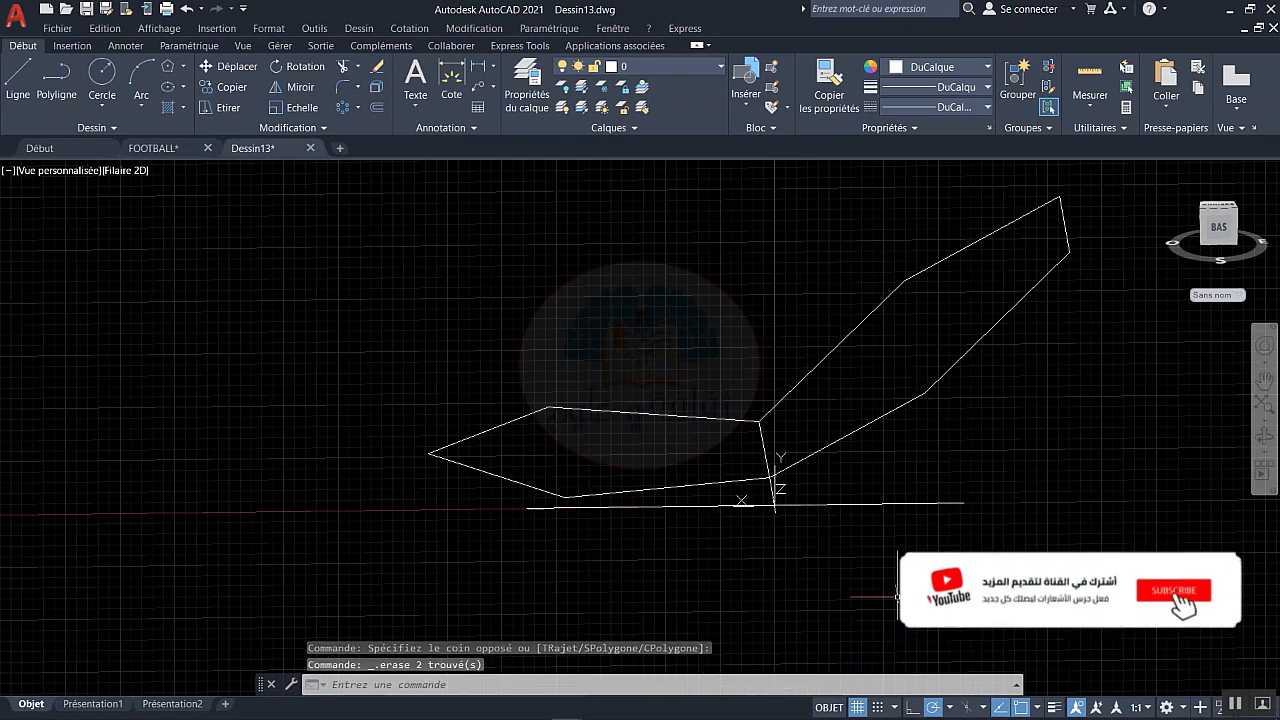
- Set the UCS by 3 points with its origin at the shared edge's lower vertex, X along the shared edge and Y within the pentagon
middle_click_drag(696, 500, 832, 538, "shift")
left_click(832, 538)
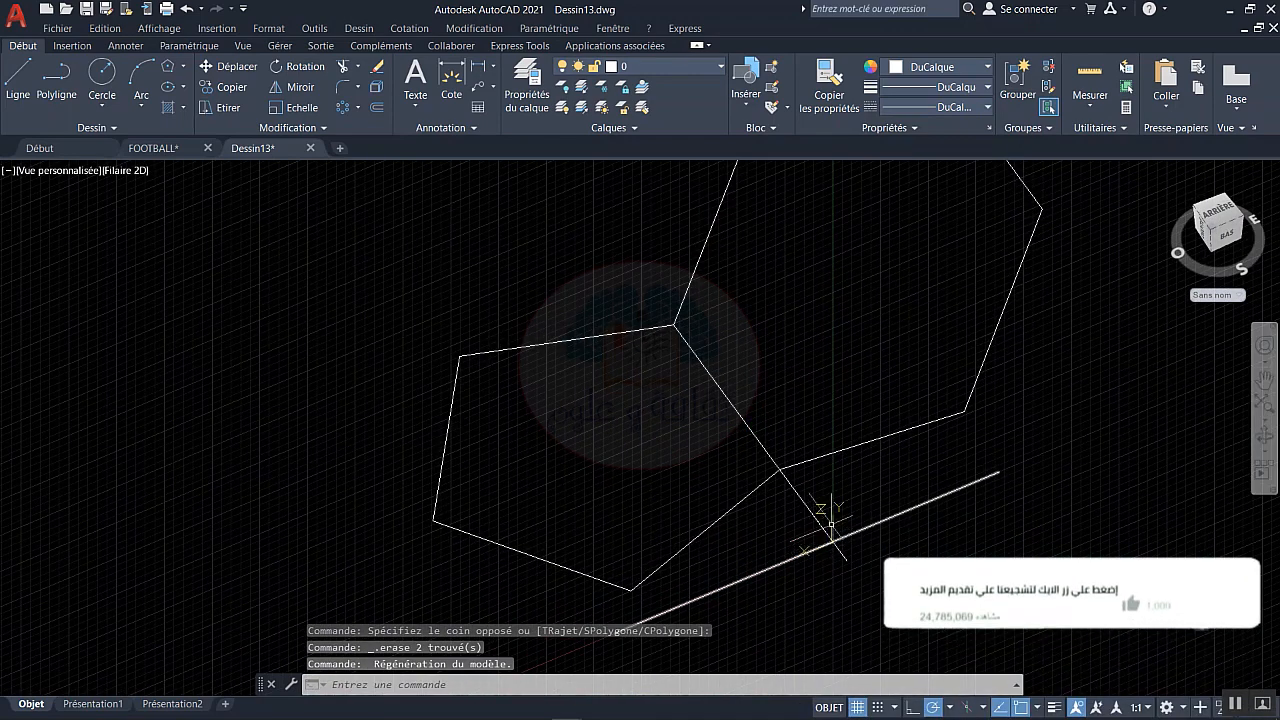
right_click(832, 528)
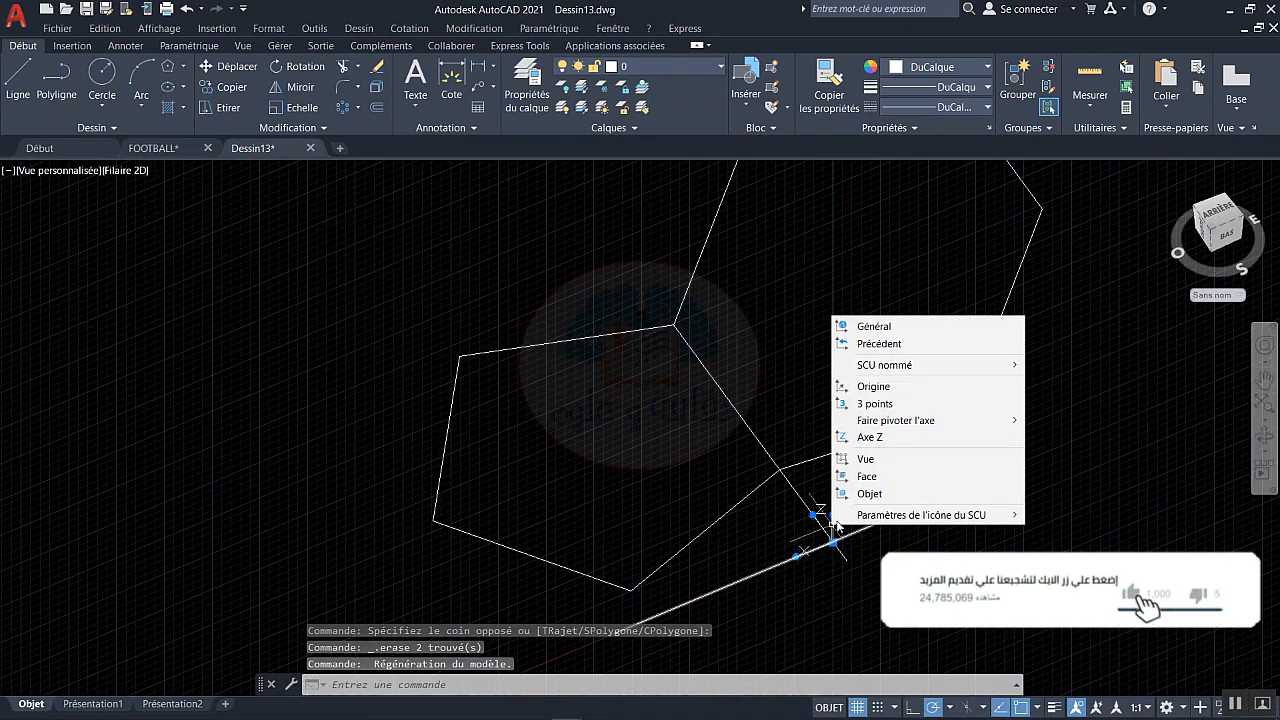
left_click(874, 403)
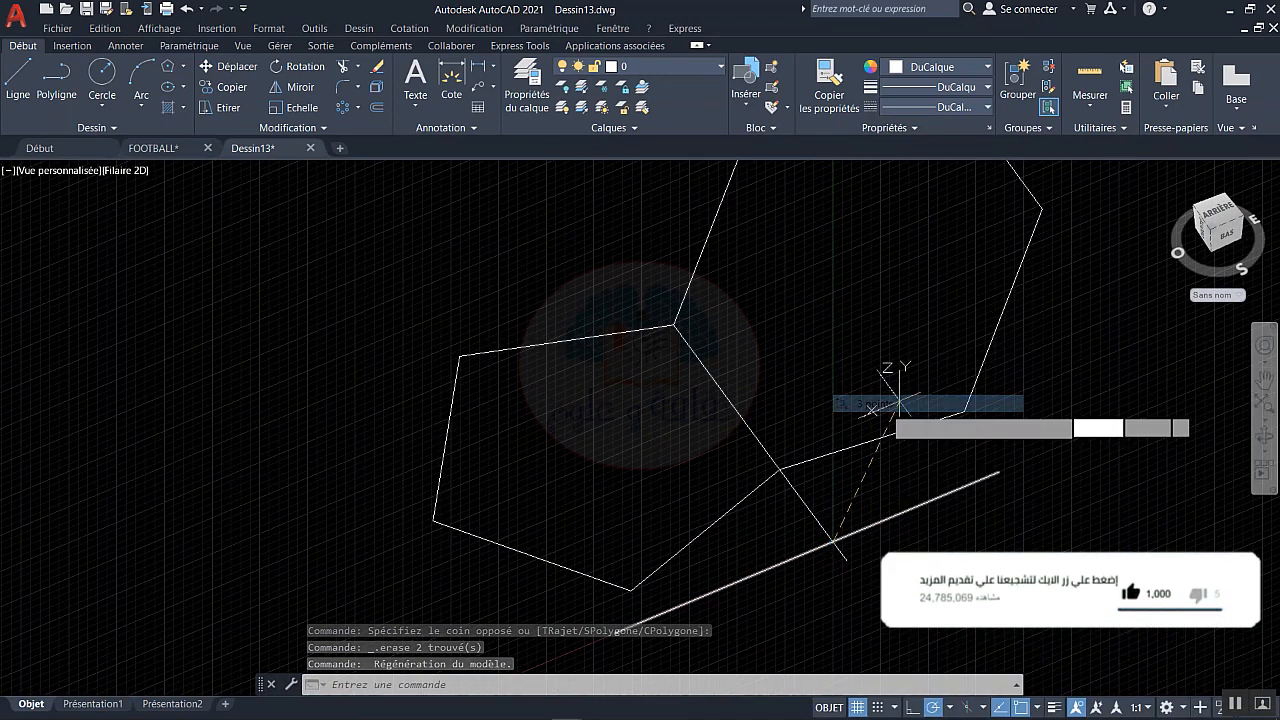
left_click(779, 469)
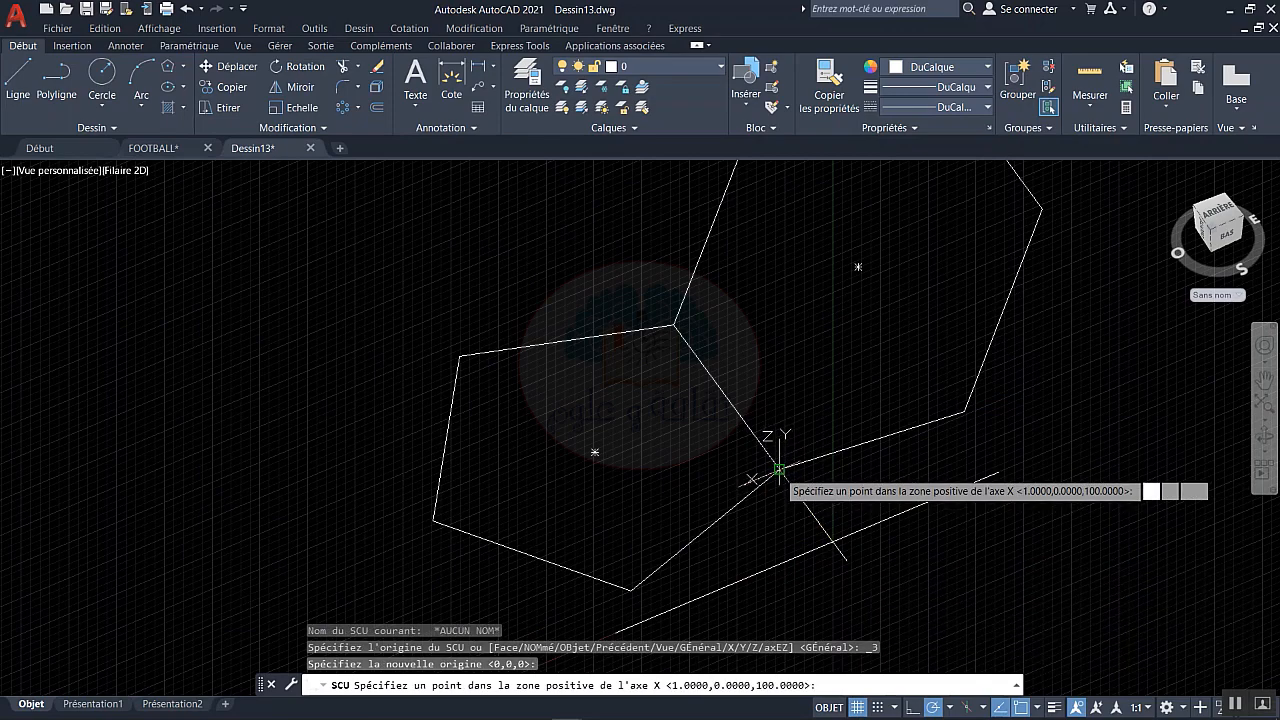
left_click(677, 327)
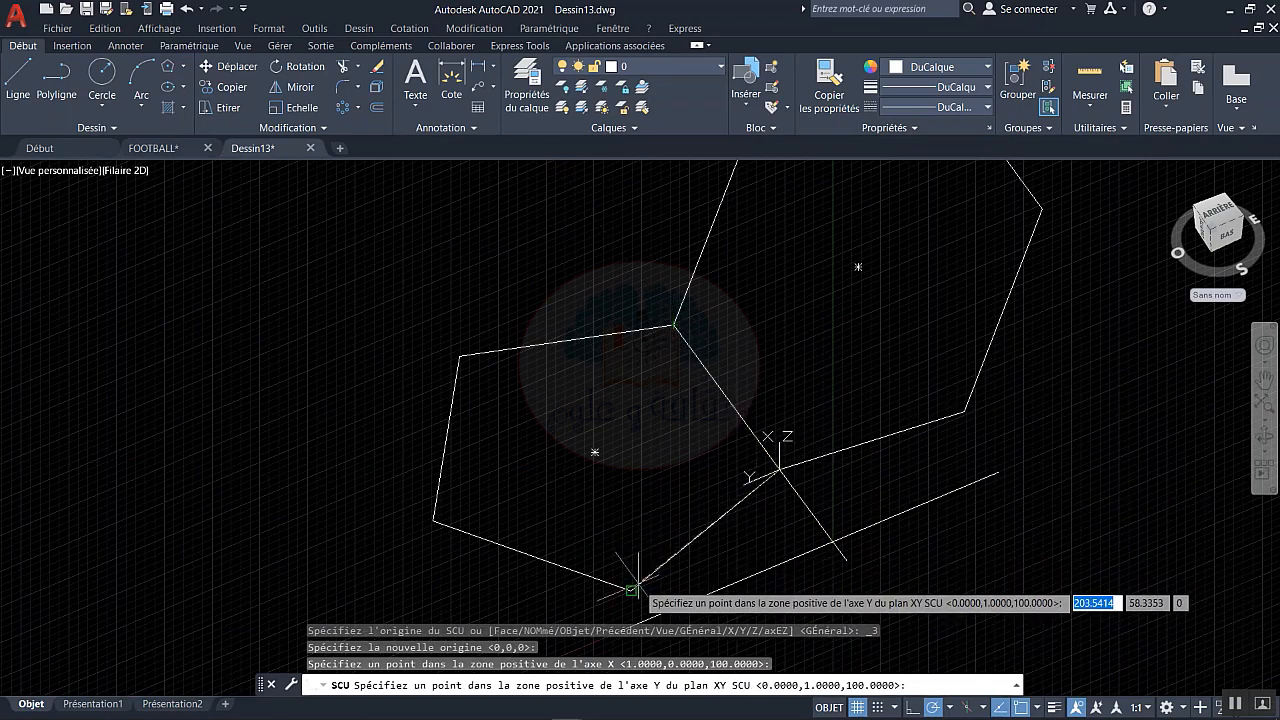
left_click(610, 540)
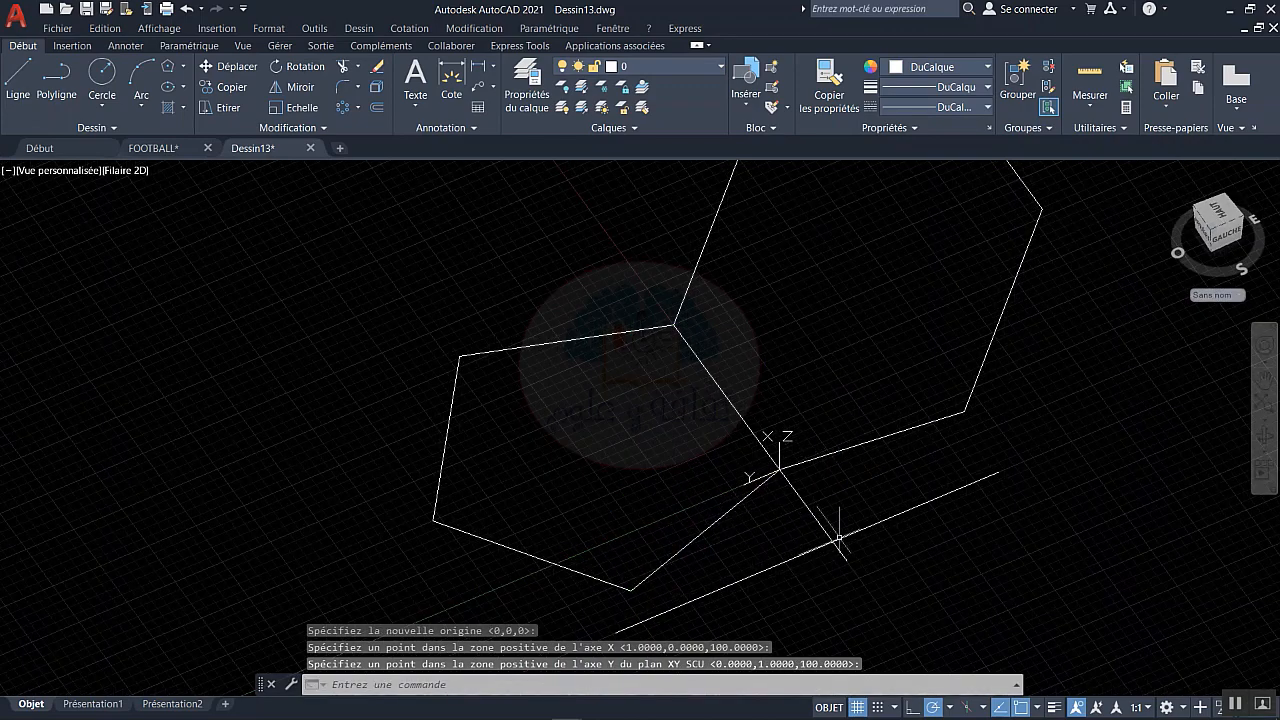
- Draw a three-point circle through three of the pentagon's vertices so that it circumscribes the pentagon
type("c")
key("Return")
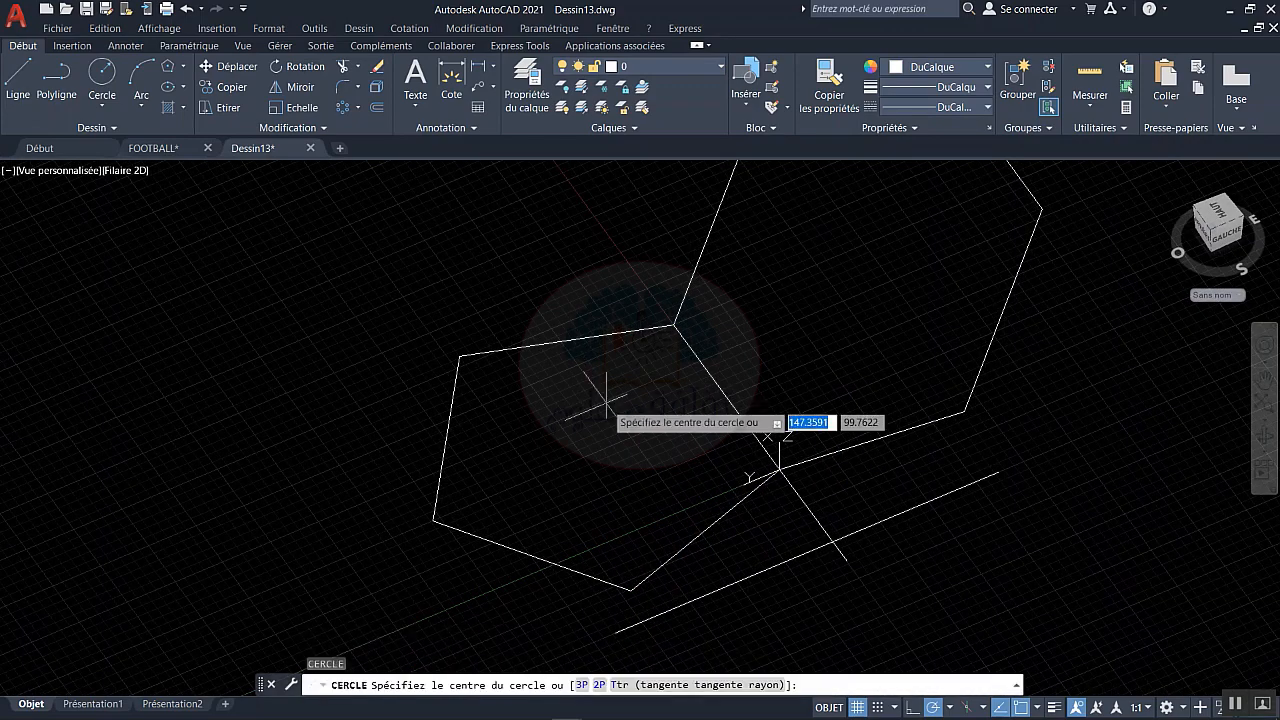
left_click(581, 686)
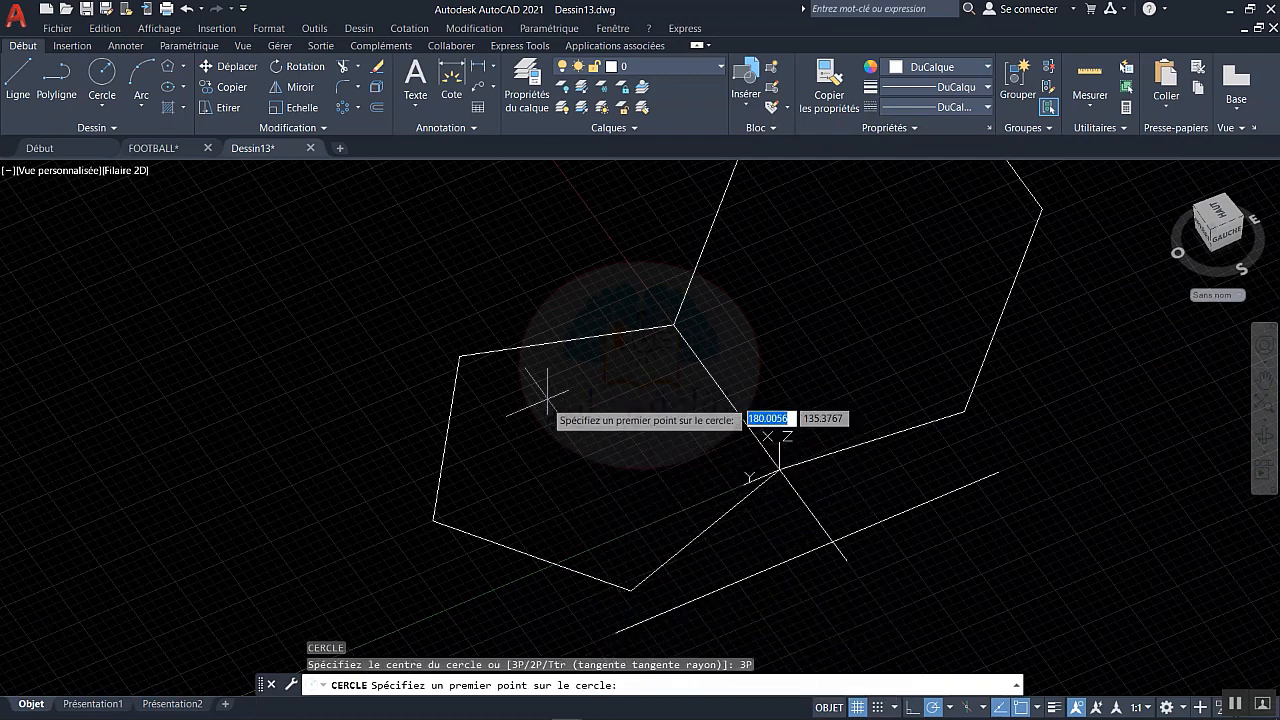
left_click(434, 520)
left_click(459, 357)
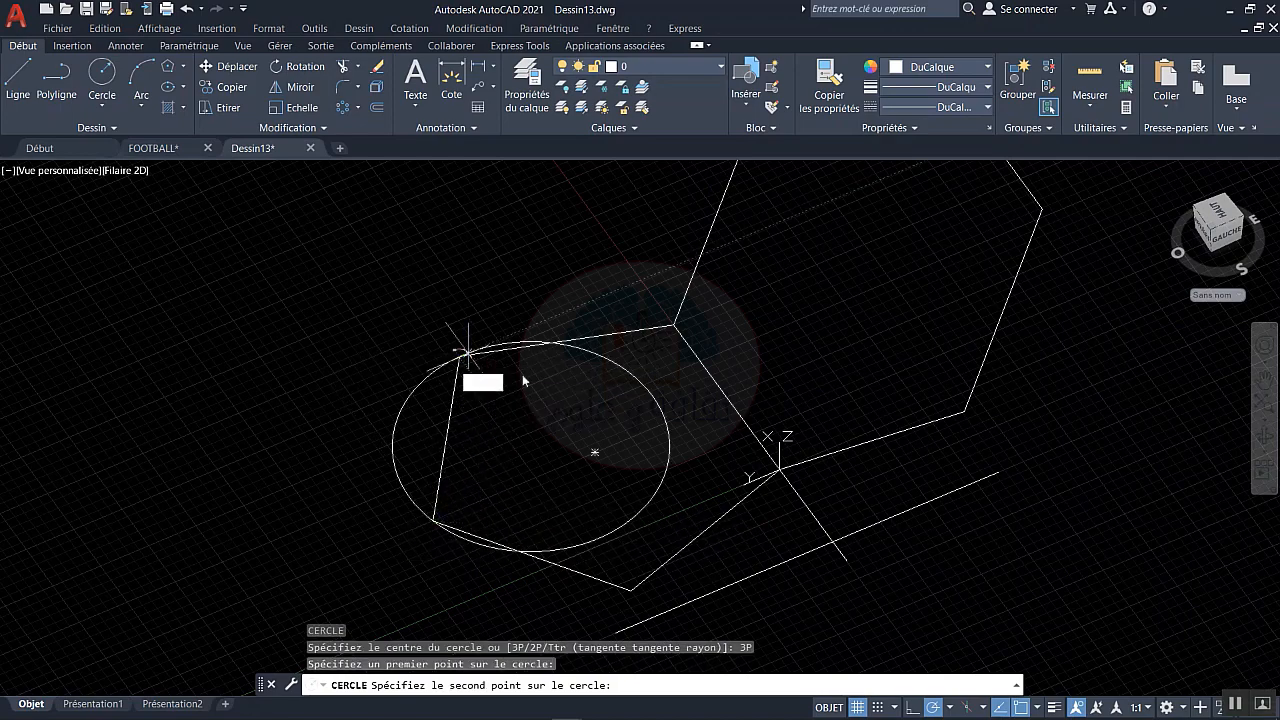
left_click(778, 469)
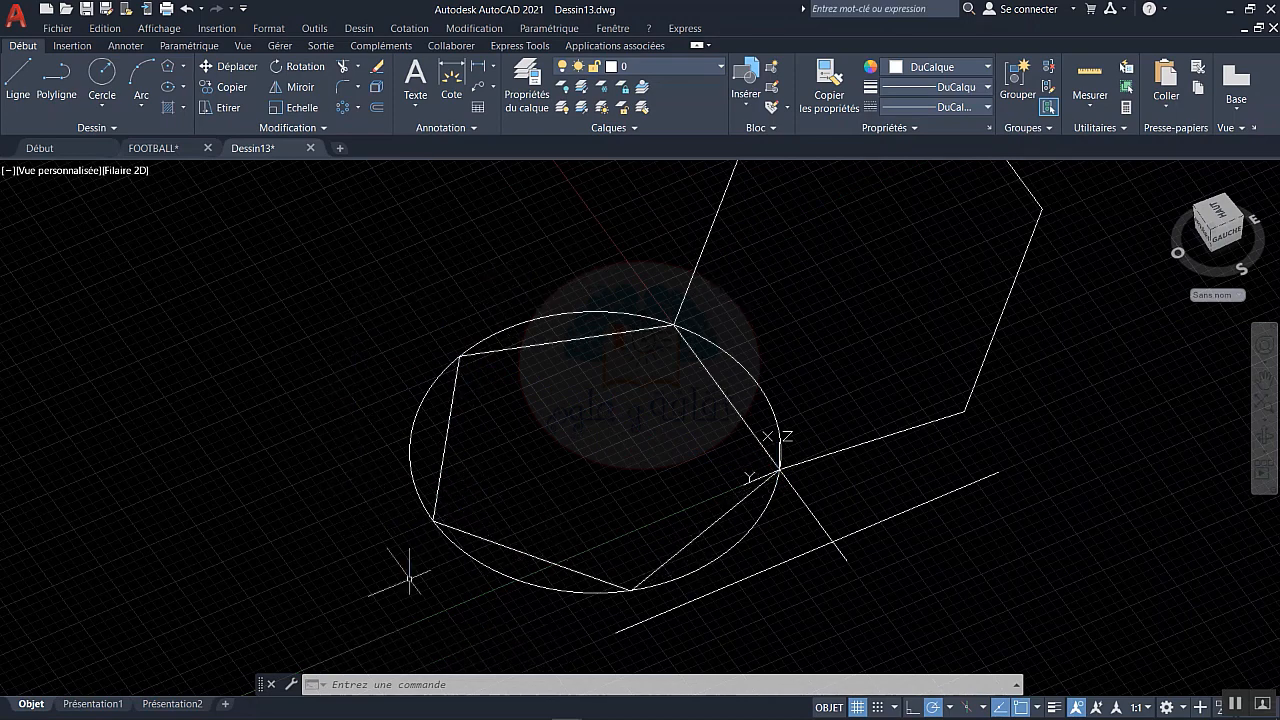
- Draw a line about 499 units long from the centre of the pentagon's circle straight up along the Z axis
key("l")
key("Return")
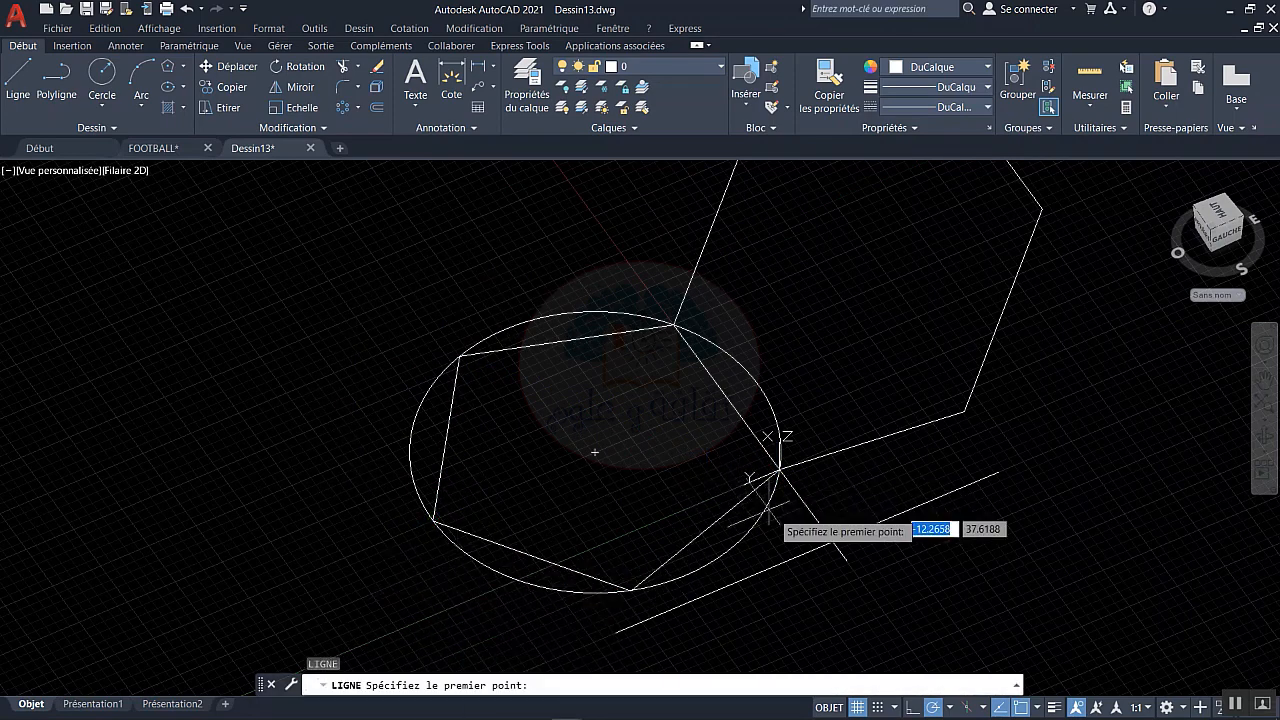
left_click(599, 446)
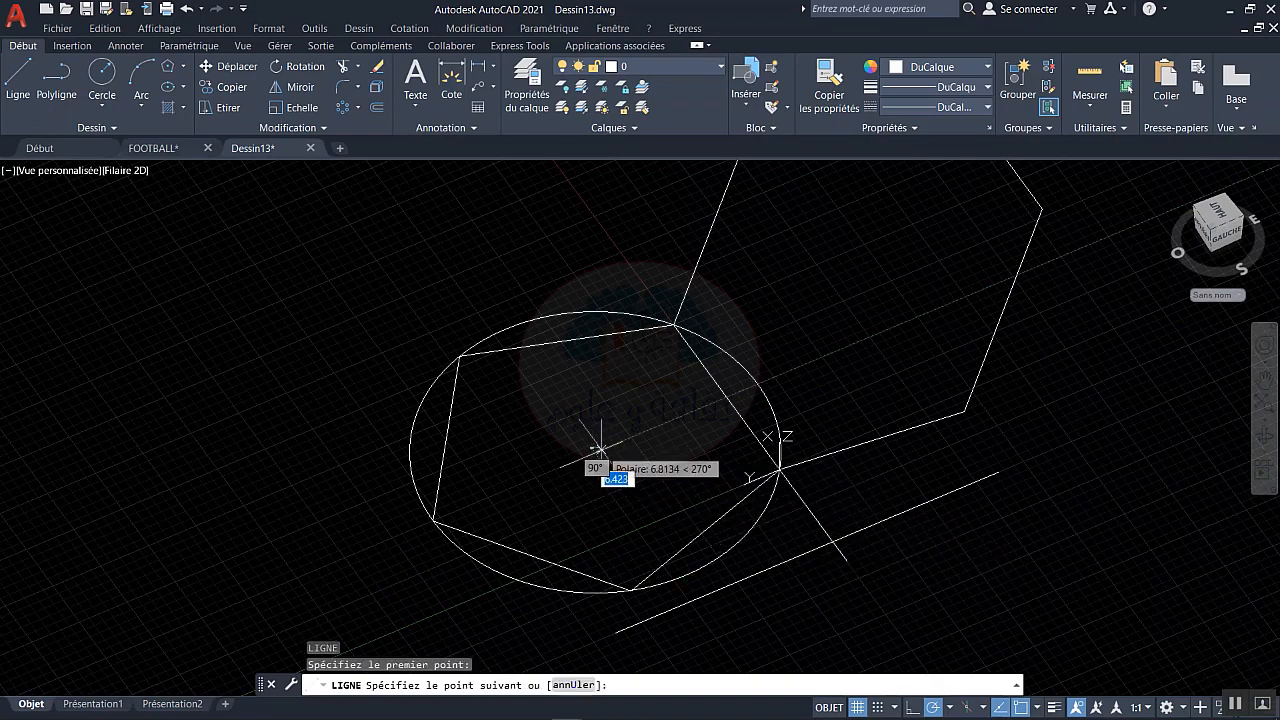
middle_click_drag(602, 451, 585, 374, "shift")
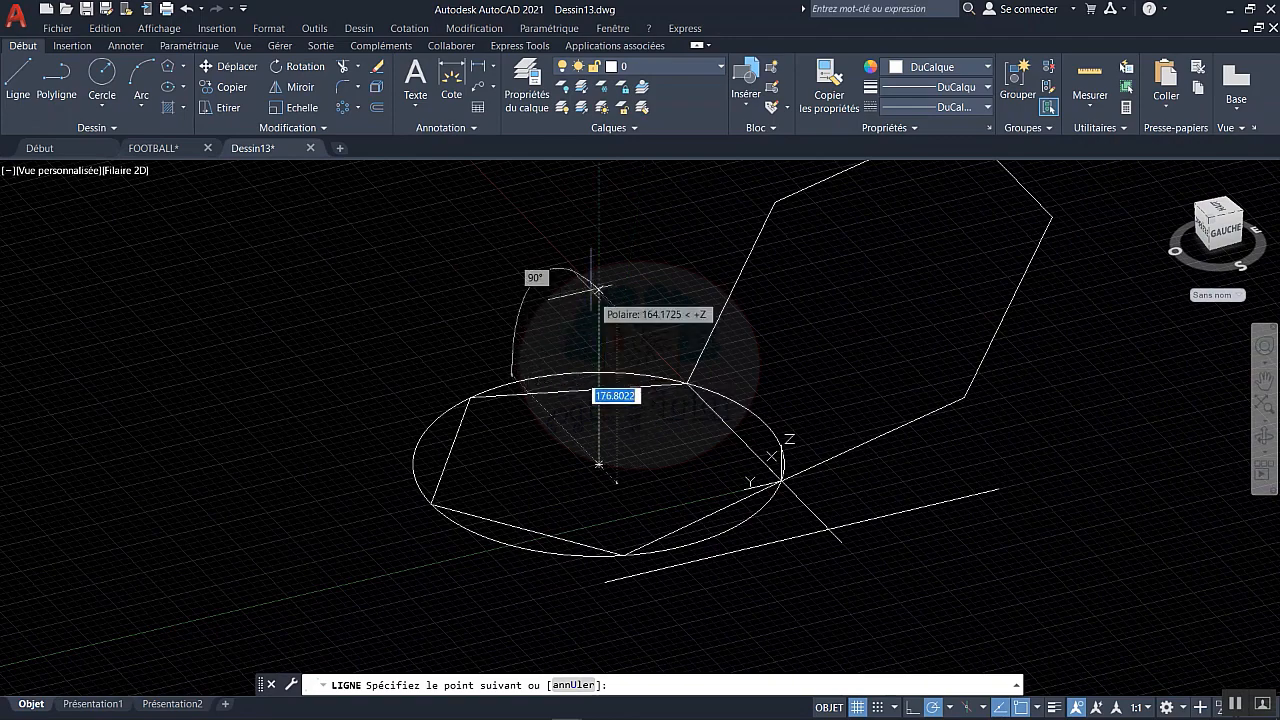
middle_click_drag(591, 256, 582, 464)
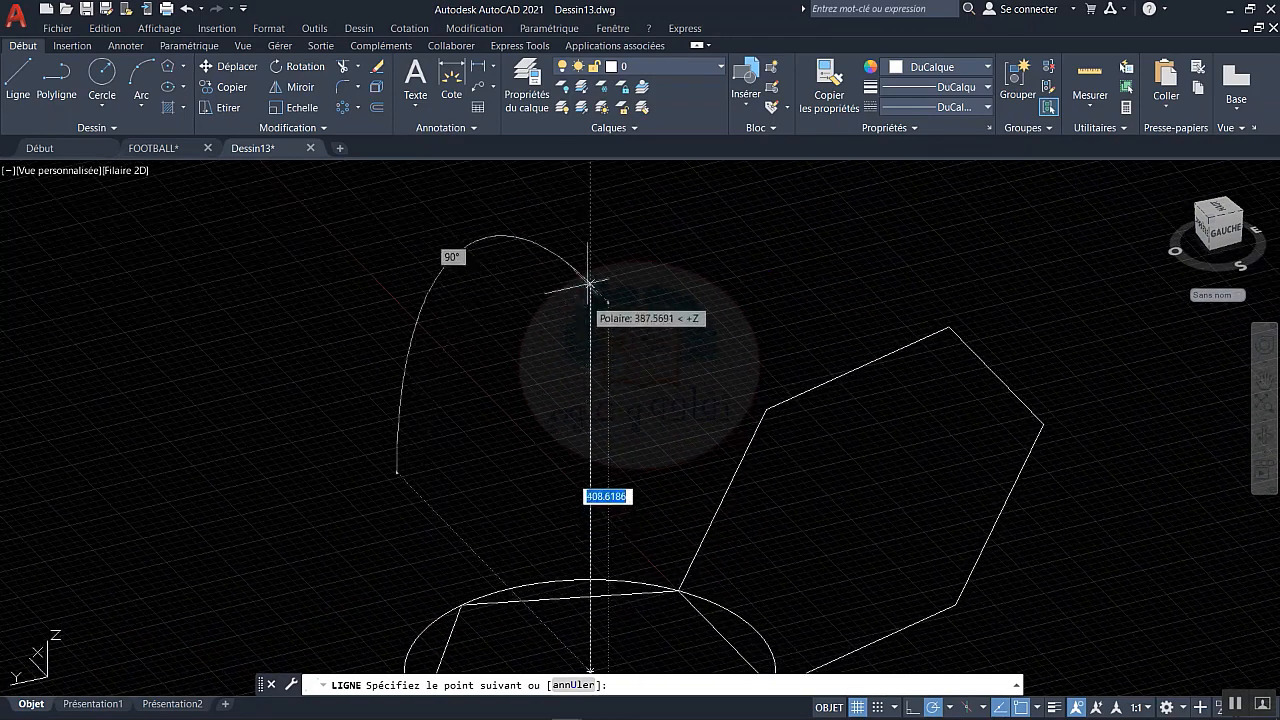
left_click(590, 198)
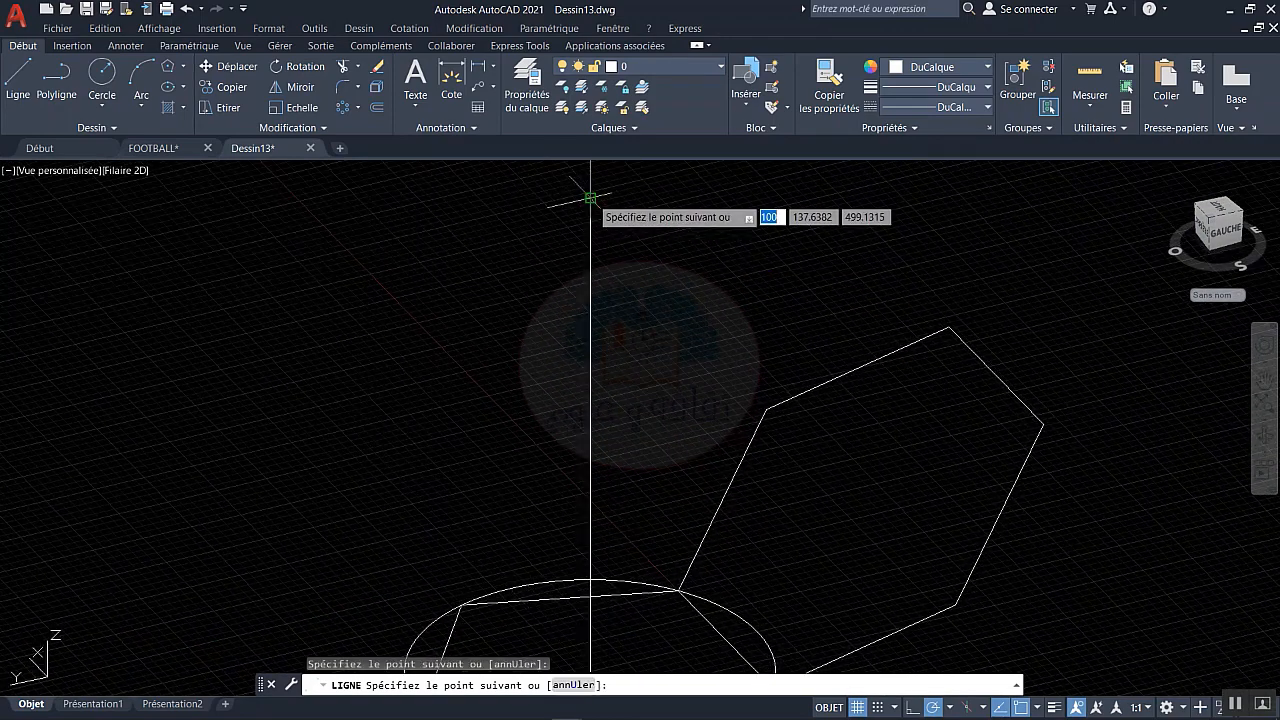
key("Return")
key("Return")
scroll(640, 373, "down", 2)
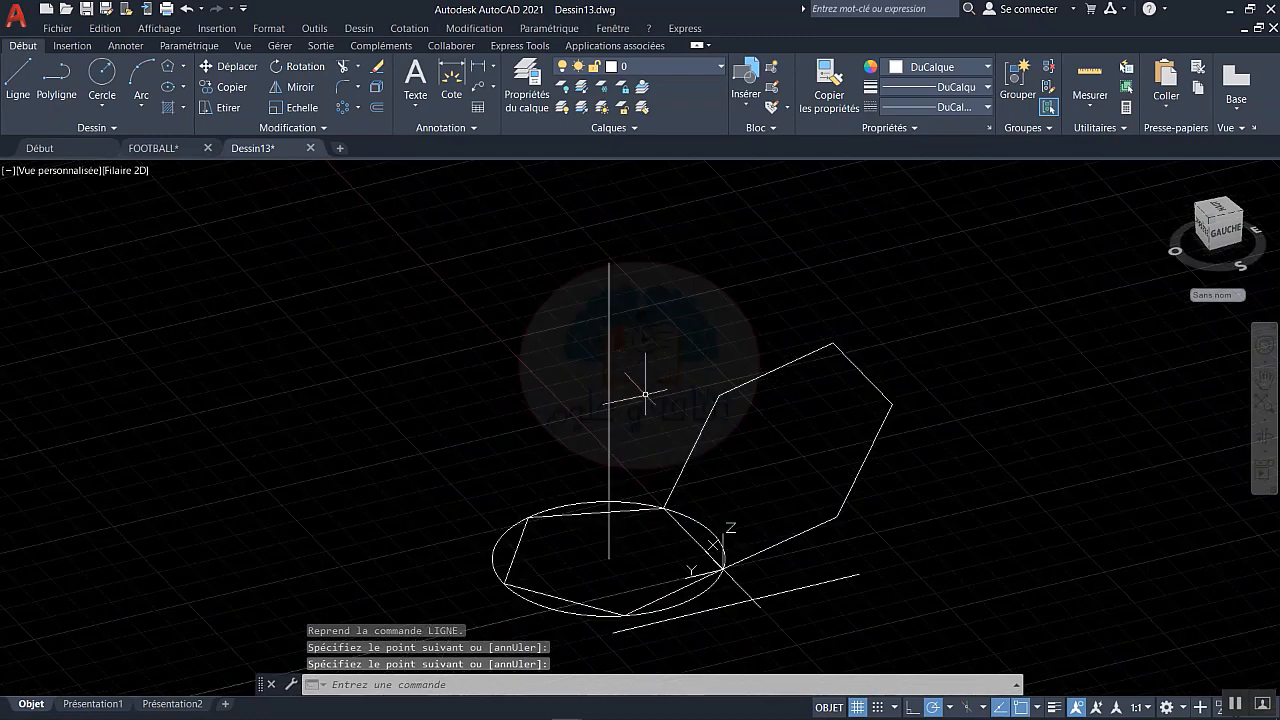
- Align the UCS with the hexagon by 3 points: origin at the shared edge's lower vertex, X to the opposite edge's lower vertex, Y along the shared edge
middle_click_drag(645, 394, 643, 448, "shift")
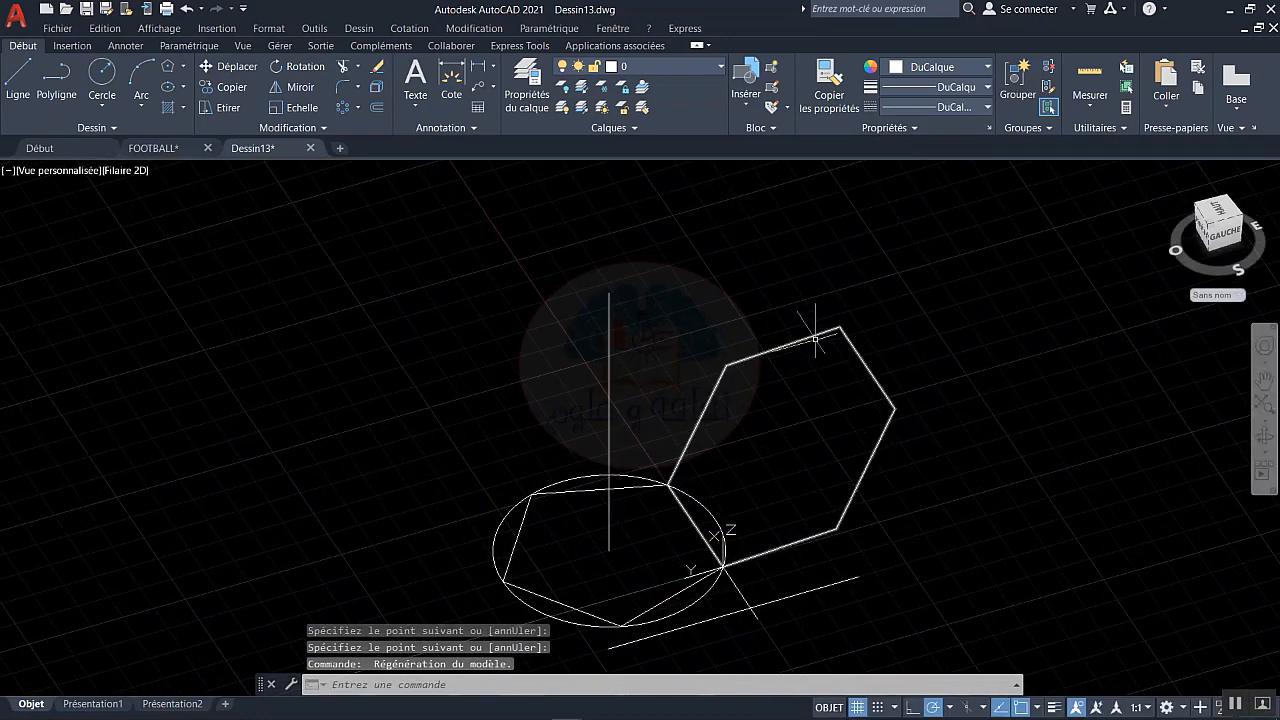
scroll(720, 565, "up", 2)
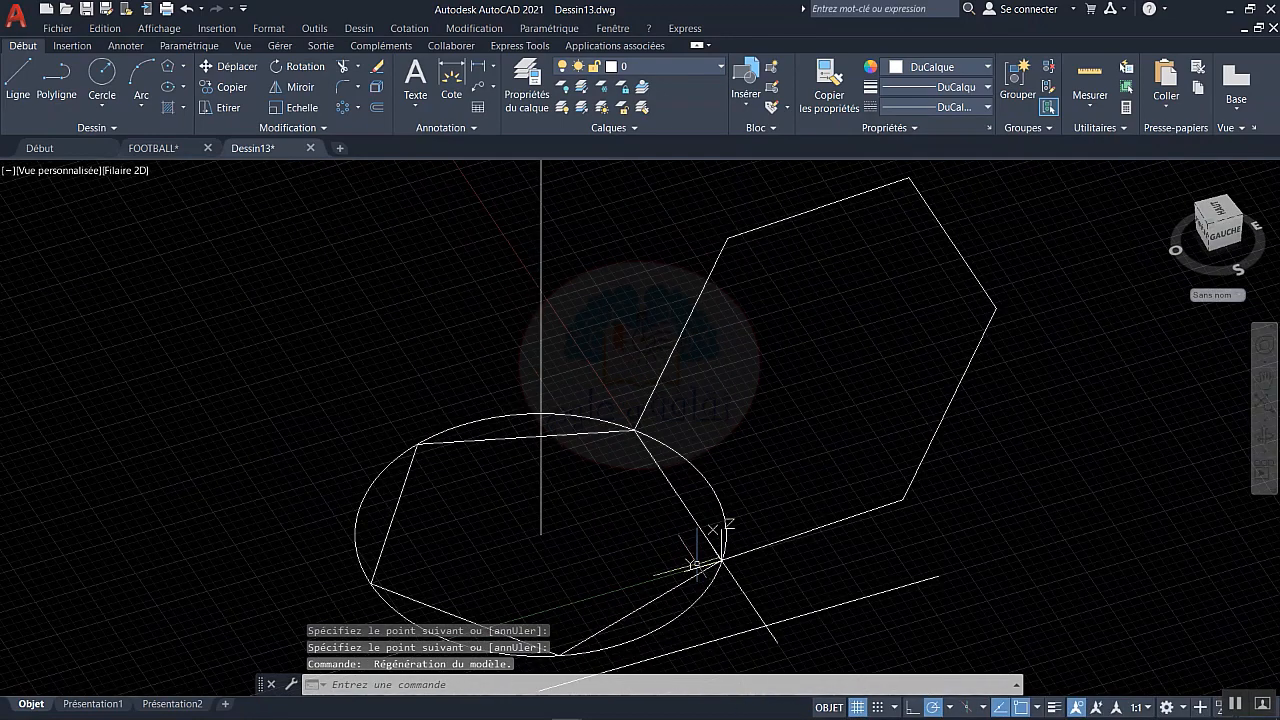
right_click(697, 570)
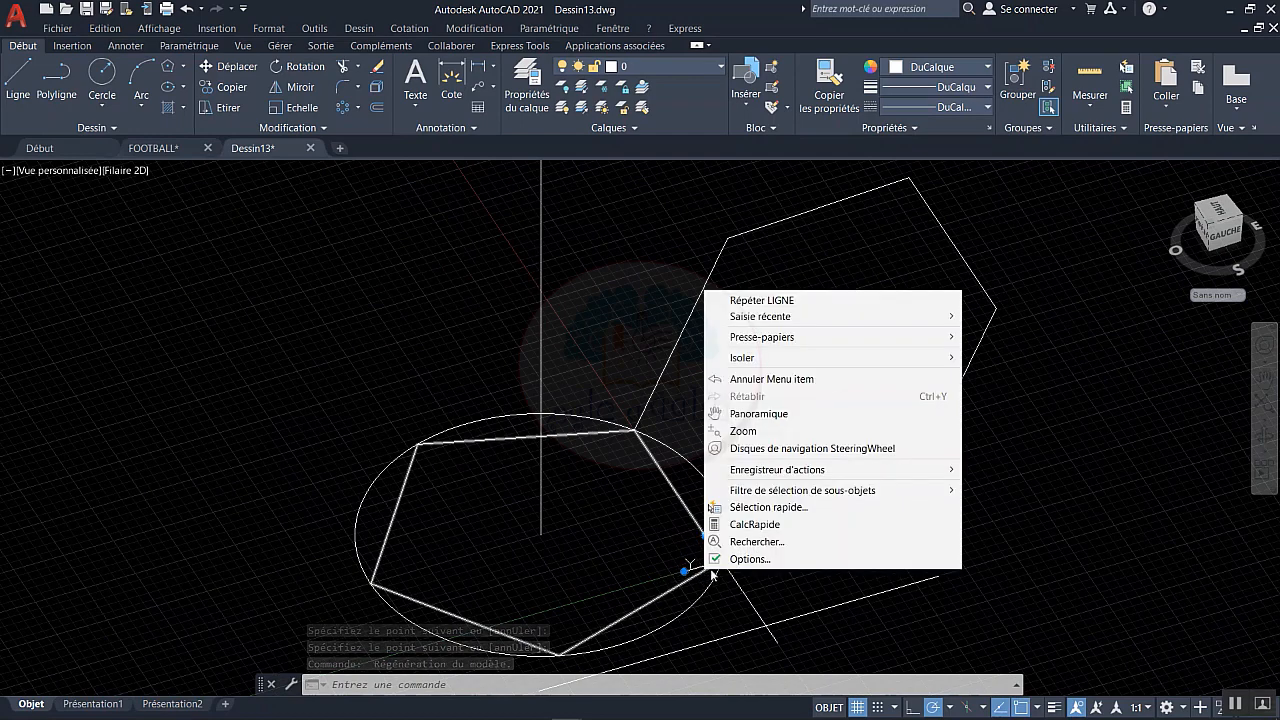
left_click(697, 570)
right_click(695, 567)
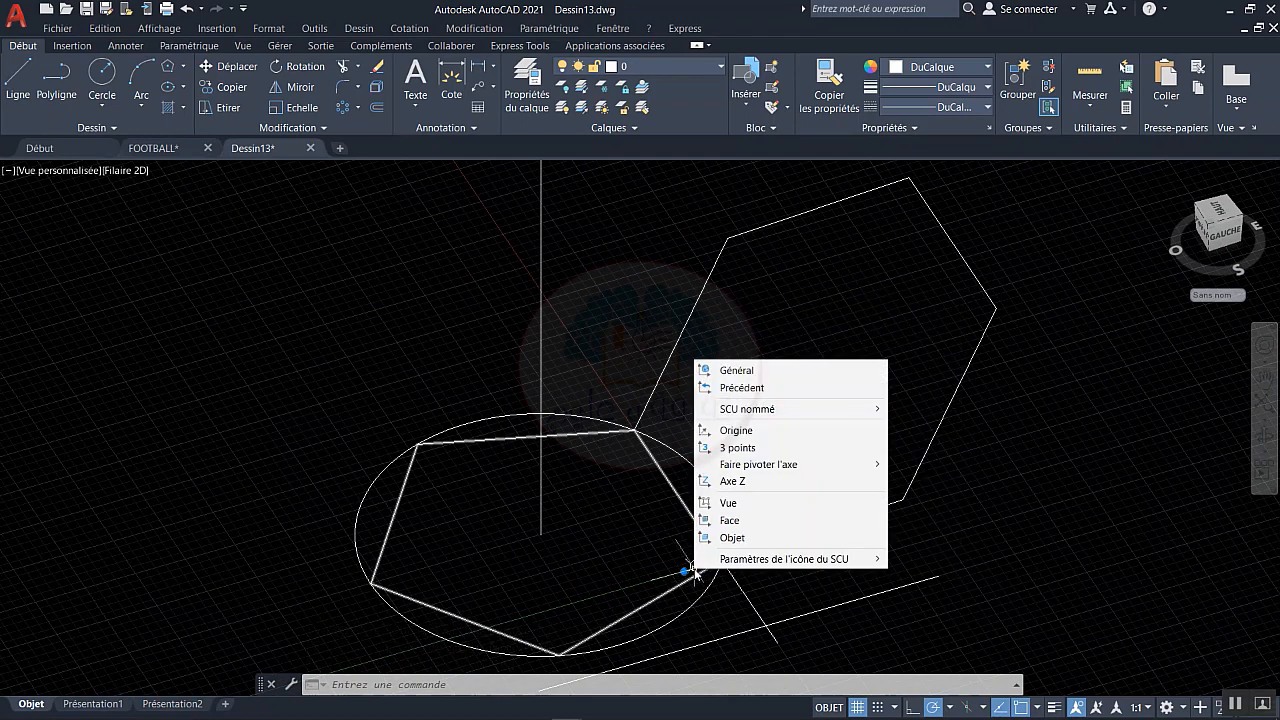
left_click(737, 448)
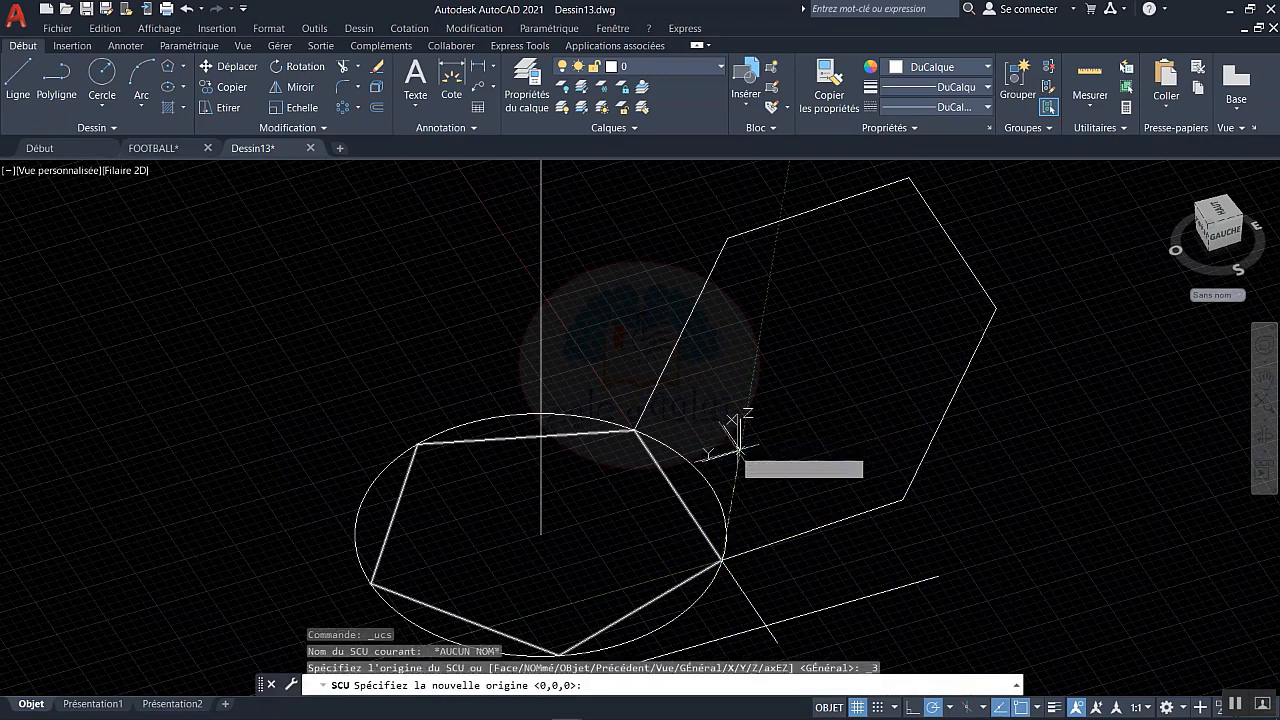
left_click(721, 562)
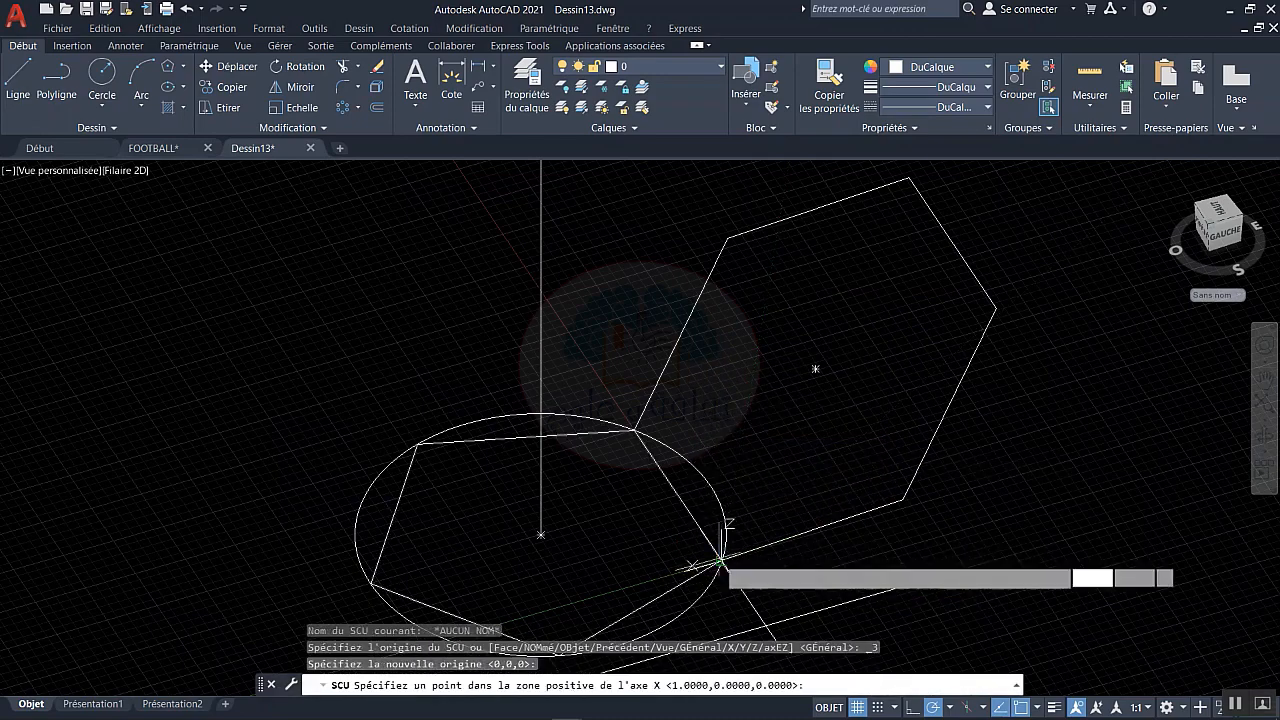
left_click(996, 309)
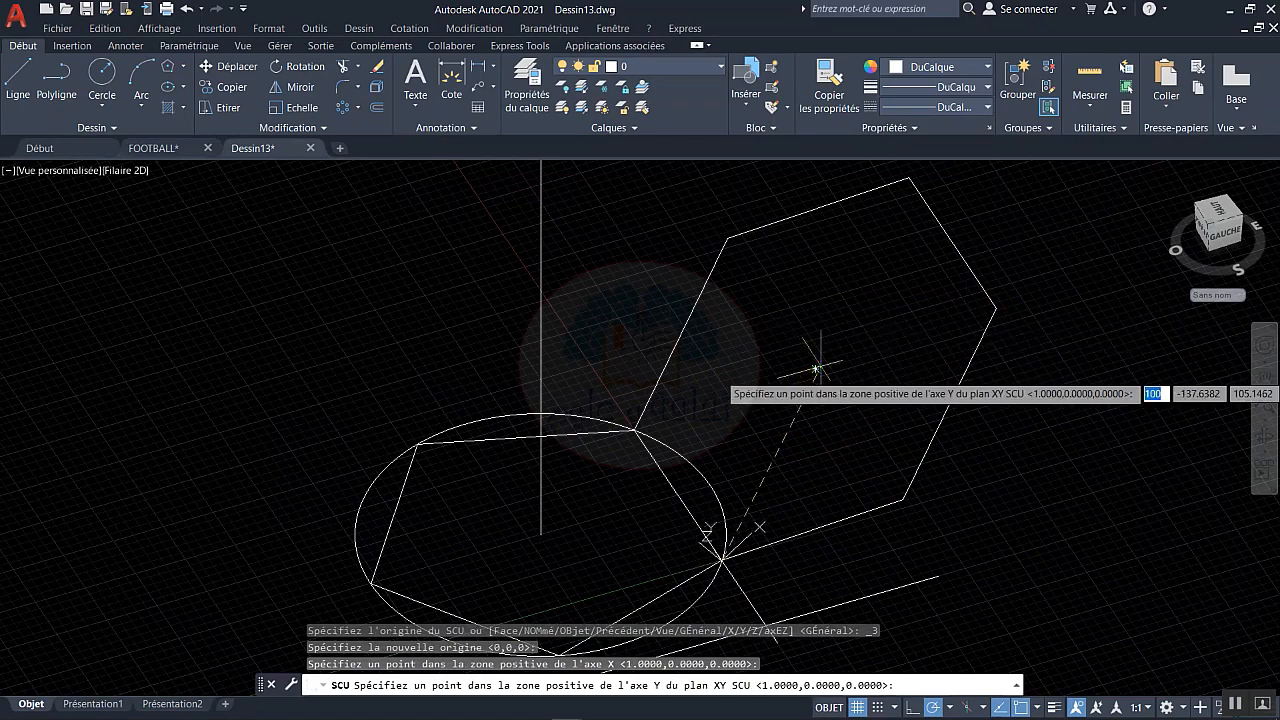
left_click(634, 430)
middle_click_drag(828, 556, 803, 600, "shift")
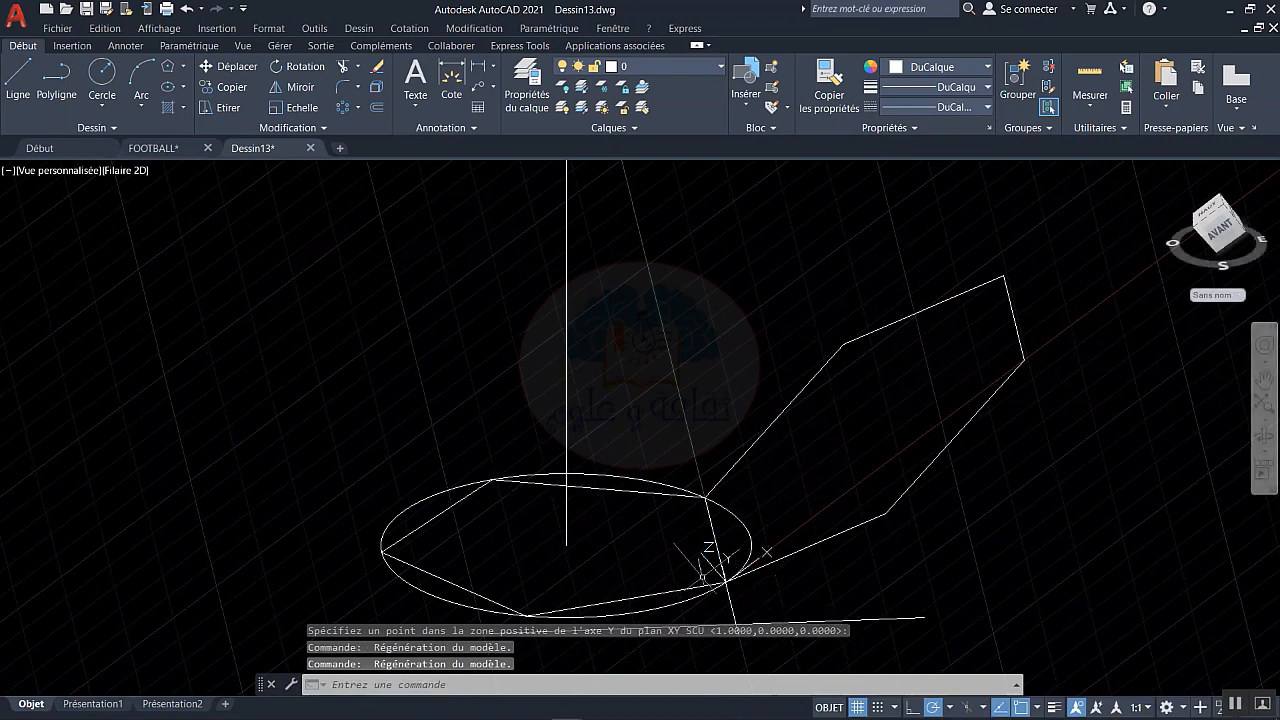
middle_click_drag(717, 592, 736, 622, "shift")
middle_click_drag(721, 534, 721, 573)
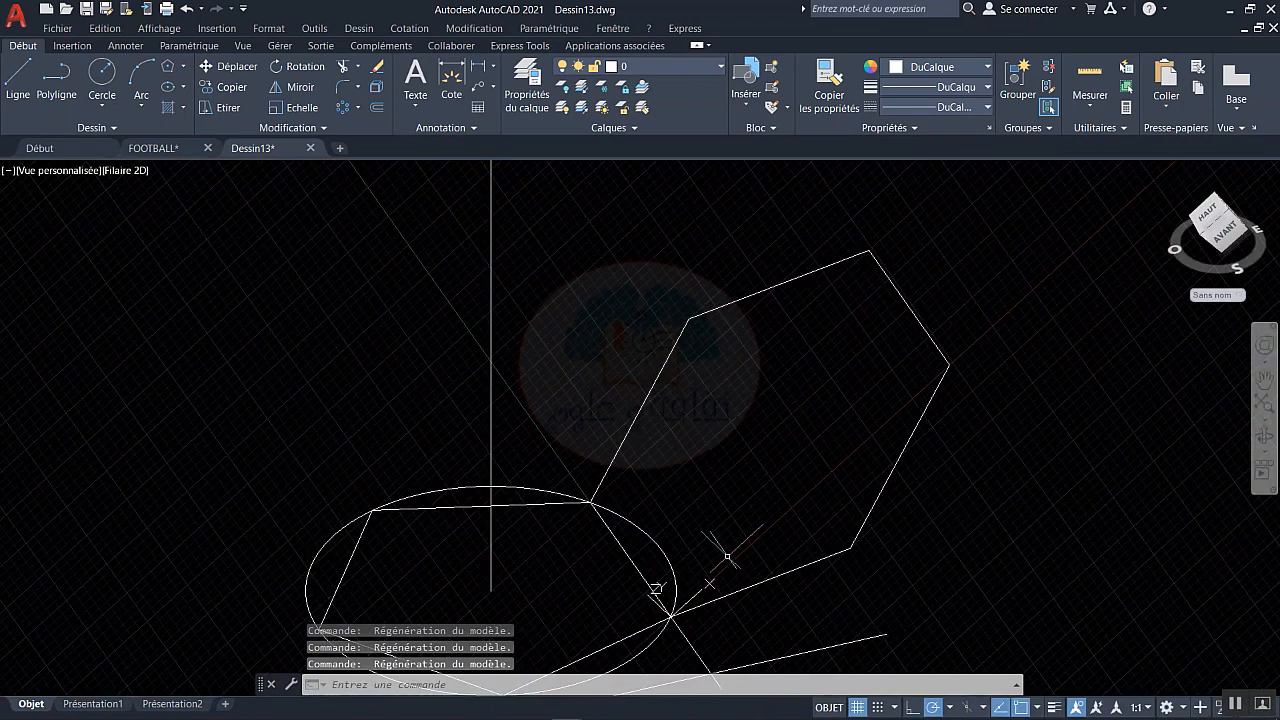
- Draw a three-point circle through three of the hexagon's vertices so that it circumscribes the hexagon
key("Return")
type("3")
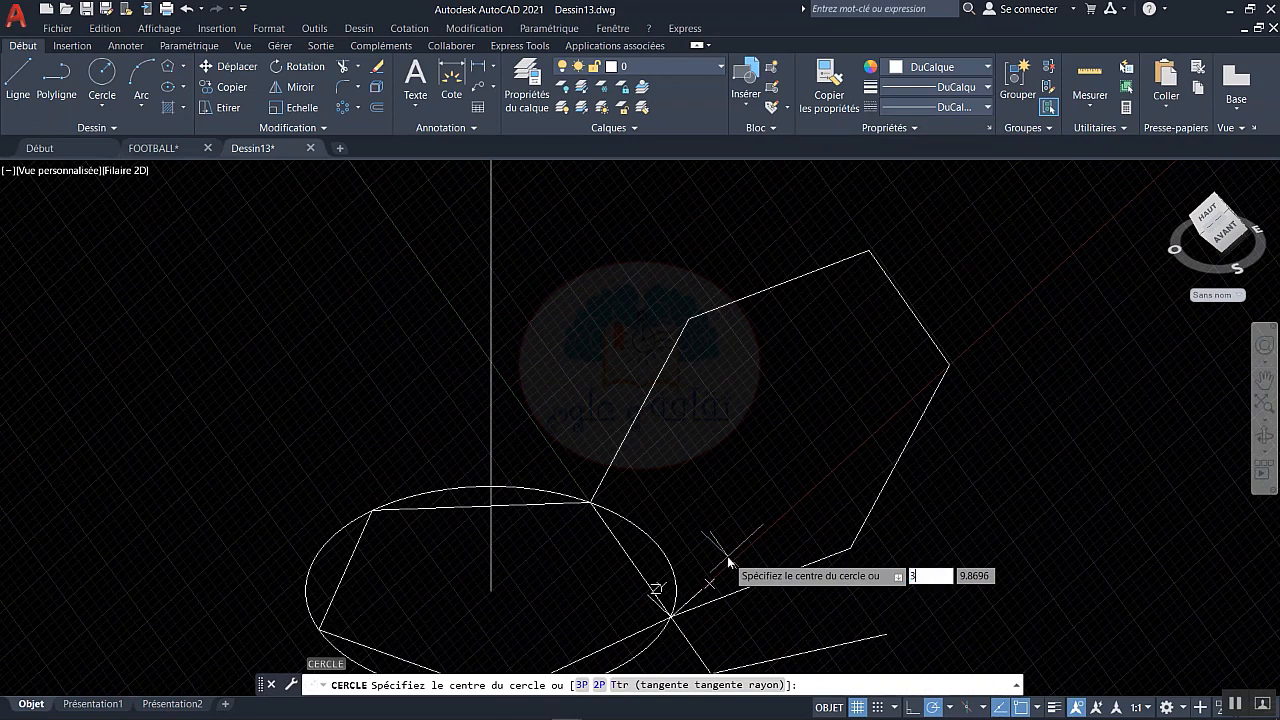
type("P")
key("Return")
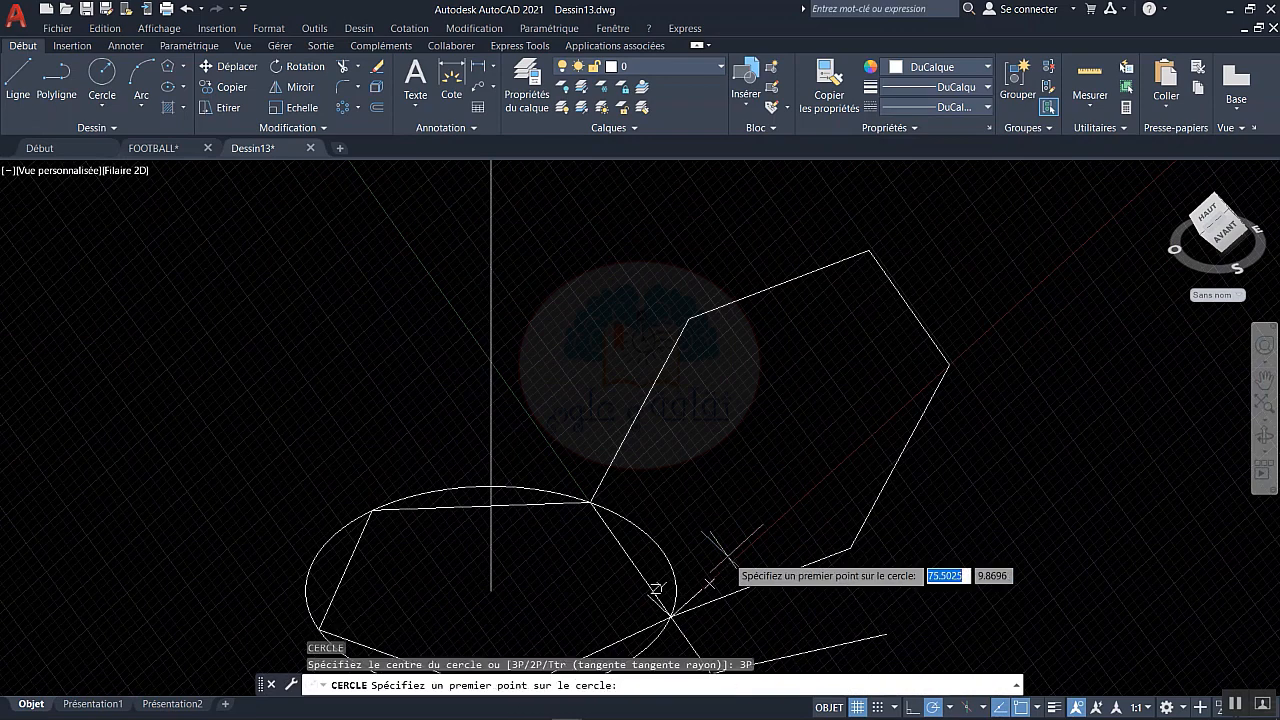
left_click(660, 590)
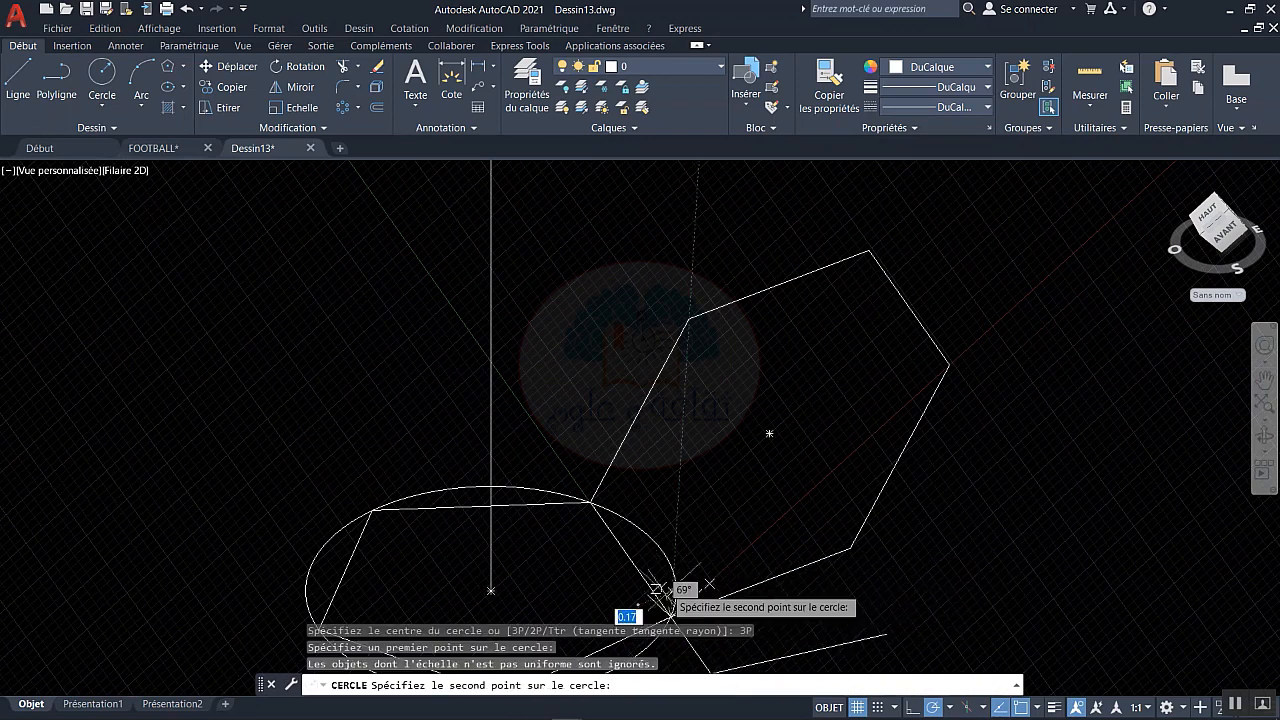
left_click(688, 320)
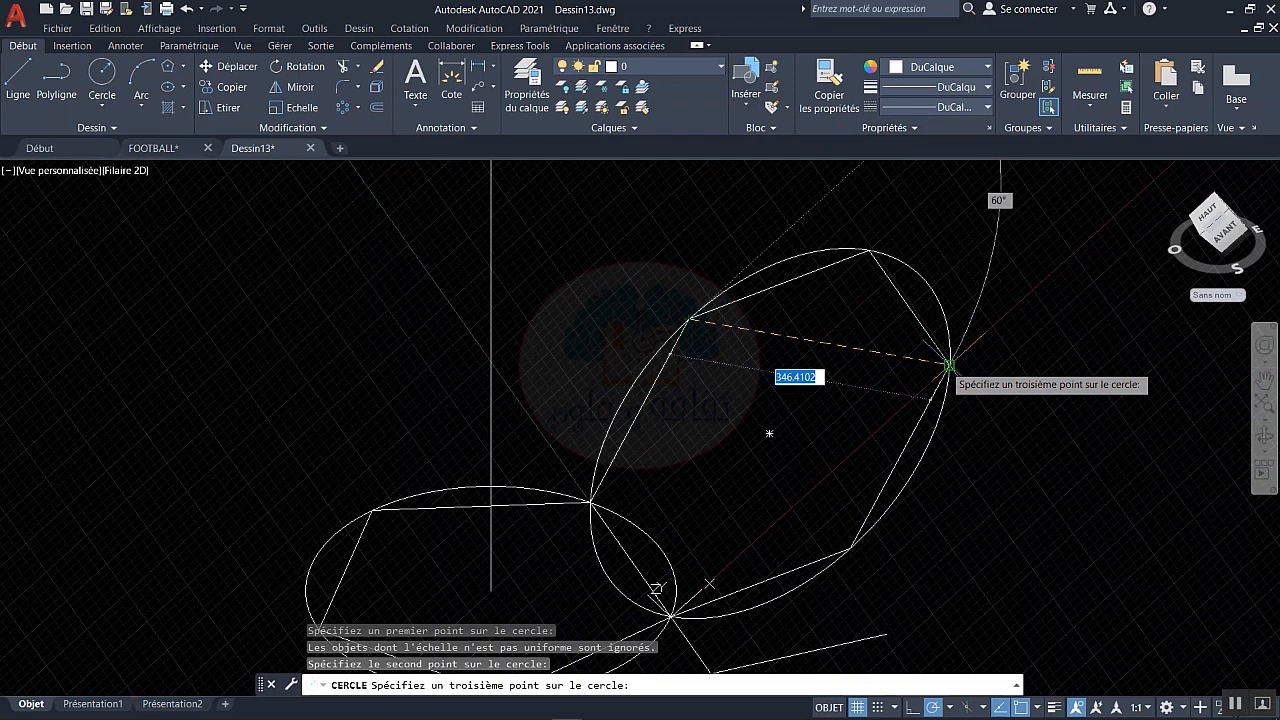
left_click(949, 366)
- Draw a line from the centre of the hexagon's circle, perpendicular to the hexagon's plane, up to the pentagon's vertical centre line
type("l")
key("Return")
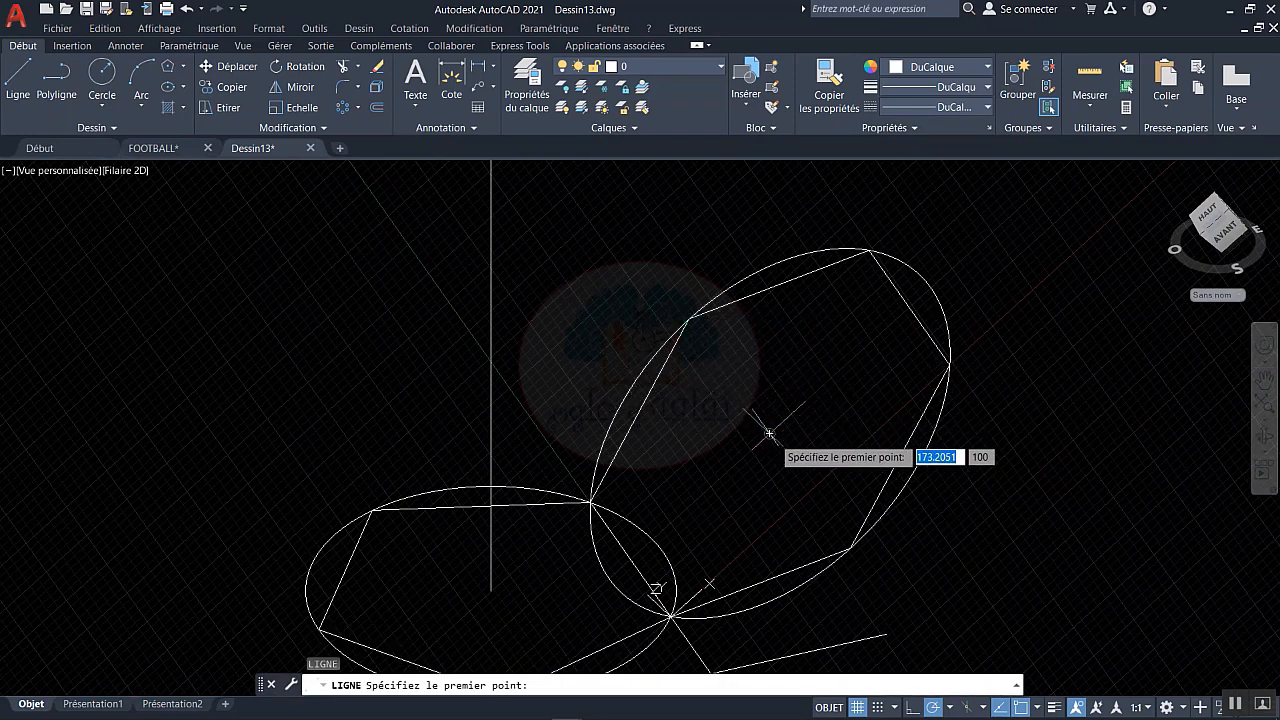
left_click(656, 588)
scroll(826, 560, "up", 2)
scroll(826, 560, "down", 5)
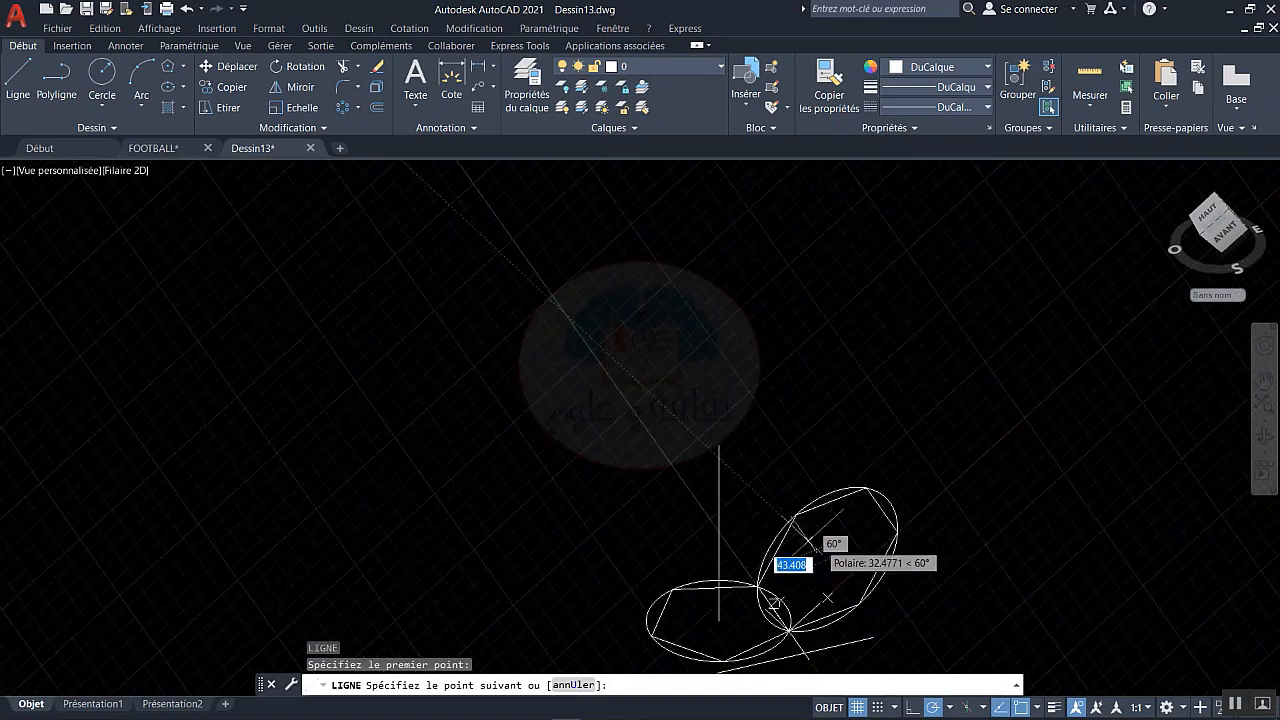
left_click(826, 558)
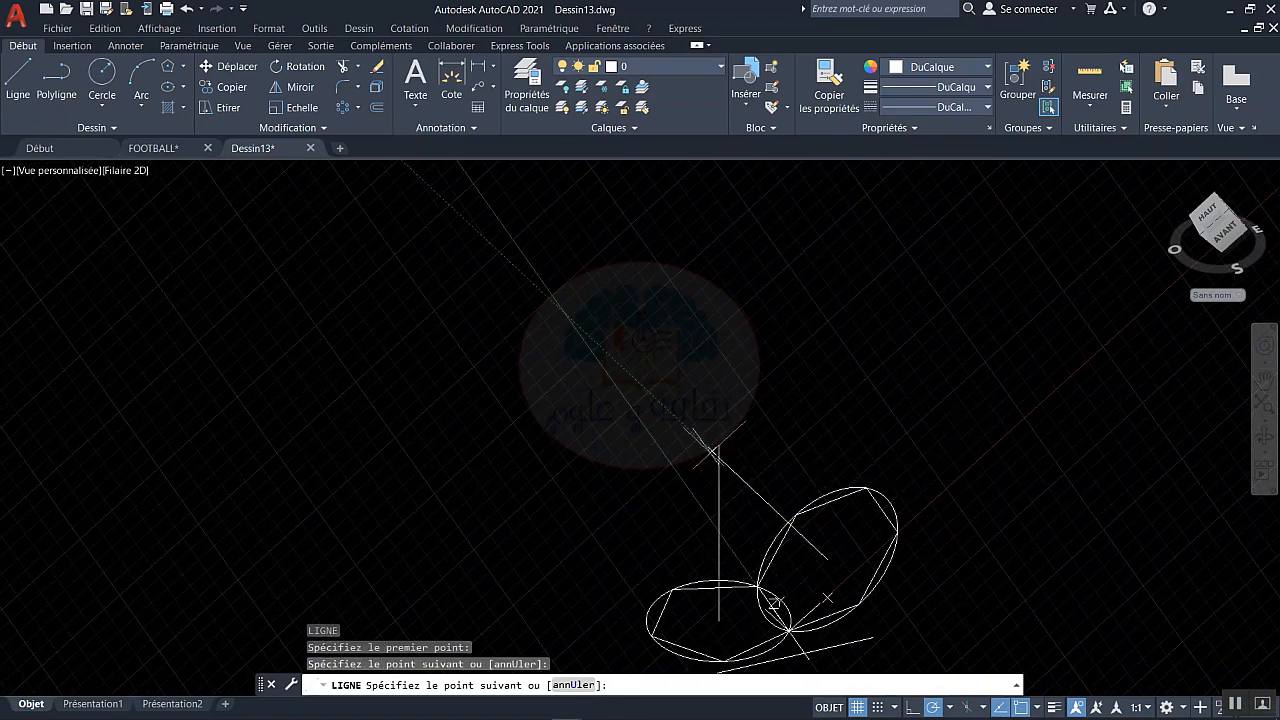
key("Return")
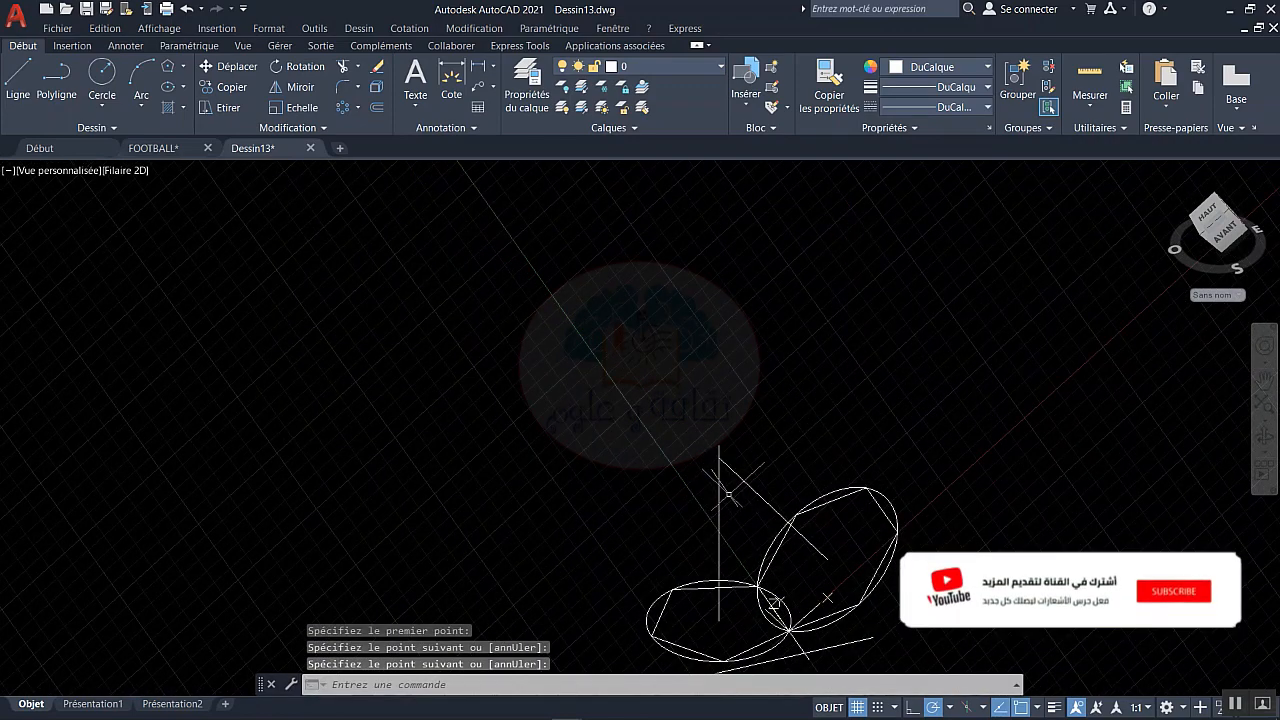
- Trim the end of the vertical centre line above the intersection, using both centre lines as cutting edges
scroll(745, 490, "up", 5)
scroll(745, 490, "up", 5)
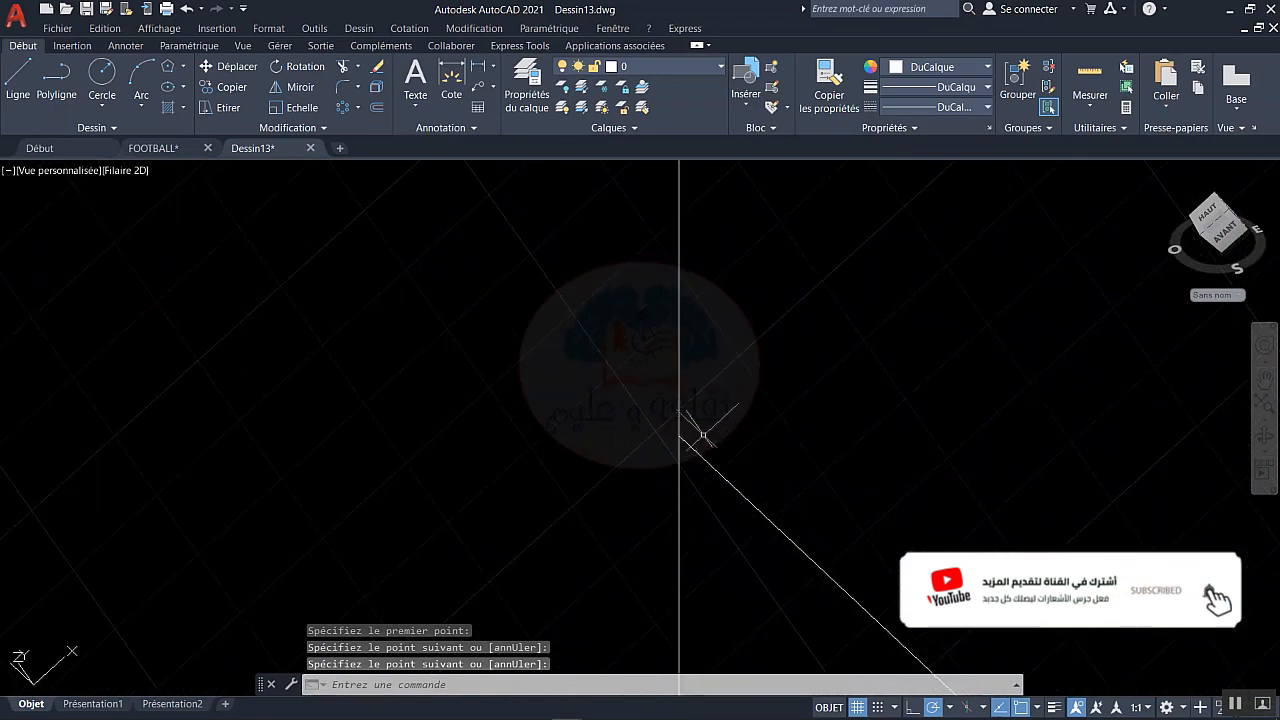
scroll(650, 440, "down", 5)
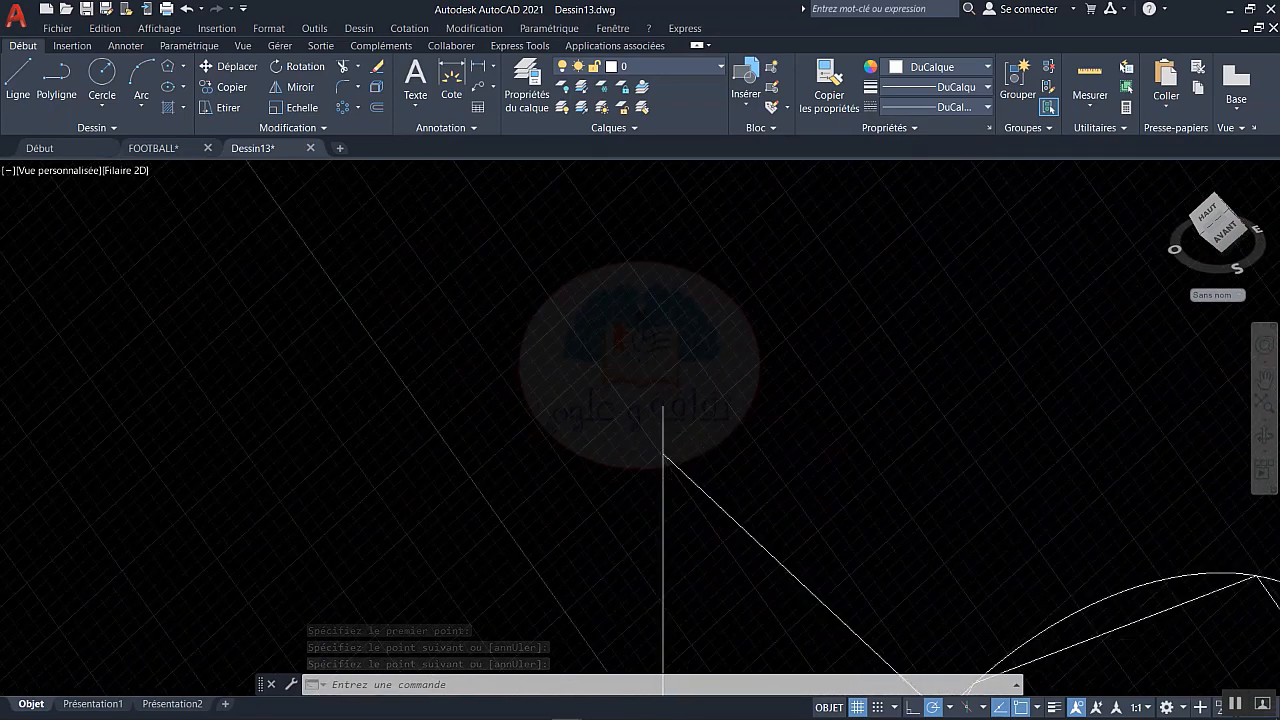
middle_click_drag(680, 463, 648, 376)
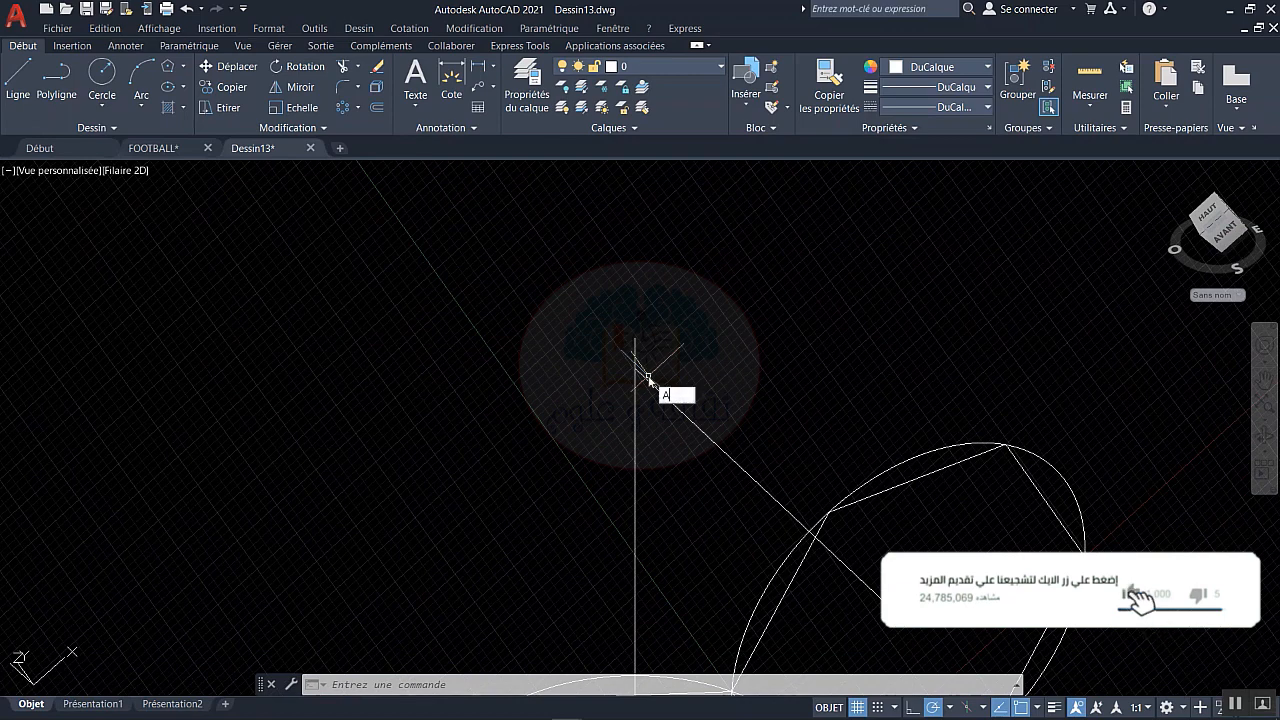
type("J")
key("Return")
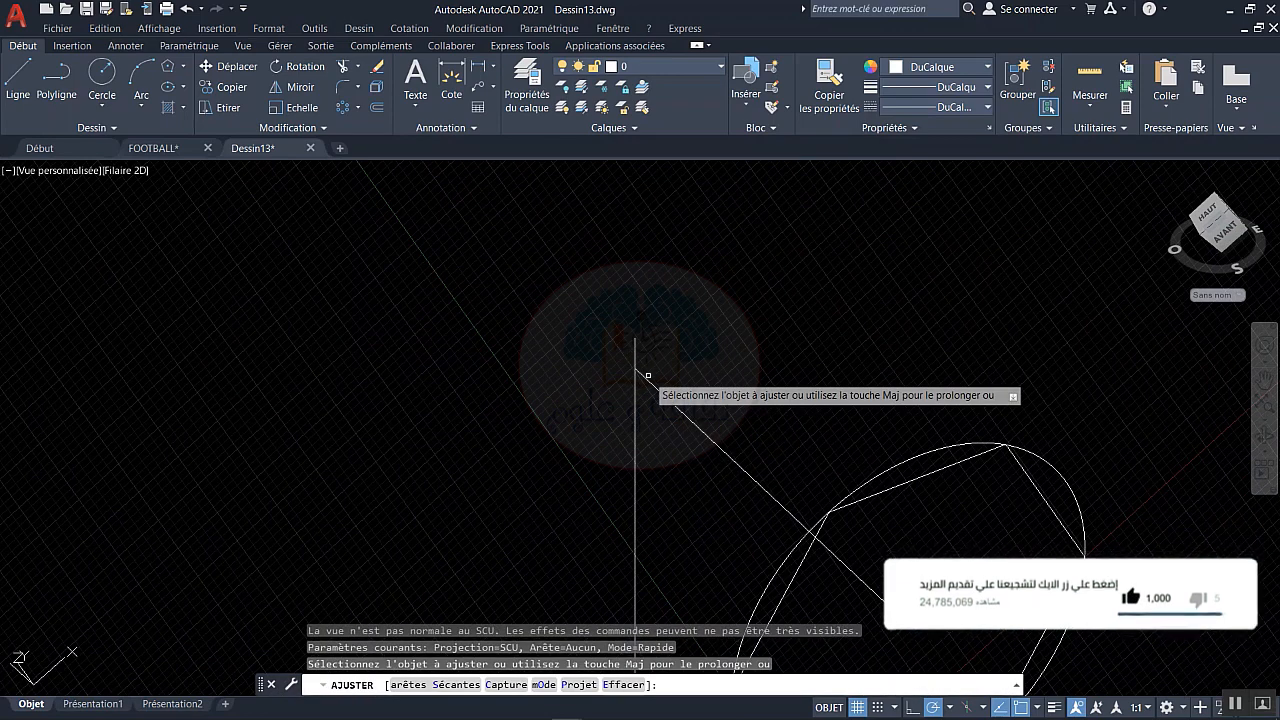
right_click(648, 376)
left_click(678, 425)
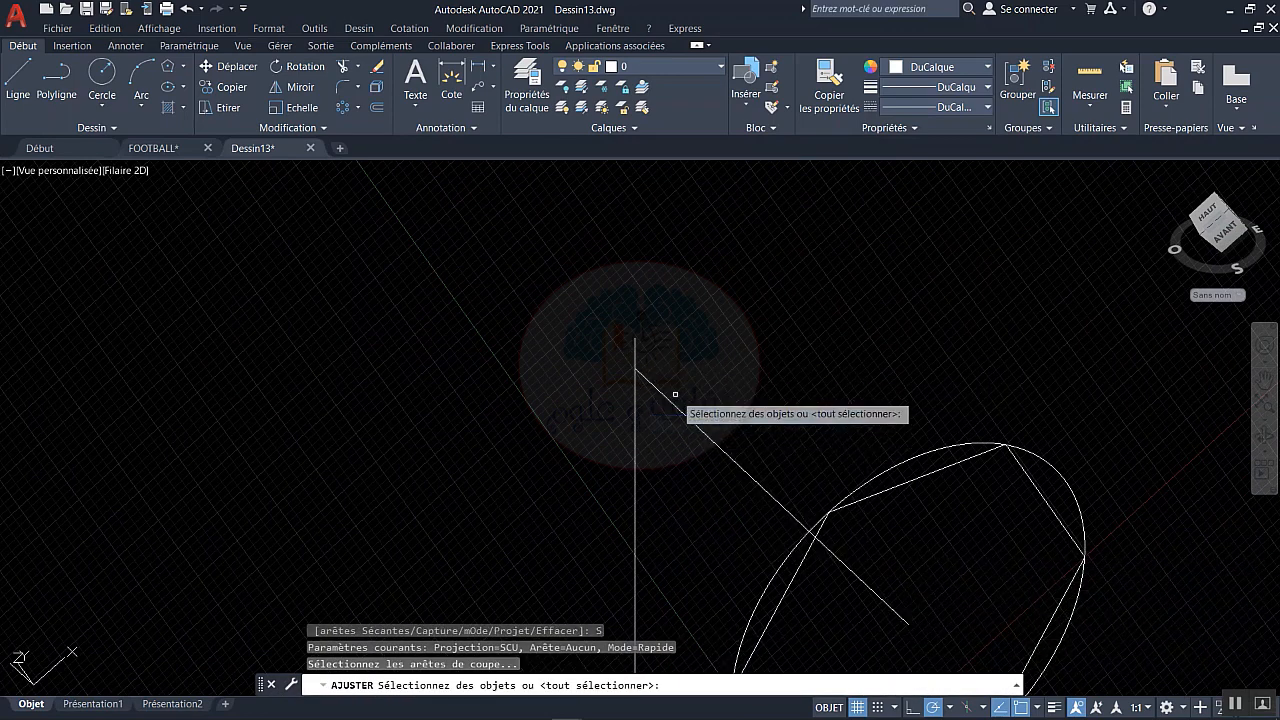
left_click(674, 382)
left_click(591, 405)
key("Return")
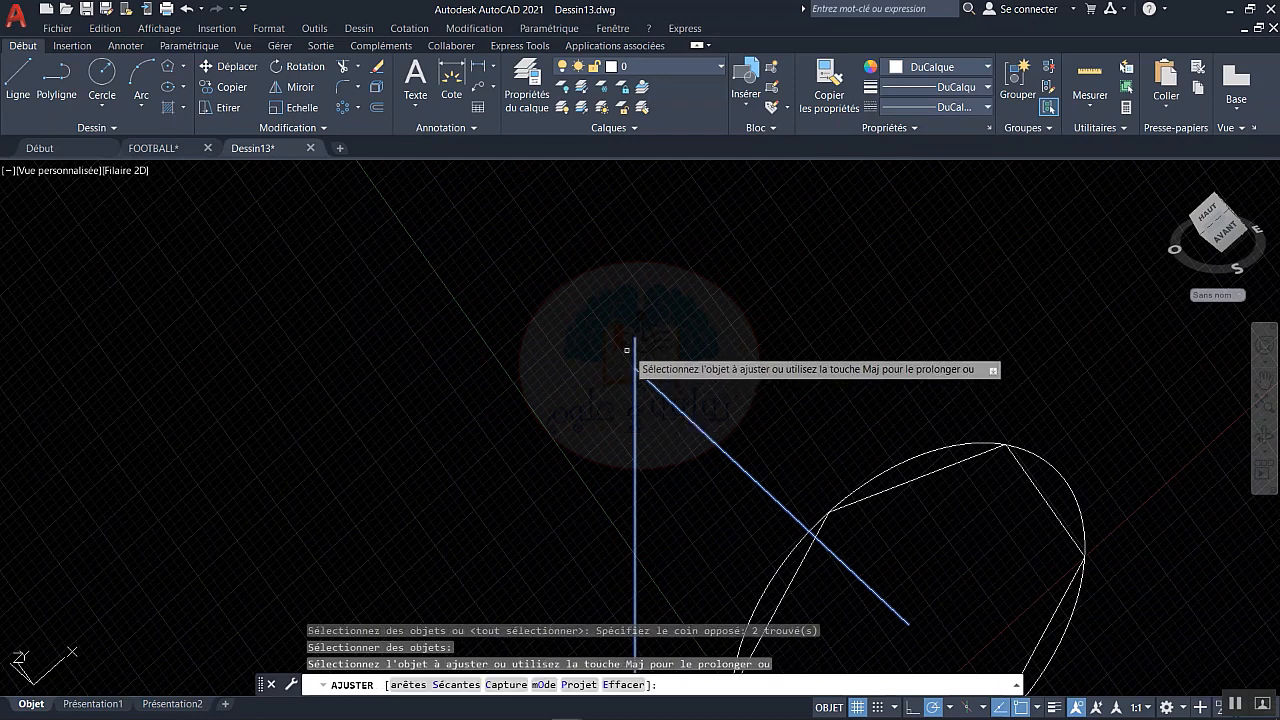
left_click(634, 349)
key("Return")
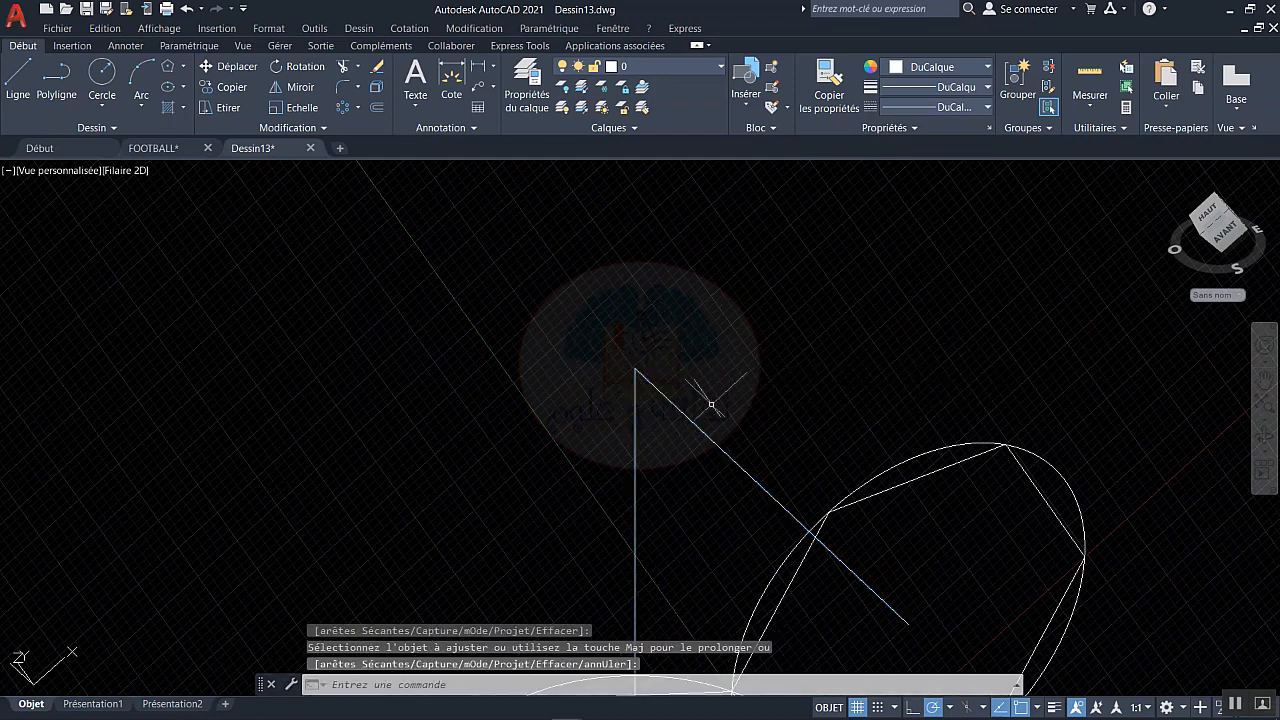
- Set the UCS by 3 points with its origin at the centre of the pentagon's circle and X pointing towards the hexagon side
mouse_move(707, 497)
middle_mouse_down("shift")
mouse_move(632, 354)
mouse_move(661, 413)
middle_mouse_up("shift")
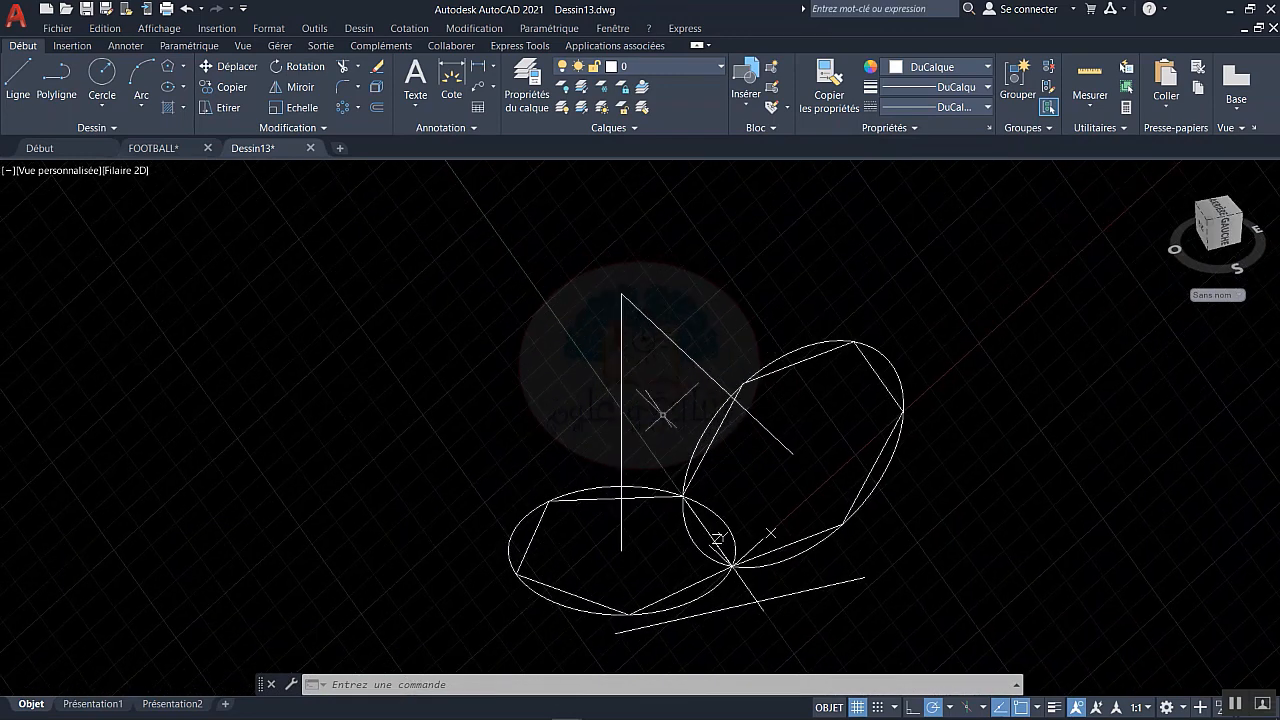
right_click(753, 556)
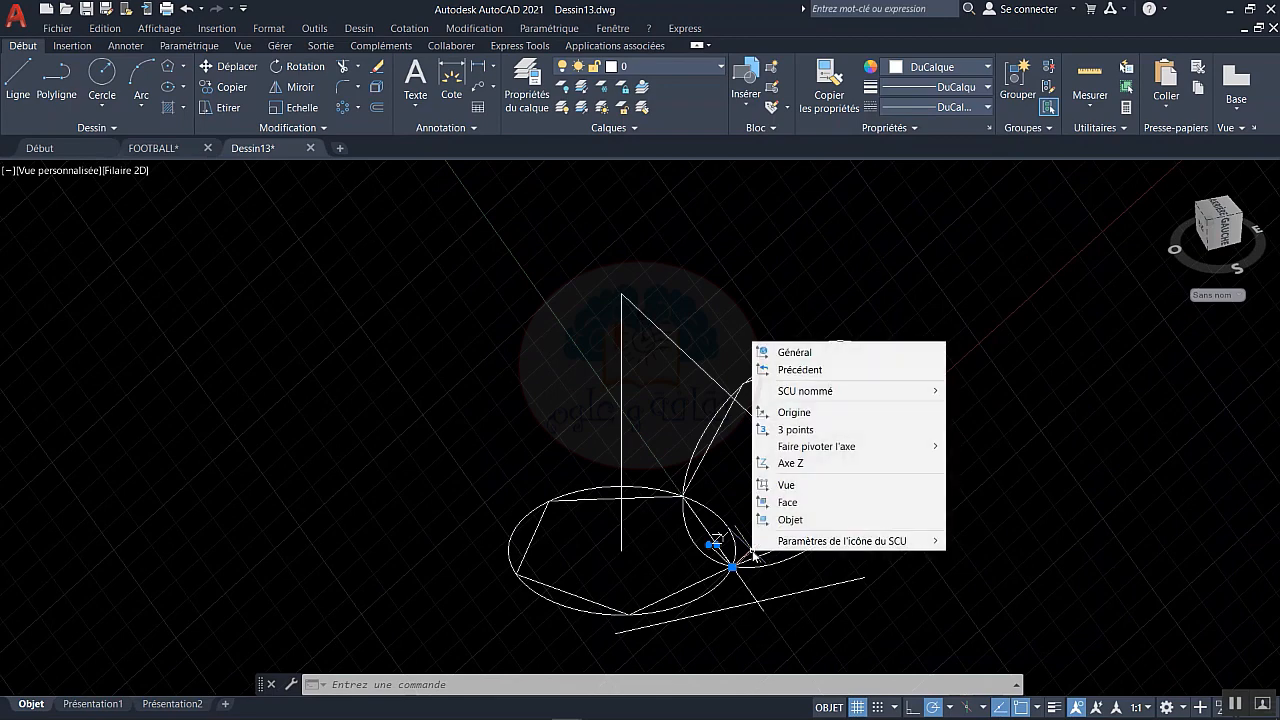
left_click(795, 429)
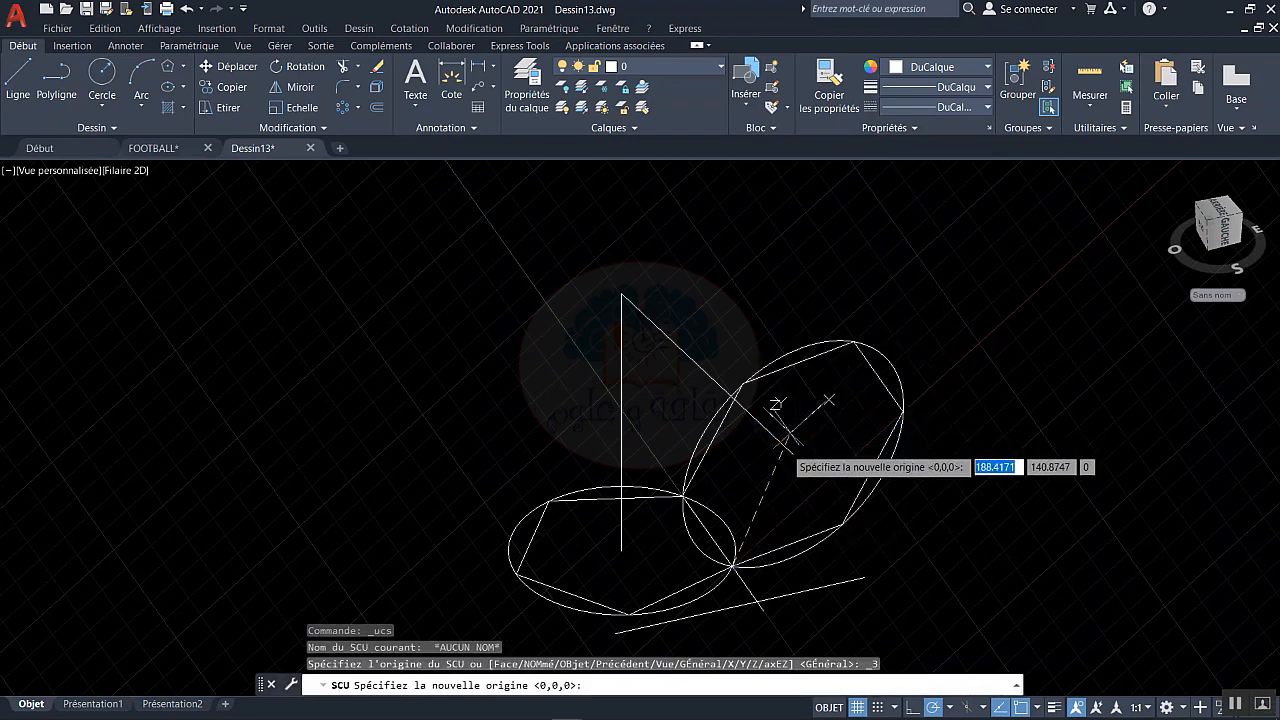
left_click(610, 524)
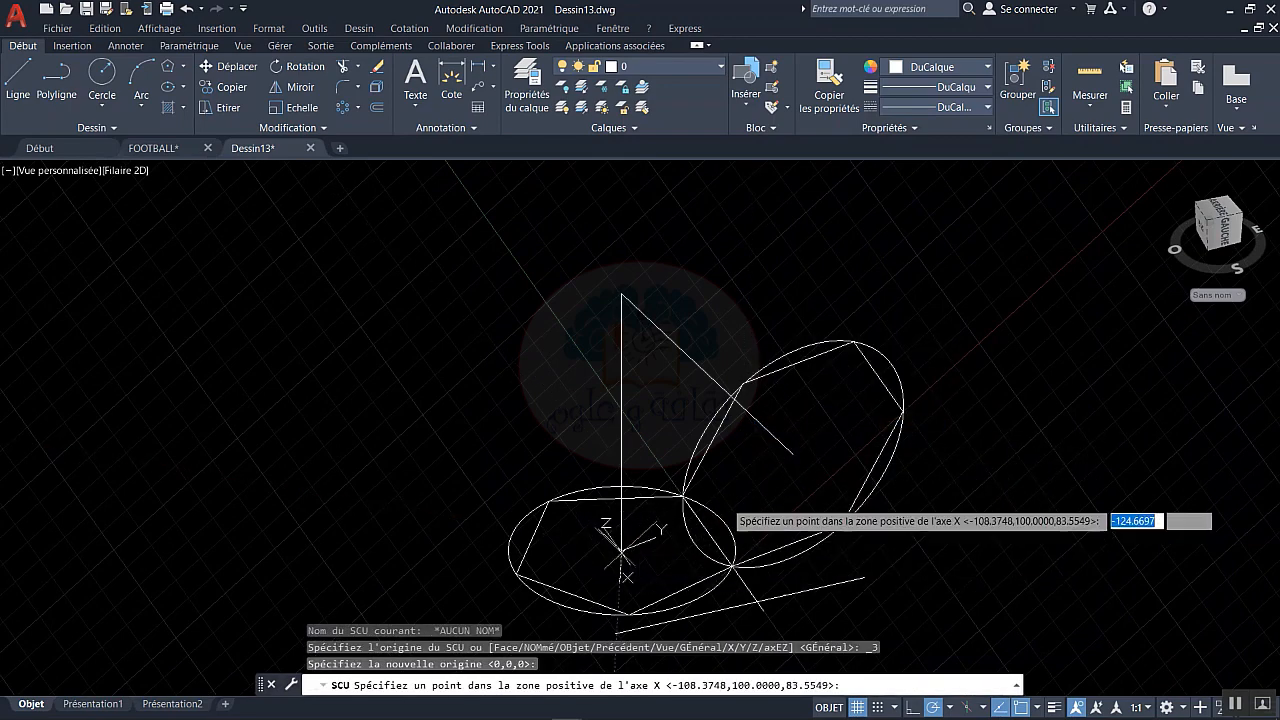
left_click(790, 466)
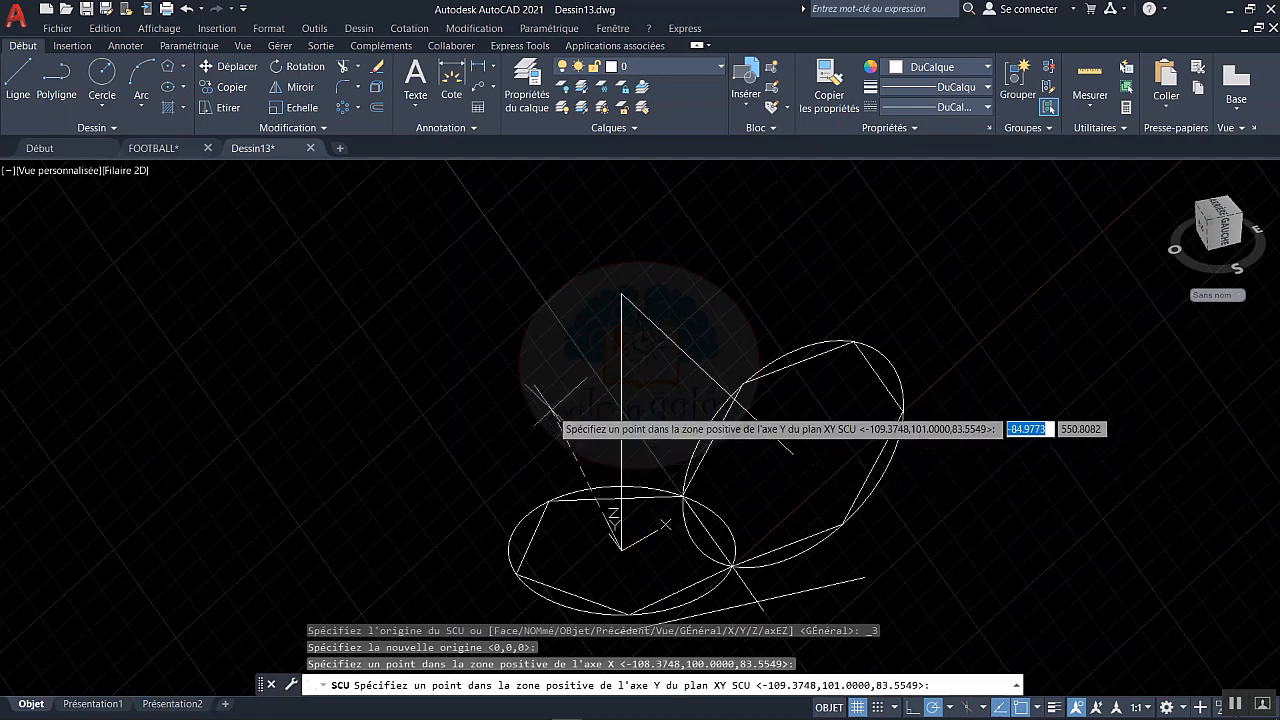
left_click(515, 402)
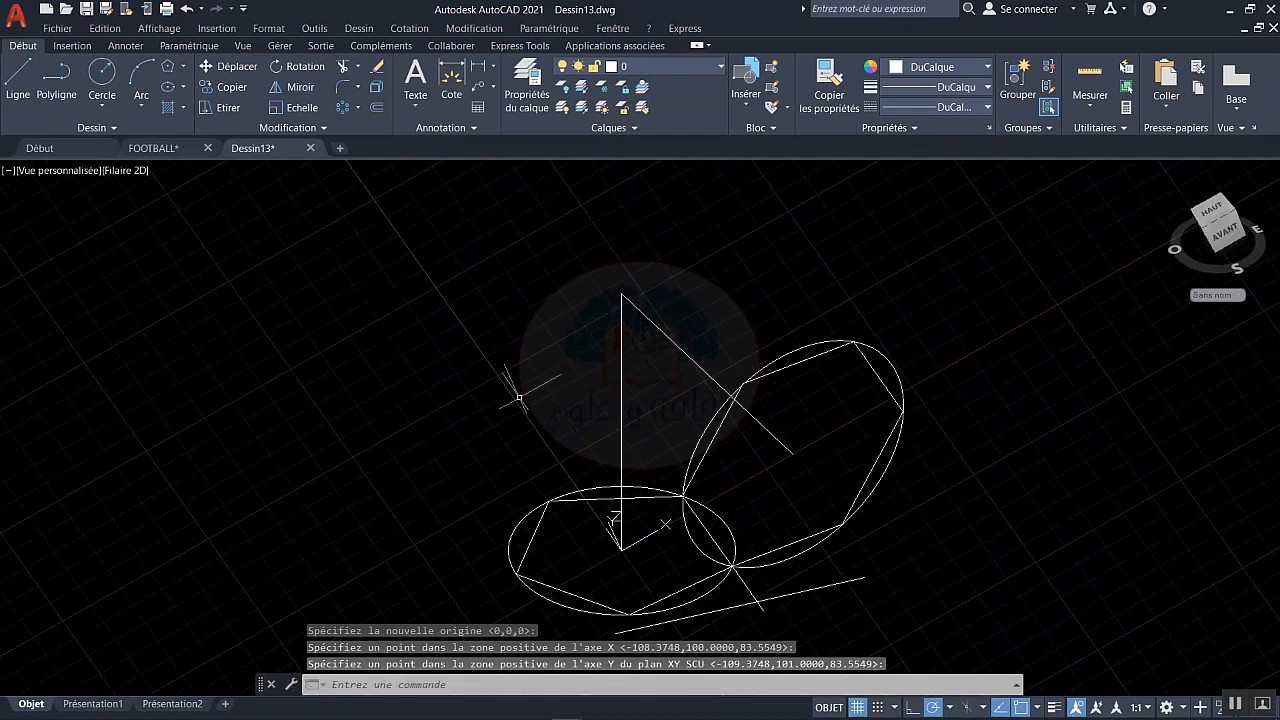
- Loft the hexagon to the point where the two centre lines meet, using the ruled (Réglée) surface setting
middle_click(517, 390)
middle_click(517, 390)
scroll(701, 444, "down", 2)
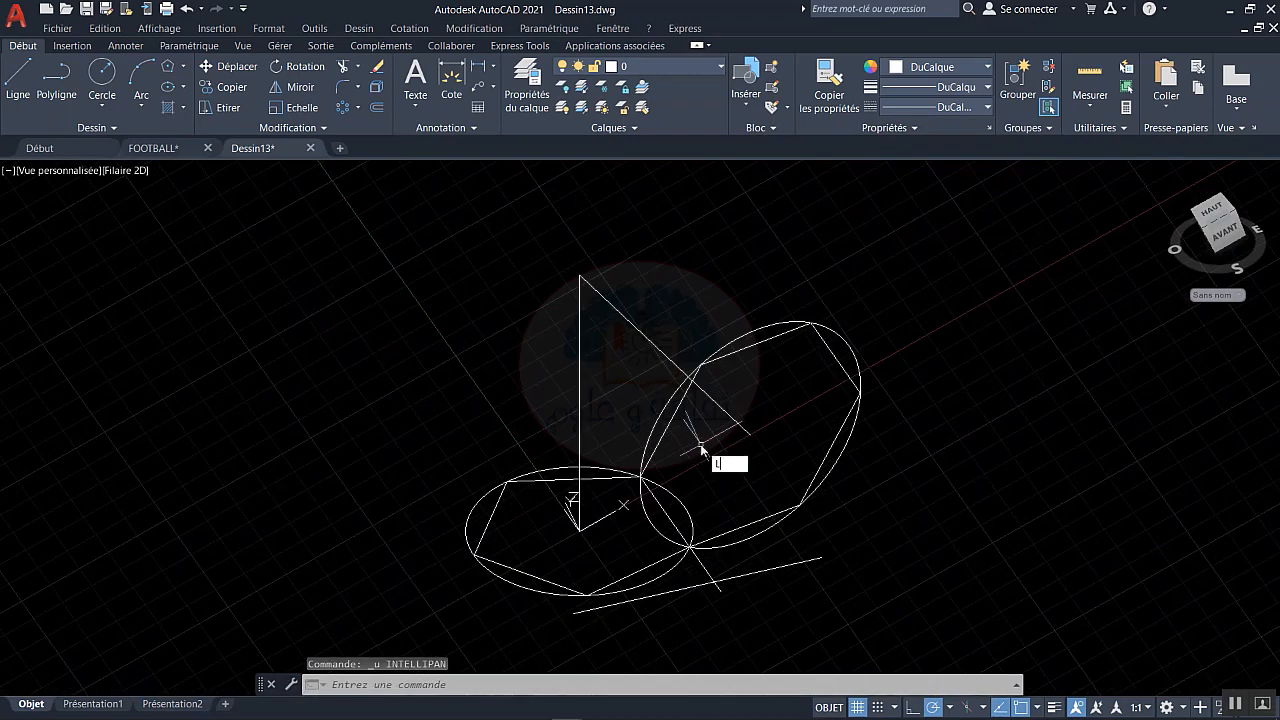
type("S")
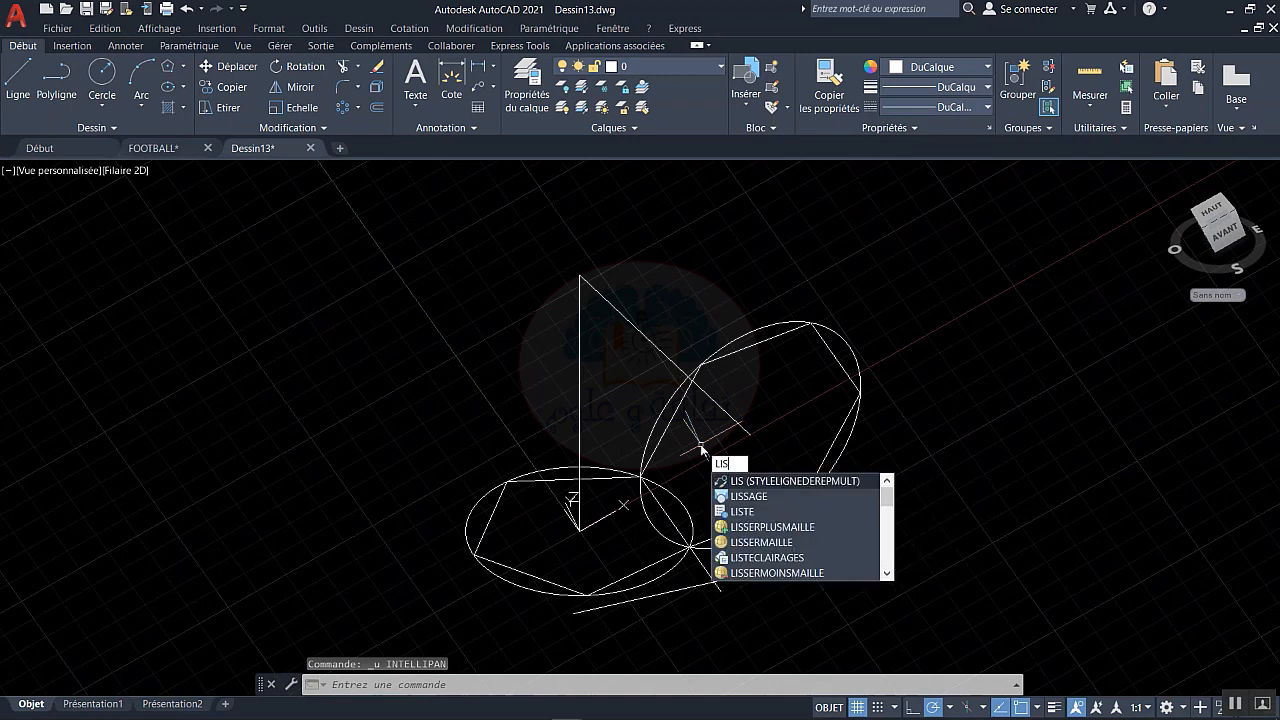
left_click(735, 497)
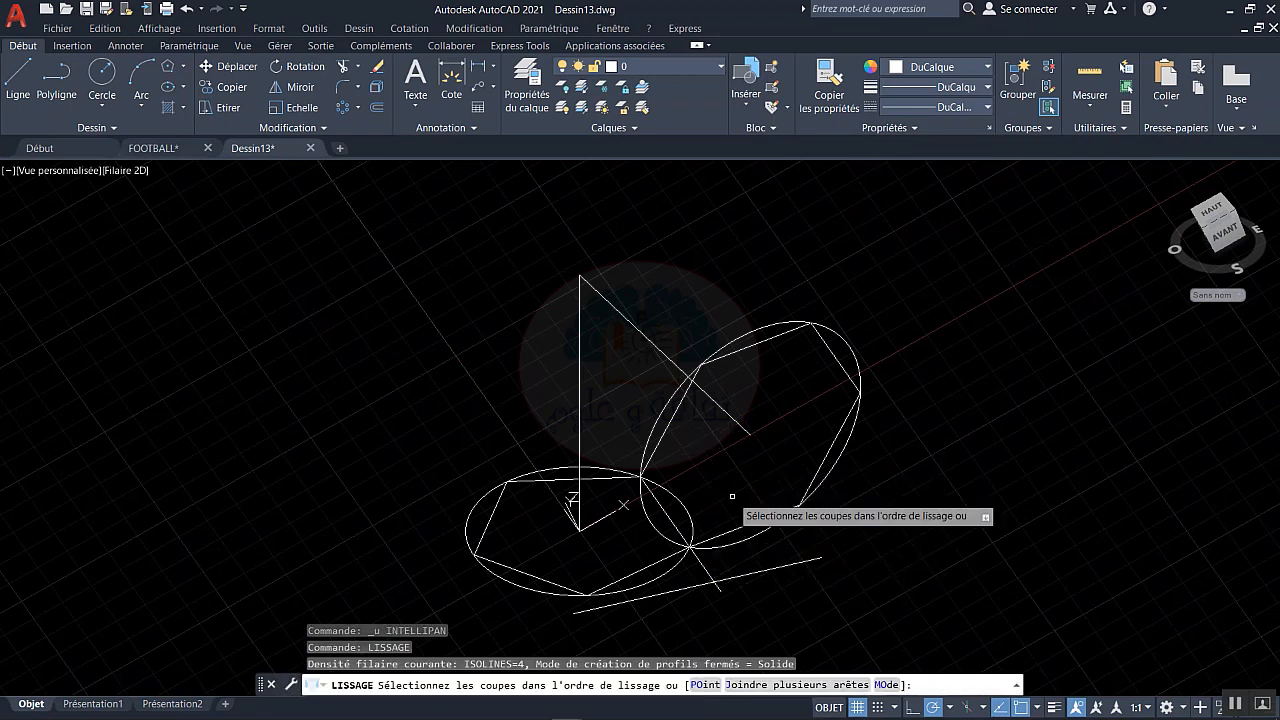
left_click(772, 339)
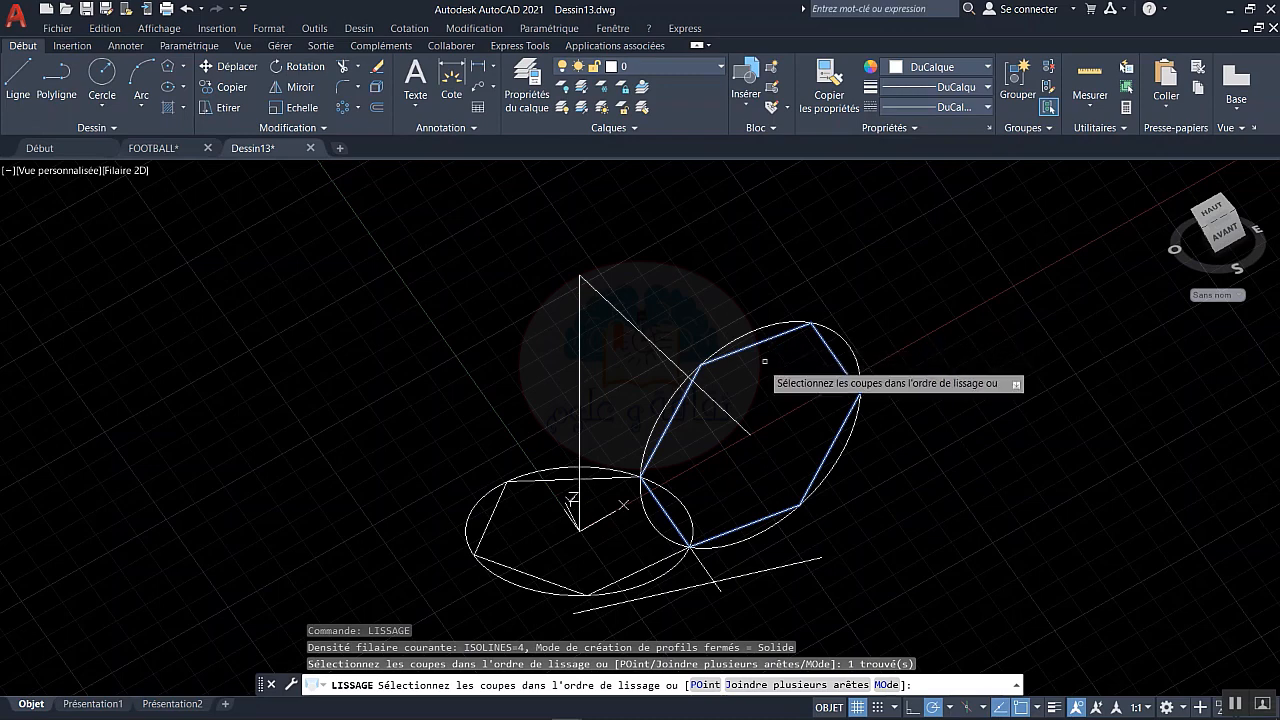
right_click(764, 364)
left_click(798, 412)
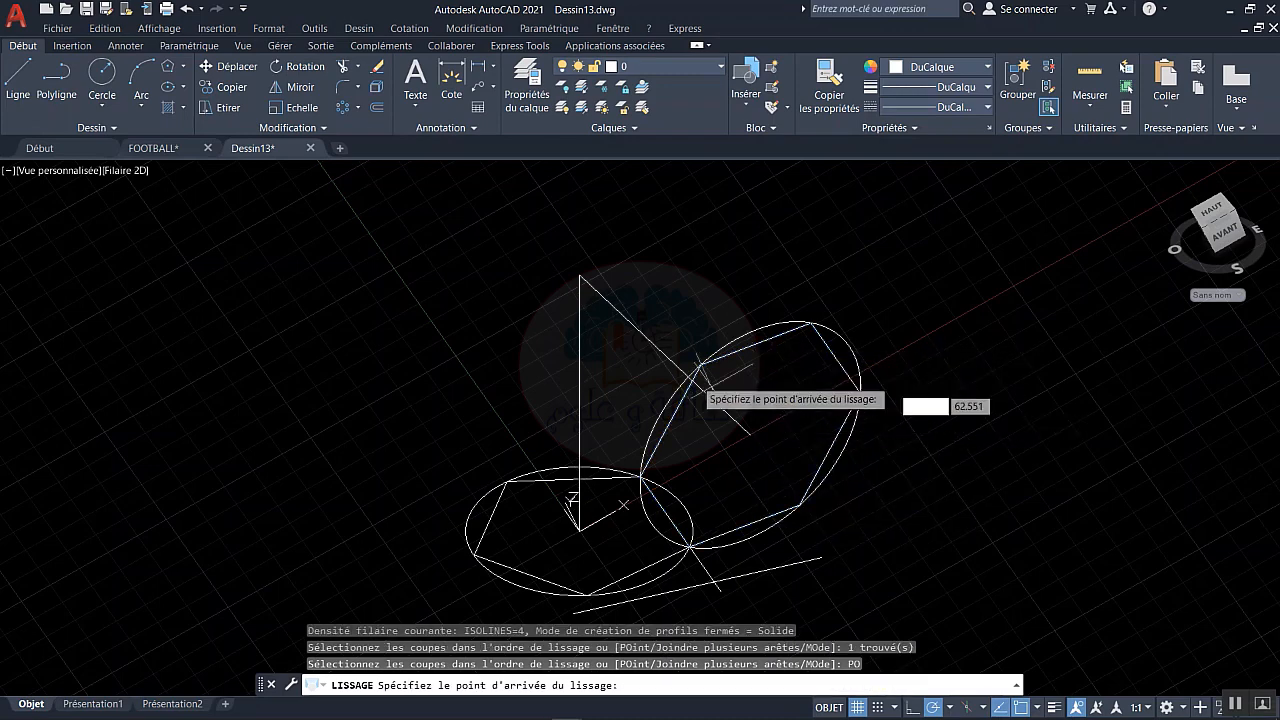
left_click(580, 275)
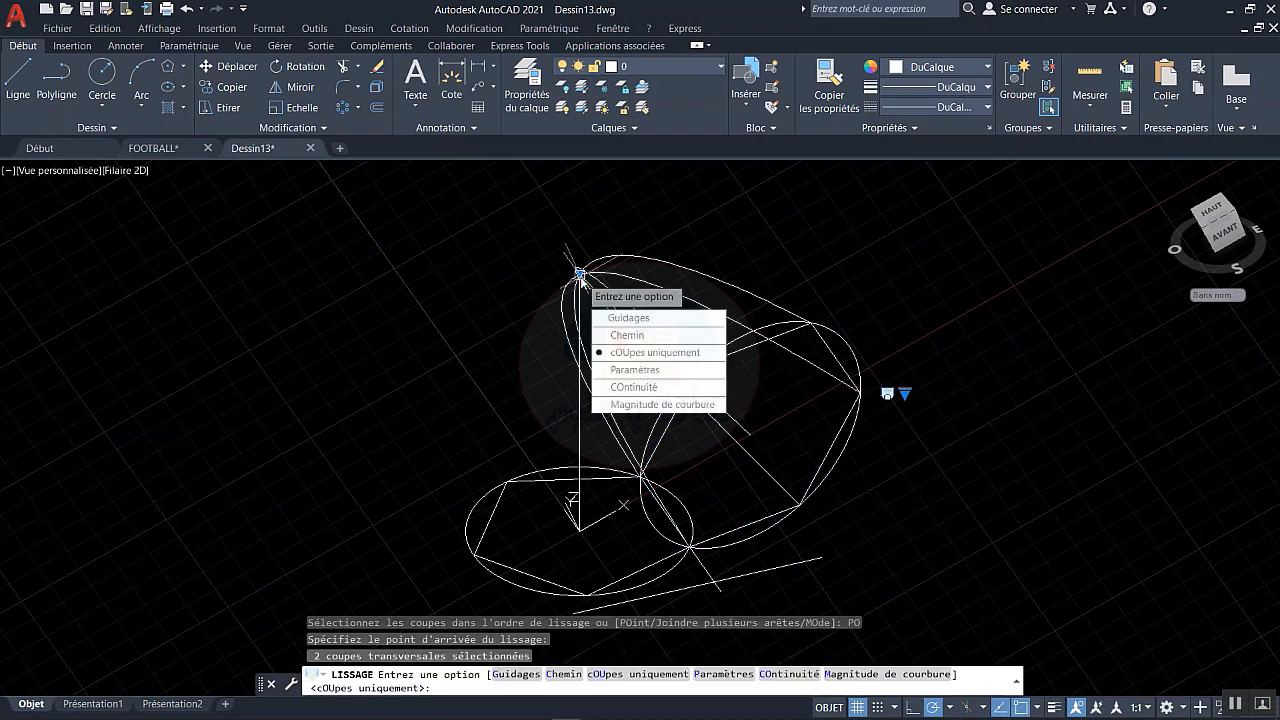
left_click(631, 372)
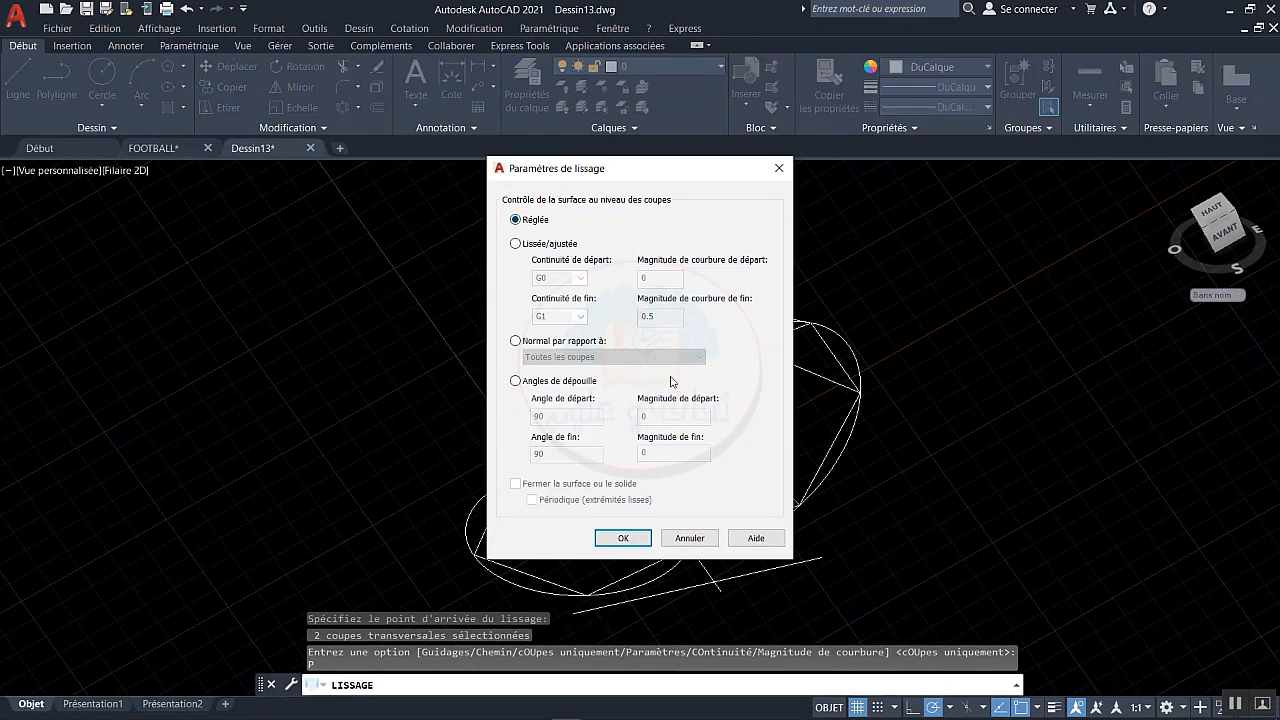
left_click(622, 538)
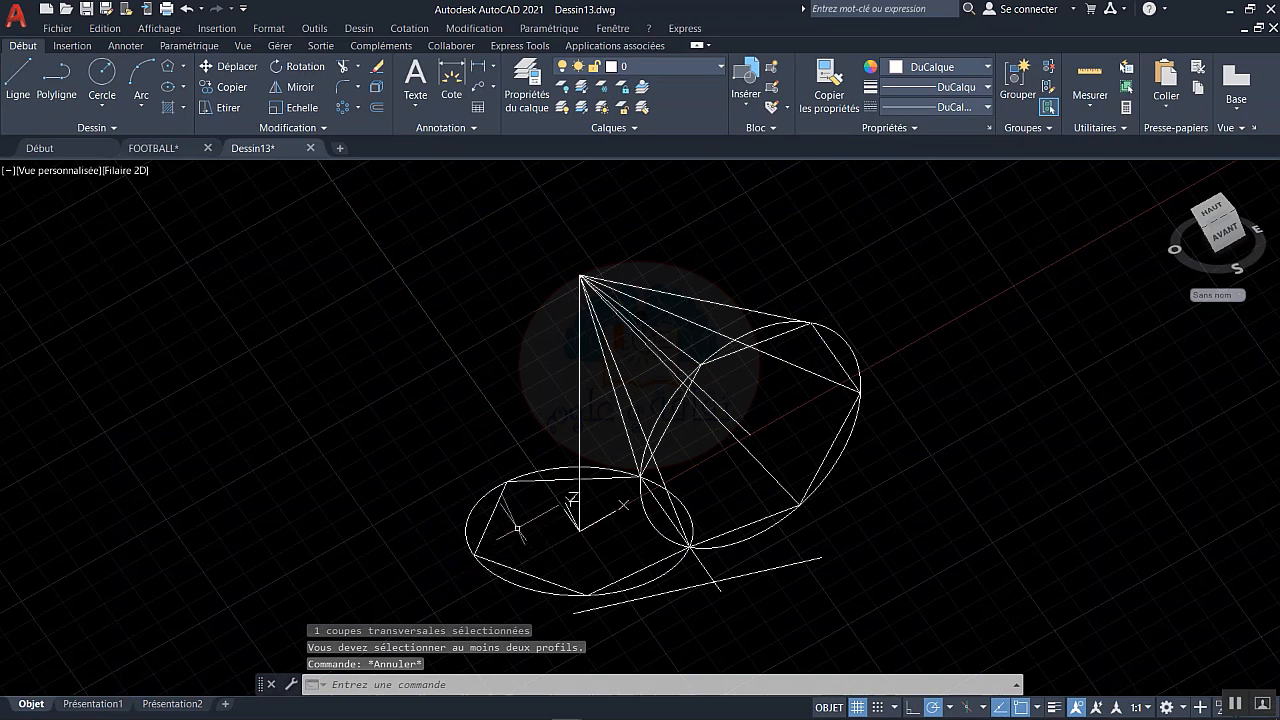
- Loft the pentagon to the same apex where the centre lines meet, with the surface control set to ruled (Réglée)
type("li")
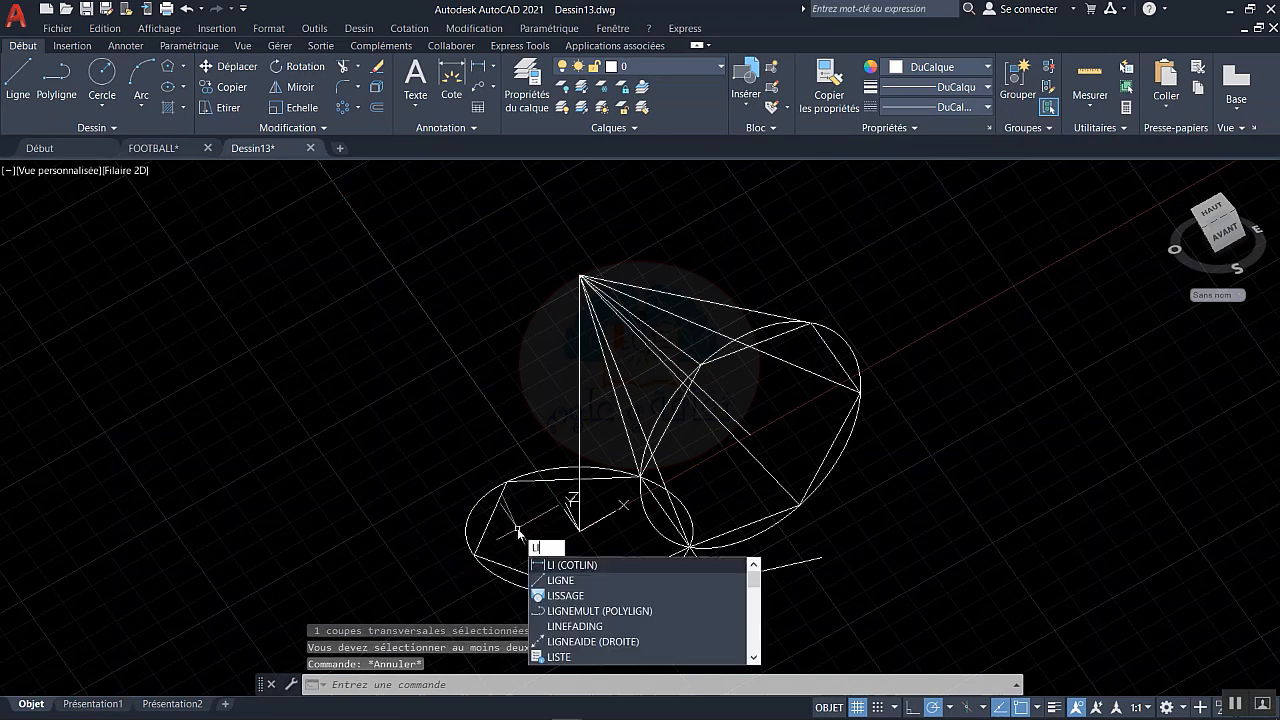
left_click(557, 594)
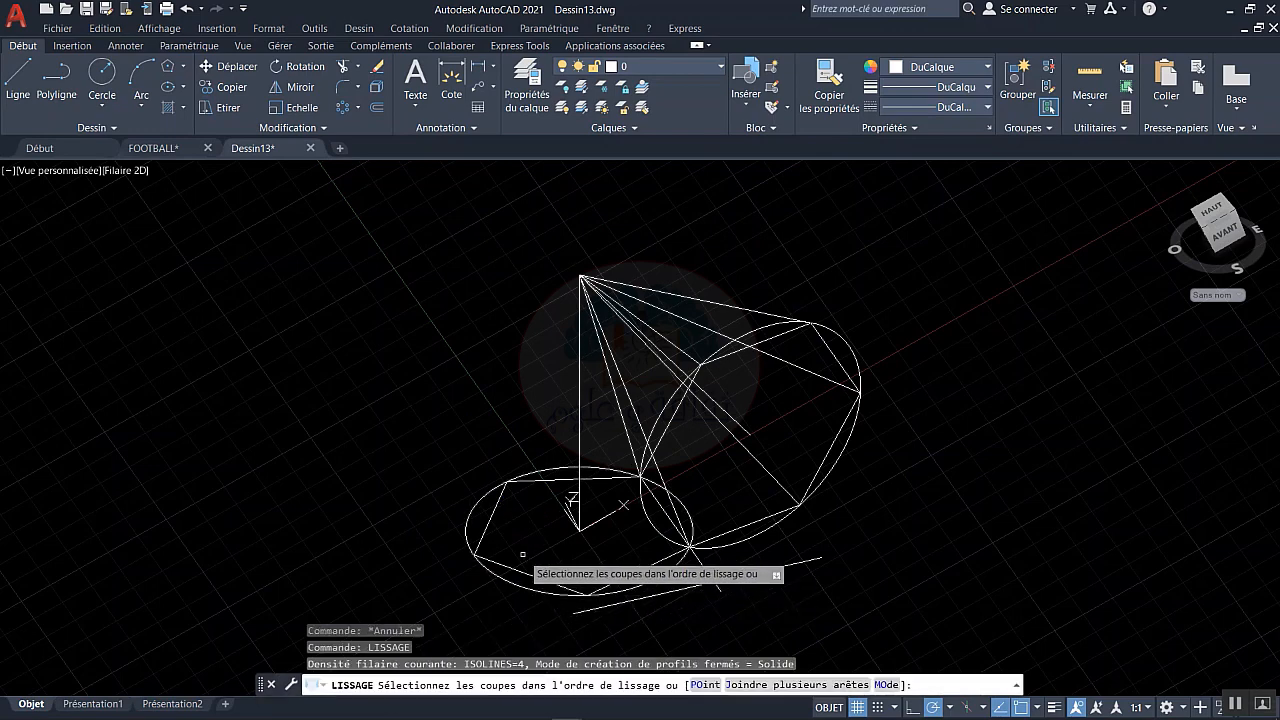
left_click(491, 514)
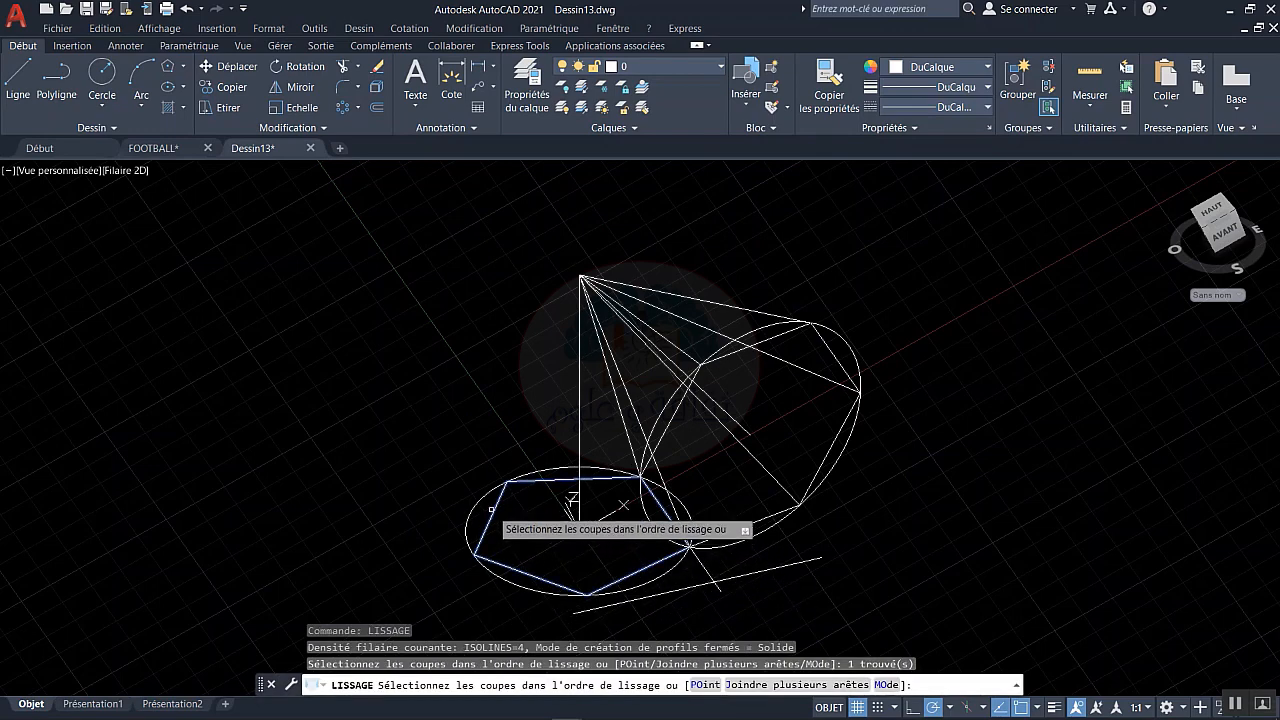
right_click(482, 433)
left_click(548, 479)
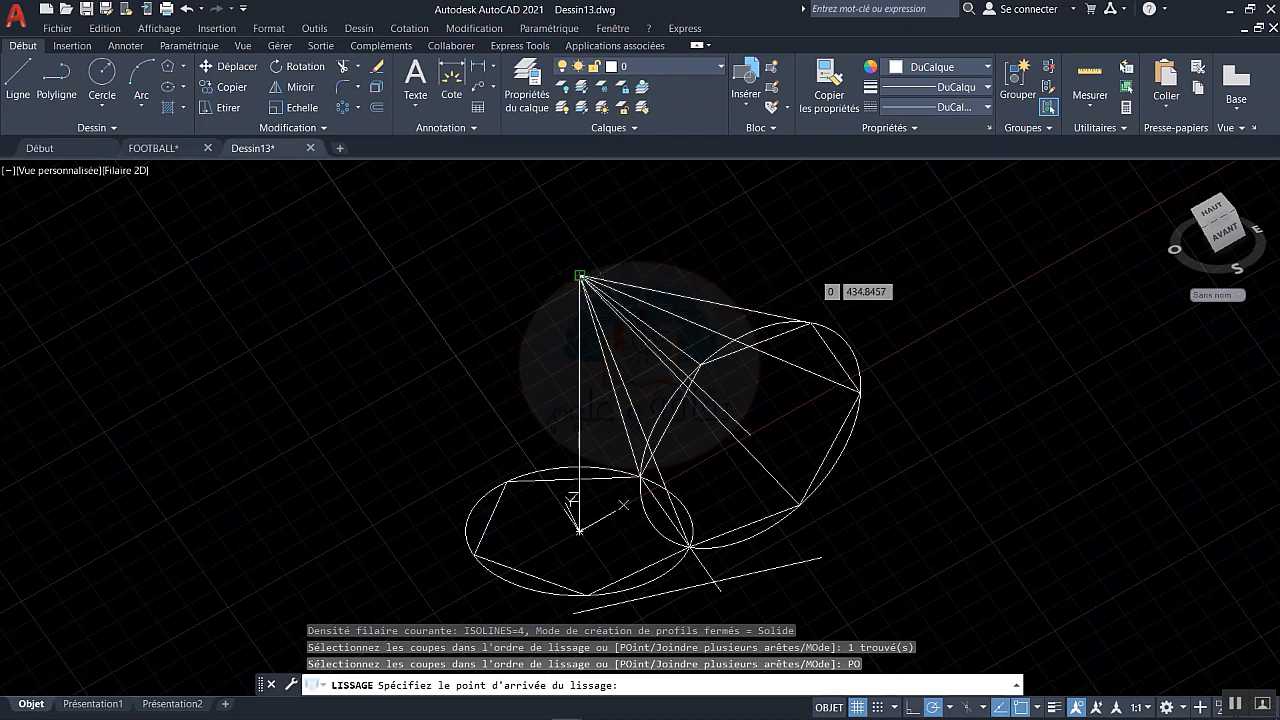
left_click(580, 276)
left_click(649, 370)
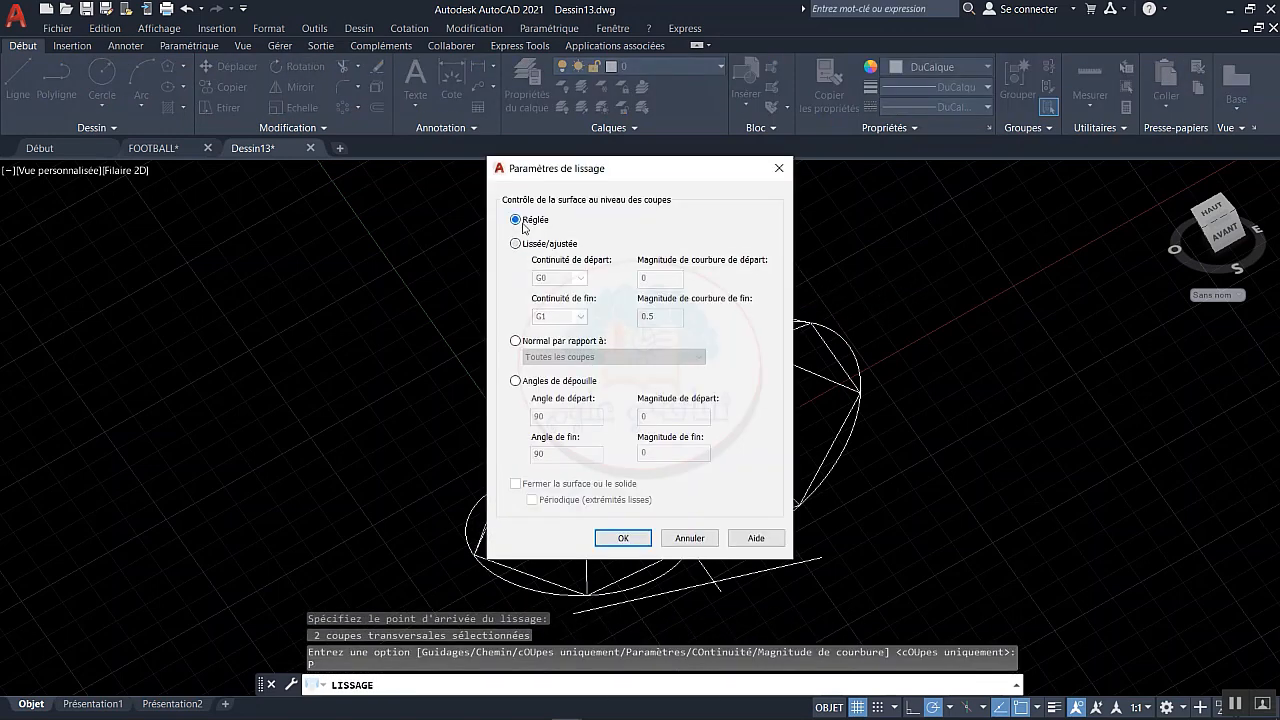
left_click(625, 538)
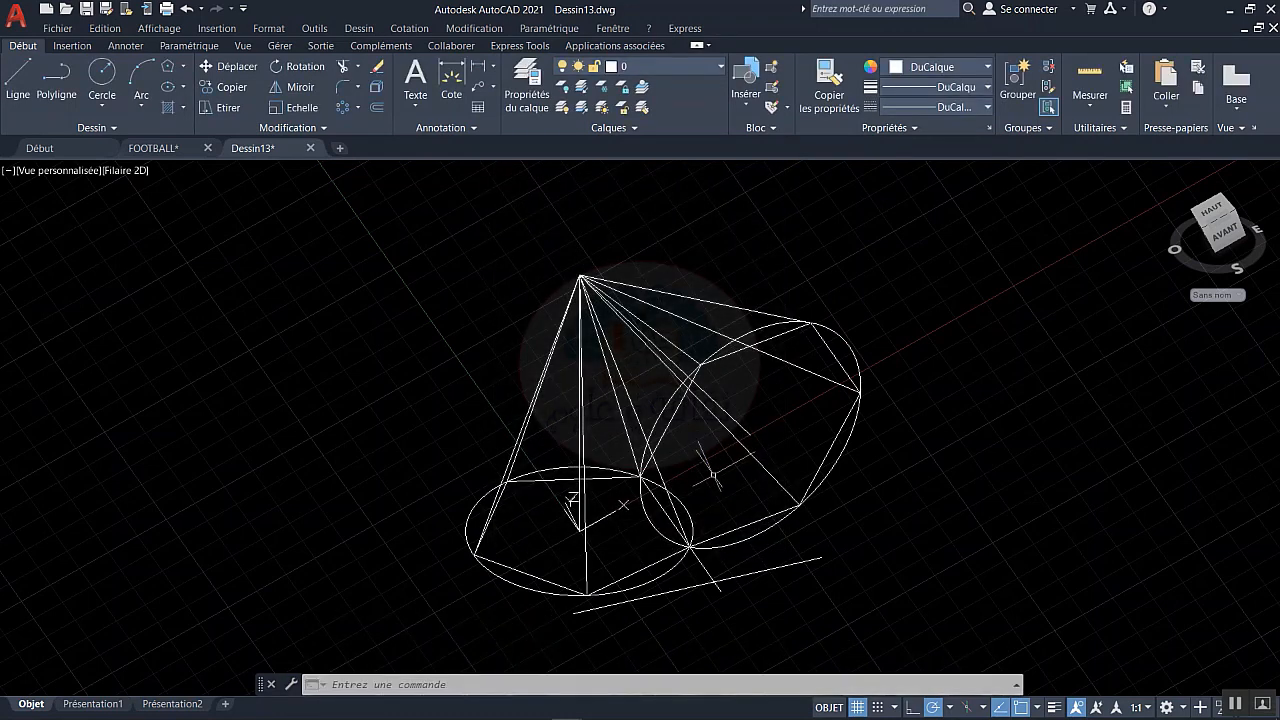
- Inspect the two lofted pyramids in the Conceptuel visual style, then restore Filaire 2D
left_click(126, 171)
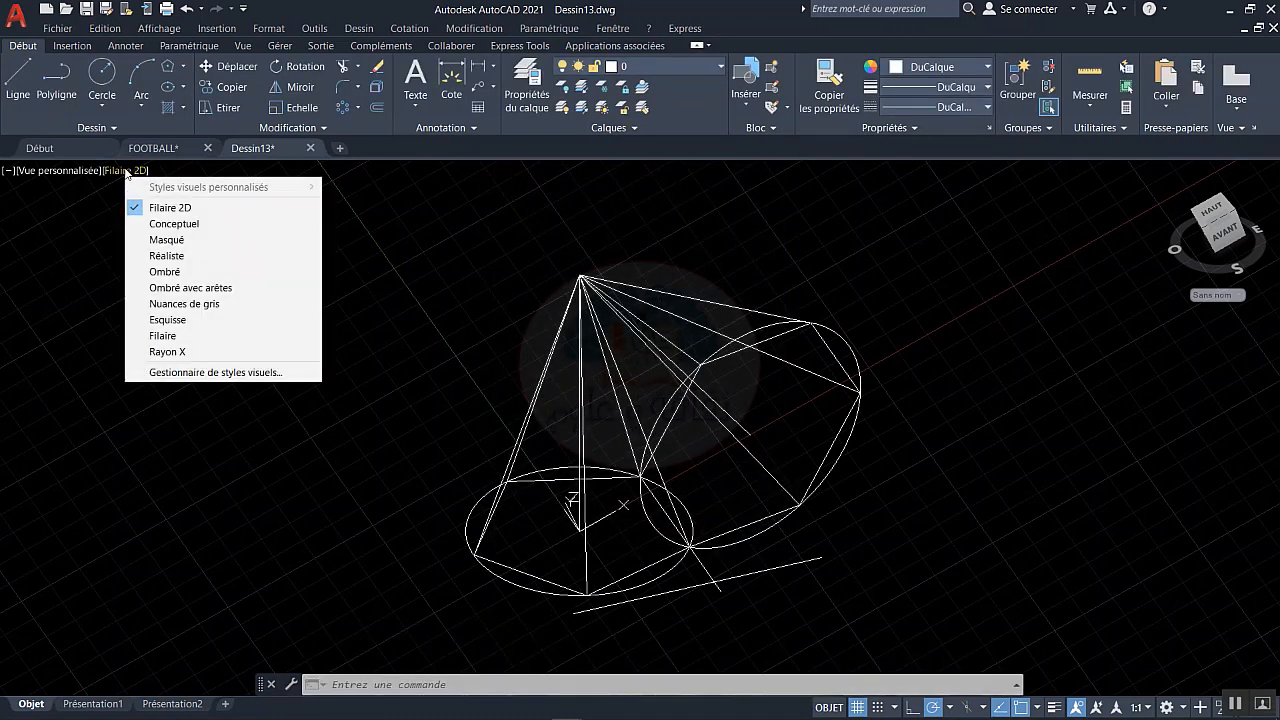
left_click(164, 226)
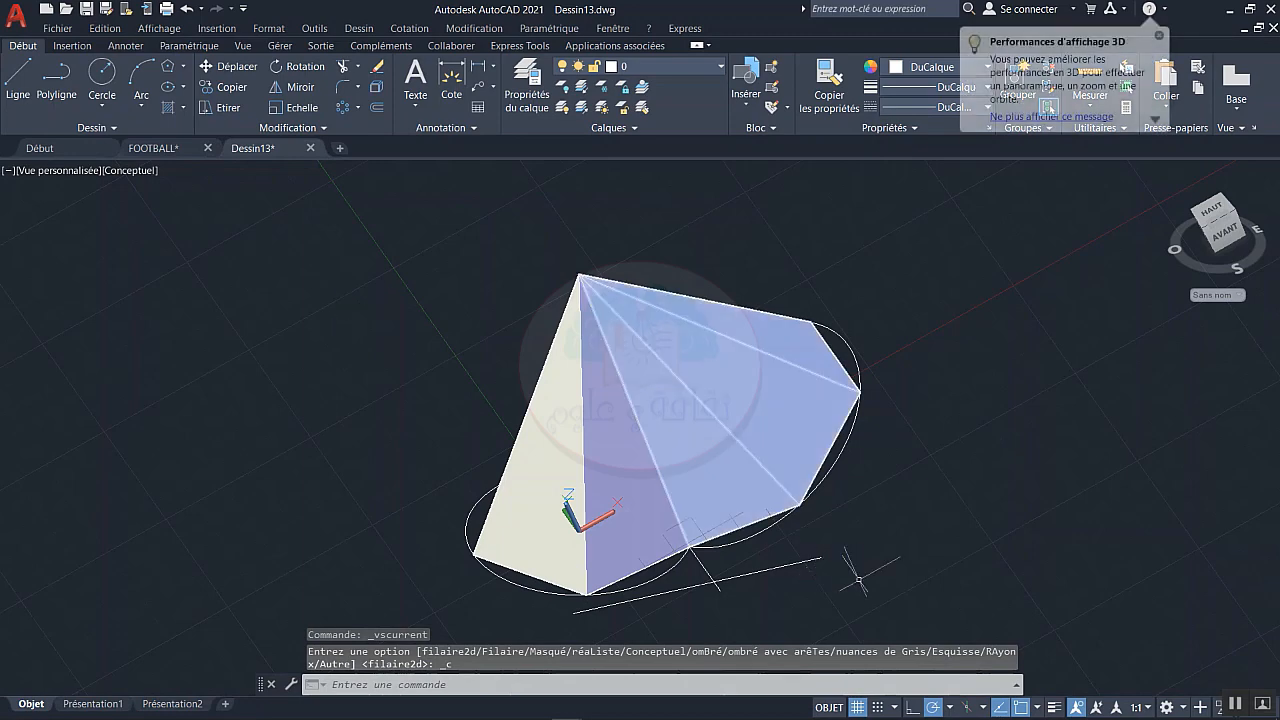
middle_click_drag(855, 565, 789, 493, "shift")
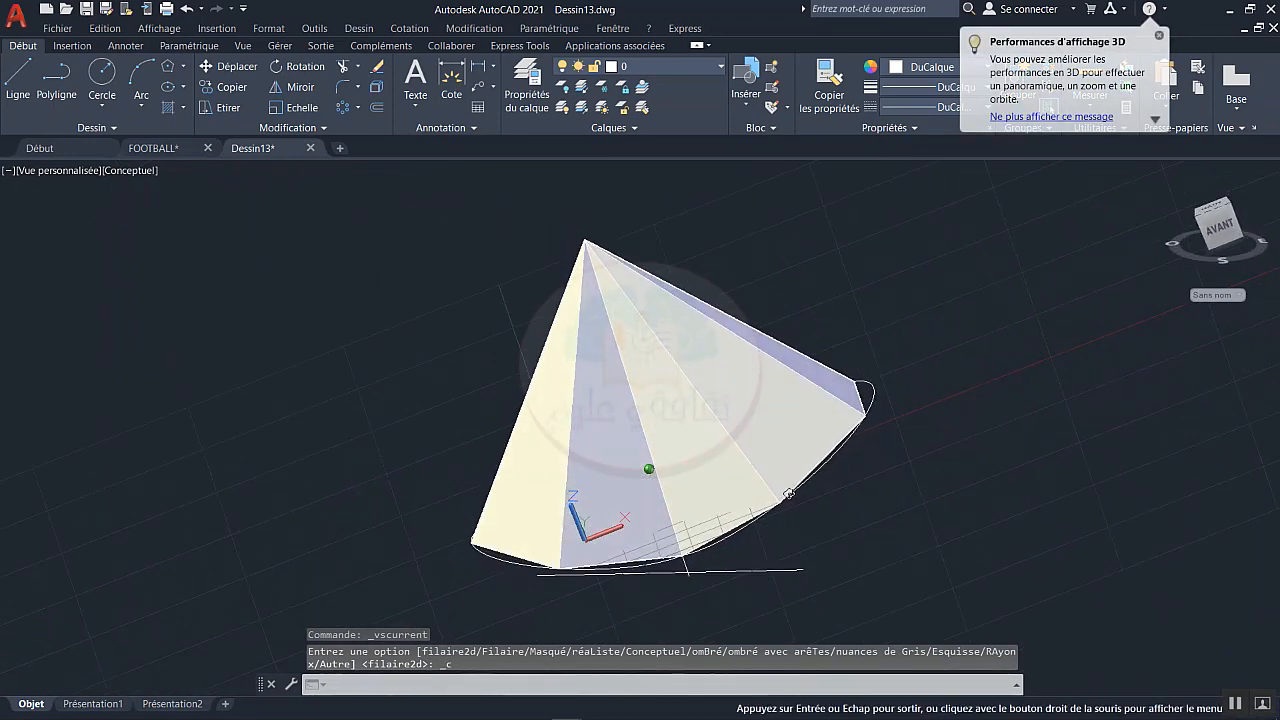
left_click(118, 171)
left_click(141, 207)
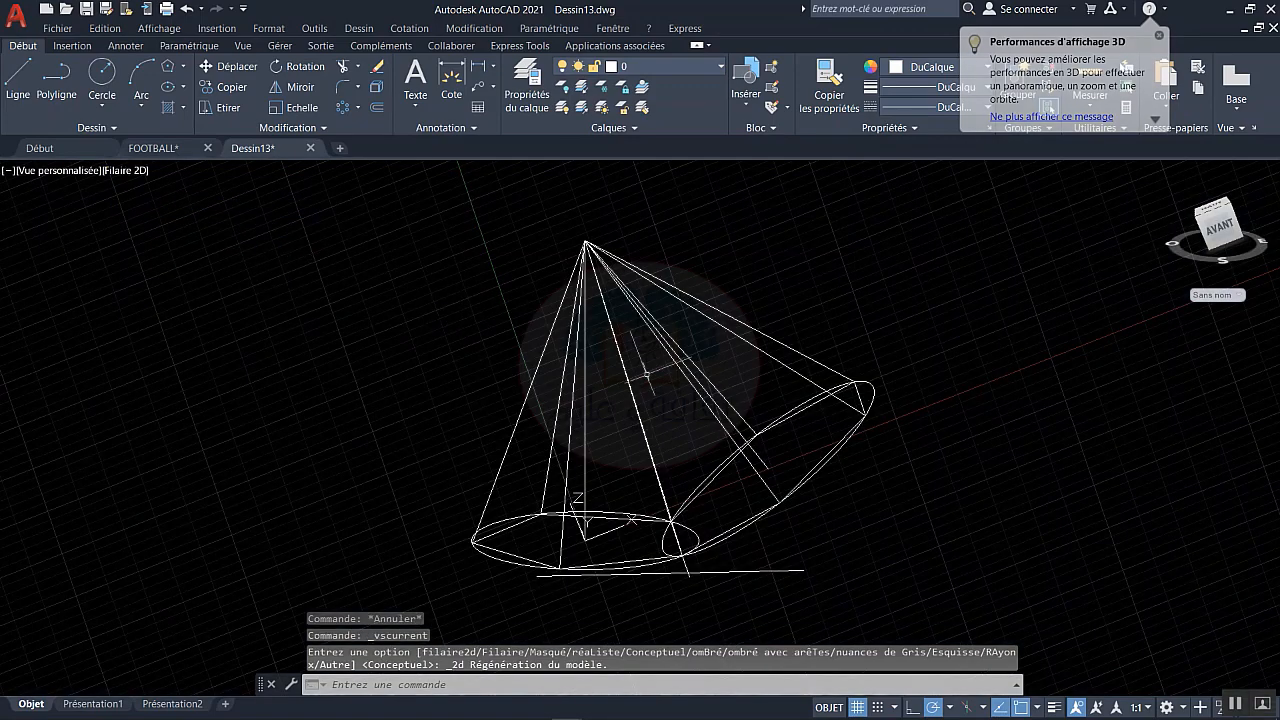
middle_click_drag(852, 464, 818, 436, "shift")
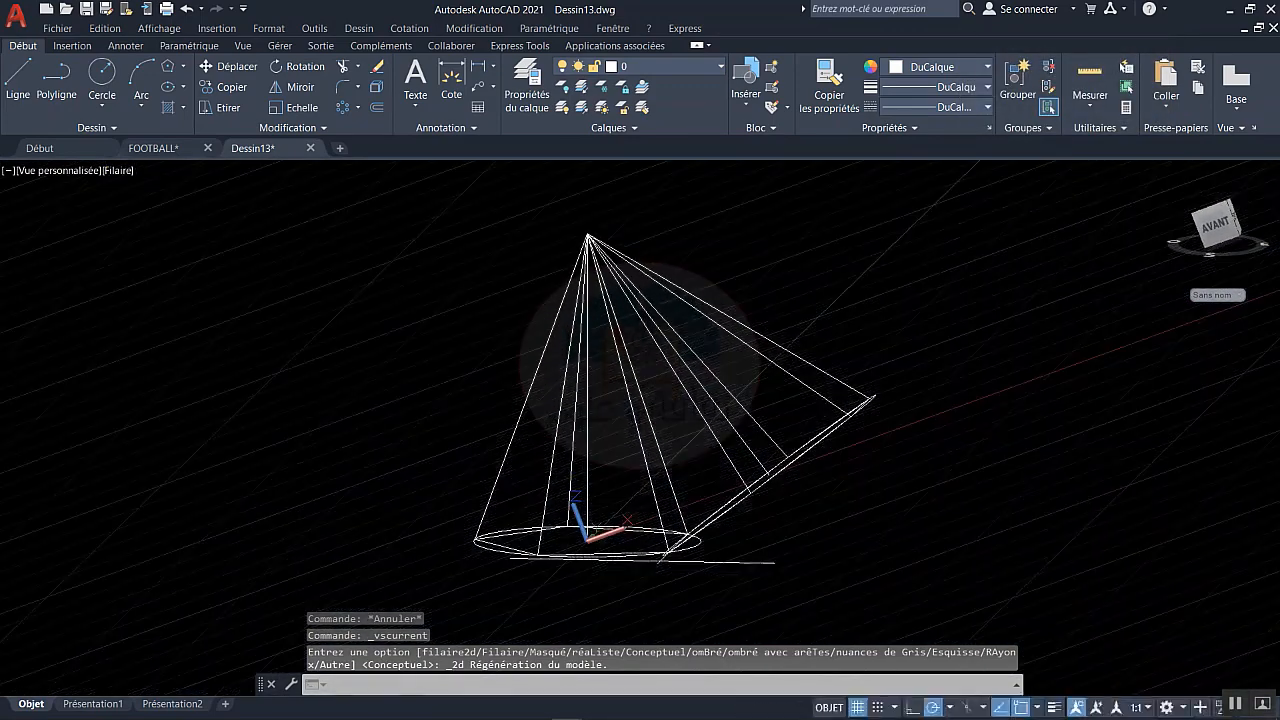
- Draw a sphere centred on the shared apex of the lofts, picking a radius of about 461.6 along the pentagon loft's edge
type("SPHERE")
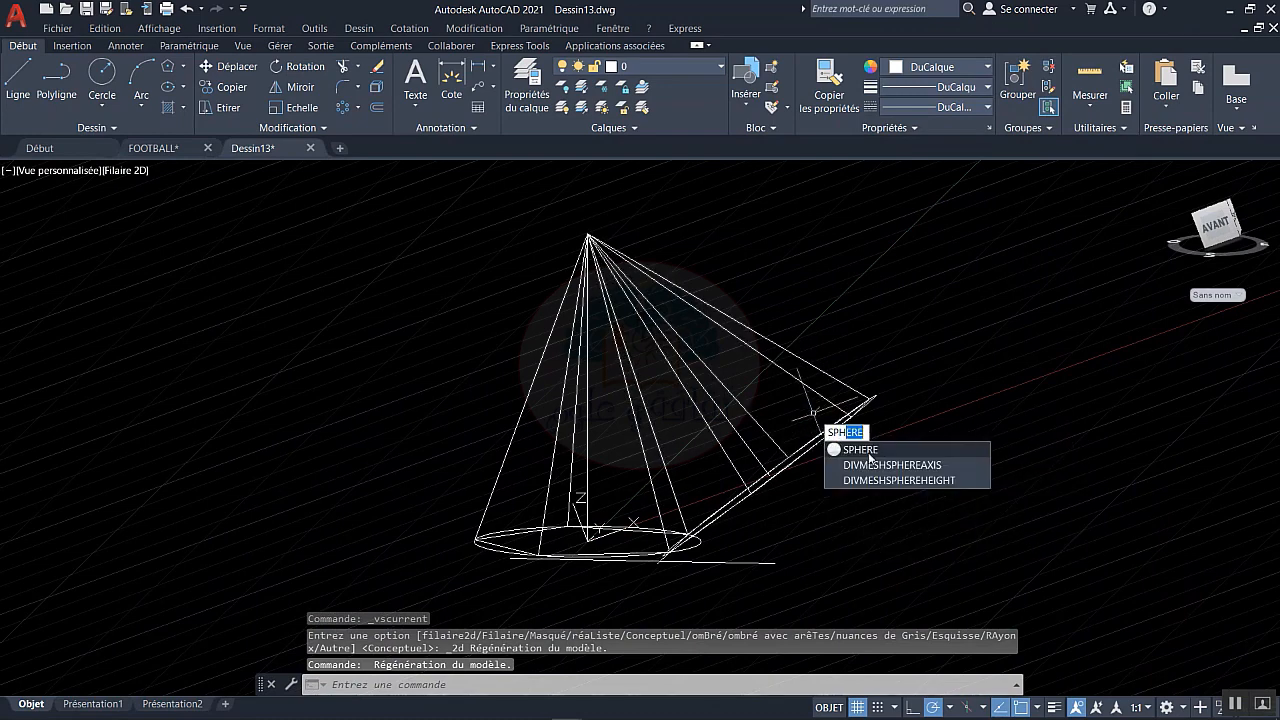
key("Return")
left_click(588, 236)
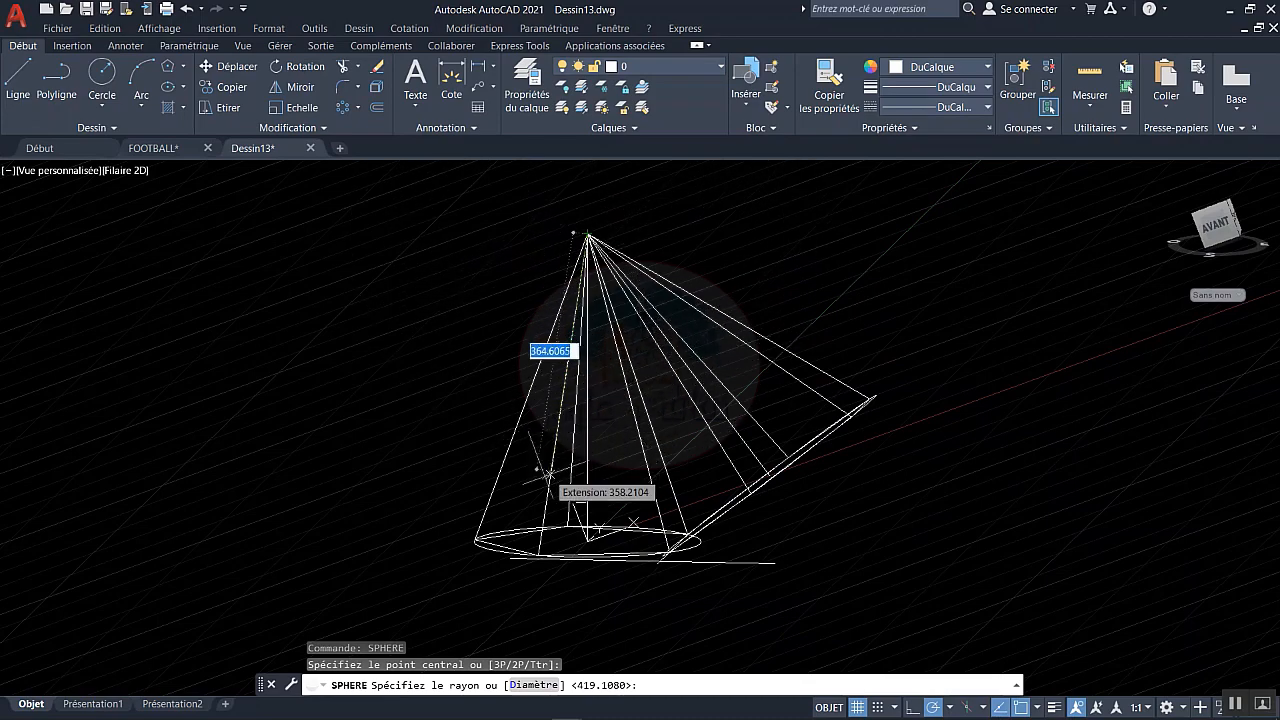
scroll(553, 444, "down", 2)
scroll(550, 455, "down", 1)
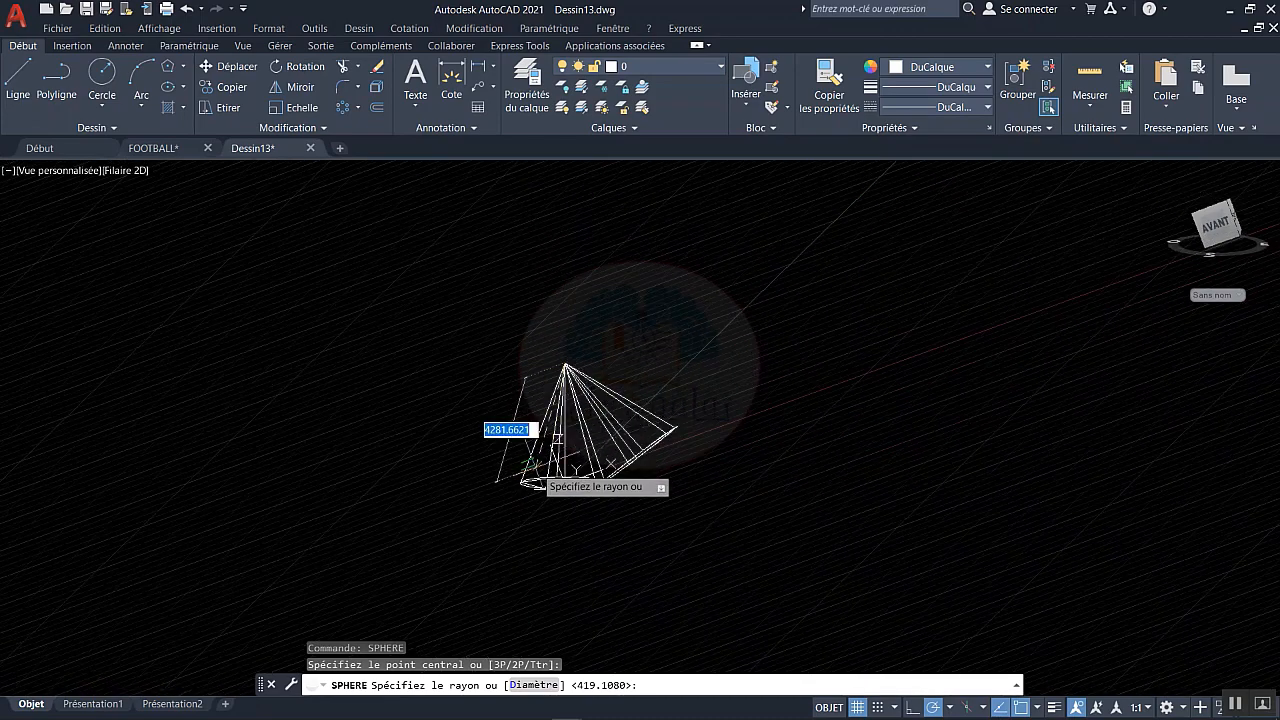
scroll(543, 468, "up", 6)
scroll(380, 496, "down", 3)
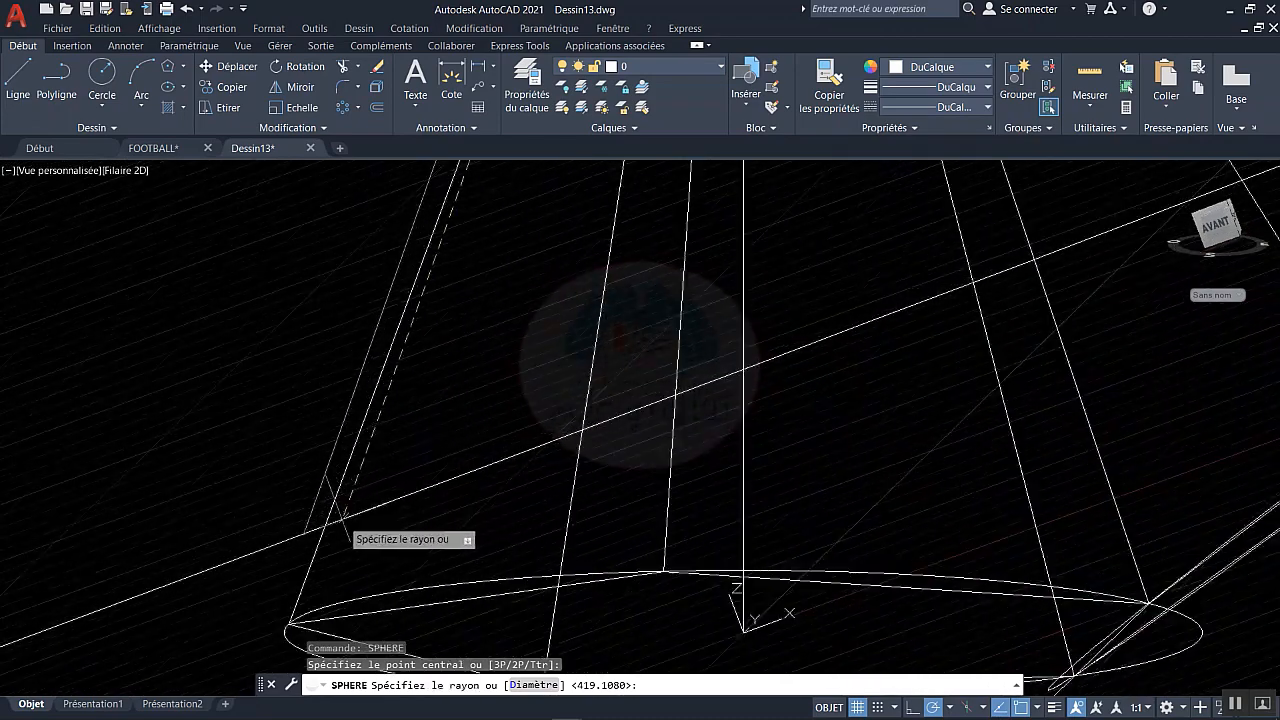
left_click(320, 538)
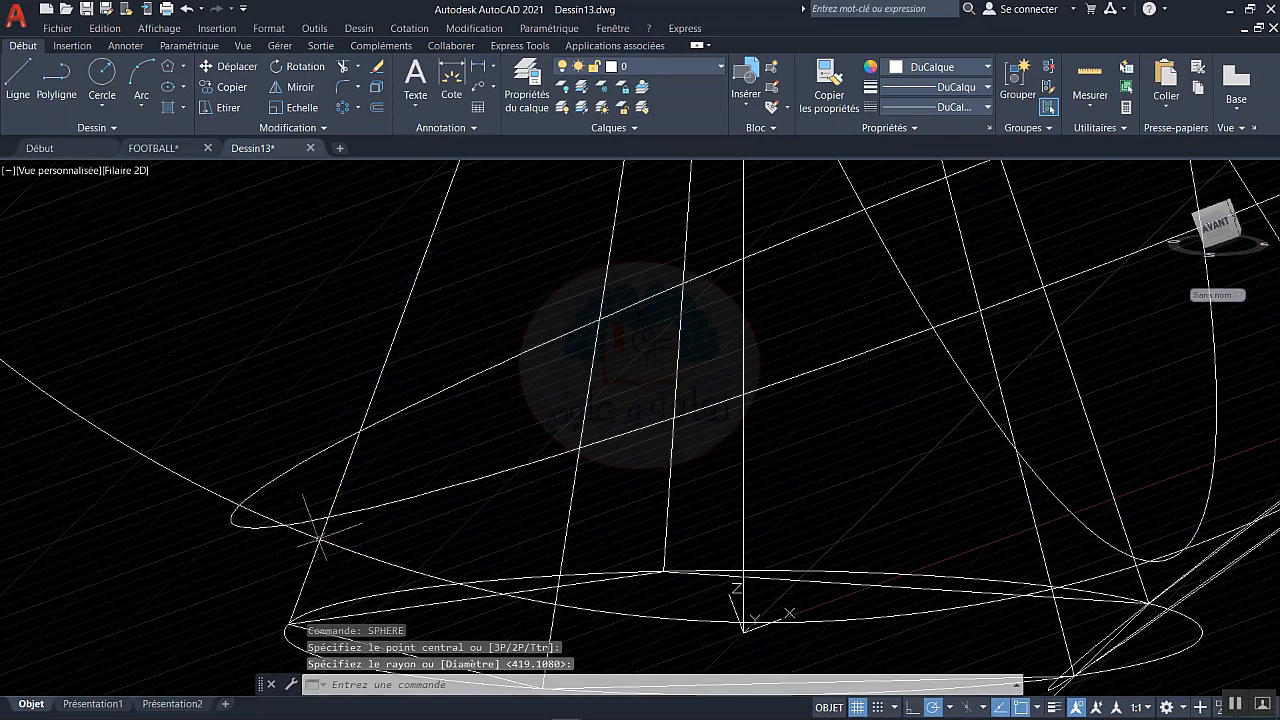
- Draw a second, slightly smaller sphere centred on the same apex, picking its radius just inside the first sphere near the pentagon
scroll(350, 528, "down", 3)
middle_click_drag(450, 458, 467, 510)
key("Return")
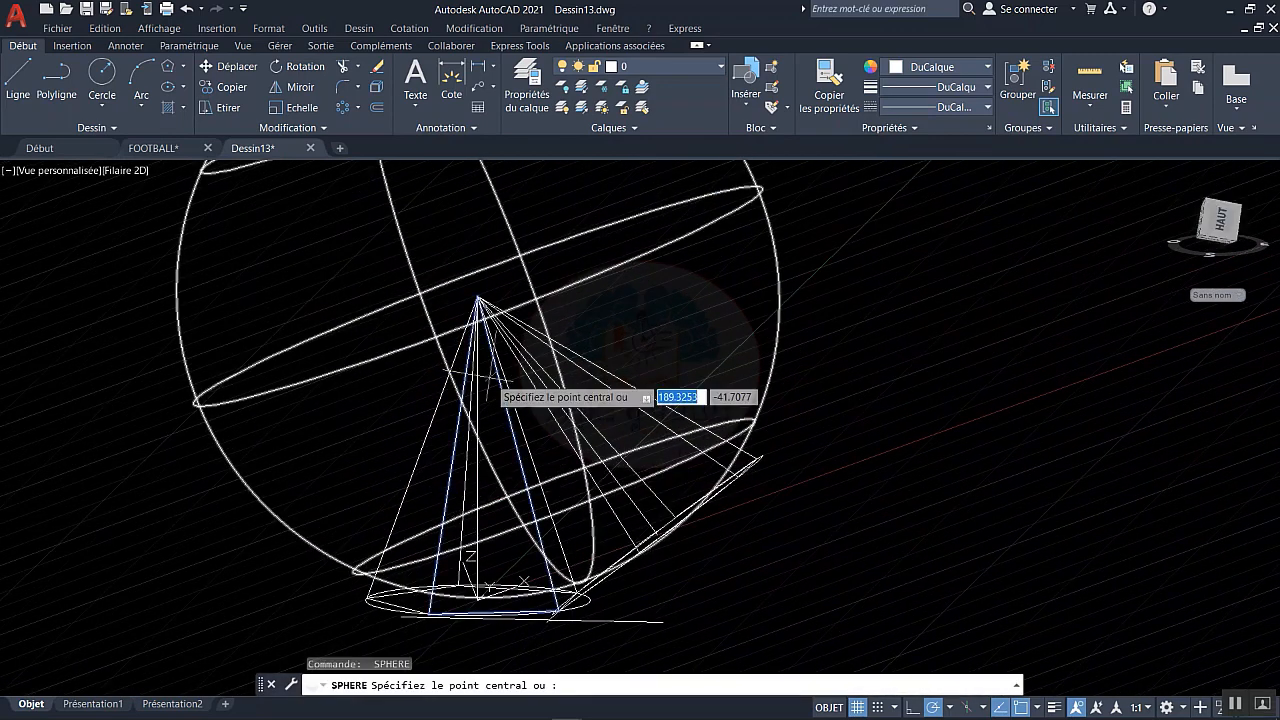
left_click(478, 298)
left_click(478, 298)
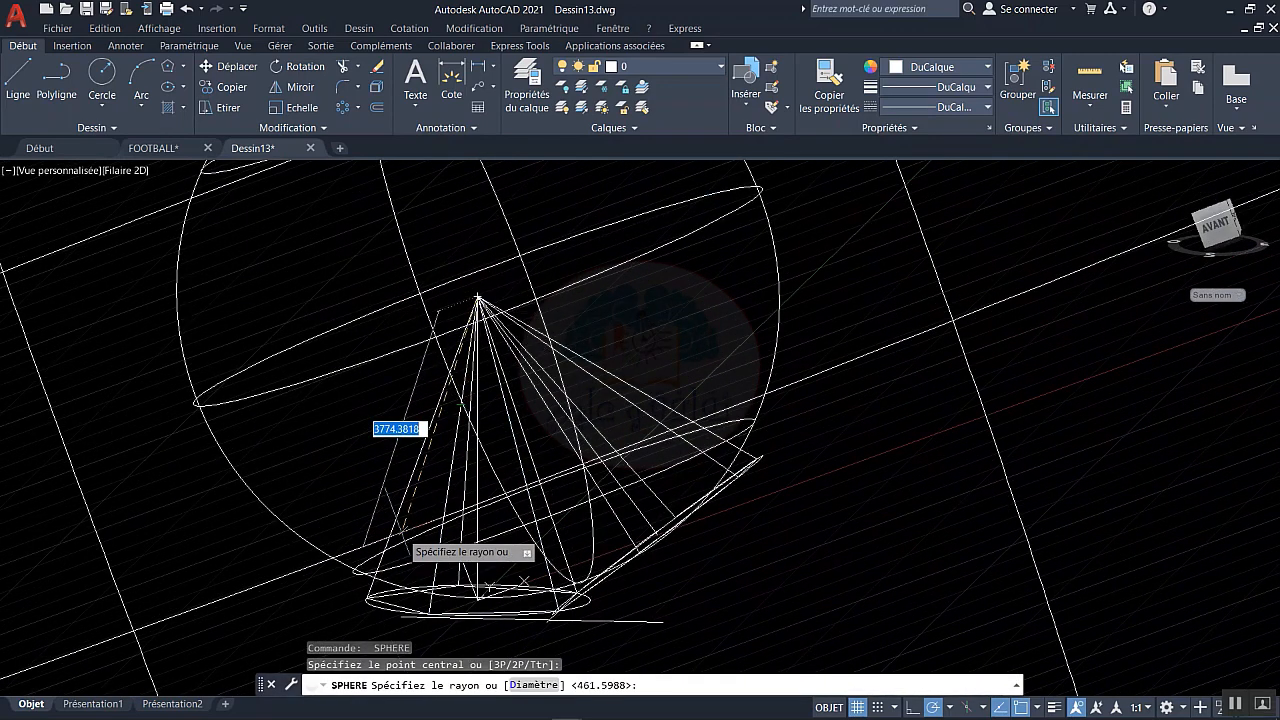
scroll(400, 555, "up", 4)
scroll(360, 576, "down", 2)
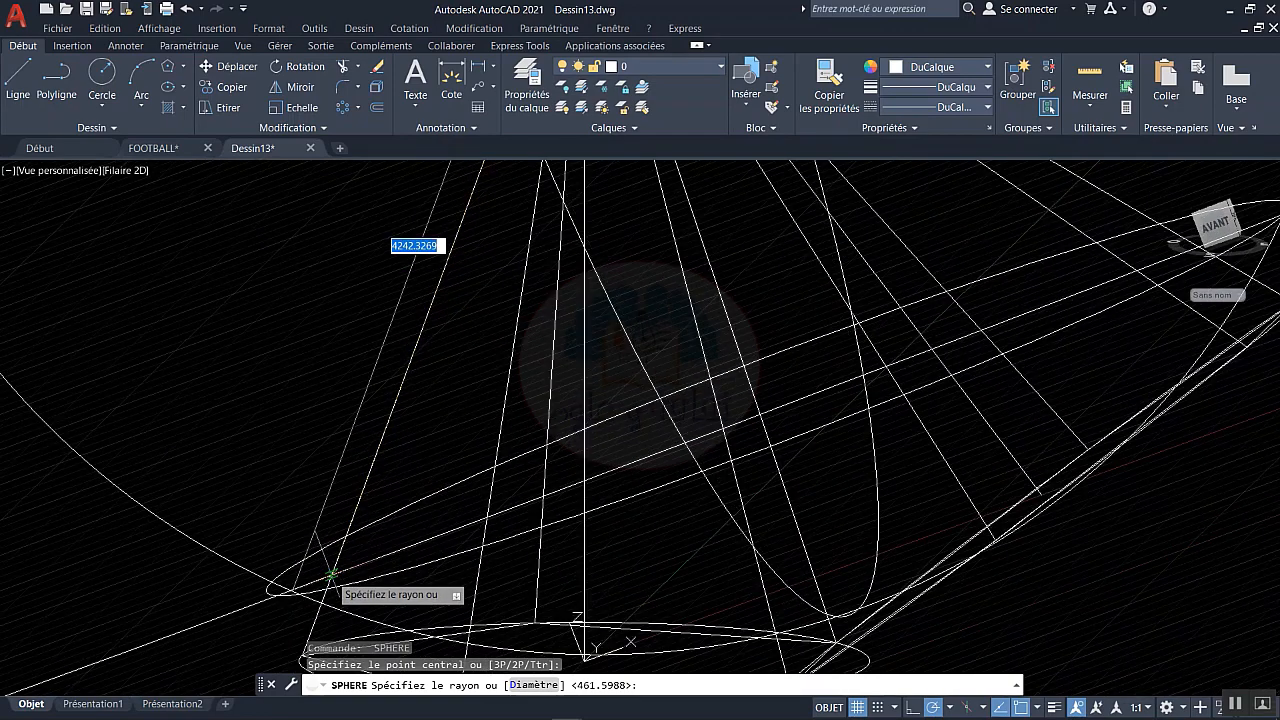
left_click(332, 575)
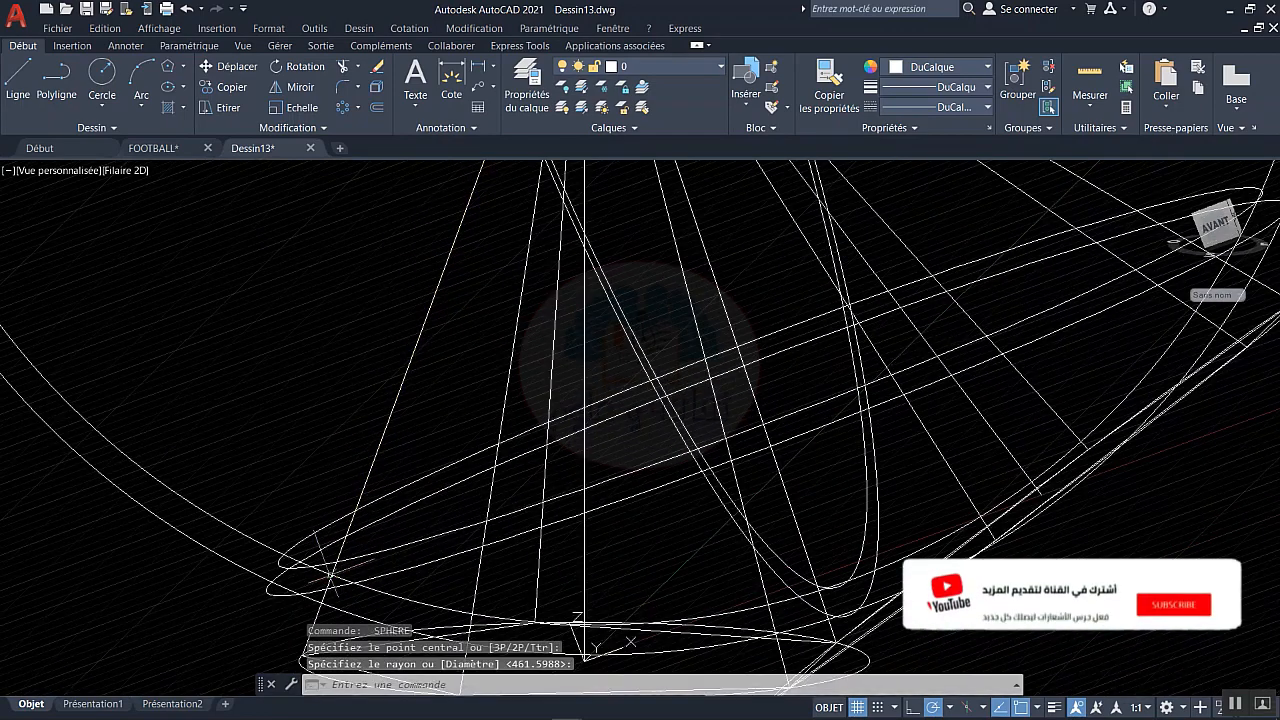
- Subtract the inner sphere from the outer sphere with SOUSTRACTION to form a hollow shell
scroll(332, 575, "down", 3)
middle_click_drag(352, 434, 383, 418)
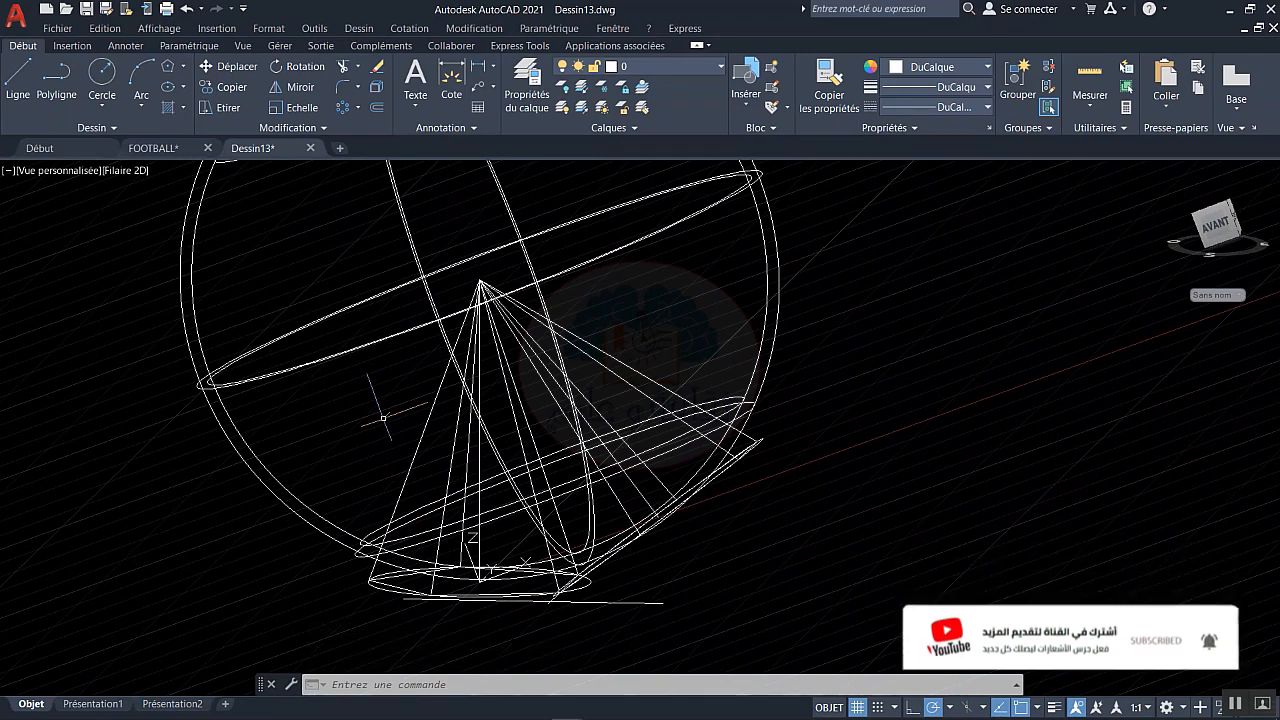
type("SOUS")
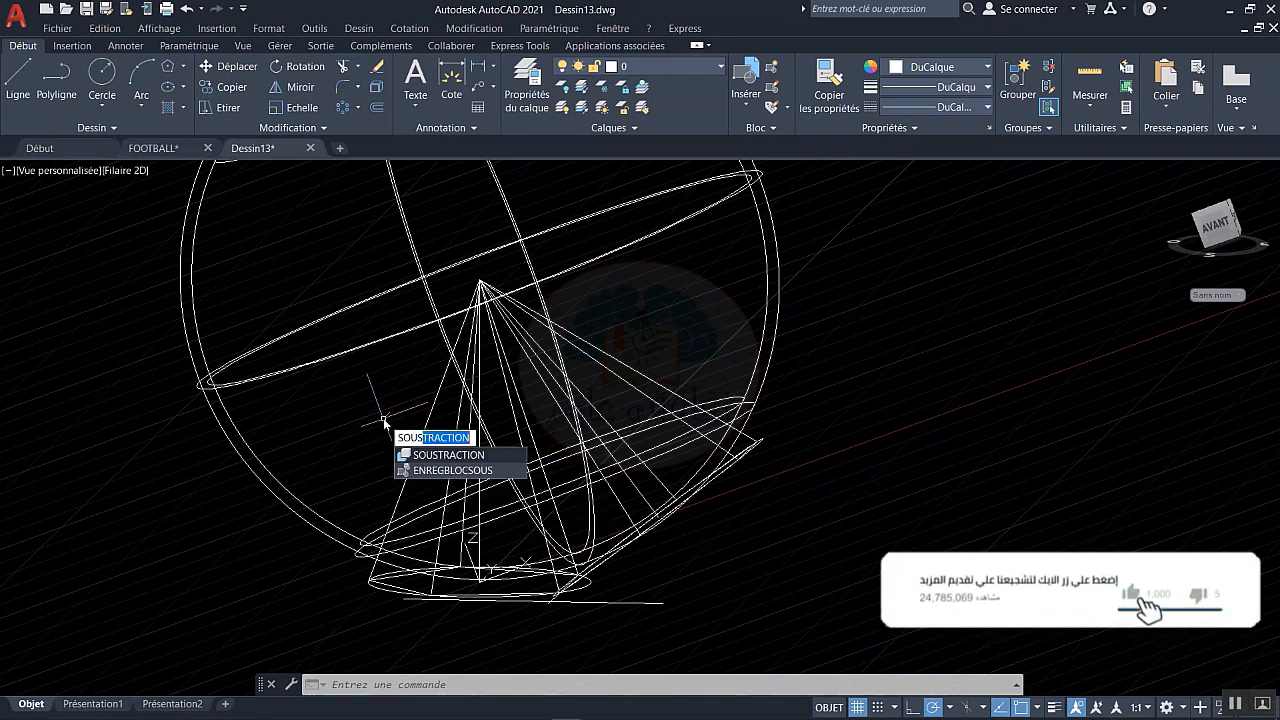
key("Return")
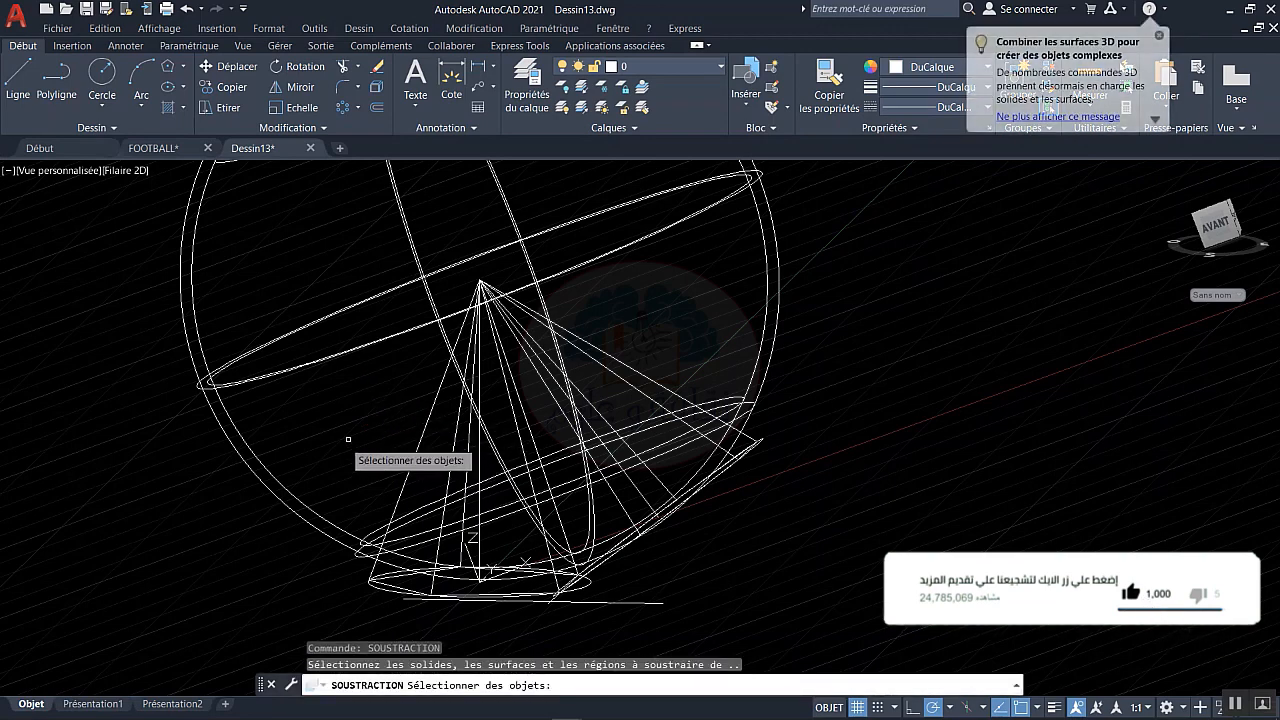
left_click(280, 505)
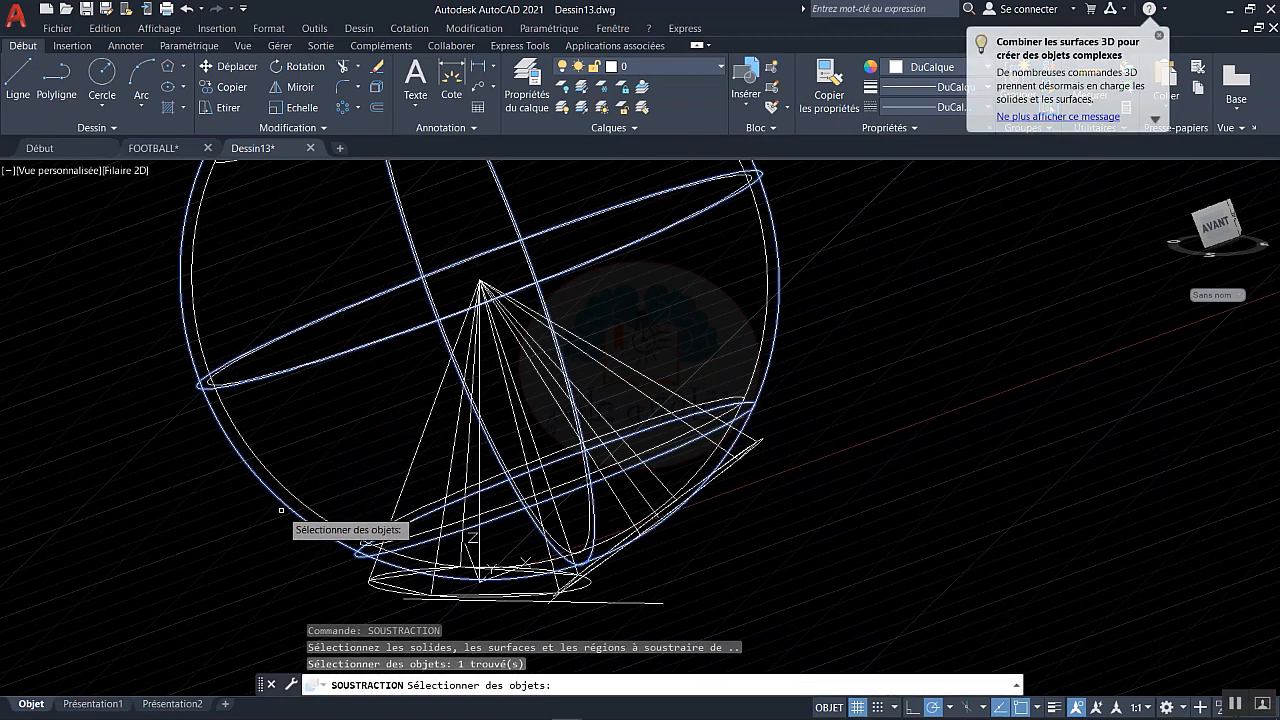
key("Return")
left_click(297, 498)
key("Return")
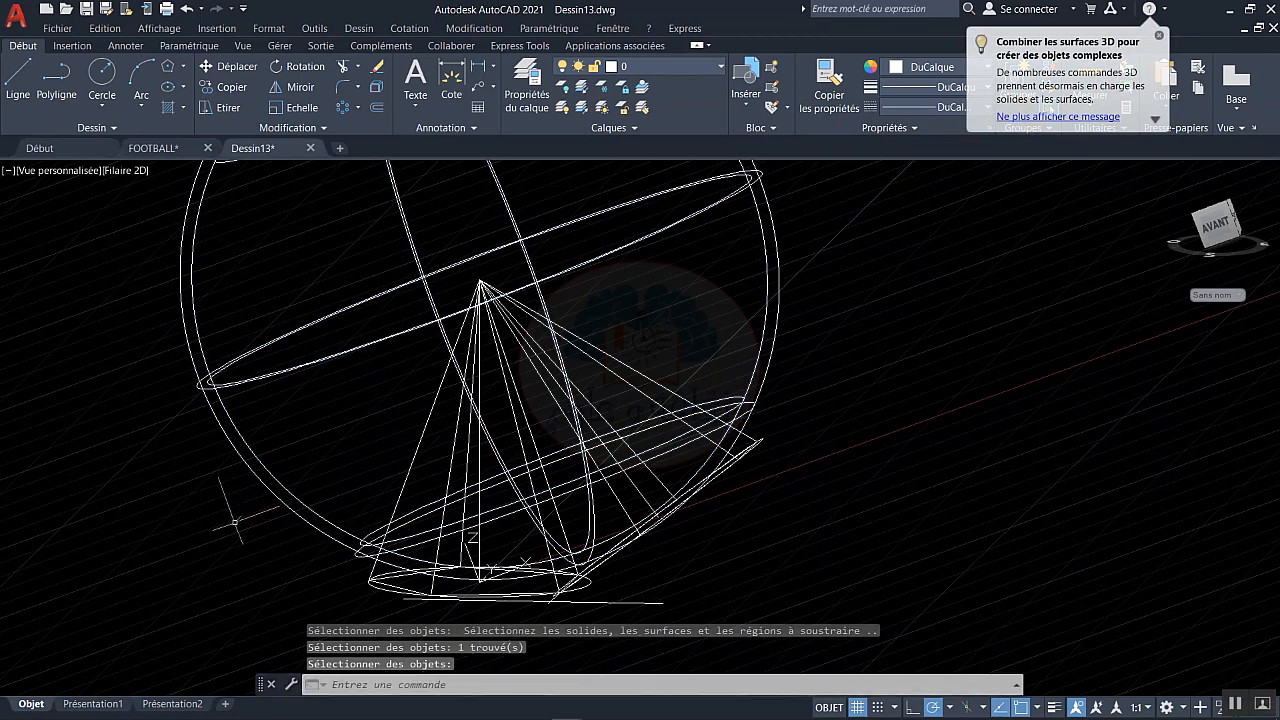
- Copy the hollow sphere in place, using the lofts' apex as both base point and second point
key("Return")
right_click(243, 512)
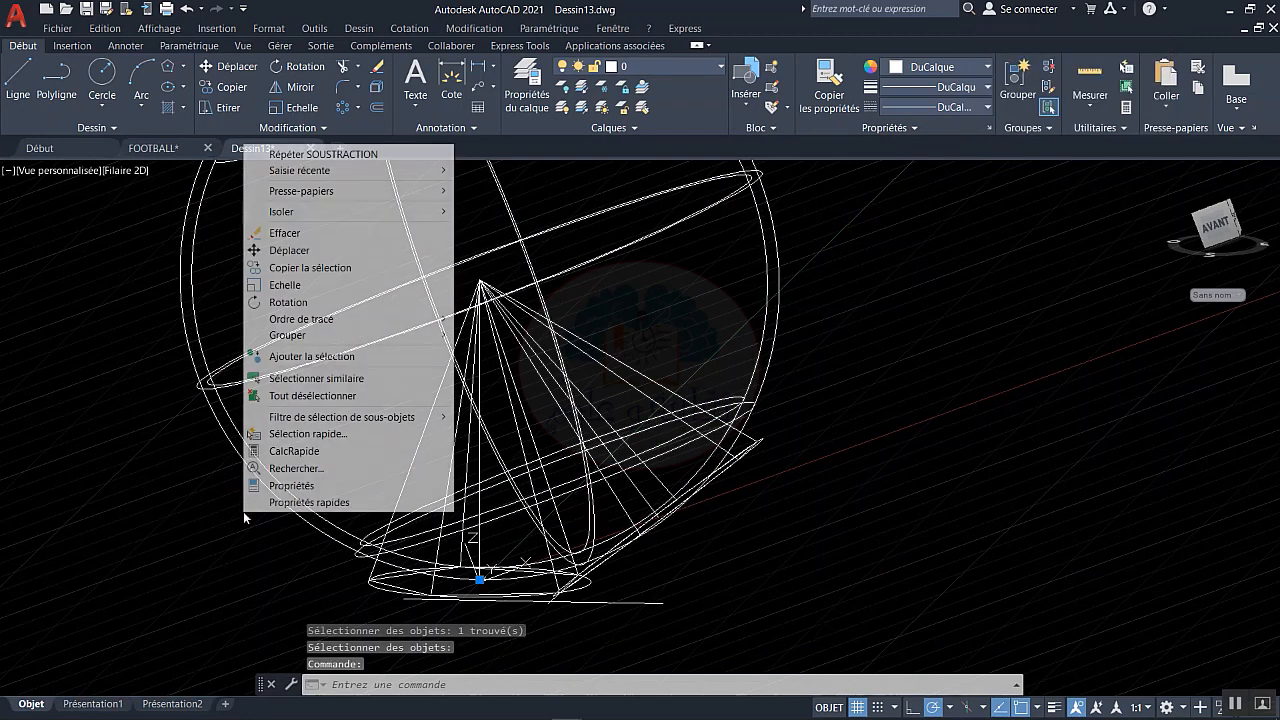
left_click(310, 267)
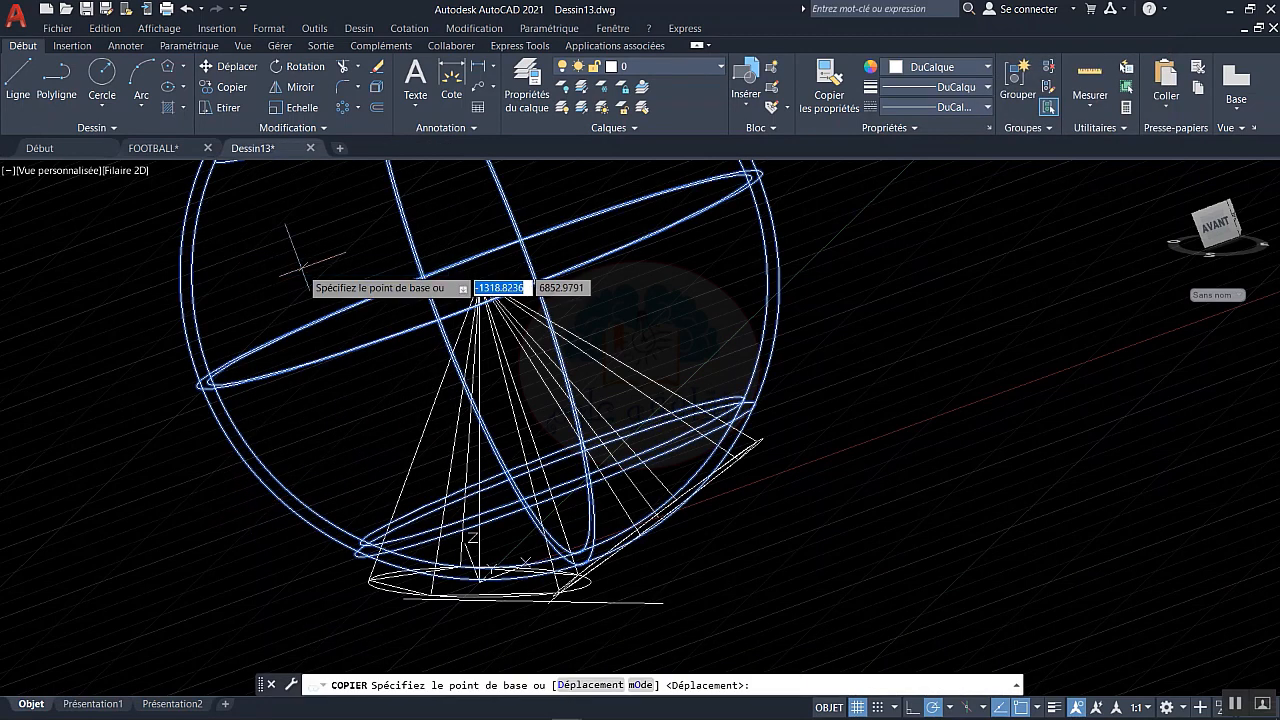
scroll(486, 270, "up", 5)
left_click(488, 262)
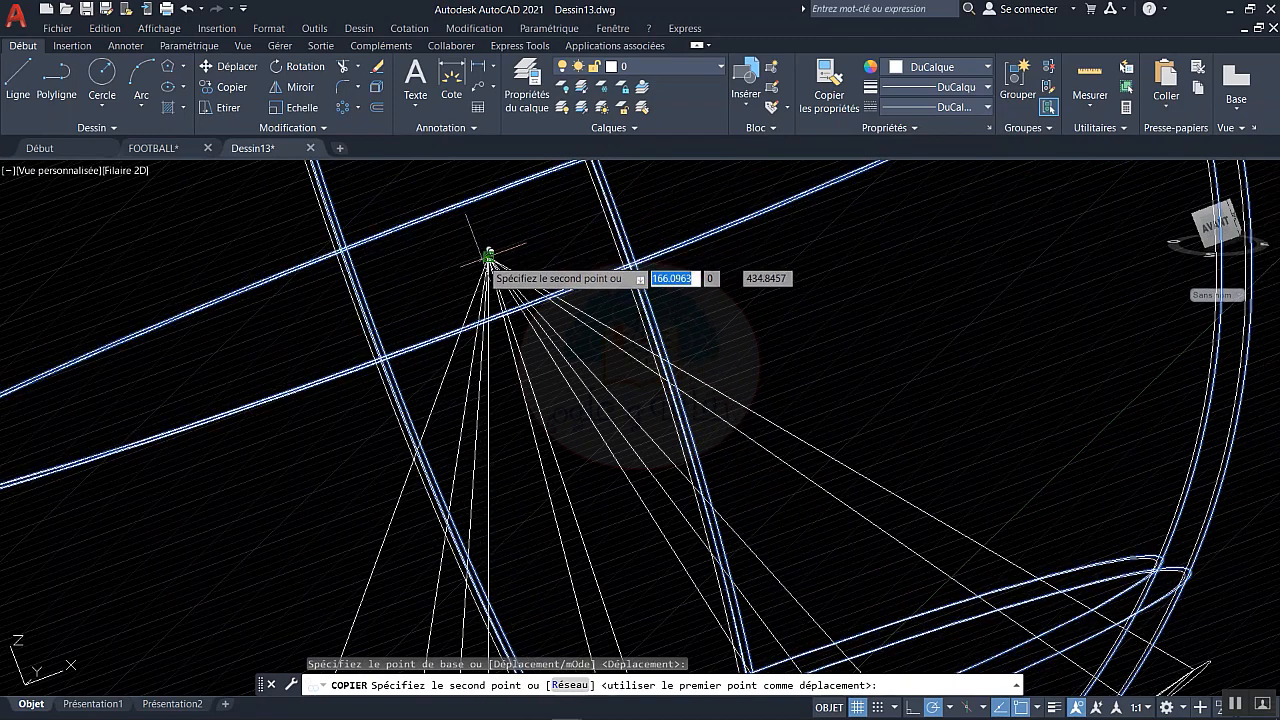
left_click(488, 258)
key("Return")
- Intersect one hollow sphere with the hexagon loft using INTERSECT to form the curved hexagonal panel
scroll(490, 263, "down", 4)
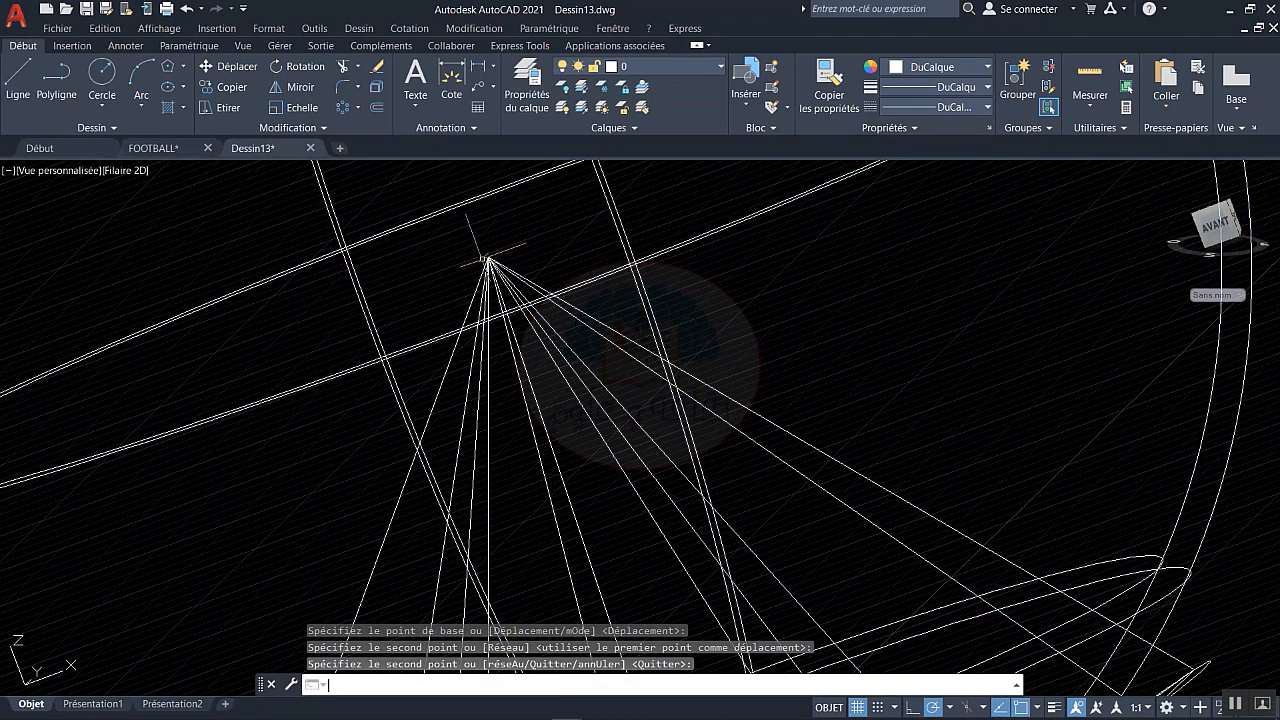
middle_click_drag(708, 411, 656, 393)
type("IN")
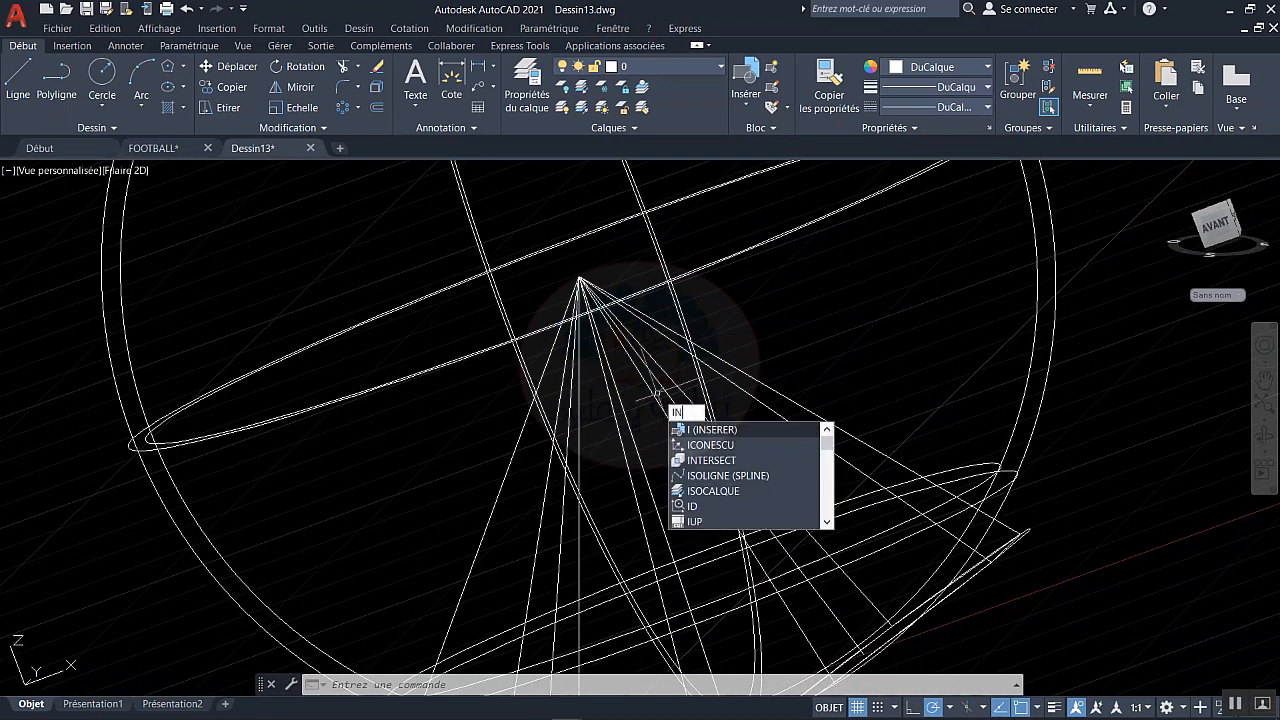
type("TER")
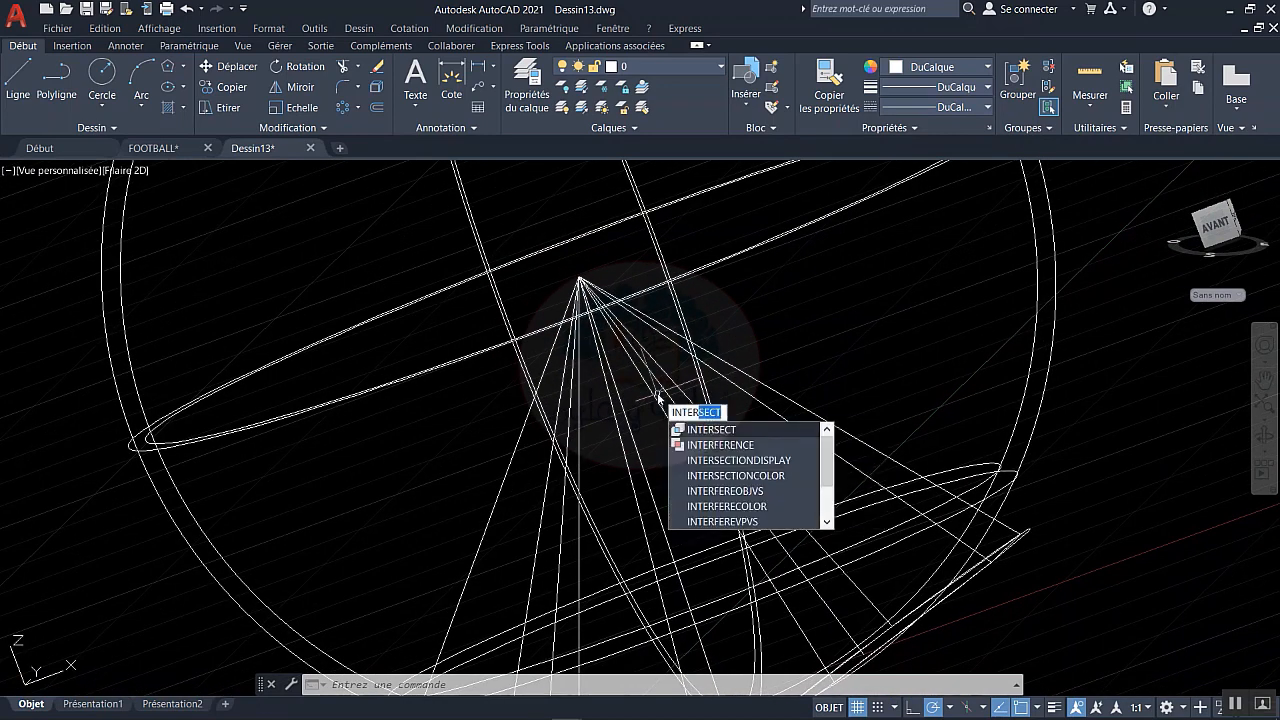
left_click(712, 432)
scroll(735, 433, "down", 4)
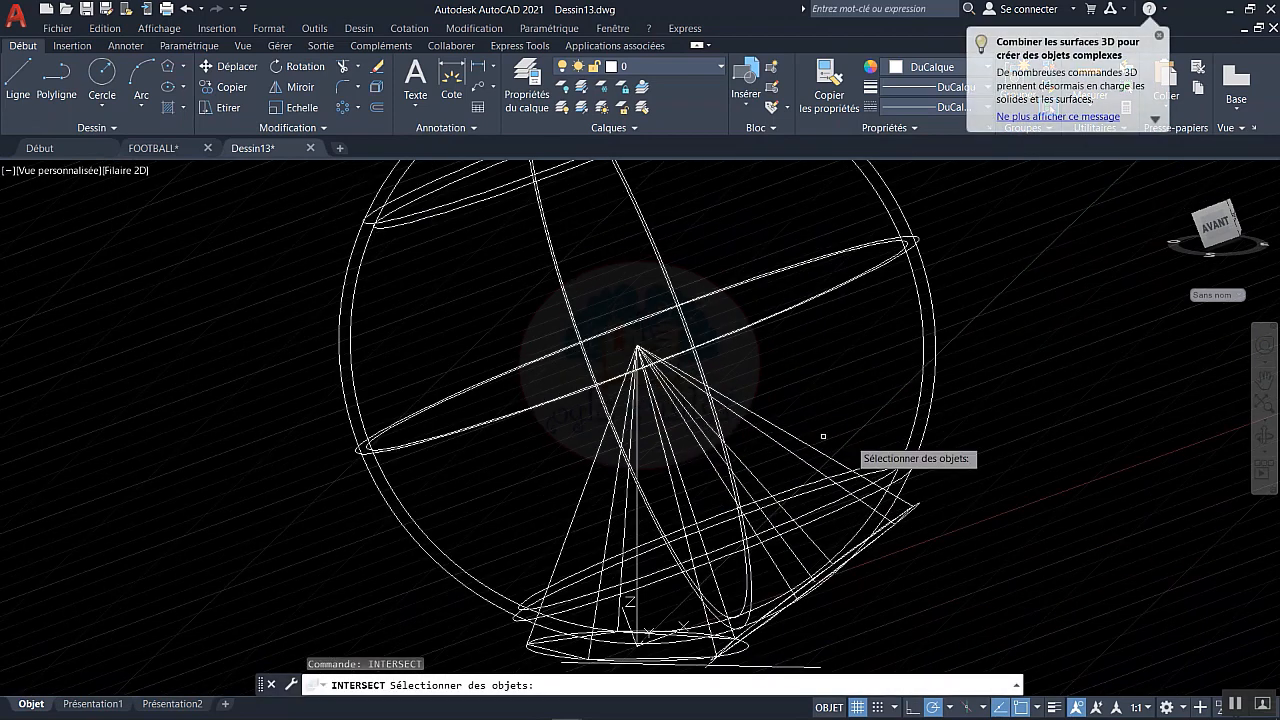
left_click(928, 430)
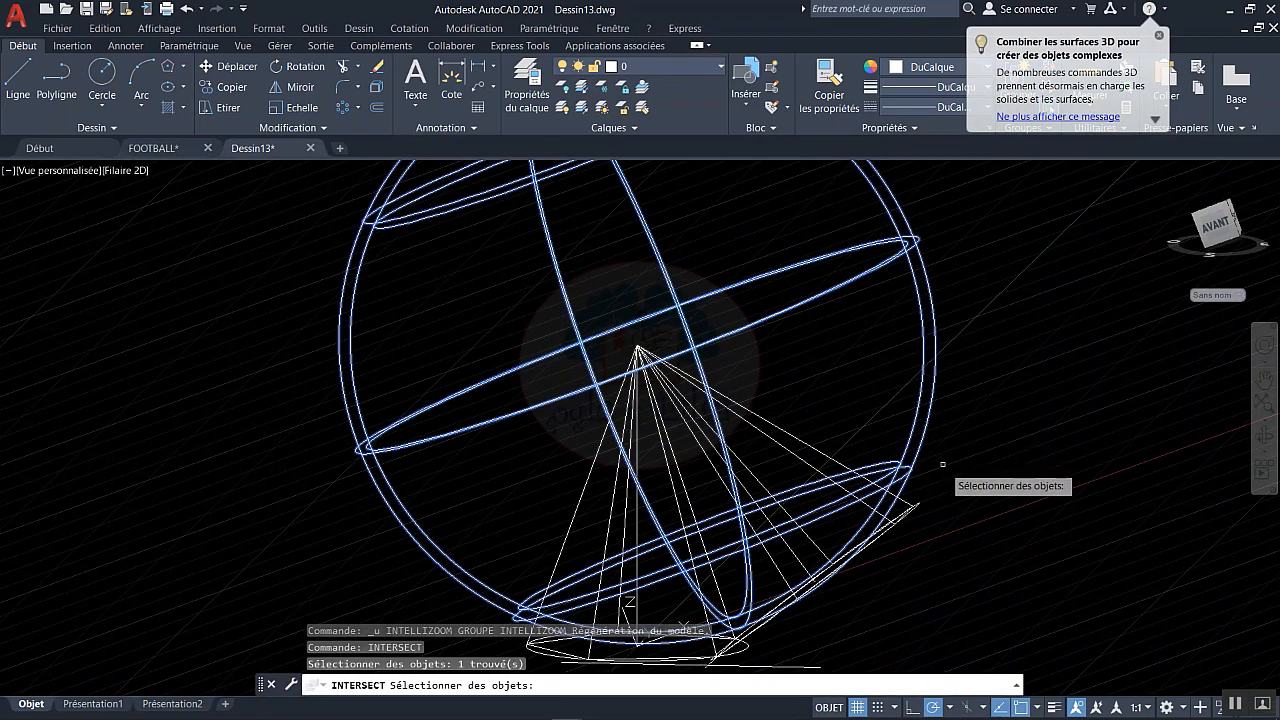
scroll(935, 510, "up", 2)
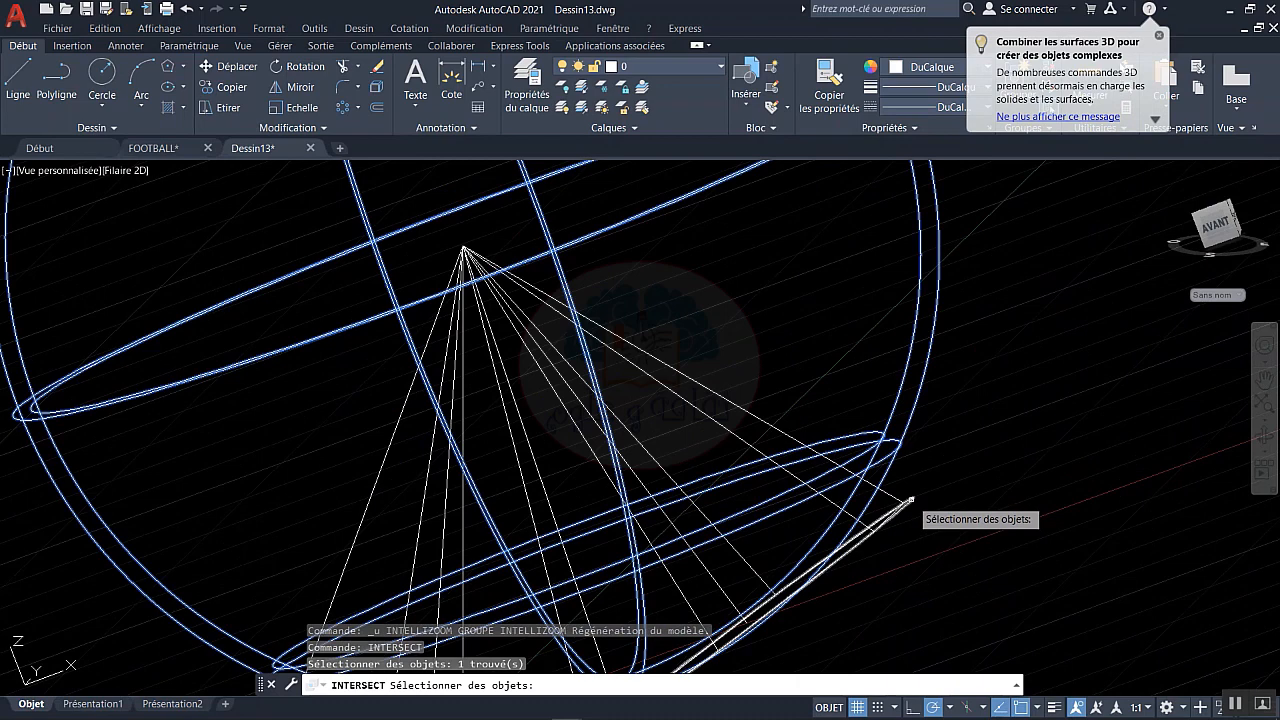
left_click(912, 498)
key("Return")
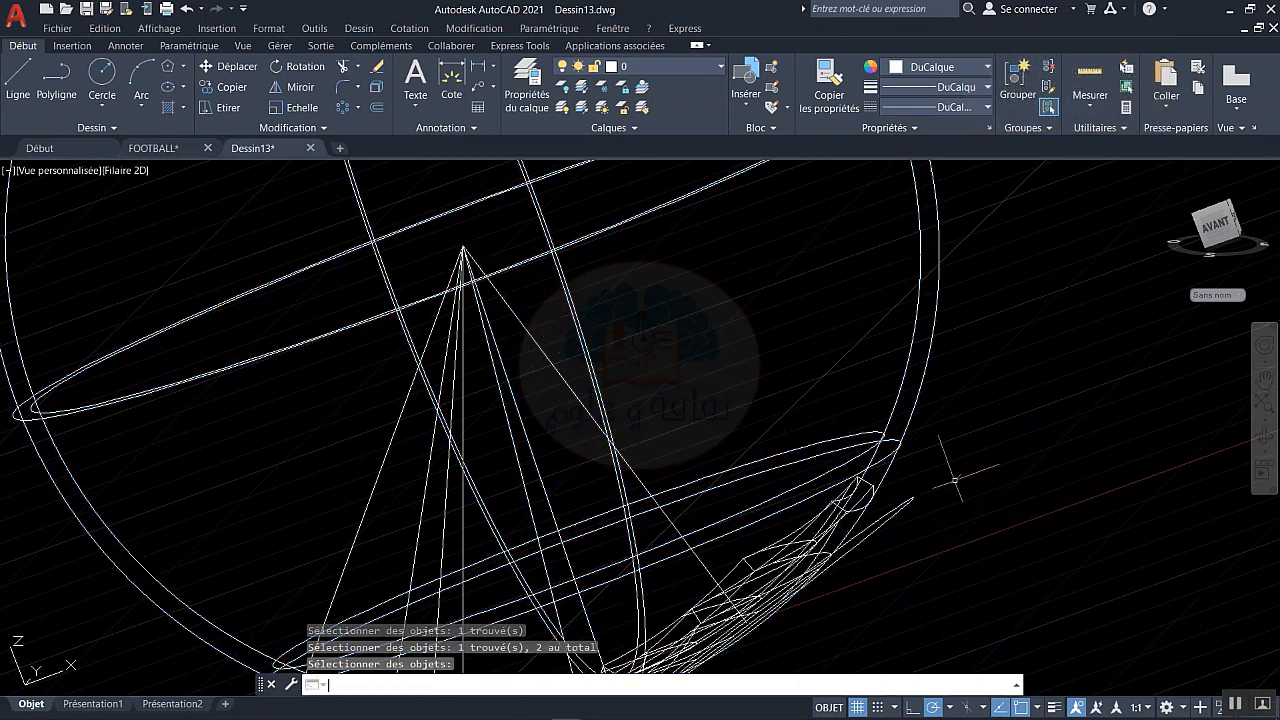
- Intersect the remaining hollow sphere with the pentagon loft to form the curved pentagonal panel
key("Escape")
key("Return")
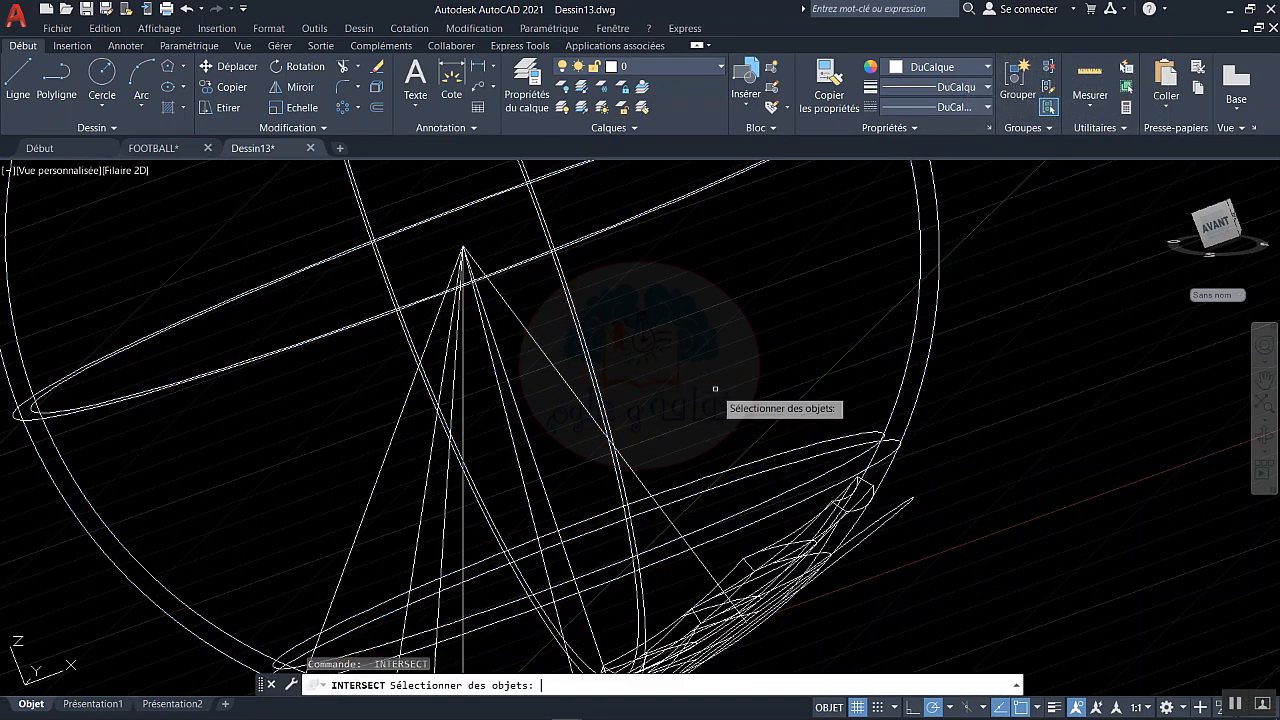
left_click(920, 378)
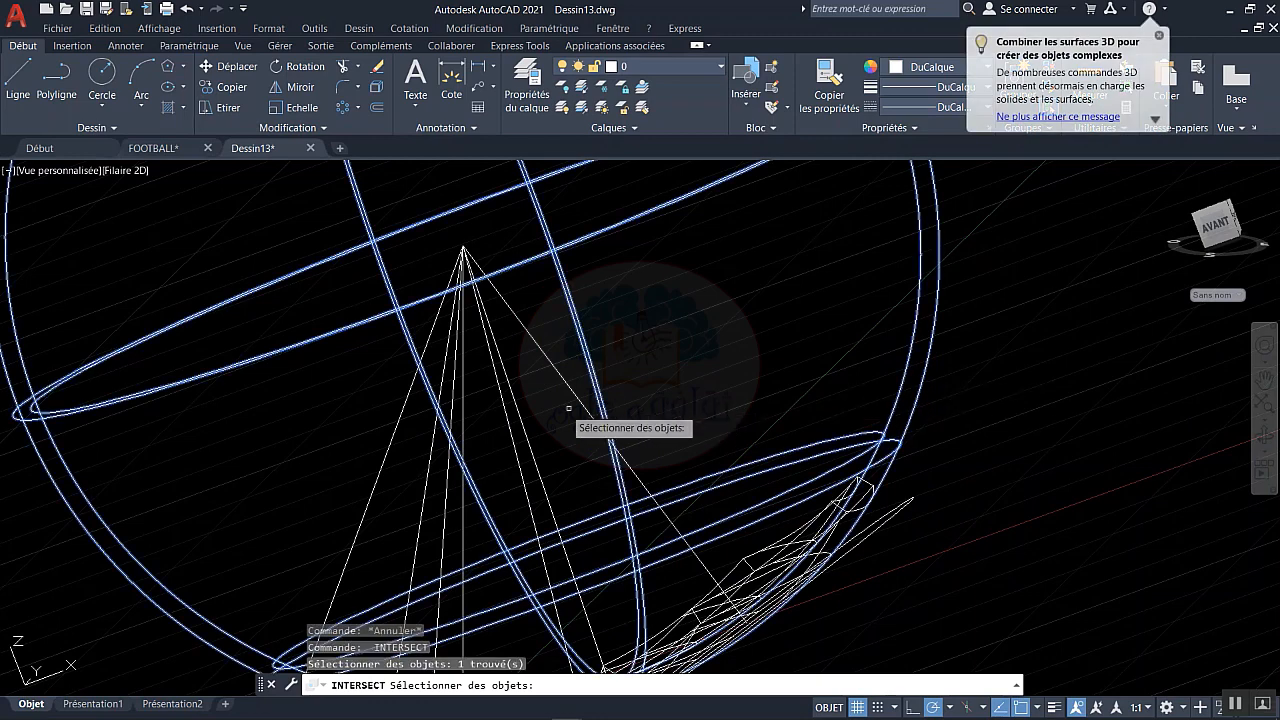
left_click(505, 421)
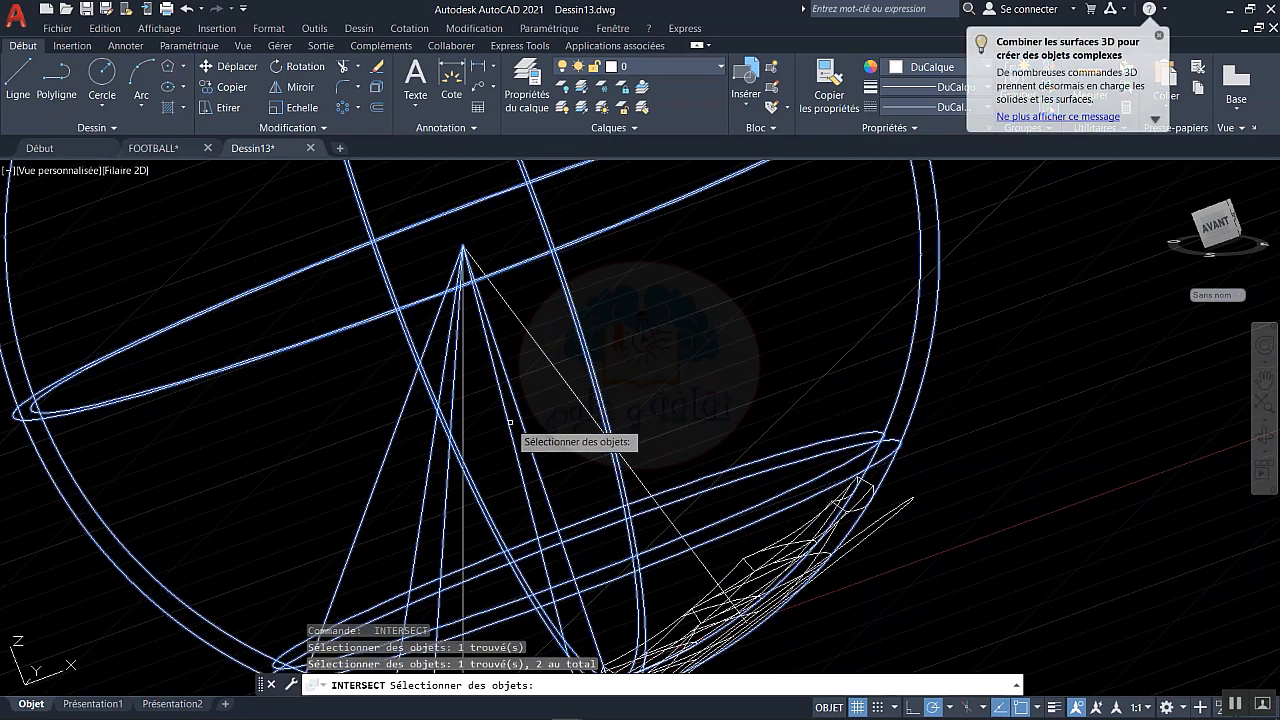
key("Return")
scroll(513, 424, "down", 3)
middle_click_drag(545, 447, 622, 361)
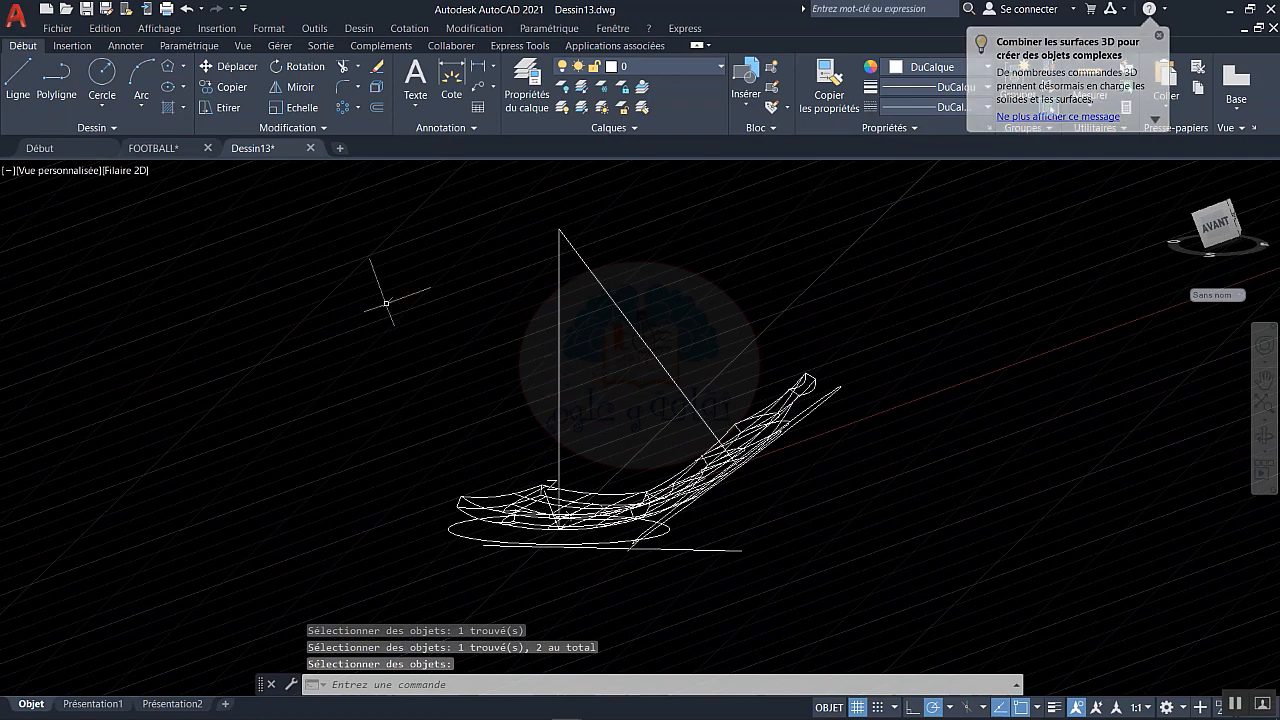
- Set the visual style to Conceptuel to show the two curved panels shaded
left_click(125, 171)
left_click(170, 226)
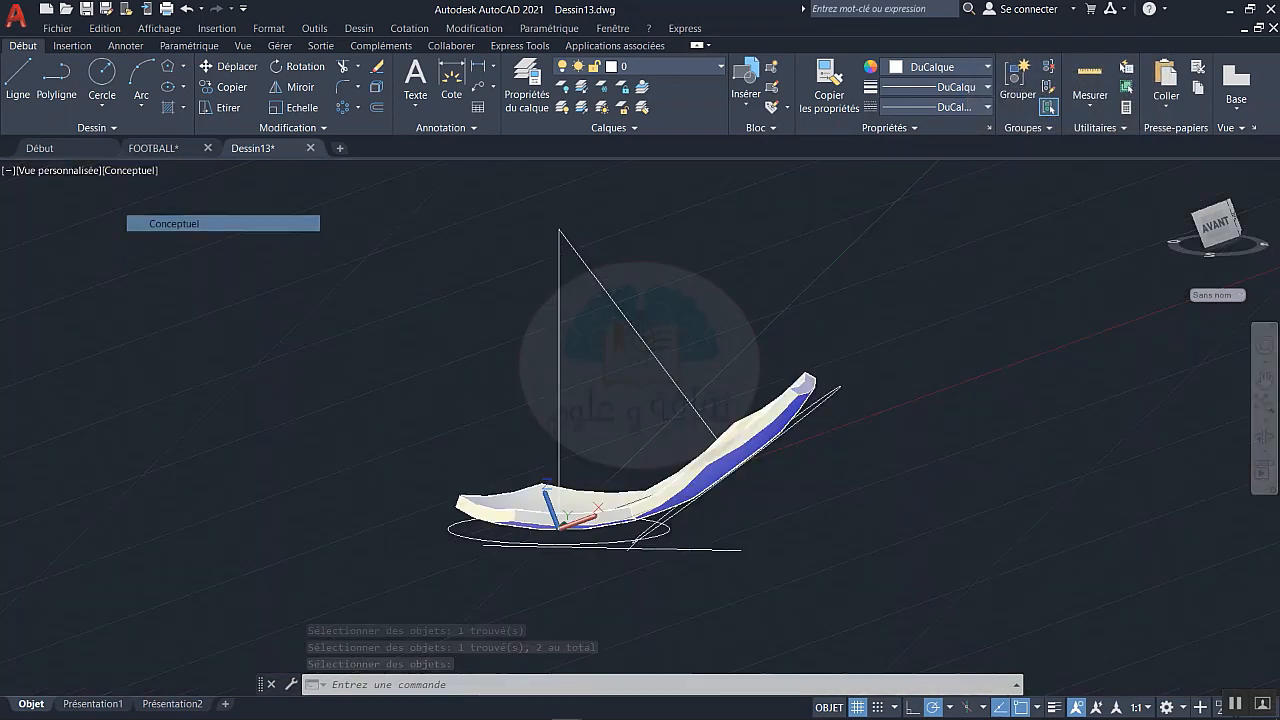
middle_click_drag(581, 453, 642, 480, "shift")
- Create the layers BLANC and NOIR and set the NOIR layer's colour to index 250
left_click(528, 100)
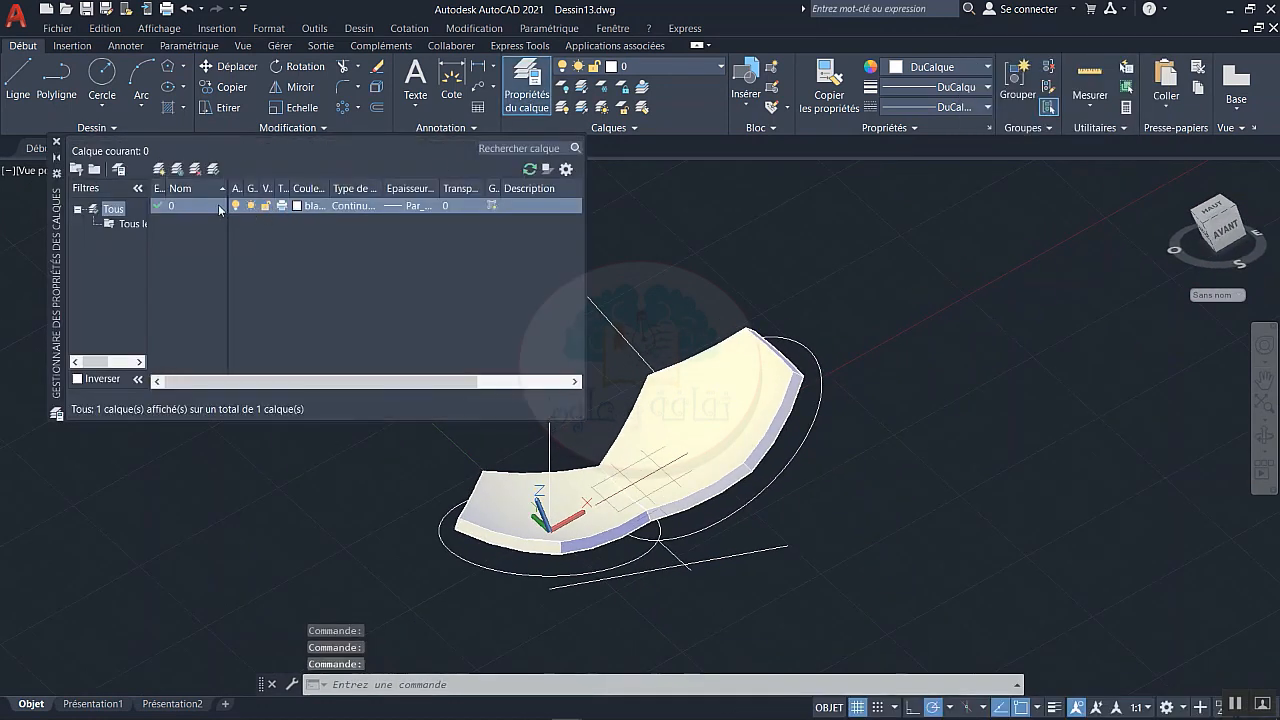
left_click(212, 205)
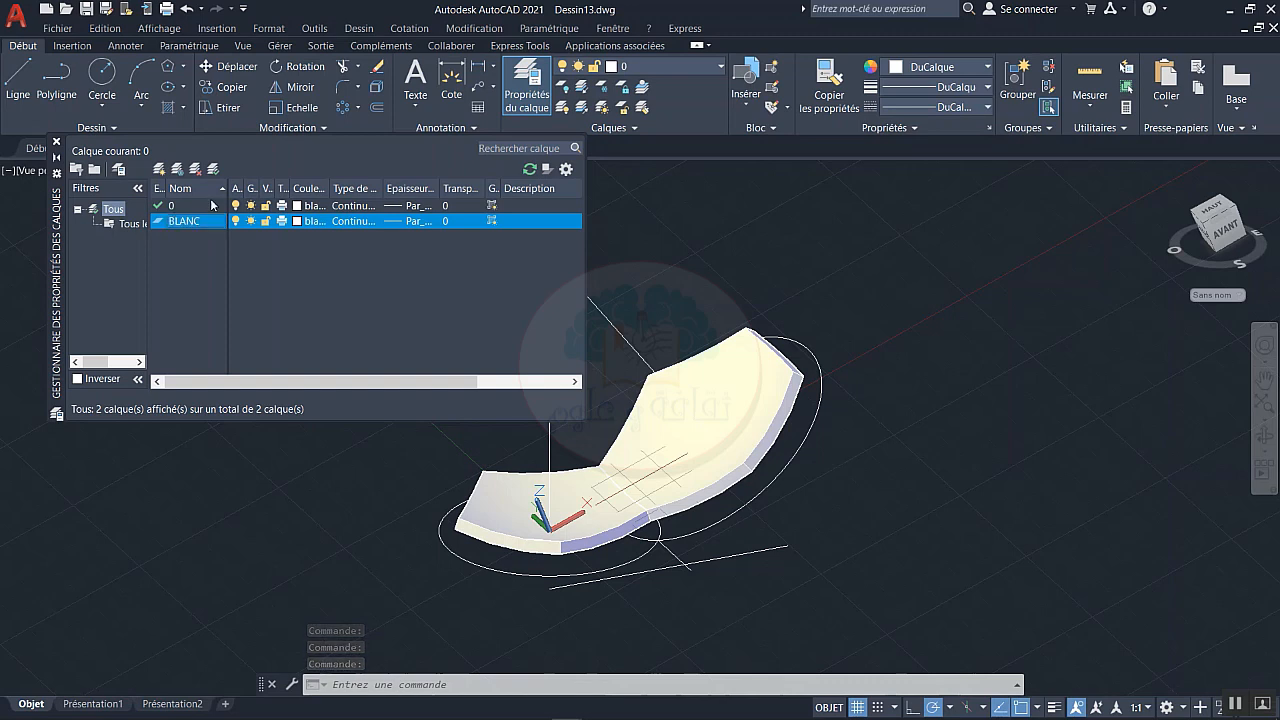
key("alt+n")
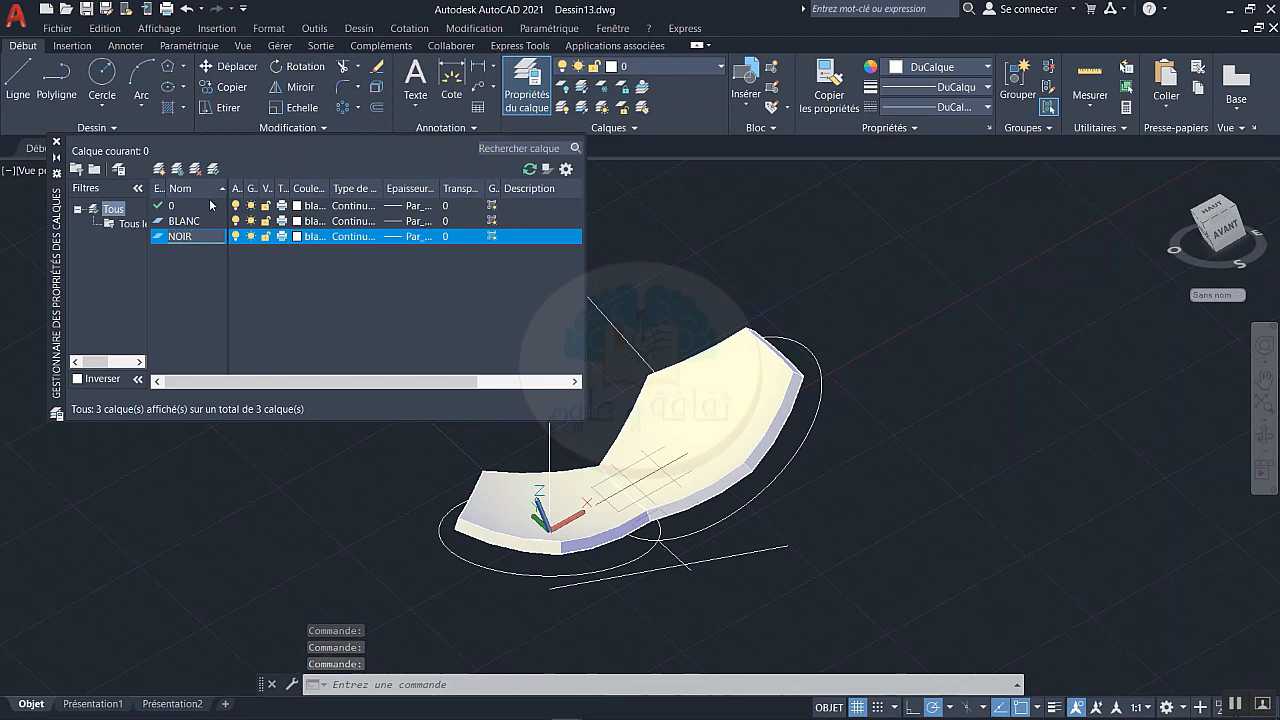
left_click(298, 236)
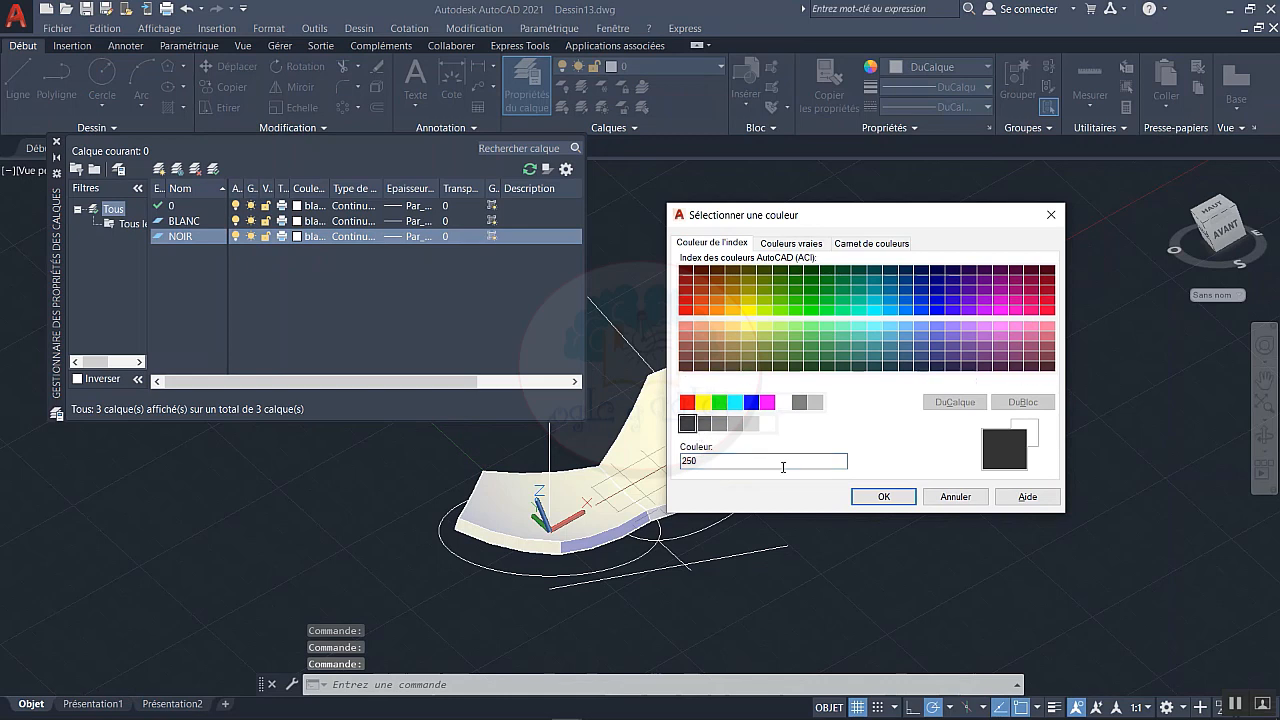
left_click(858, 497)
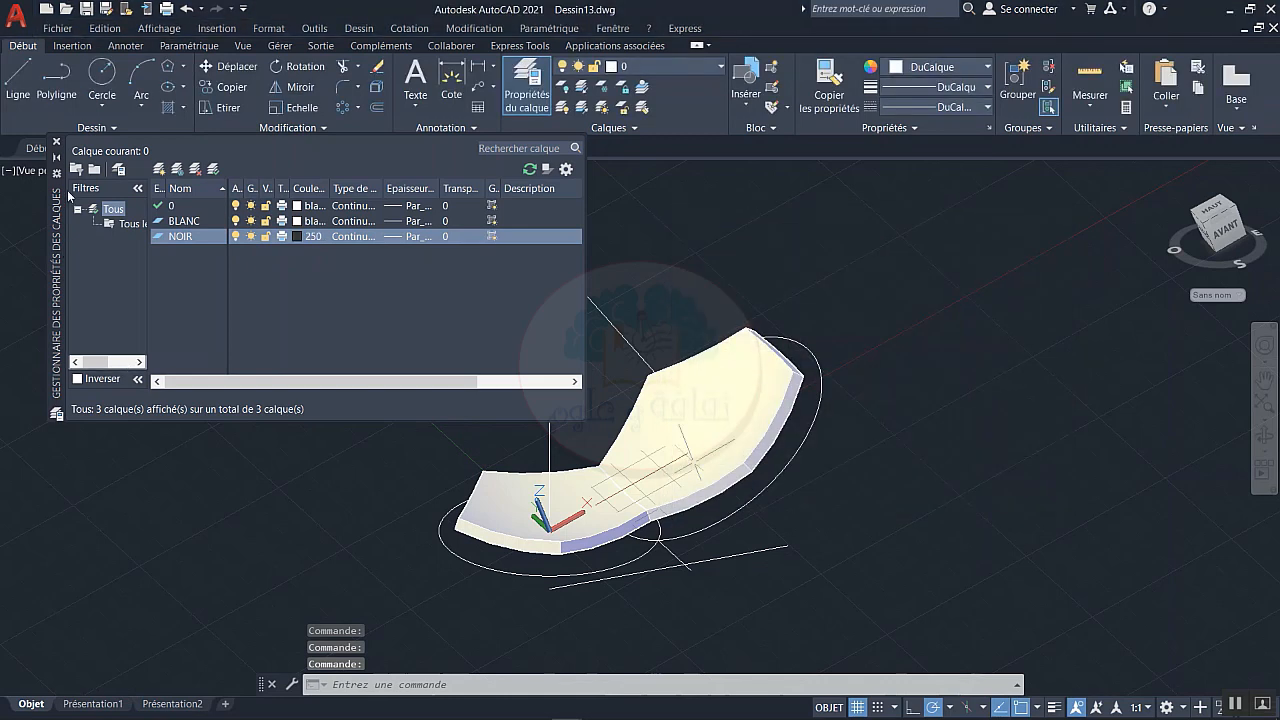
left_click(56, 143)
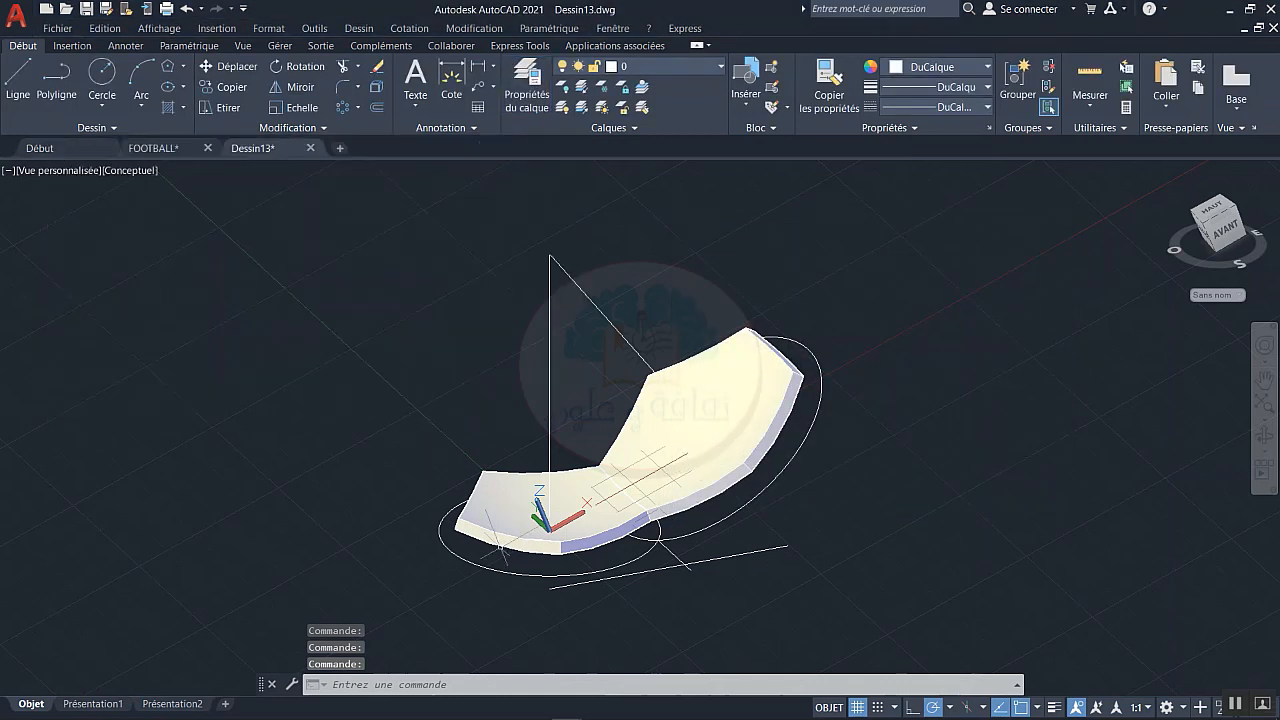
- Assign the pentagonal panel to the NOIR layer and the hexagonal panel to the BLANC layer
left_click(510, 536)
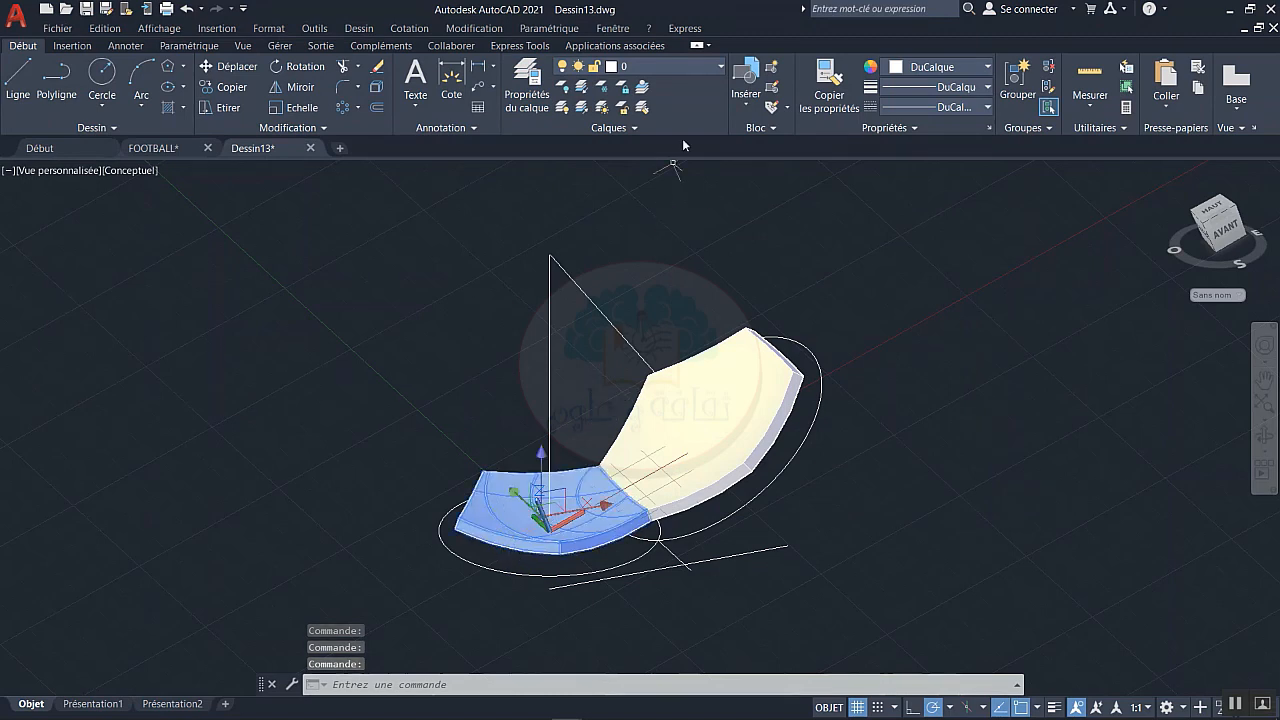
left_click(662, 65)
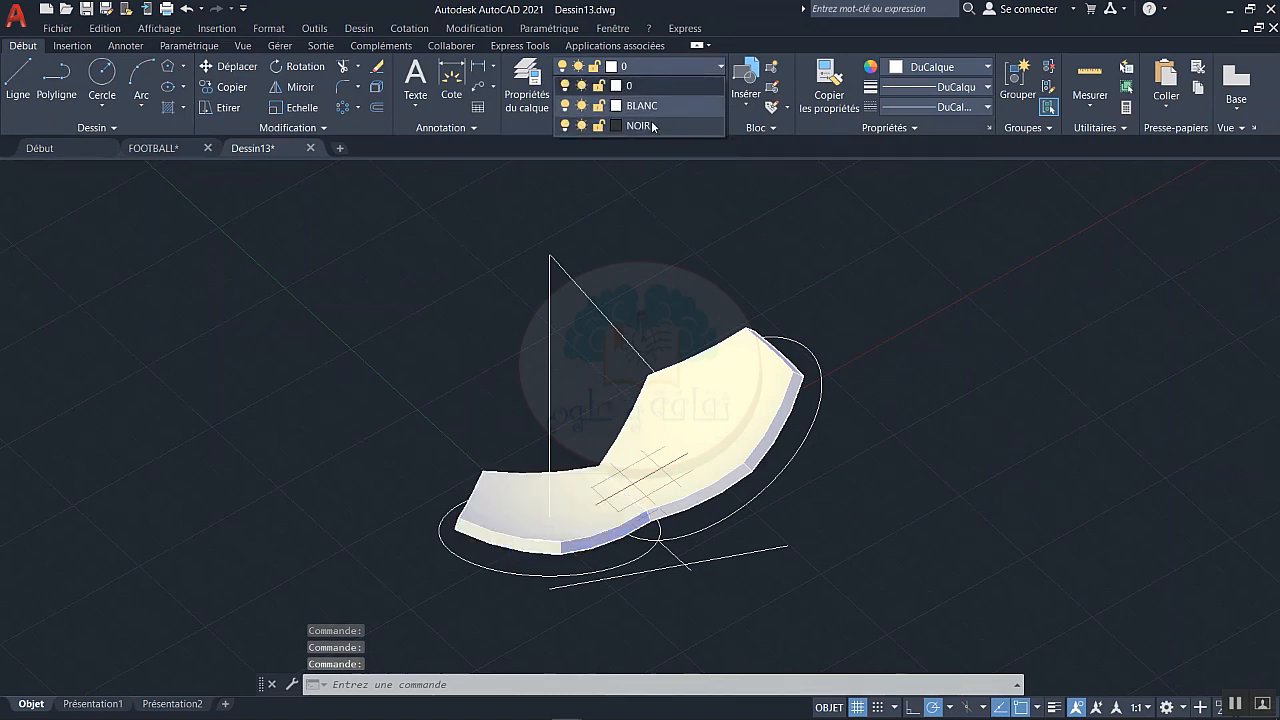
left_click(640, 126)
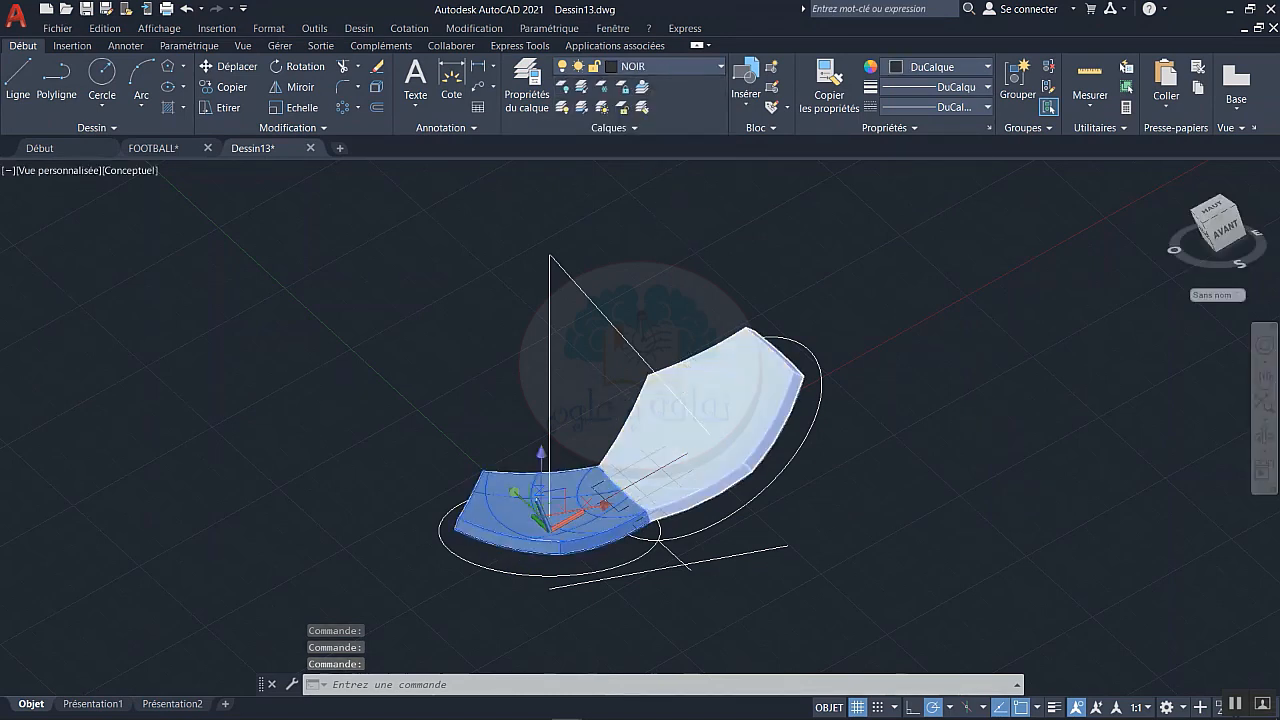
key("Escape")
left_click(705, 399)
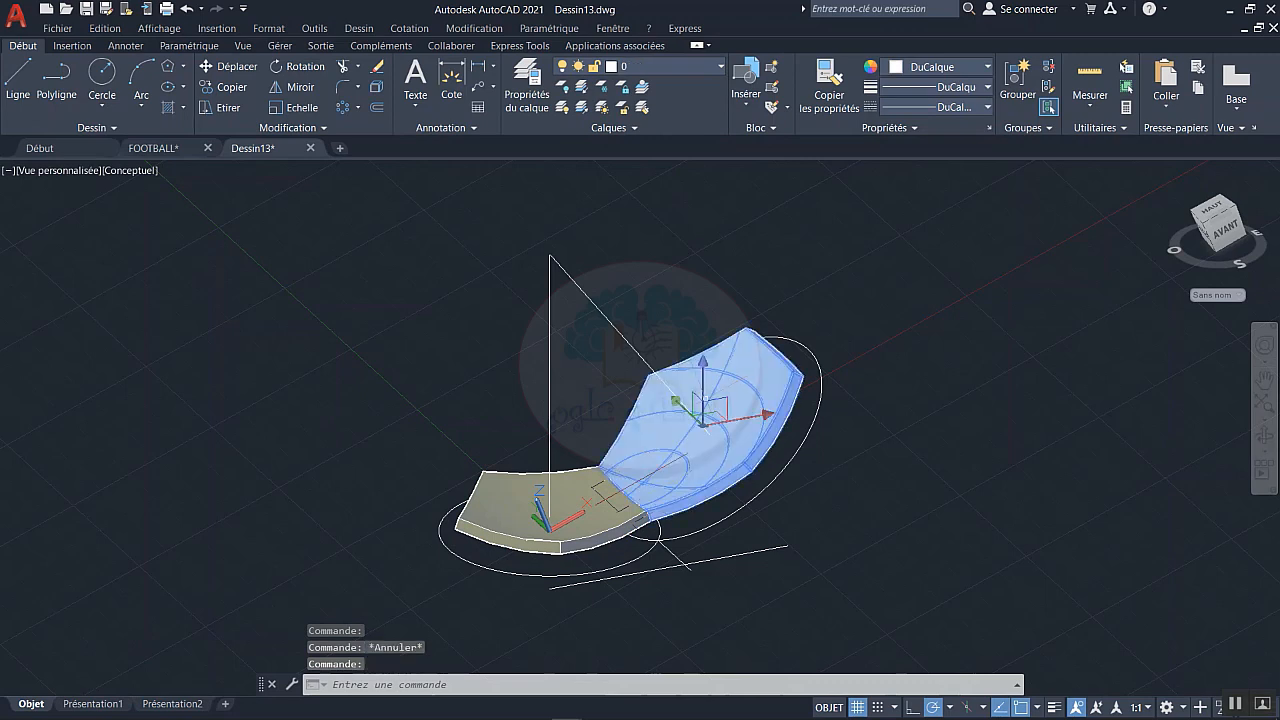
left_click(655, 70)
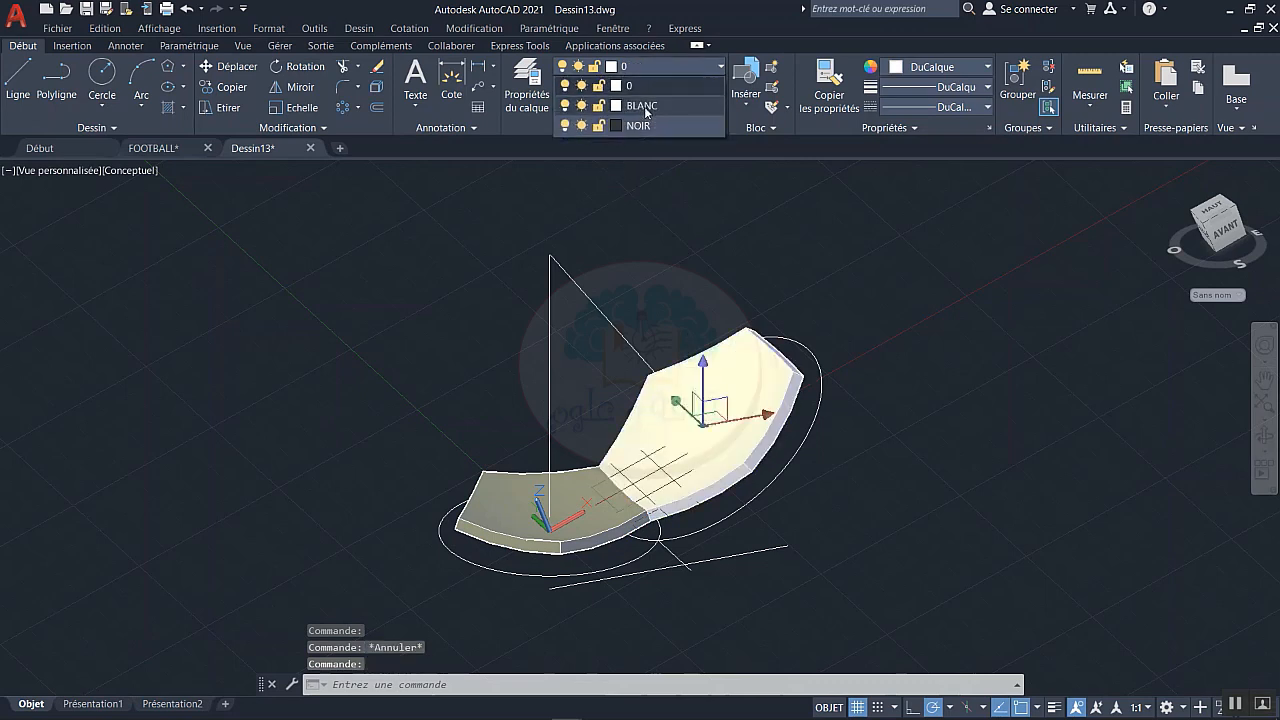
left_click(644, 106)
key("Escape")
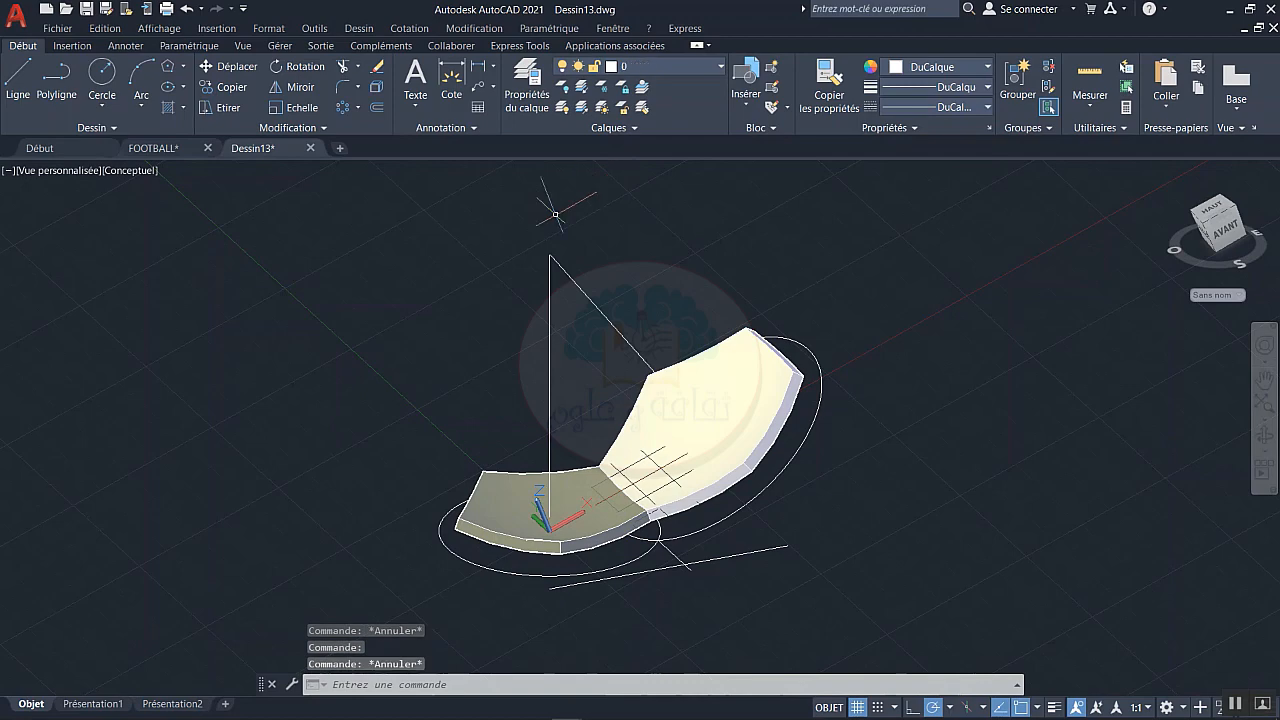
- Set the visual style to Réaliste to show the panels in their layer colours
left_click(121, 172)
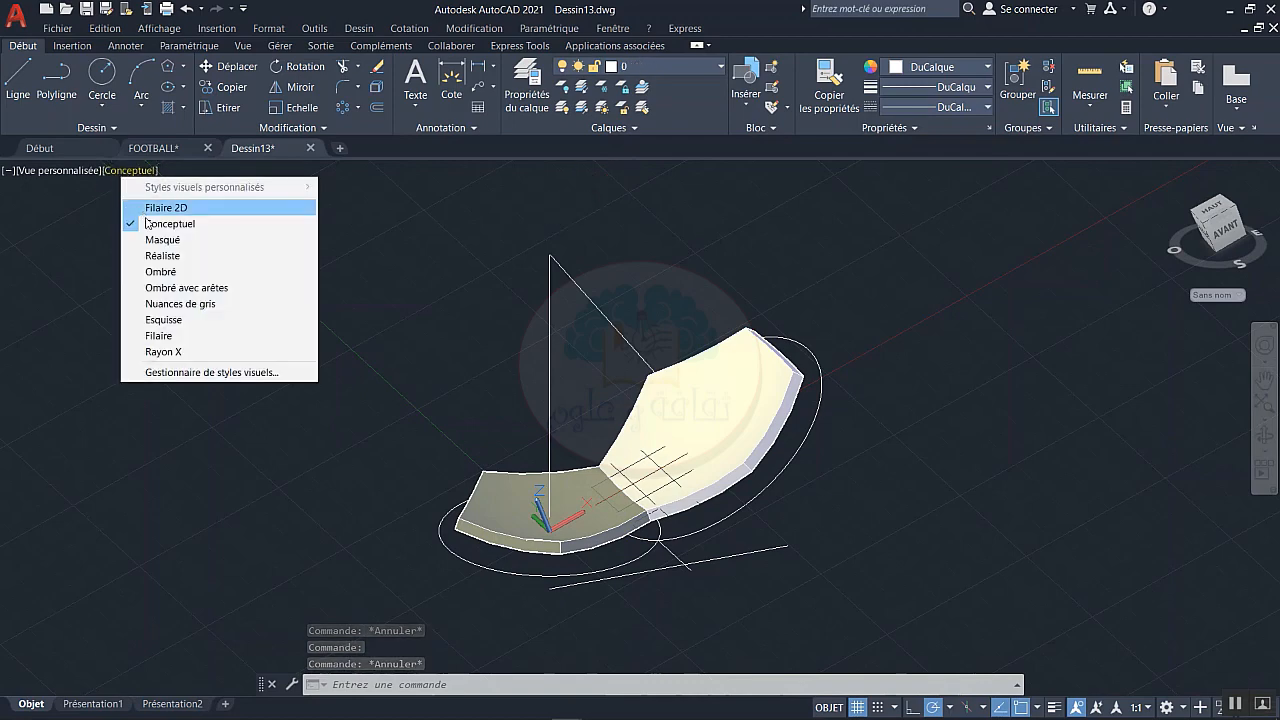
left_click(165, 255)
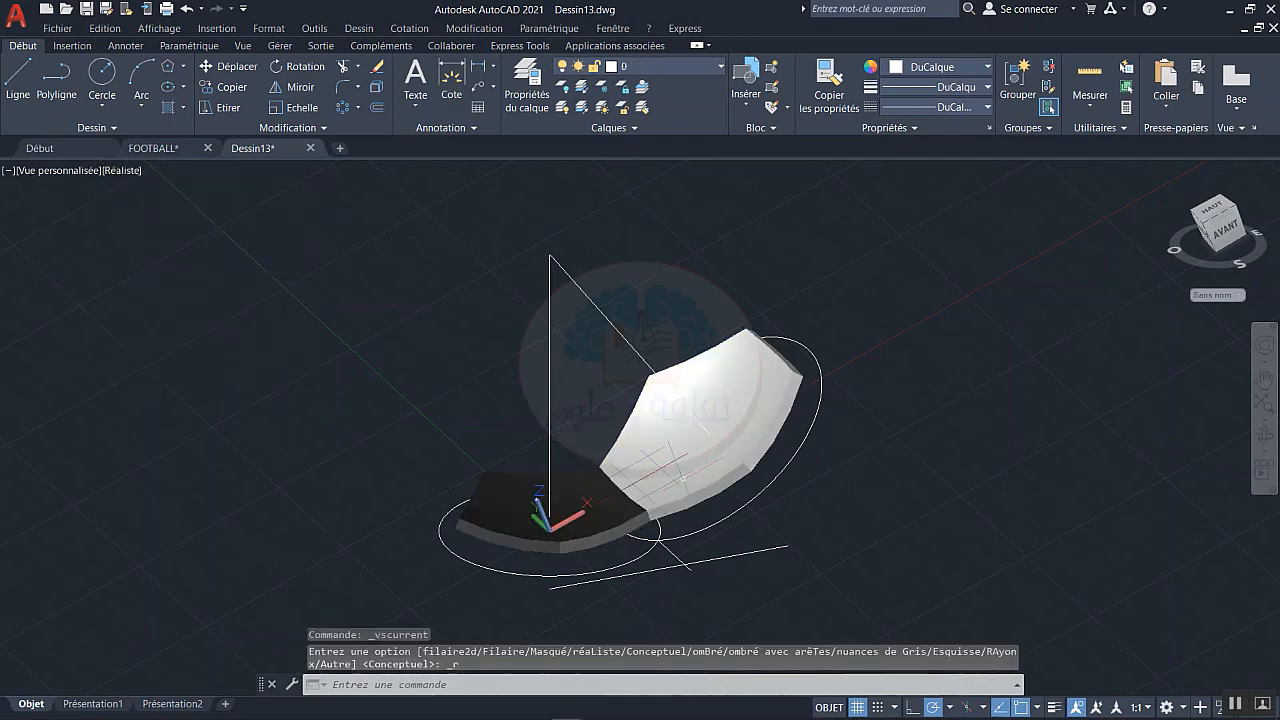
middle_click_drag(615, 415, 645, 385, "shift")
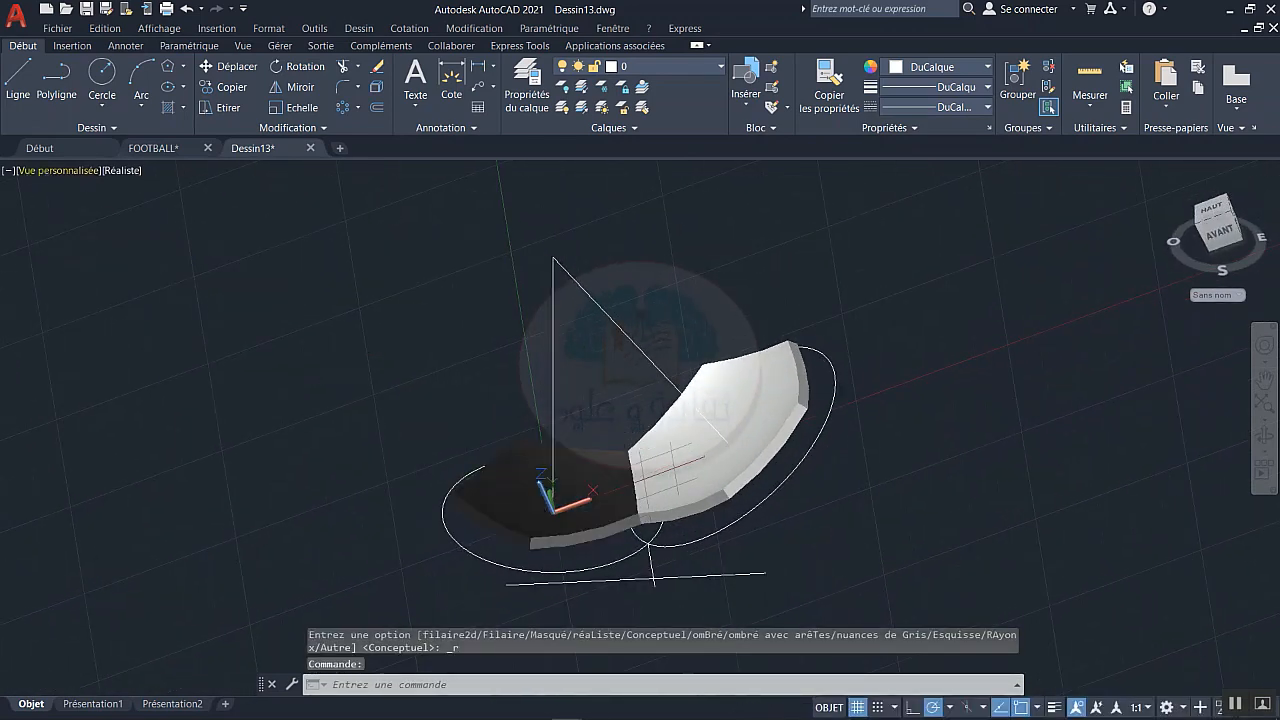
- In the Haut view, move the hexagonal panel 200 units at 0°, away from the pentagonal panel
left_click(1211, 210)
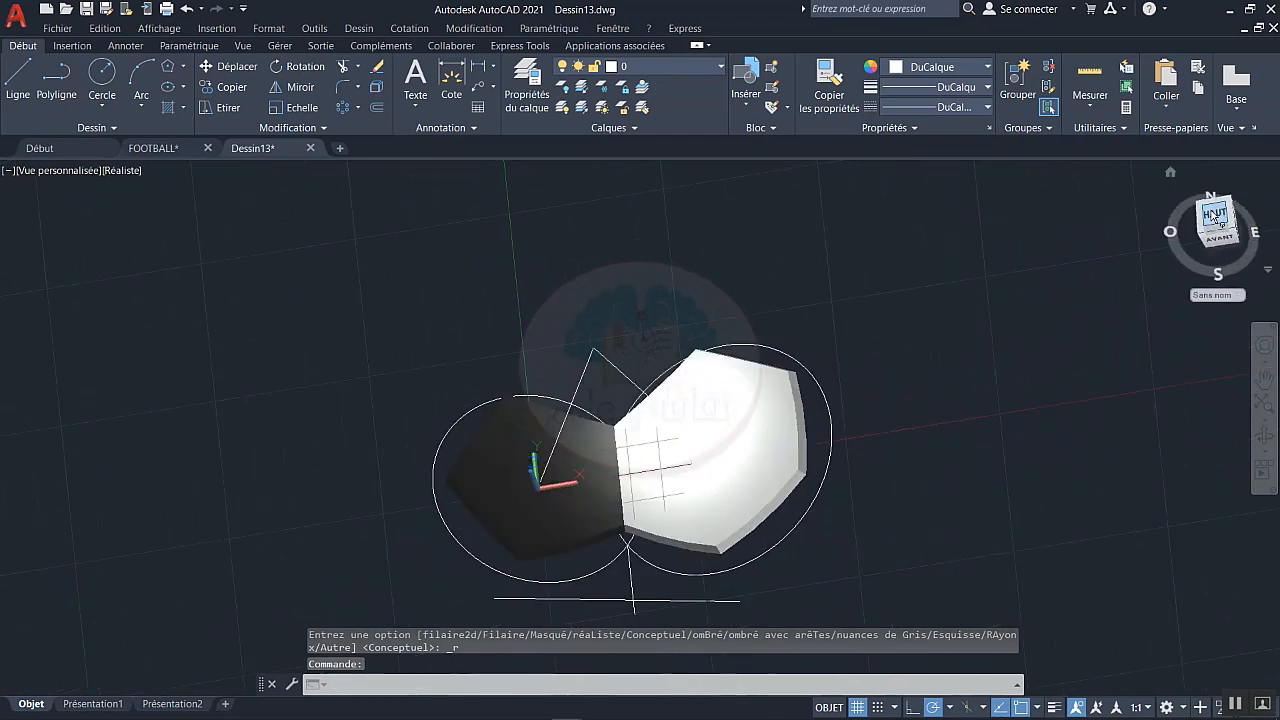
left_click(52, 173)
left_click(75, 210)
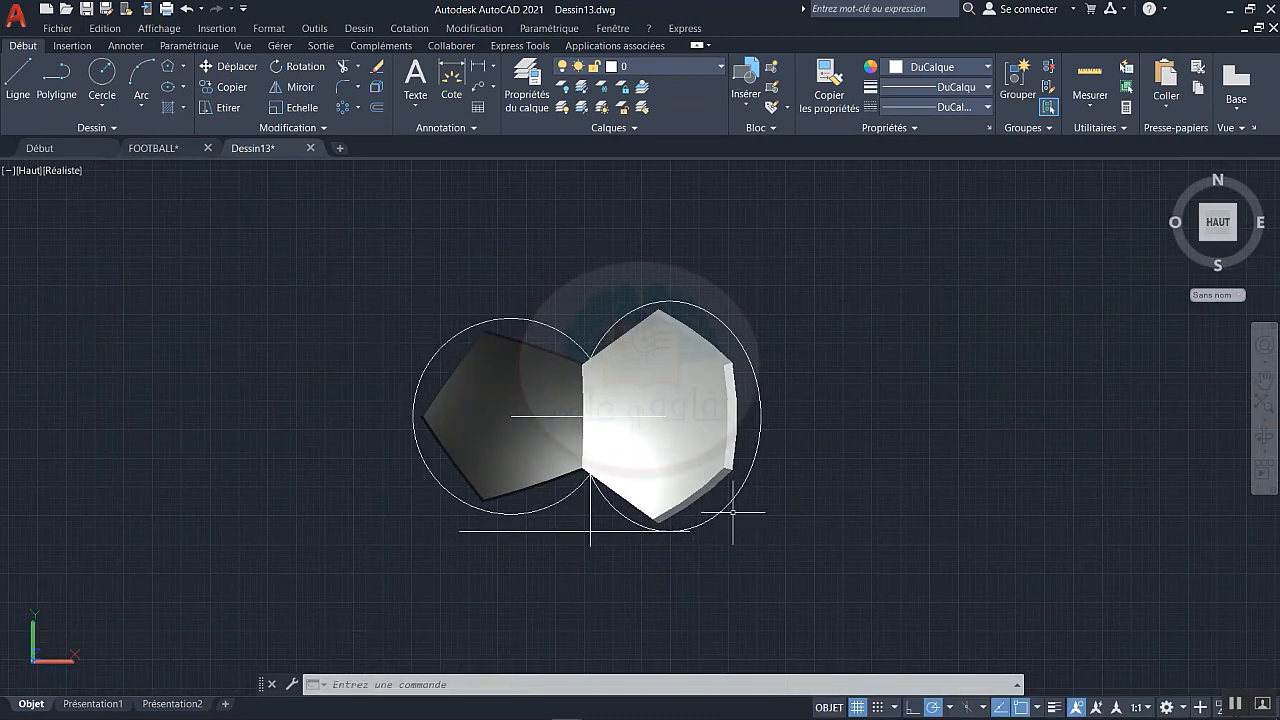
left_click(655, 330)
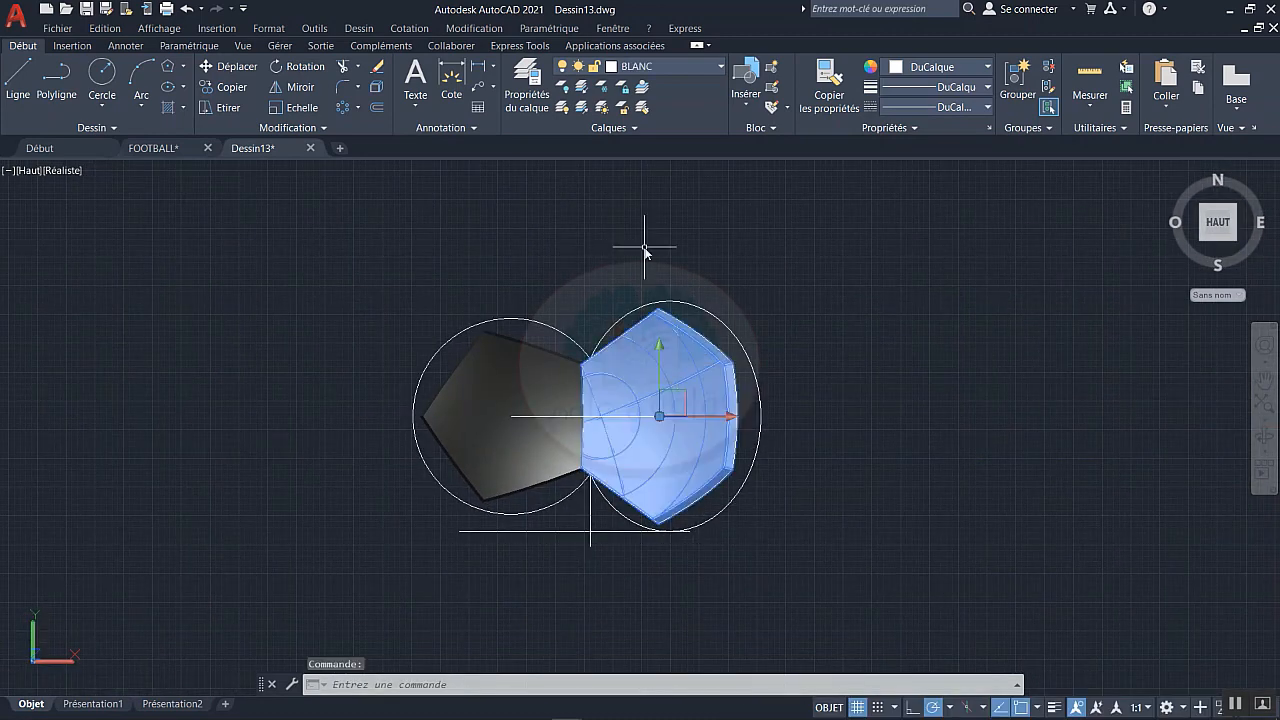
right_click(645, 250)
left_click(665, 351)
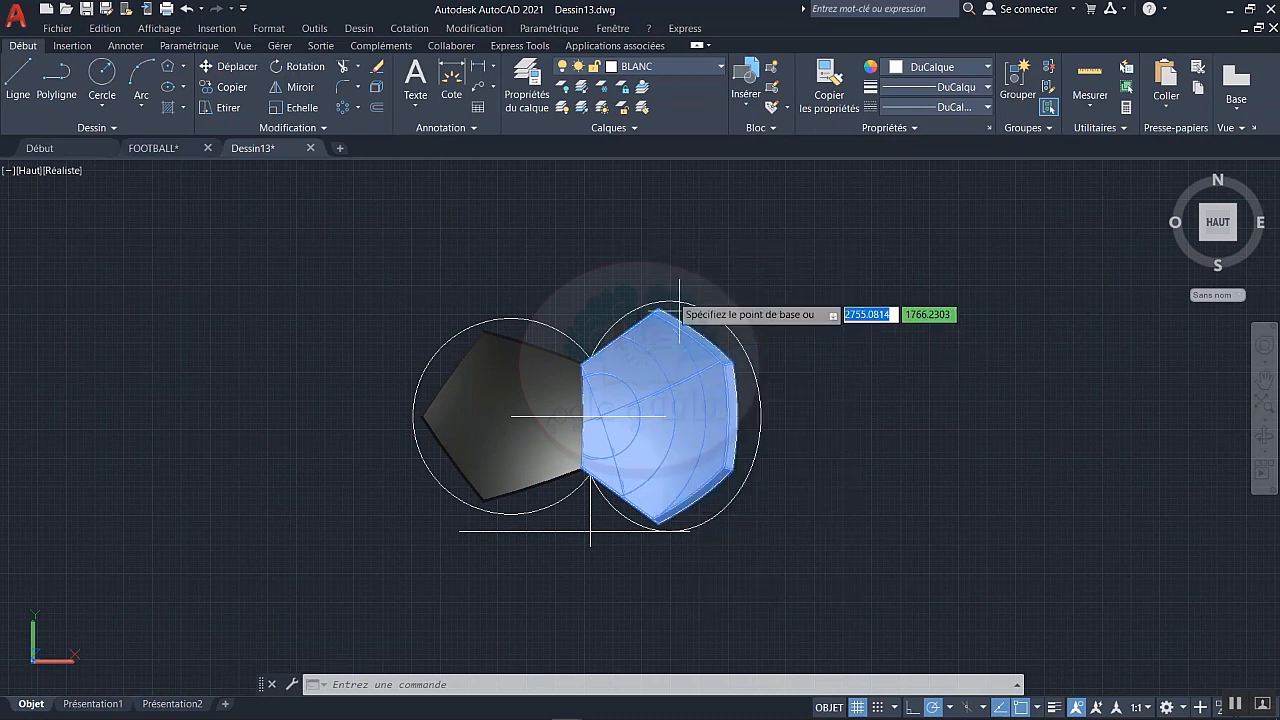
left_click(650, 255)
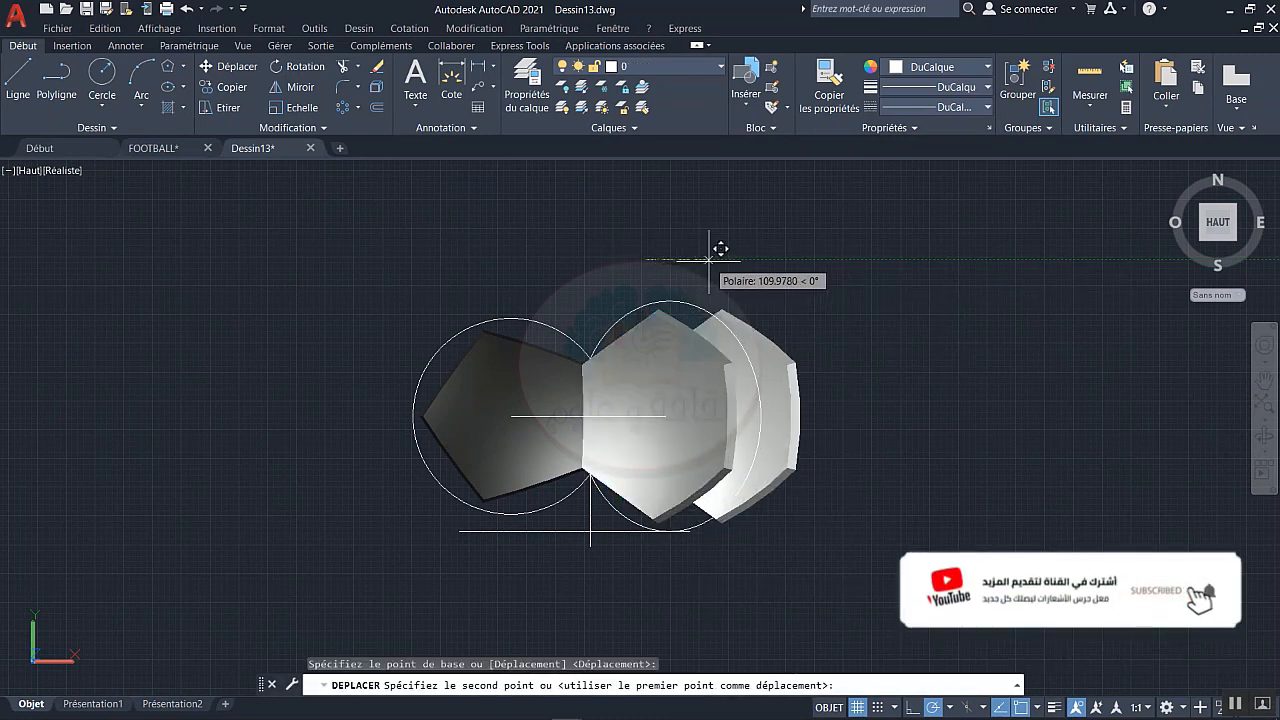
type("200")
key("Return")
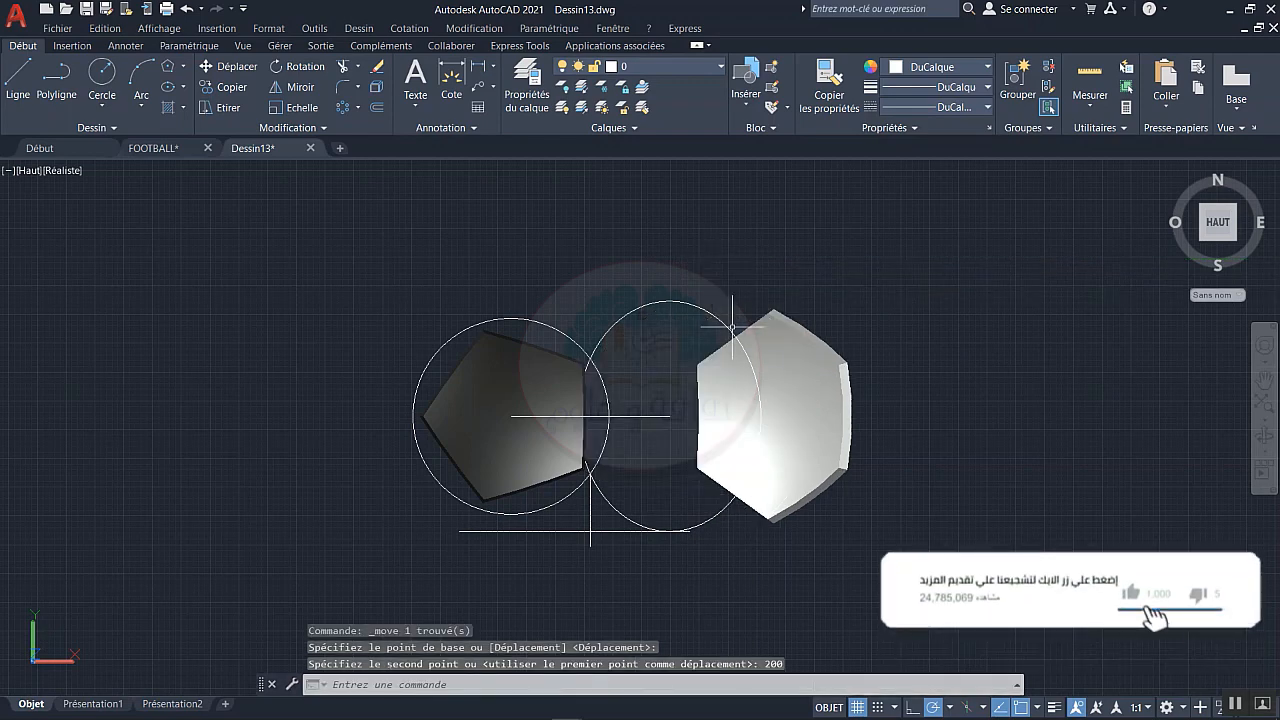
- Fillet the six edges around the hexagonal panel's outer face with ARETERACCORD, using a radius of 5
middle_click_drag(773, 536, 773, 403, "shift")
scroll(773, 403, "up", 5)
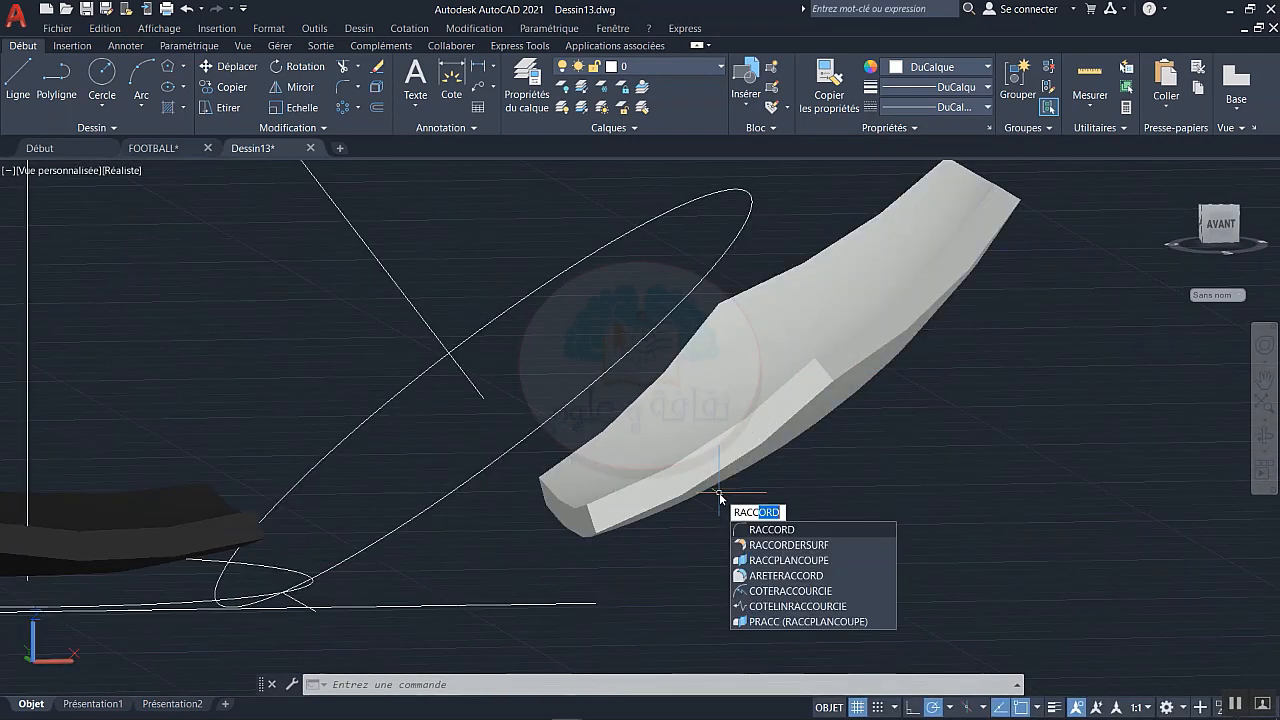
left_click(775, 576)
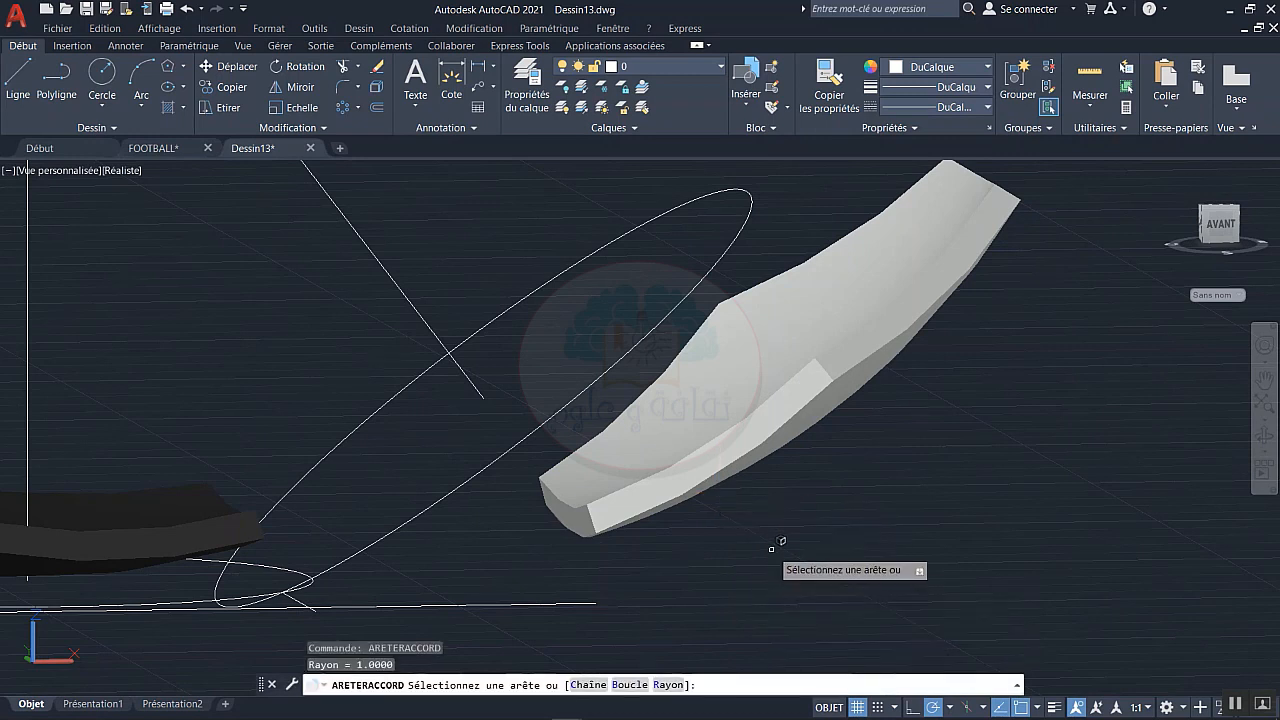
type("R")
key("Return")
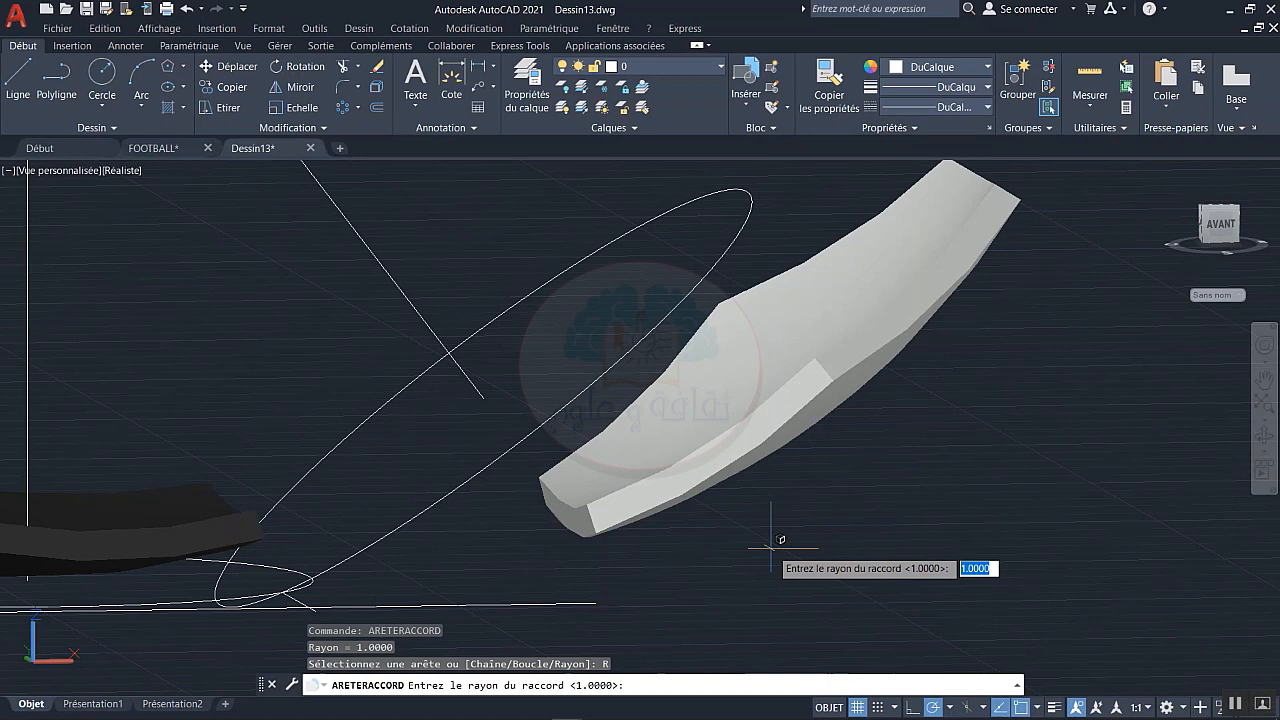
left_click(776, 546)
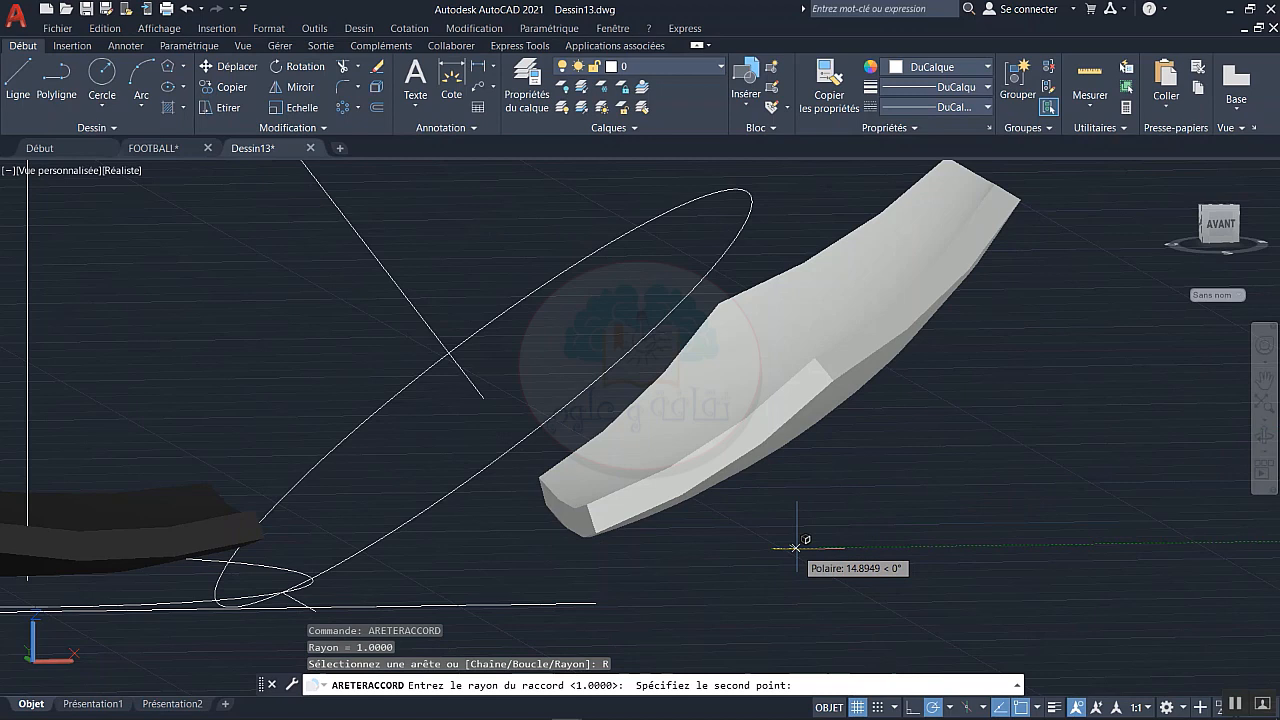
key("Return")
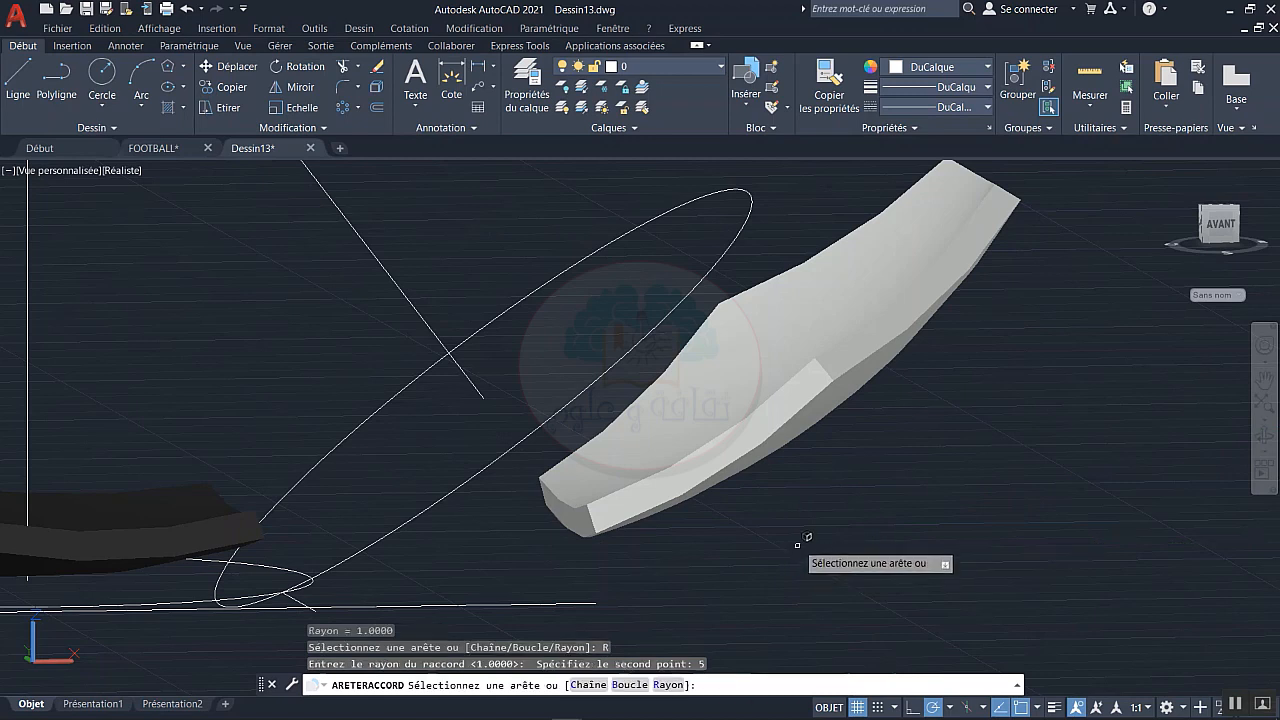
scroll(770, 500, "up", 2)
left_click(725, 461)
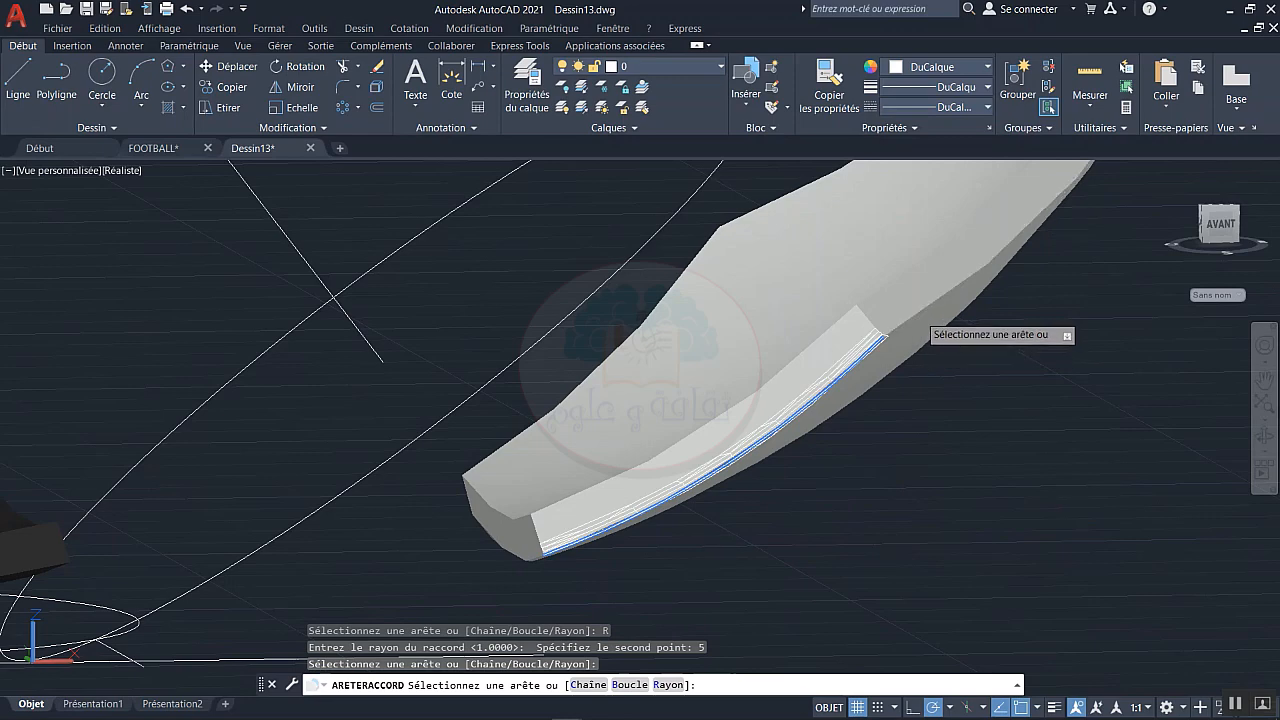
left_click(929, 304)
scroll(940, 314, "down", 2)
middle_click_drag(948, 314, 801, 427, "shift")
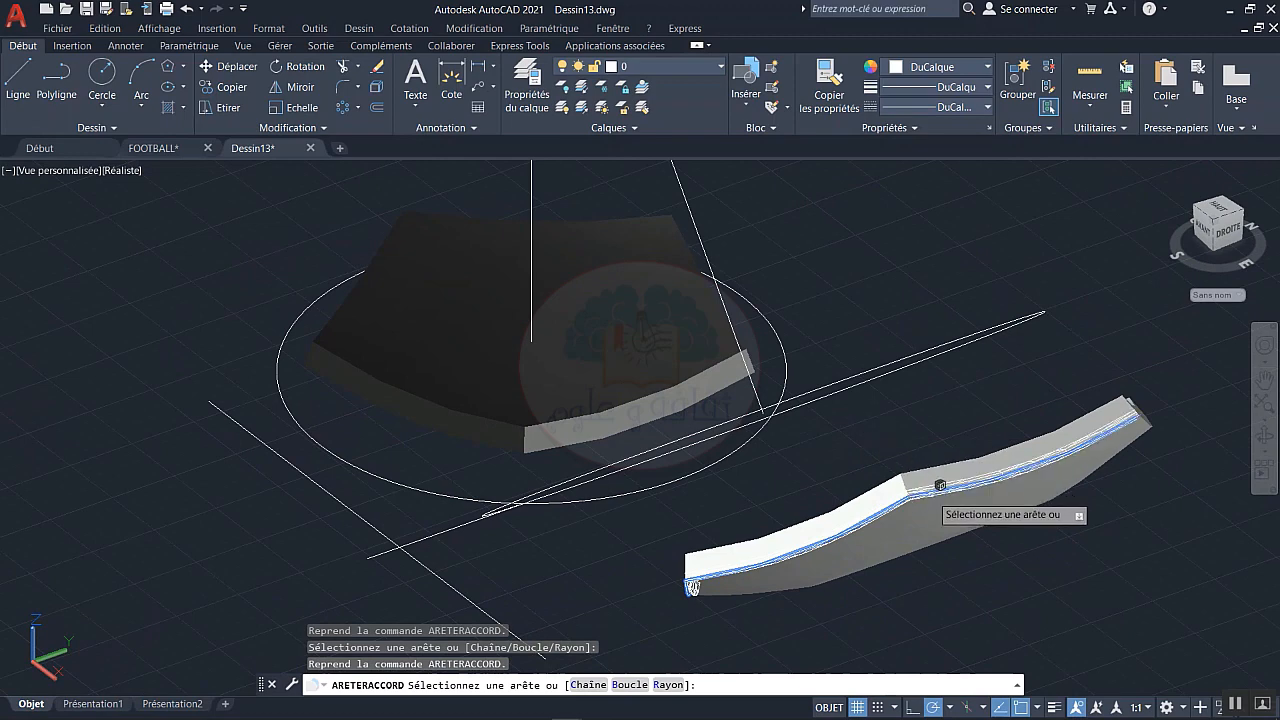
middle_click_drag(948, 500, 754, 480, "shift")
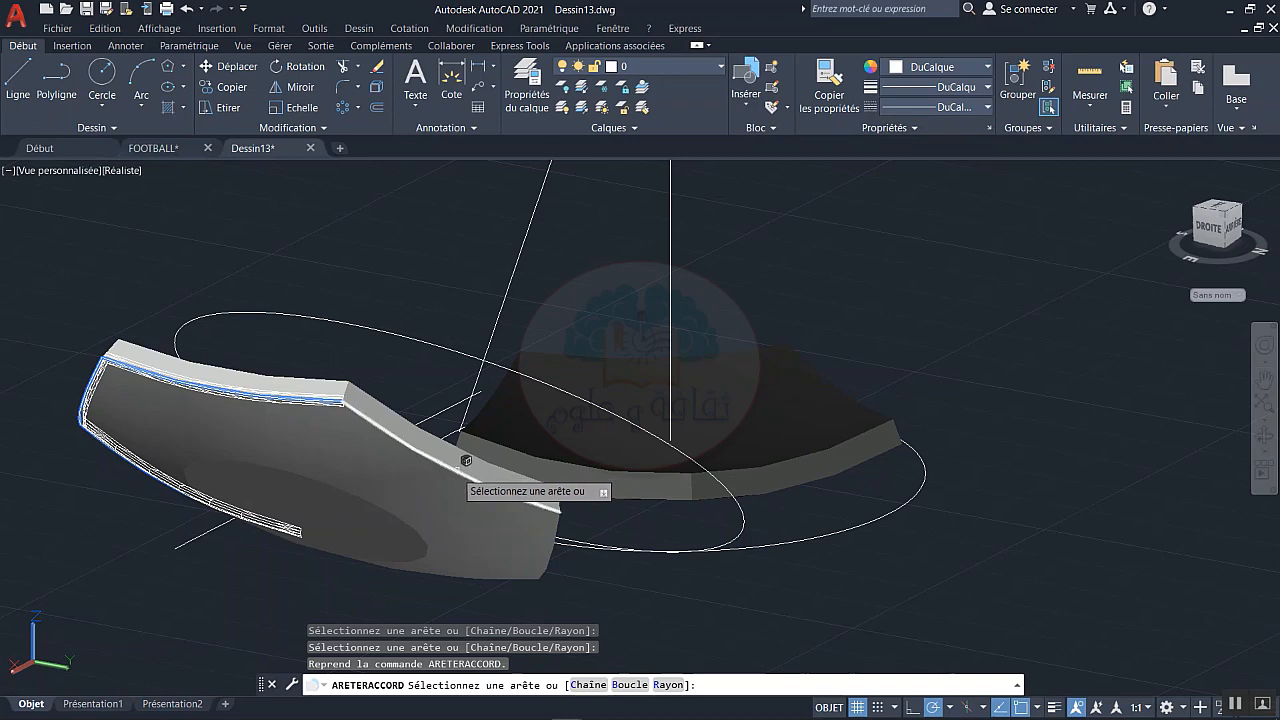
middle_click_drag(583, 500, 560, 440, "shift")
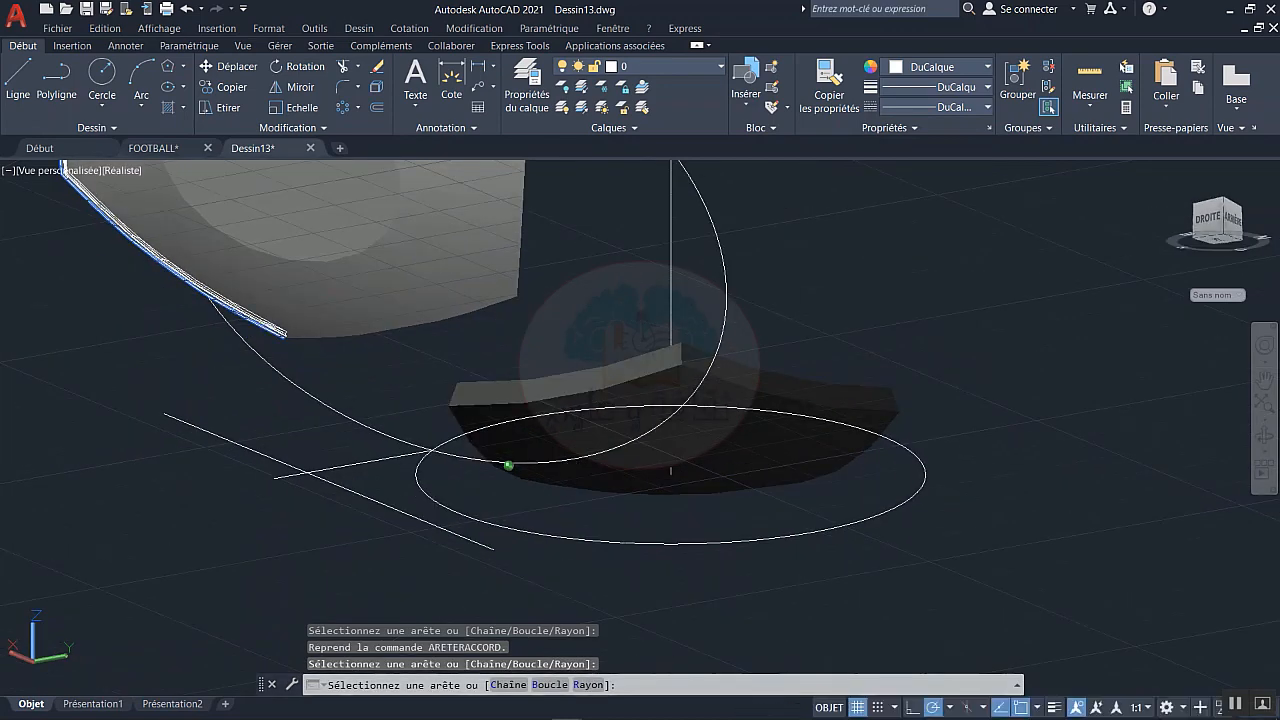
left_click(518, 262)
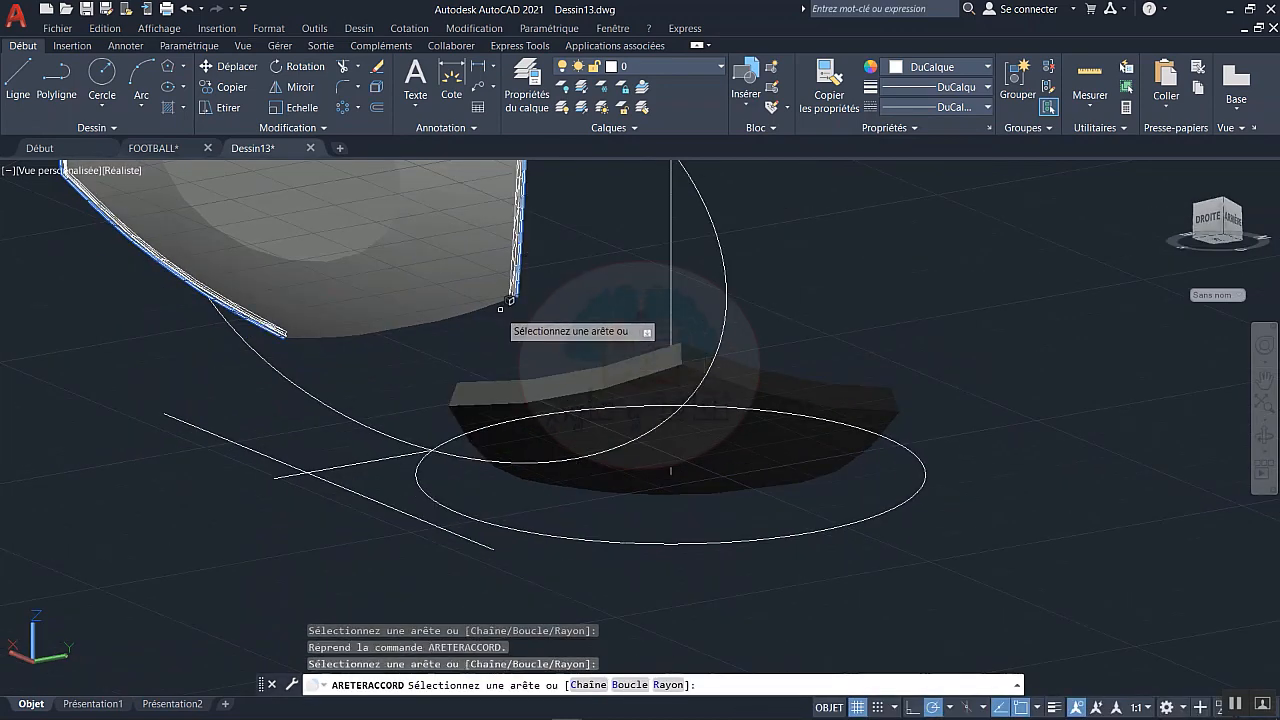
left_click(497, 297)
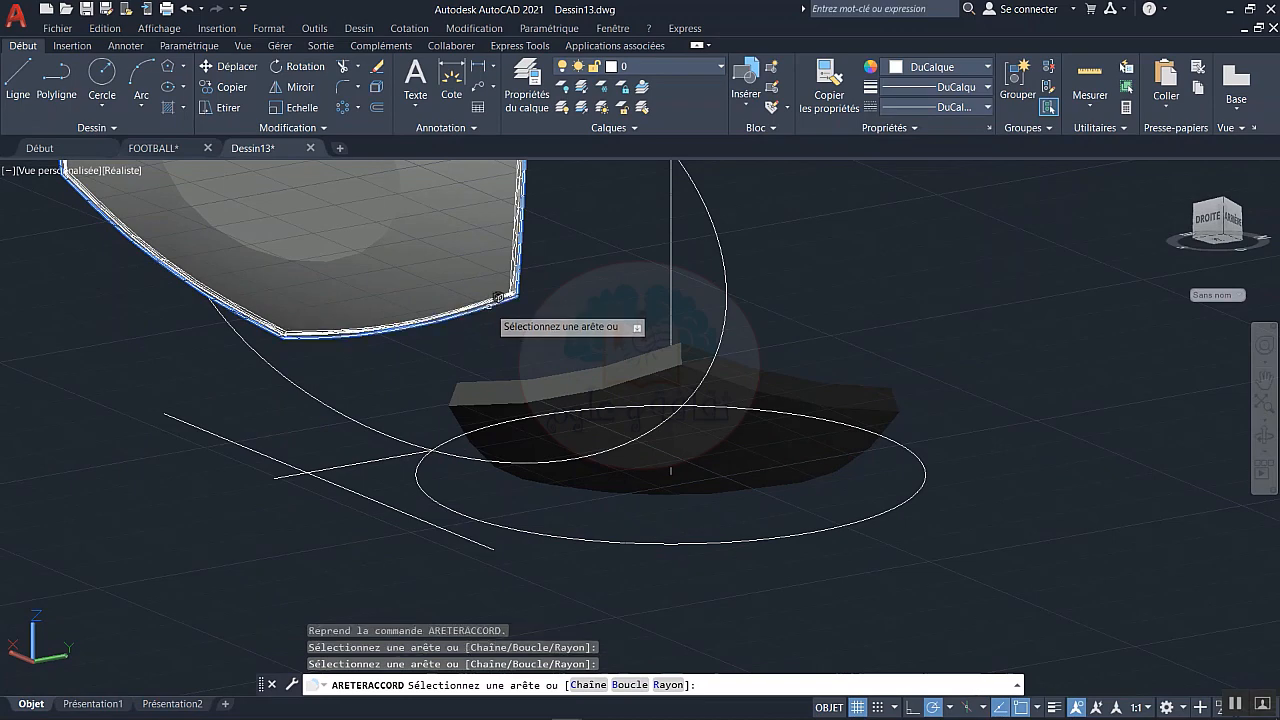
key("Return")
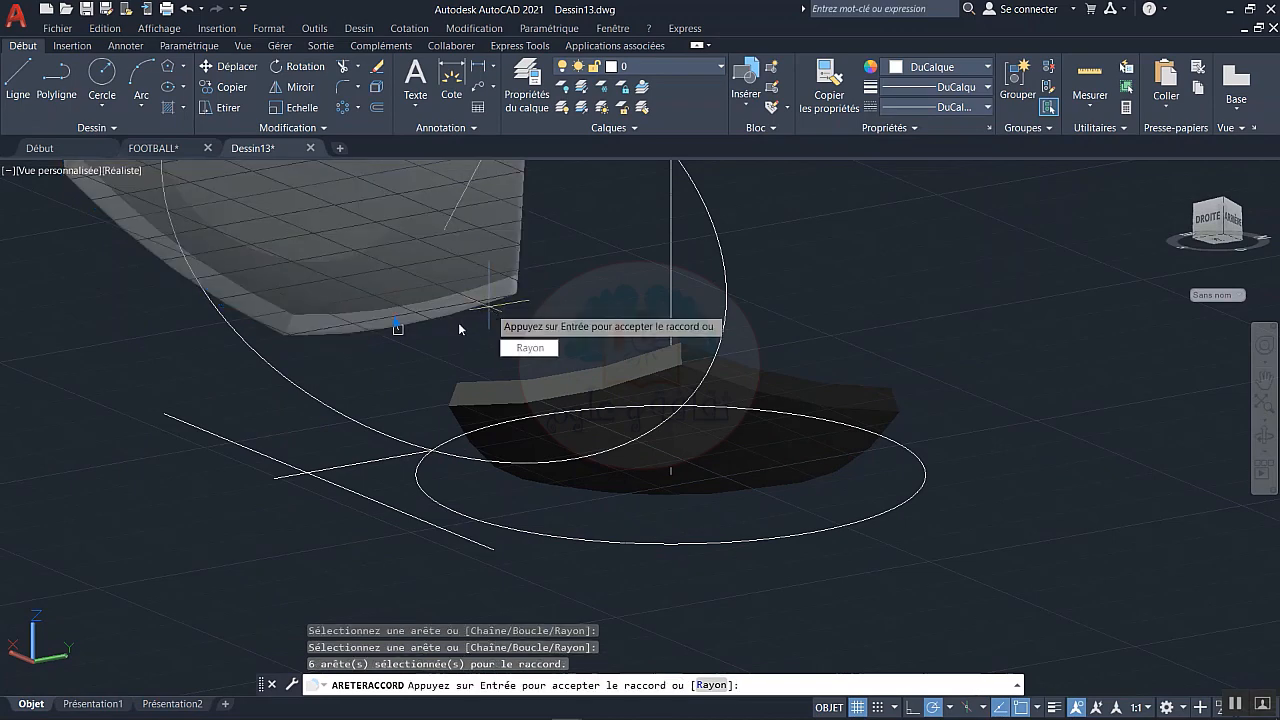
key("Return")
scroll(488, 306, "down", 2)
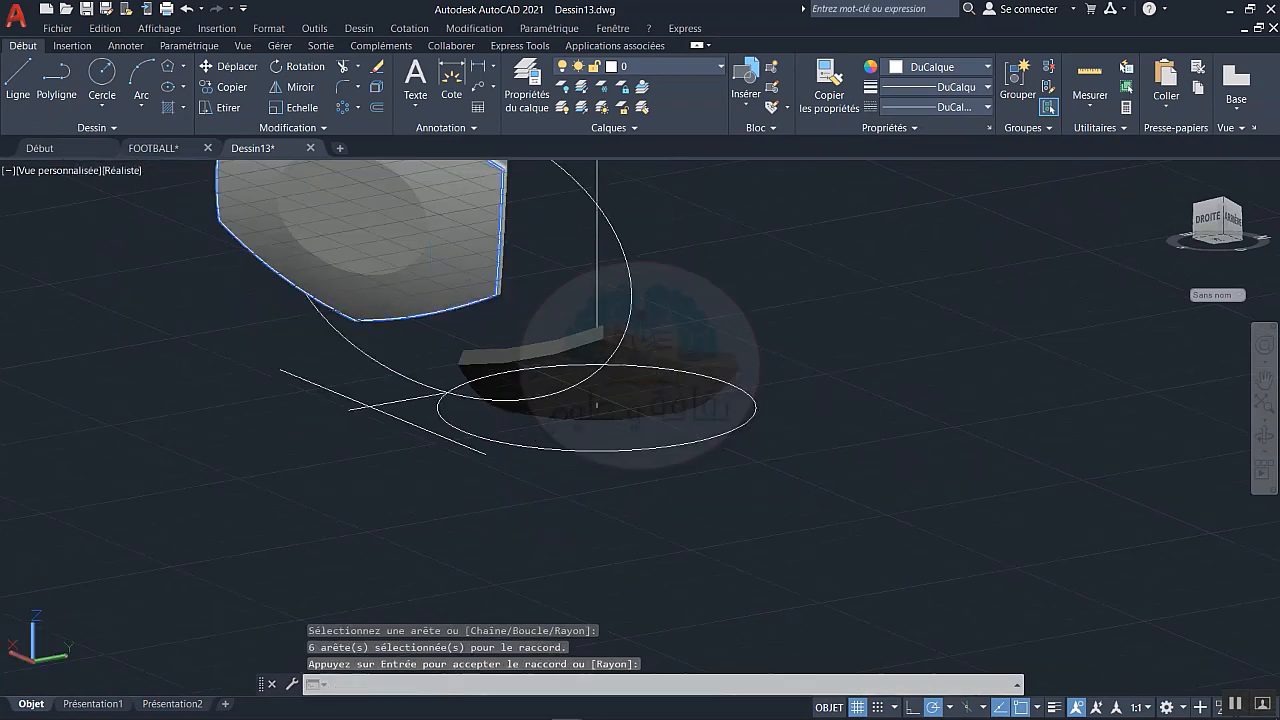
middle_click_drag(432, 402, 688, 429, "shift")
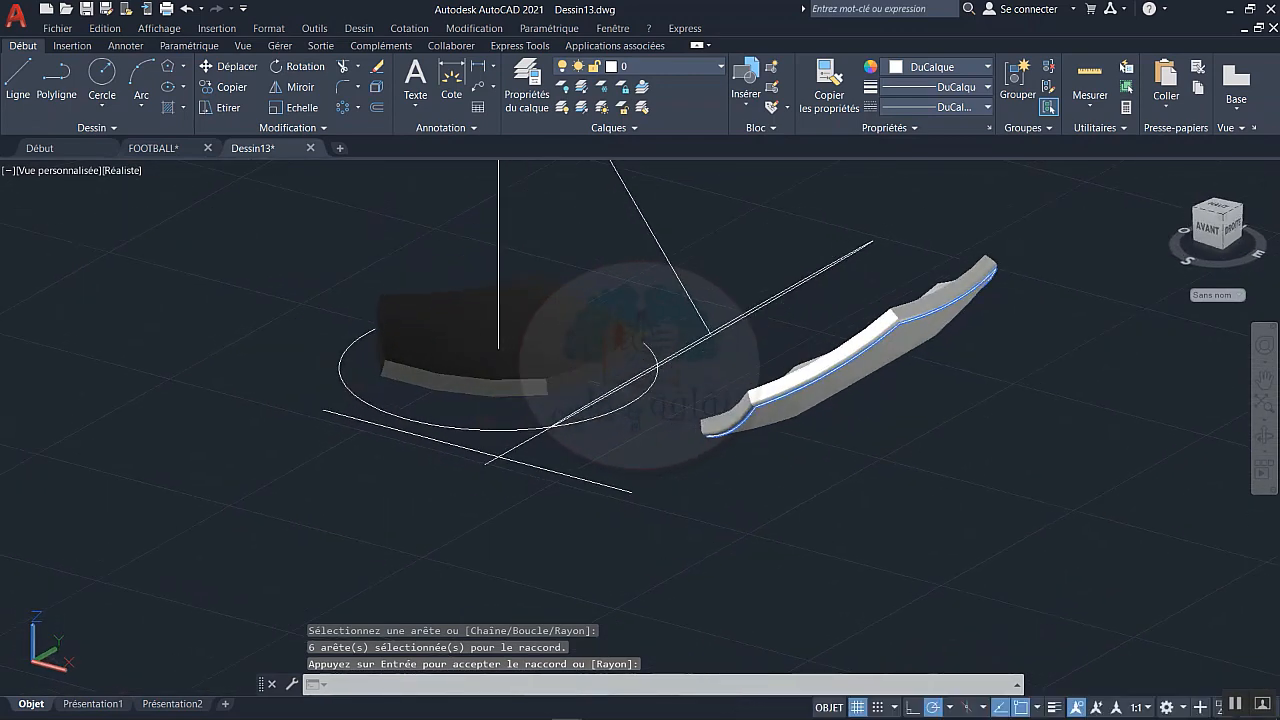
- Fillet the five edges around the pentagonal panel's outer face with ARETERACCORD, using a radius of 5
scroll(496, 378, "up", 3)
middle_click_drag(484, 390, 544, 434)
key("Return")
key("Return")
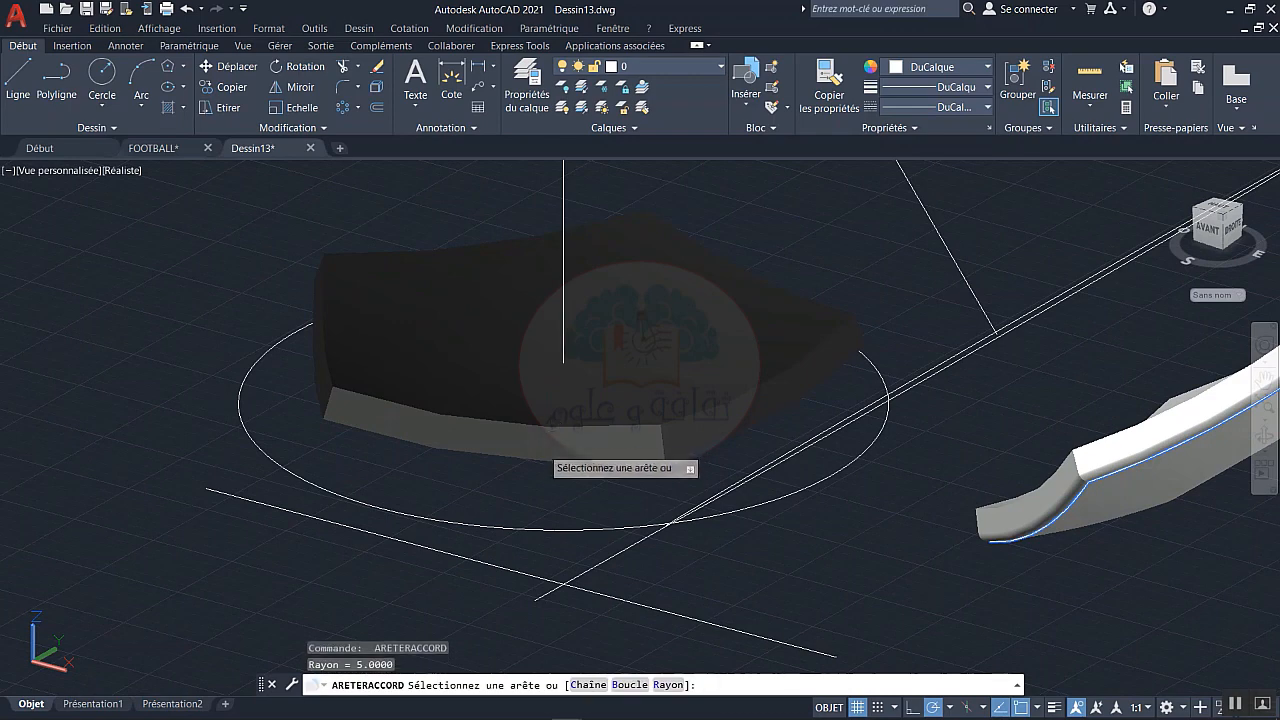
left_click(533, 452)
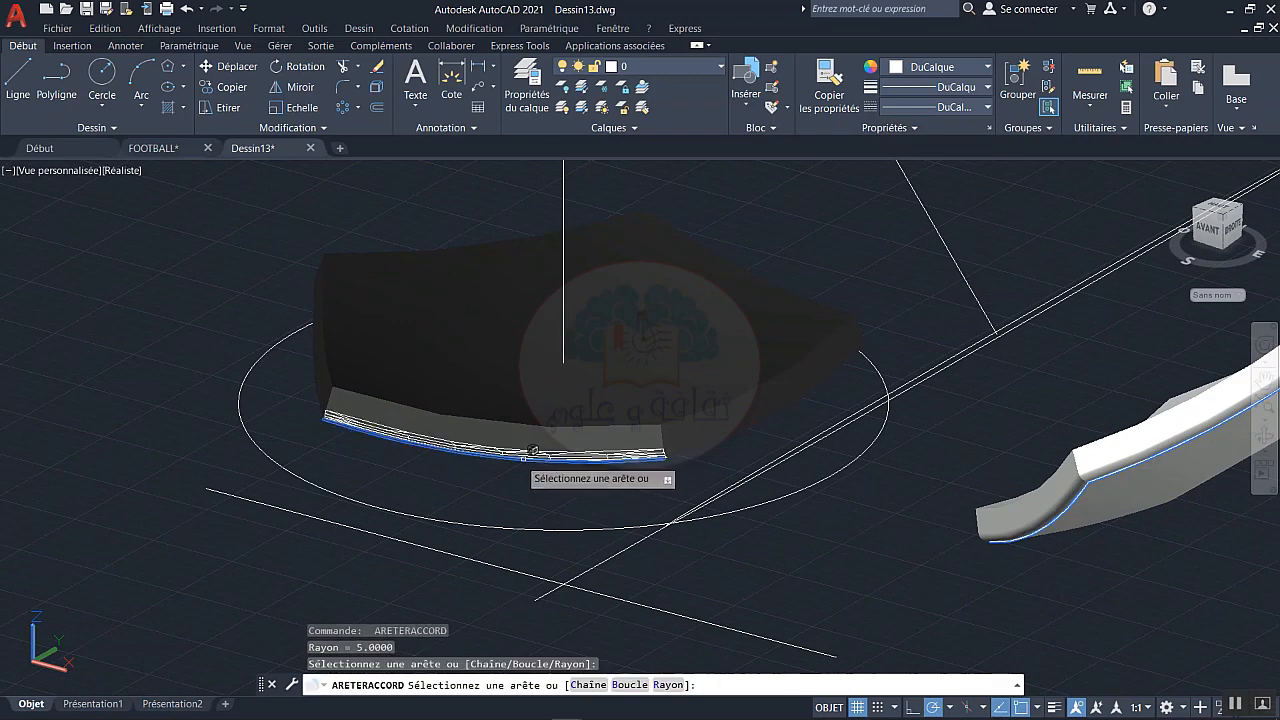
middle_click_drag(506, 456, 479, 470, "shift")
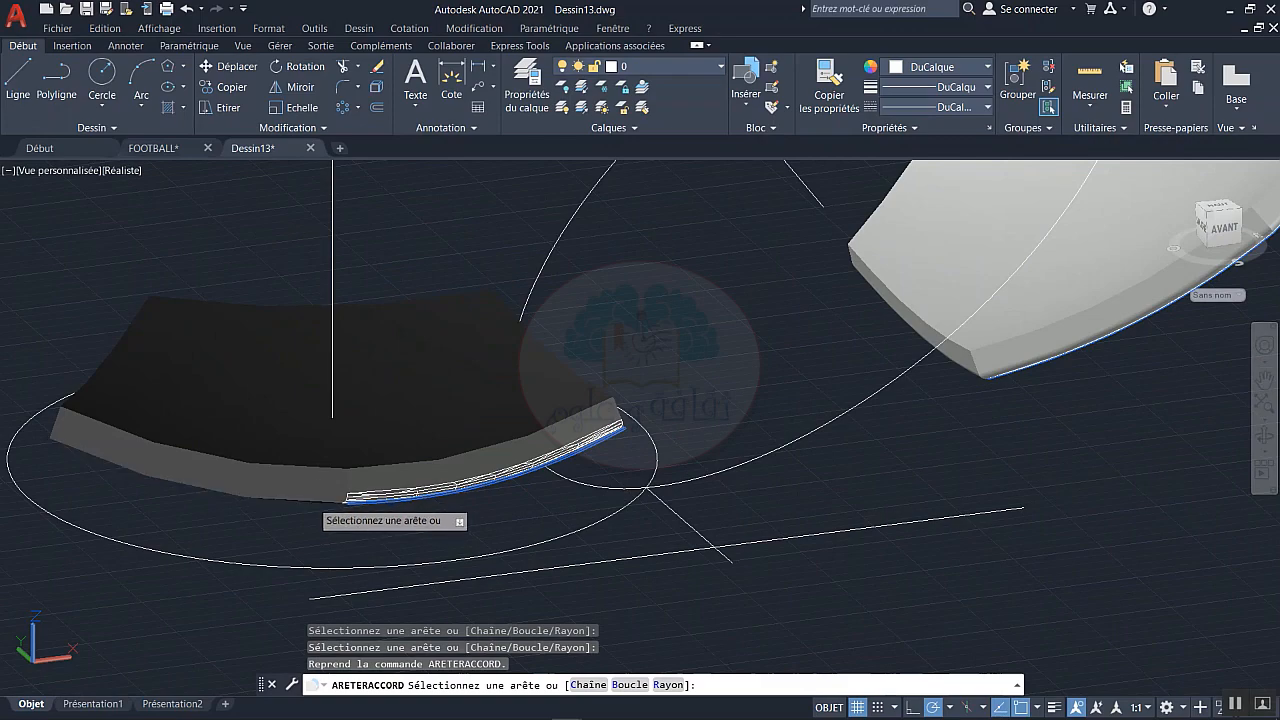
left_click(306, 496)
middle_click_drag(283, 473, 585, 475, "shift")
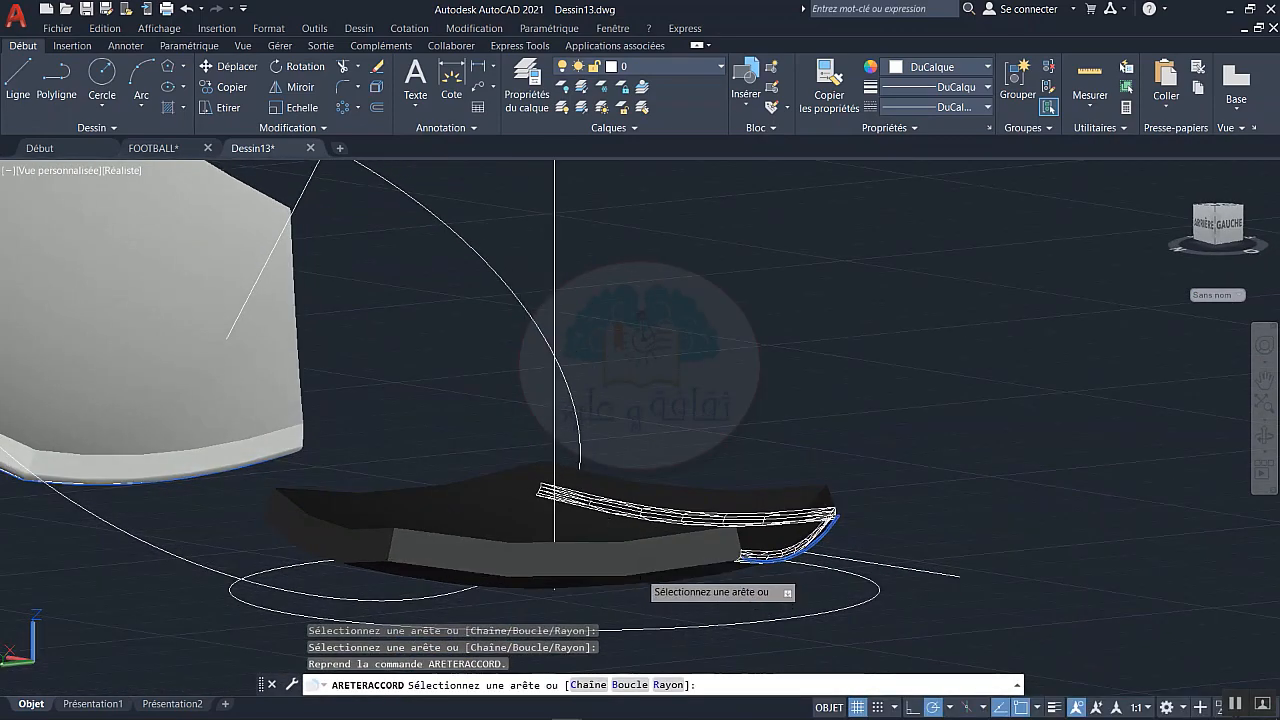
left_click(595, 566)
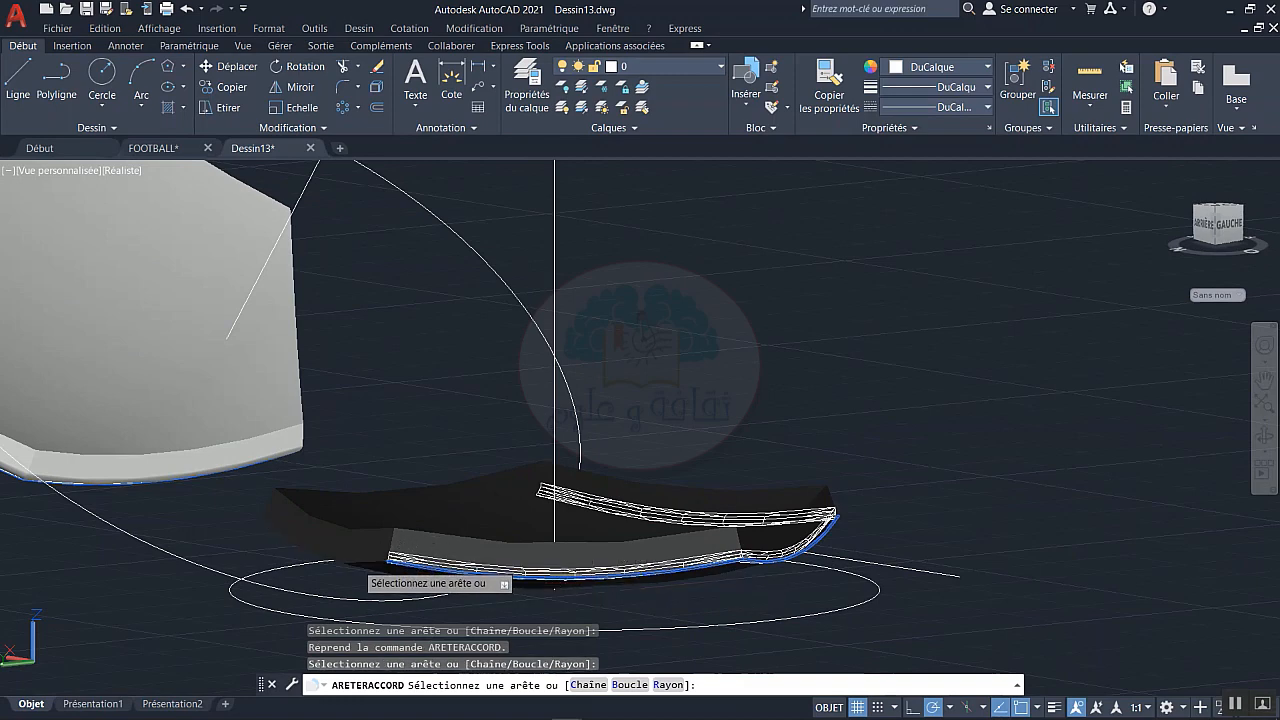
left_click(330, 551)
middle_click_drag(316, 521, 524, 567, "shift")
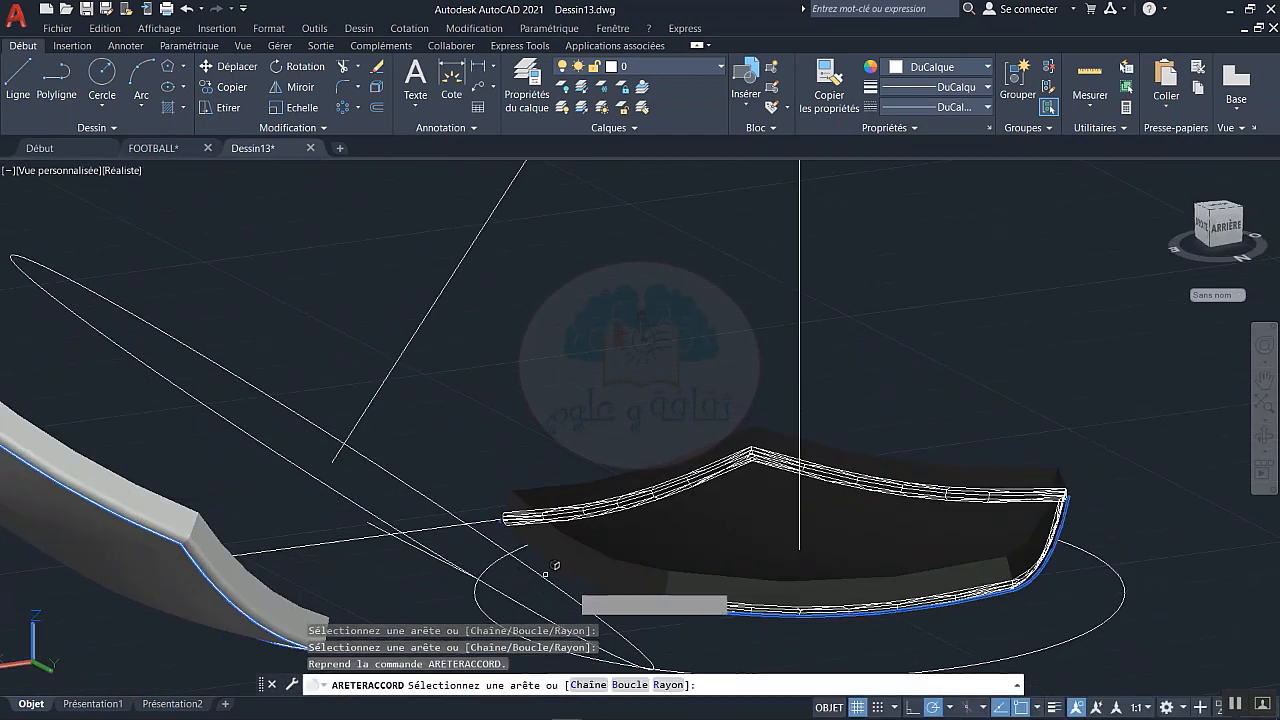
key("Return")
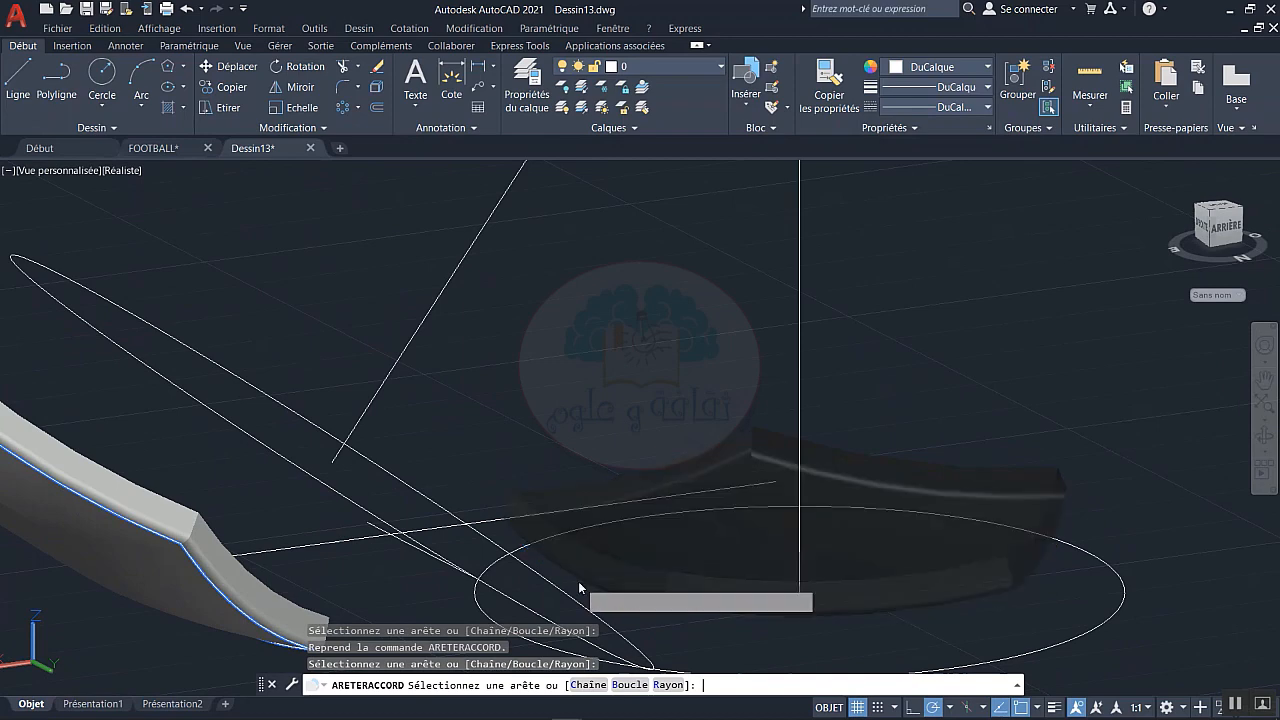
key("Return")
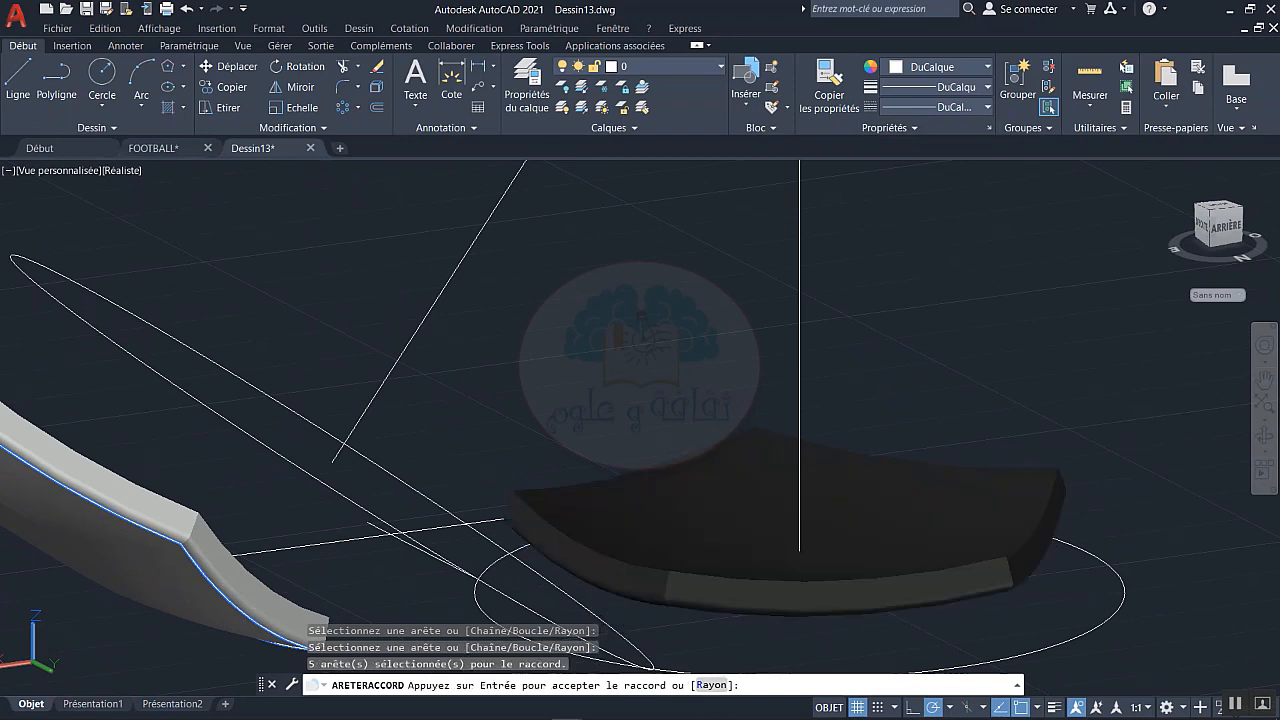
scroll(627, 562, "down", 2)
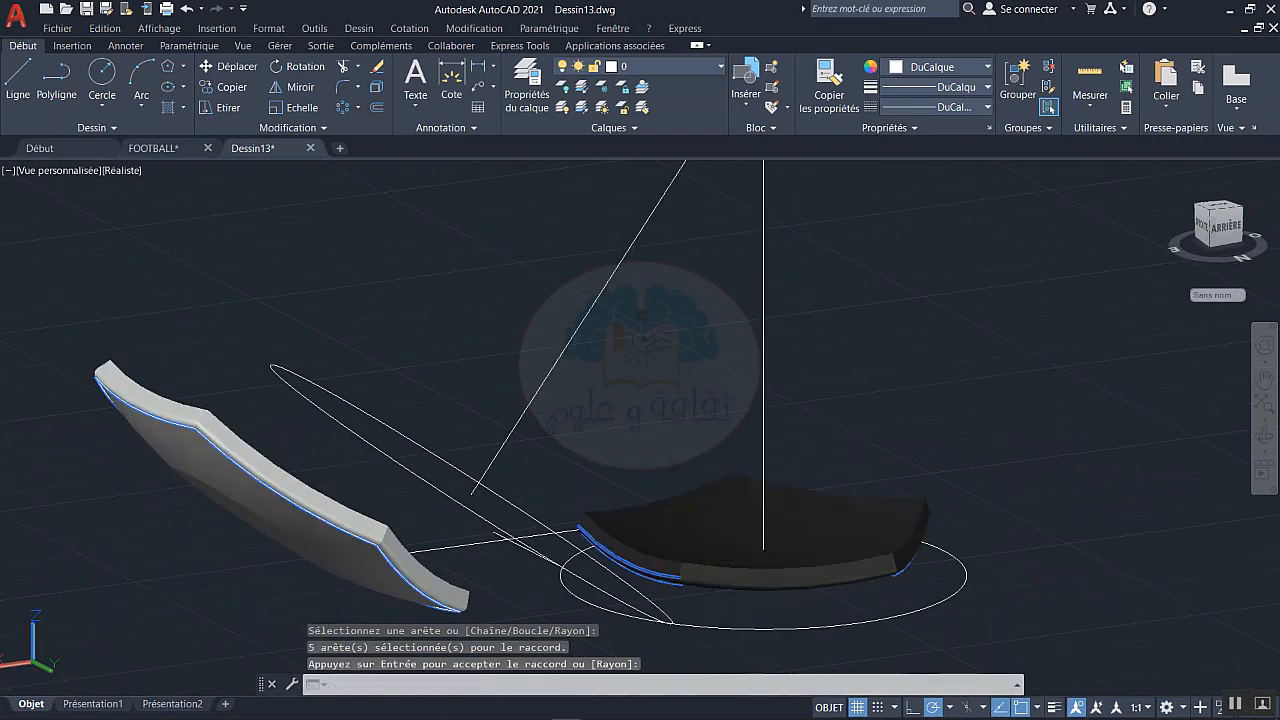
- In the Haut view, move the hexagonal panel 200 units at 180°, back against the pentagonal panel
middle_click_drag(735, 575, 594, 634, "shift")
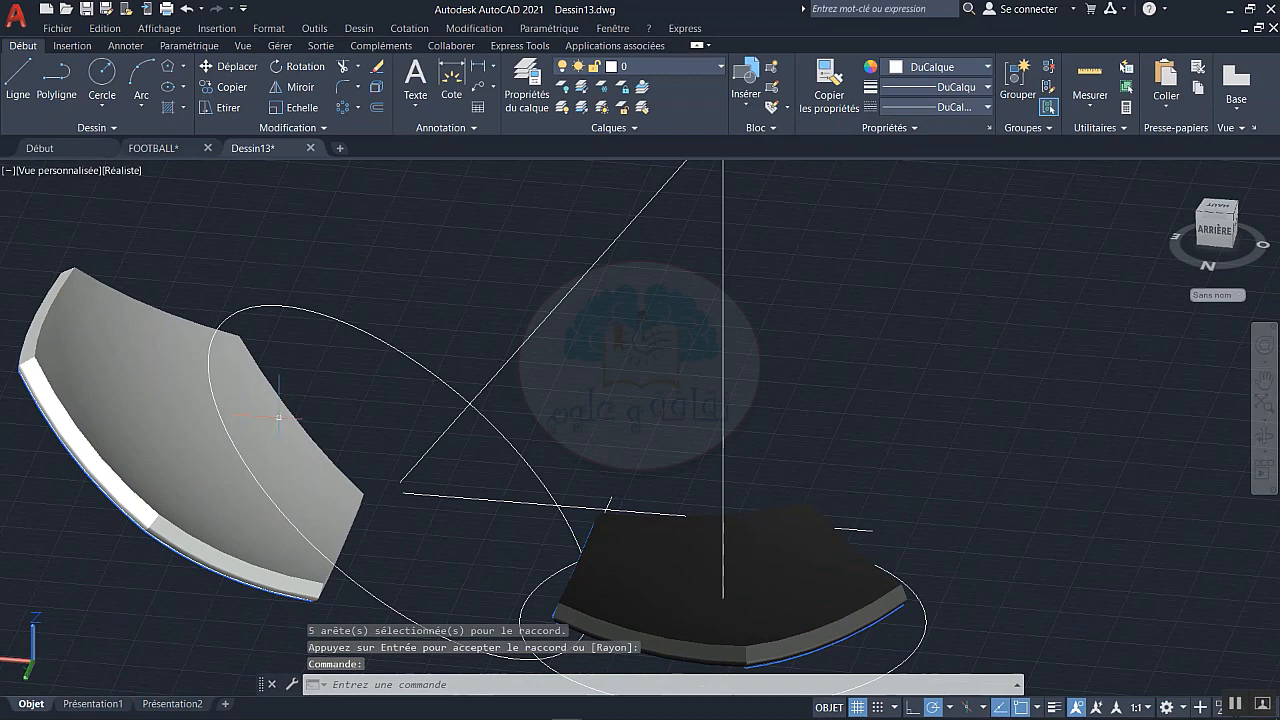
left_click(80, 171)
left_click(98, 209)
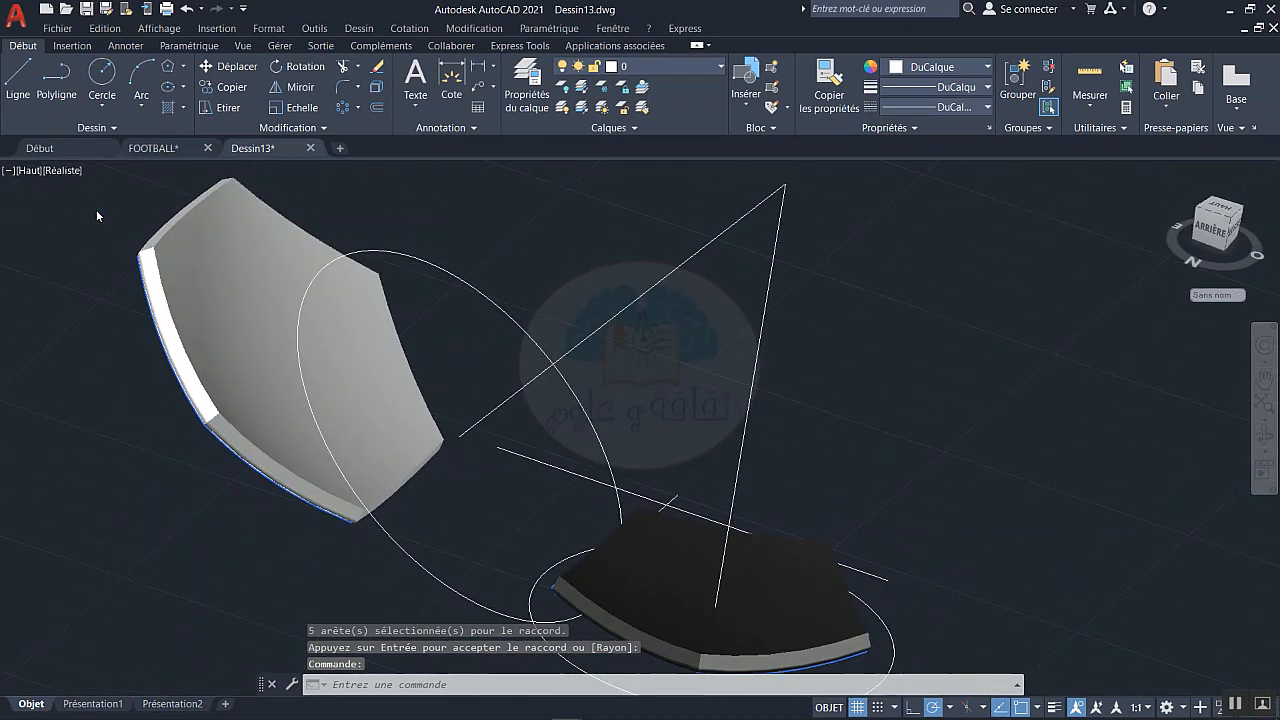
left_click(875, 416)
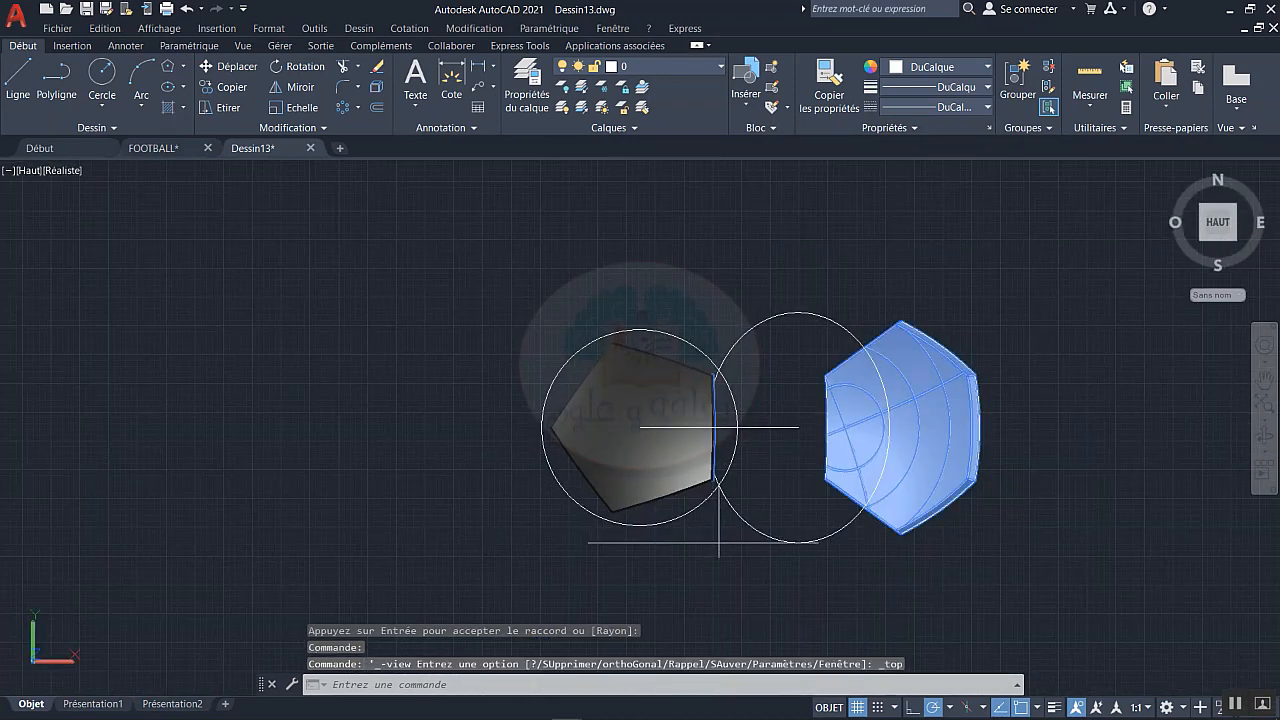
right_click(940, 298)
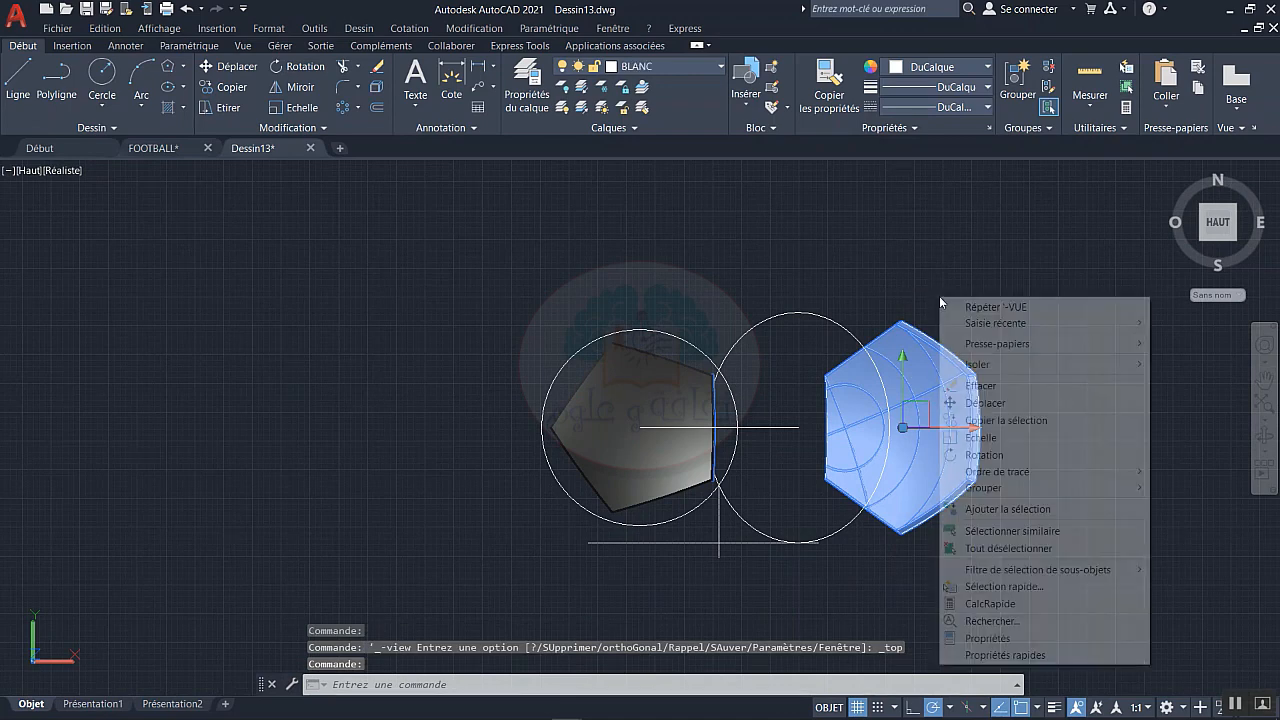
left_click(985, 403)
left_click(995, 250)
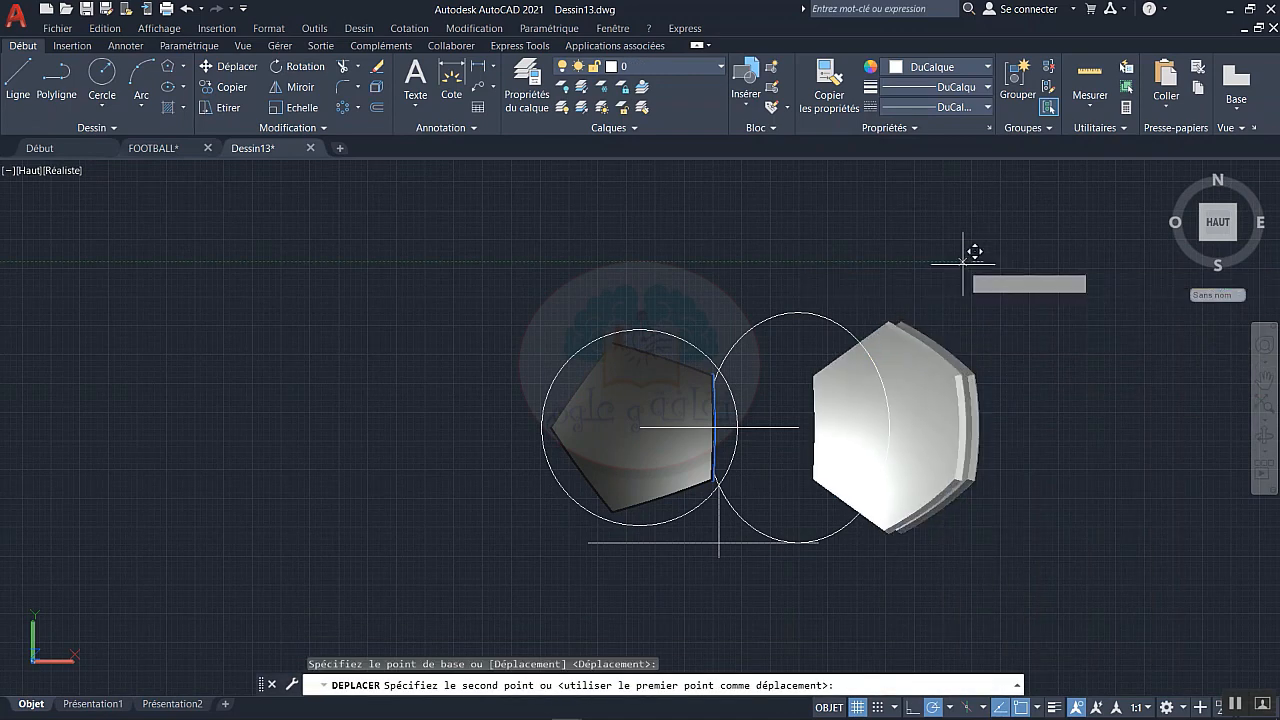
type("200")
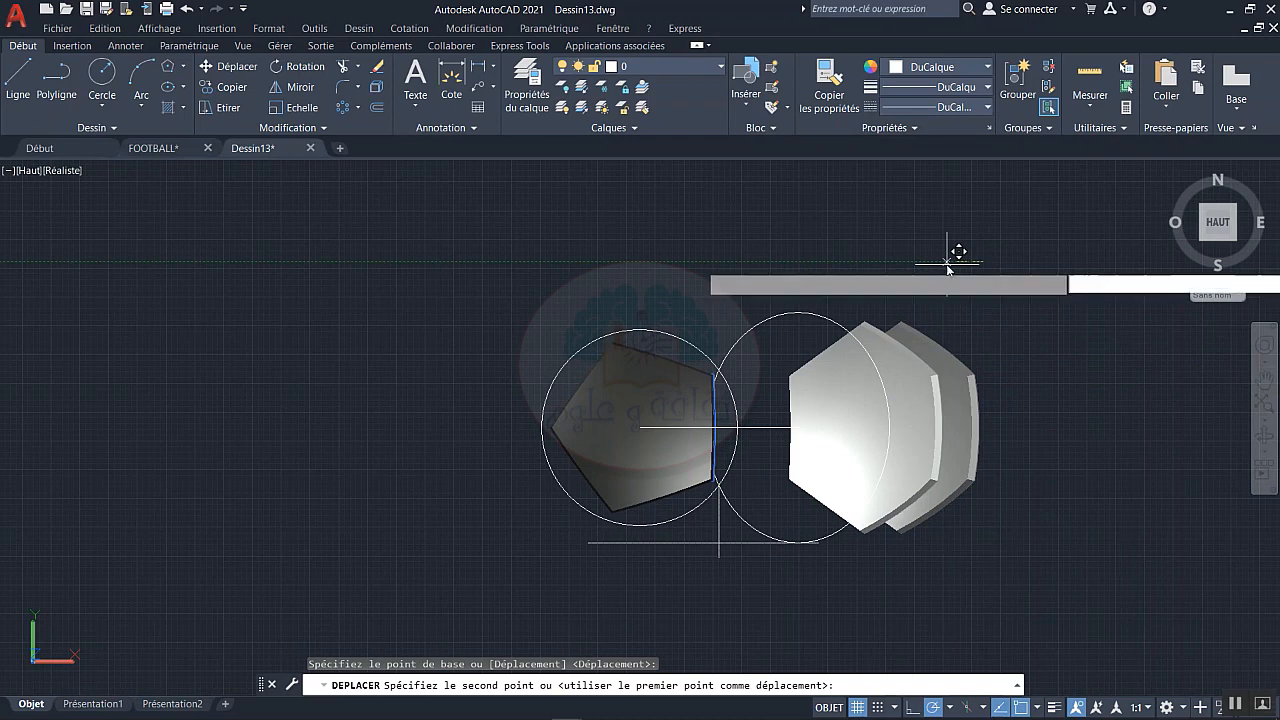
key("Return")
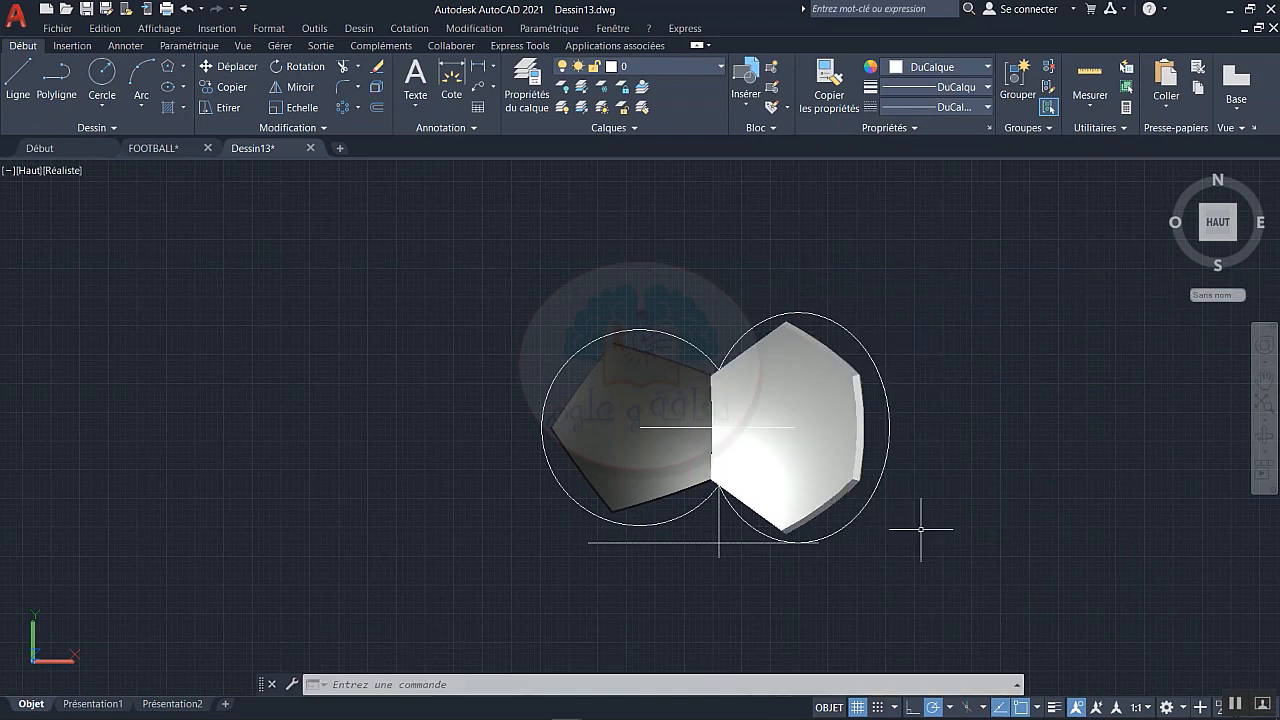
- Create a polar array of the hexagonal panel with RESEAUPOLAIRE, centred on the circle around the pentagonal panel
middle_click_drag(920, 530, 1025, 390, "shift")
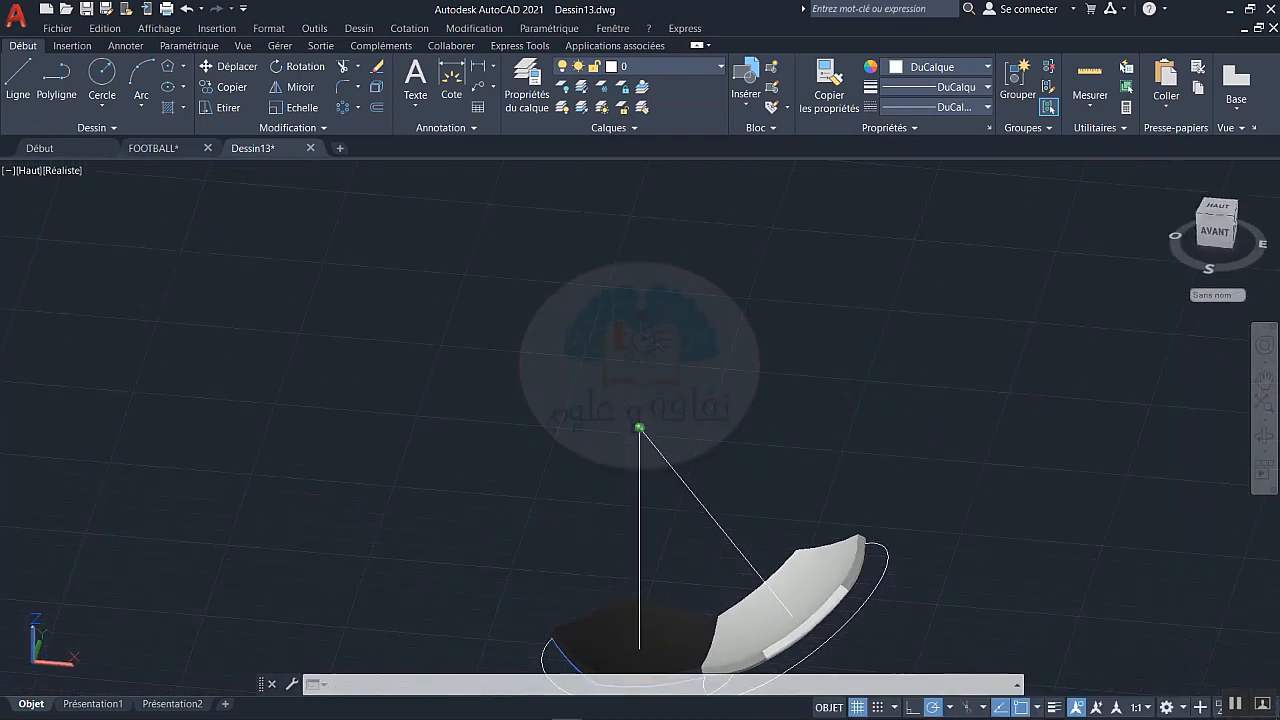
middle_click_drag(864, 578, 894, 430)
scroll(890, 433, "up", 2)
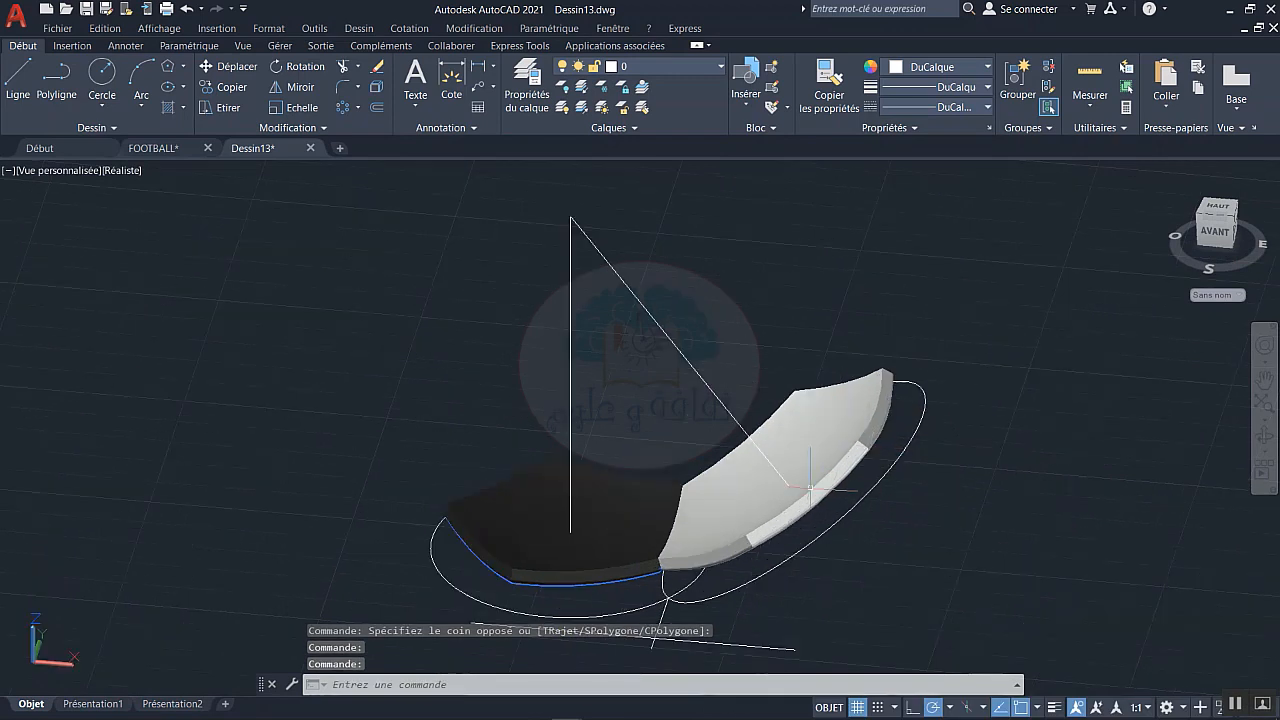
left_click(810, 487)
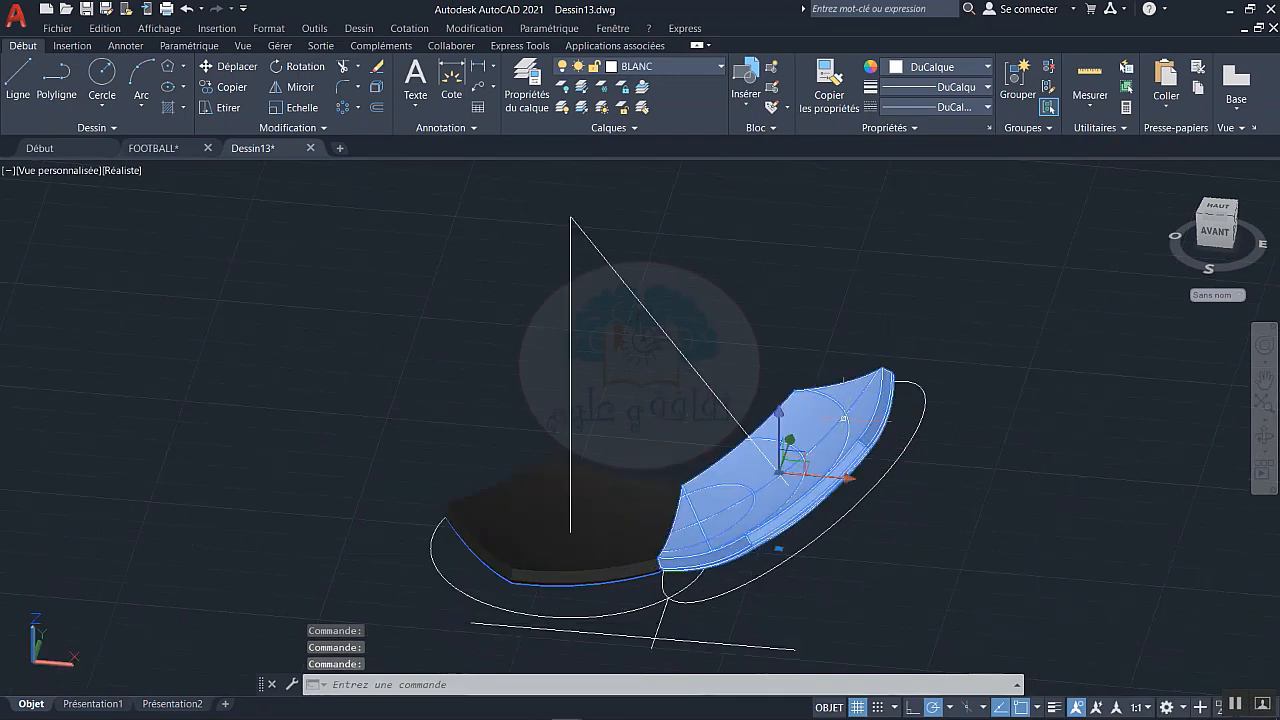
type("RES")
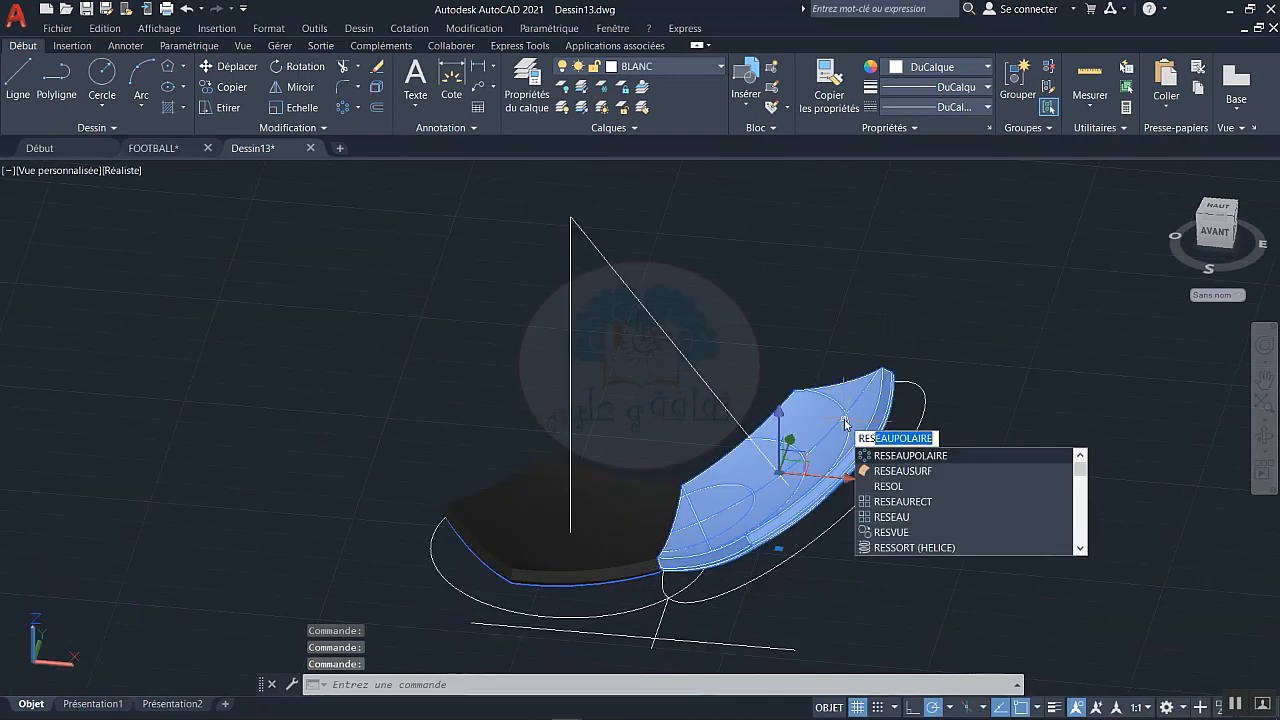
left_click(884, 458)
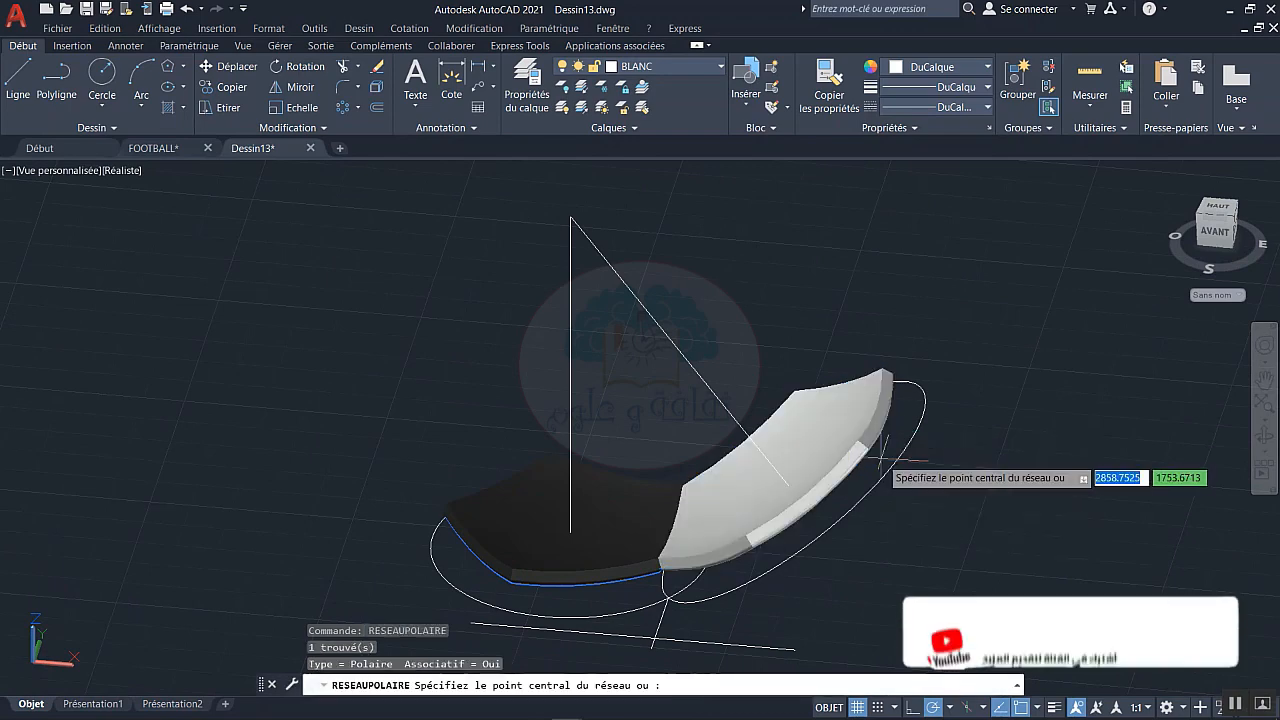
middle_click_drag(668, 574, 714, 534, "shift")
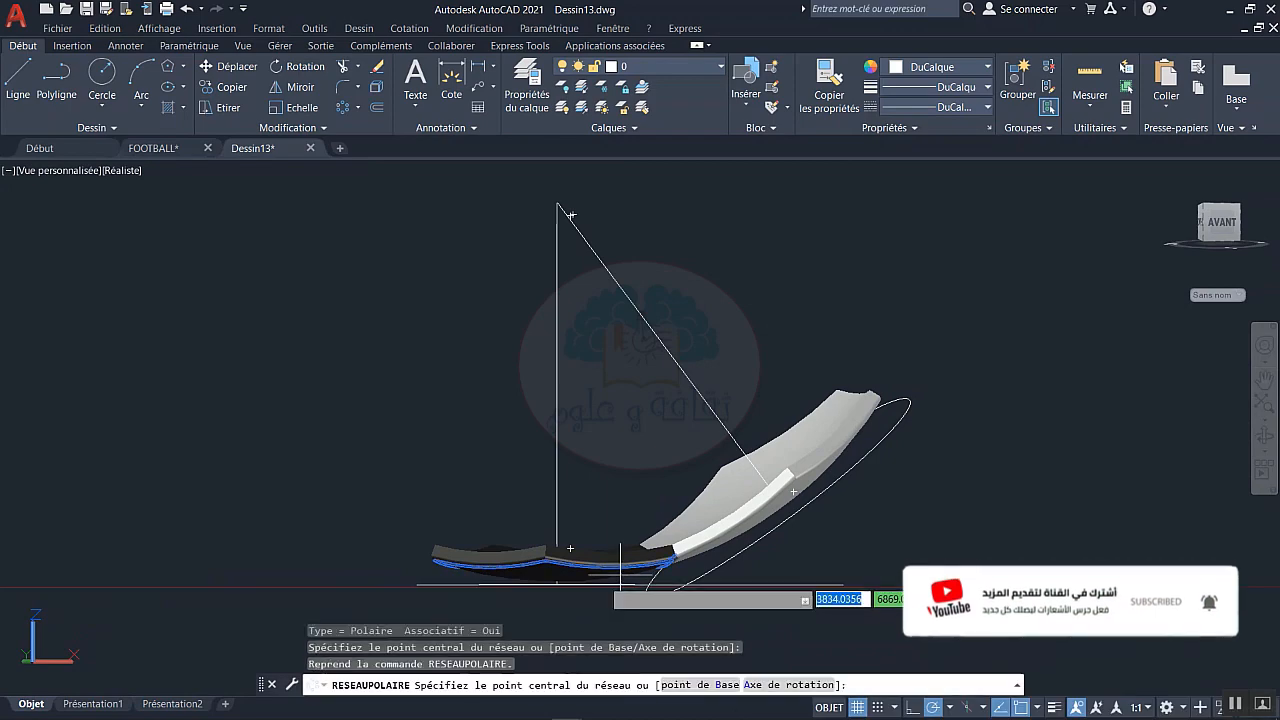
scroll(513, 609, "up", 4)
middle_click_drag(514, 609, 517, 599, "shift")
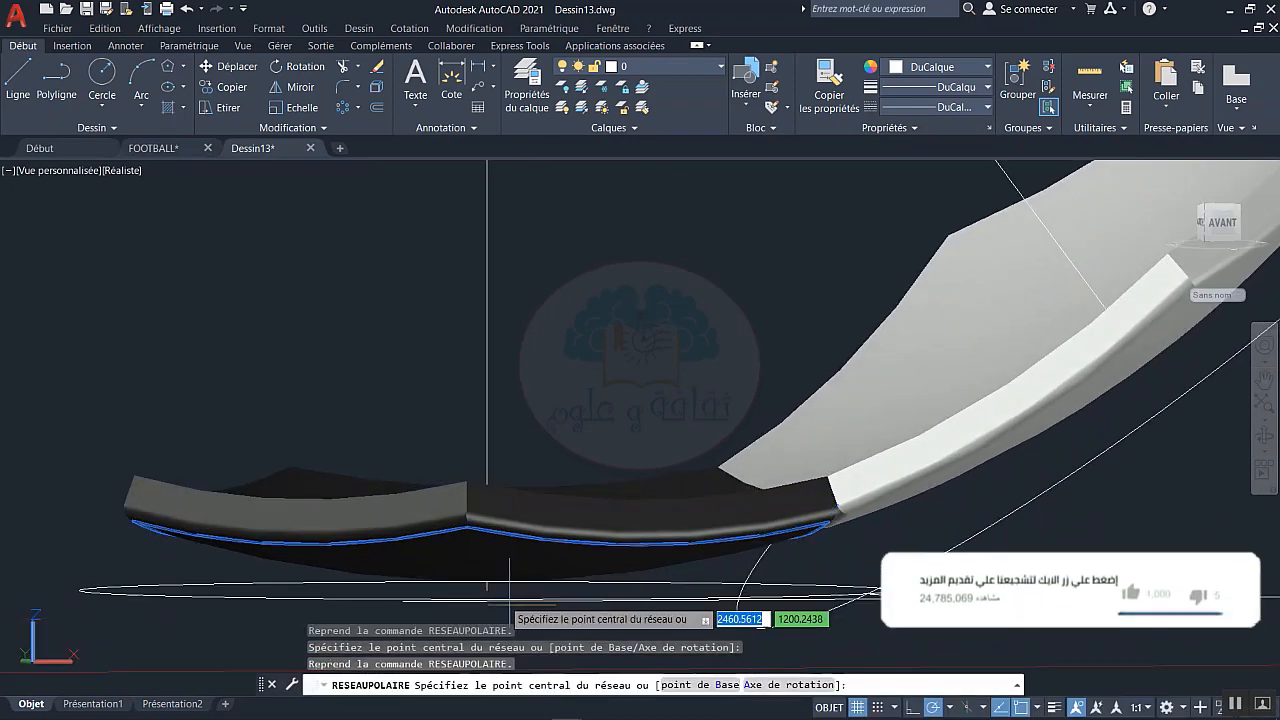
left_click(487, 591)
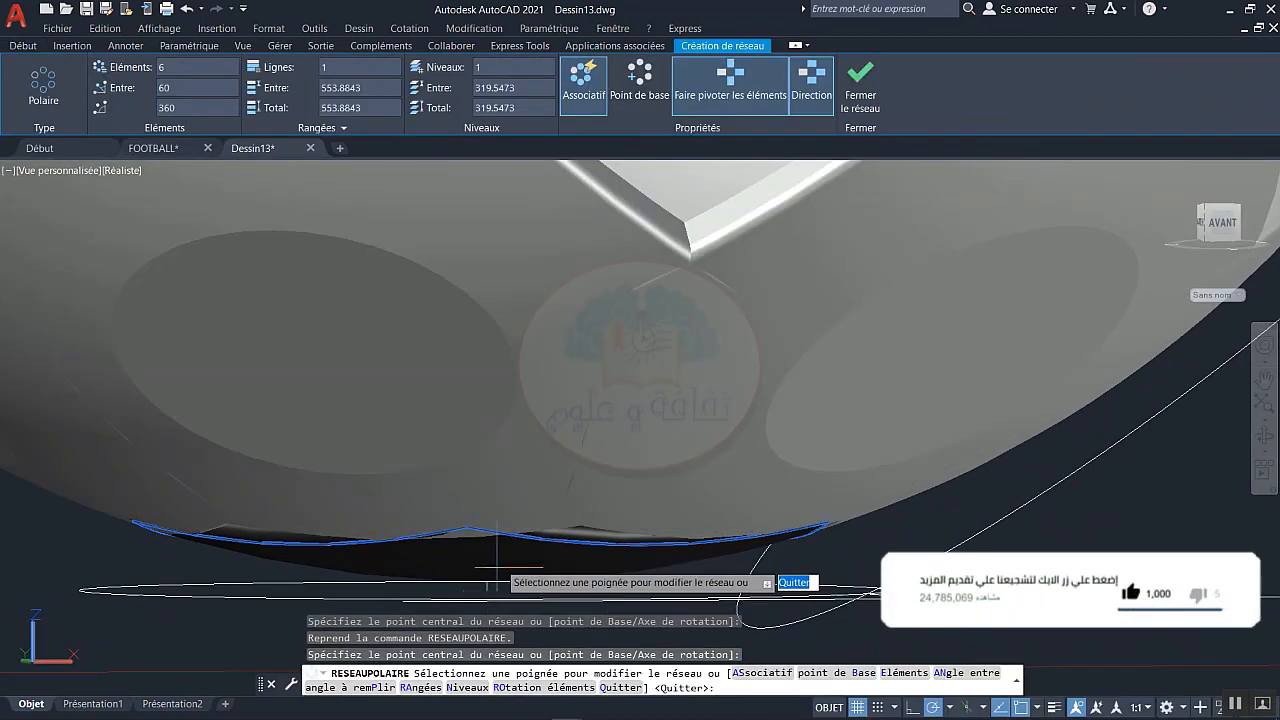
- Set the polar array's number of elements to 5 and finish the array
scroll(492, 455, "down", 5)
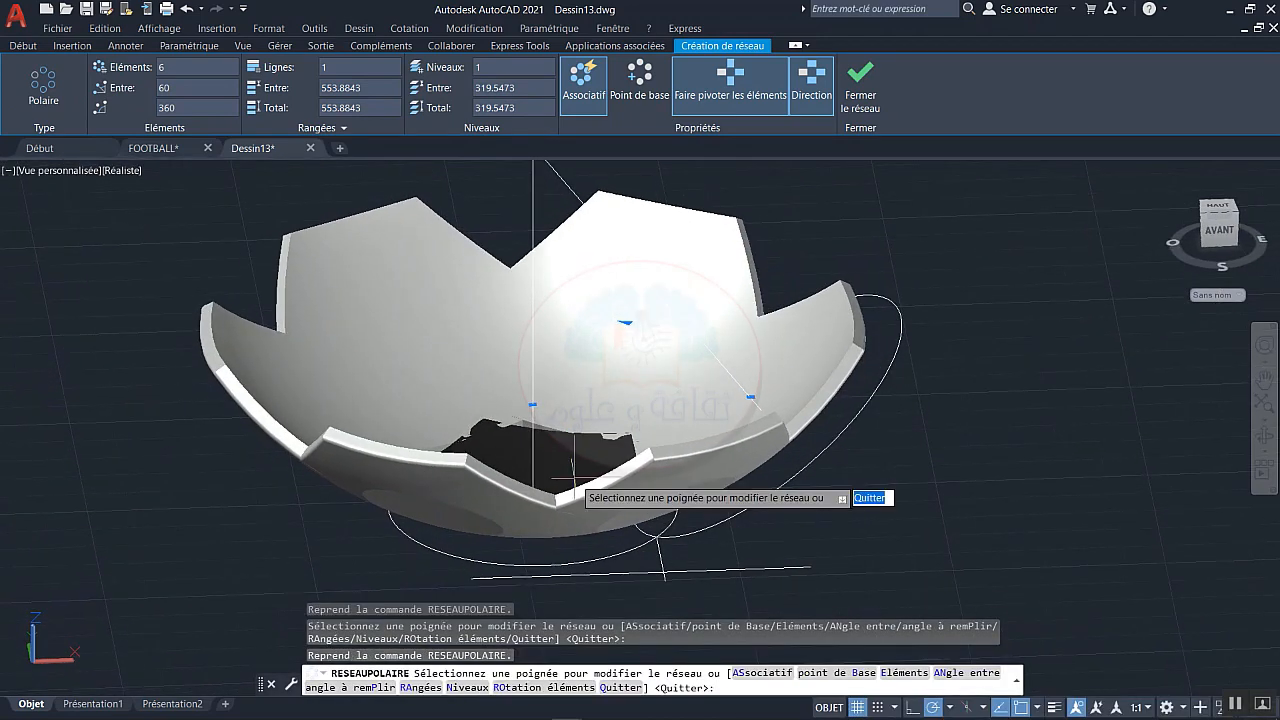
key("Return")
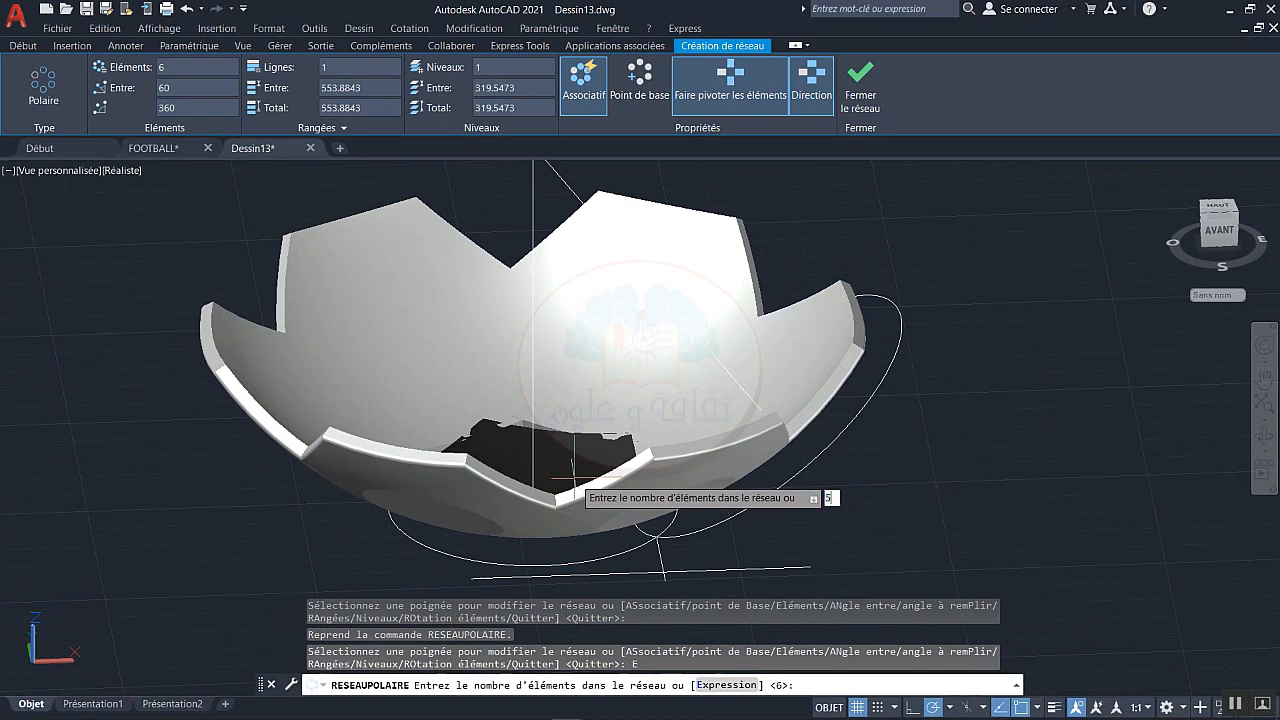
key("Return")
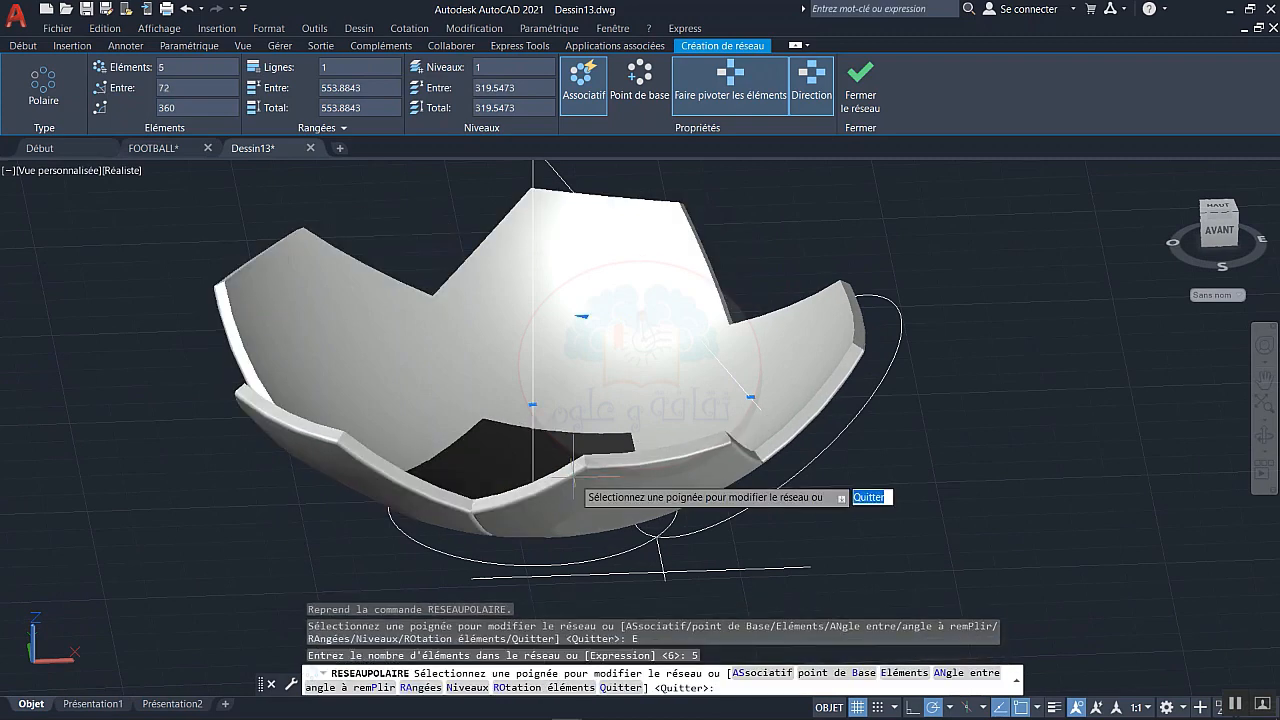
key("Return")
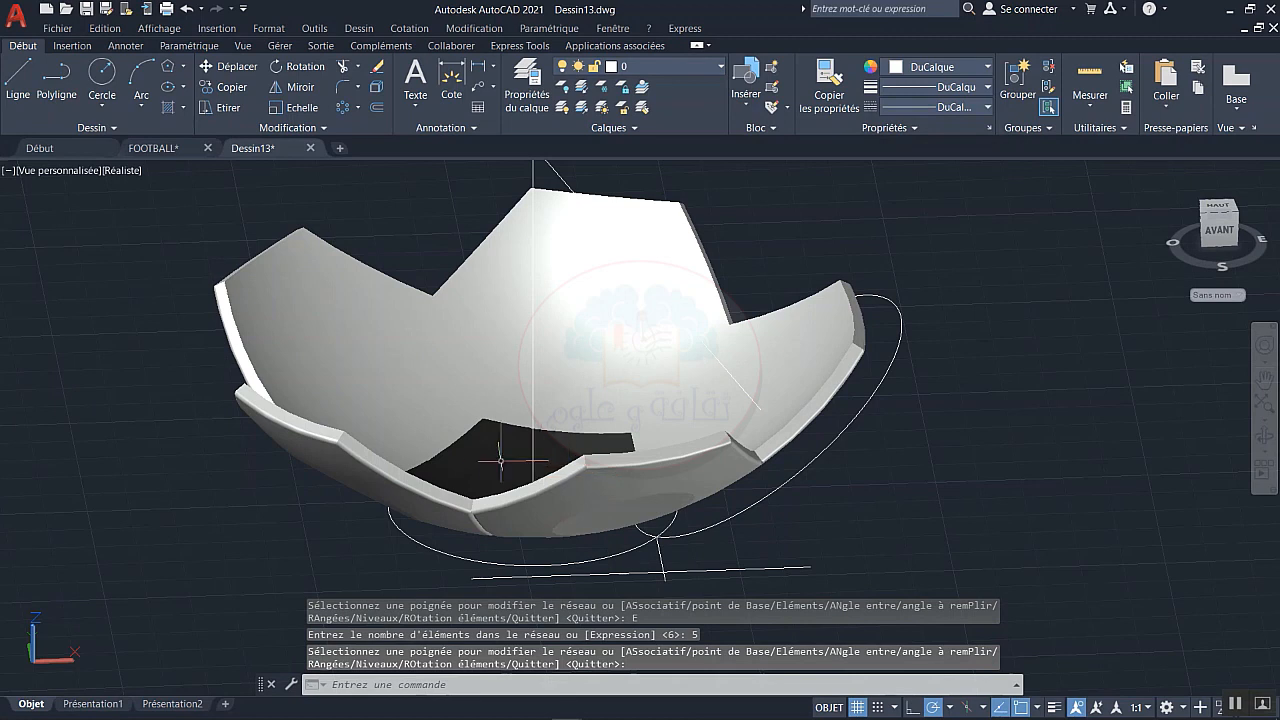
- Copy the black pentagonal panel to the empty space beside the ring of hexagonal panels
left_click(500, 460)
right_click(489, 466)
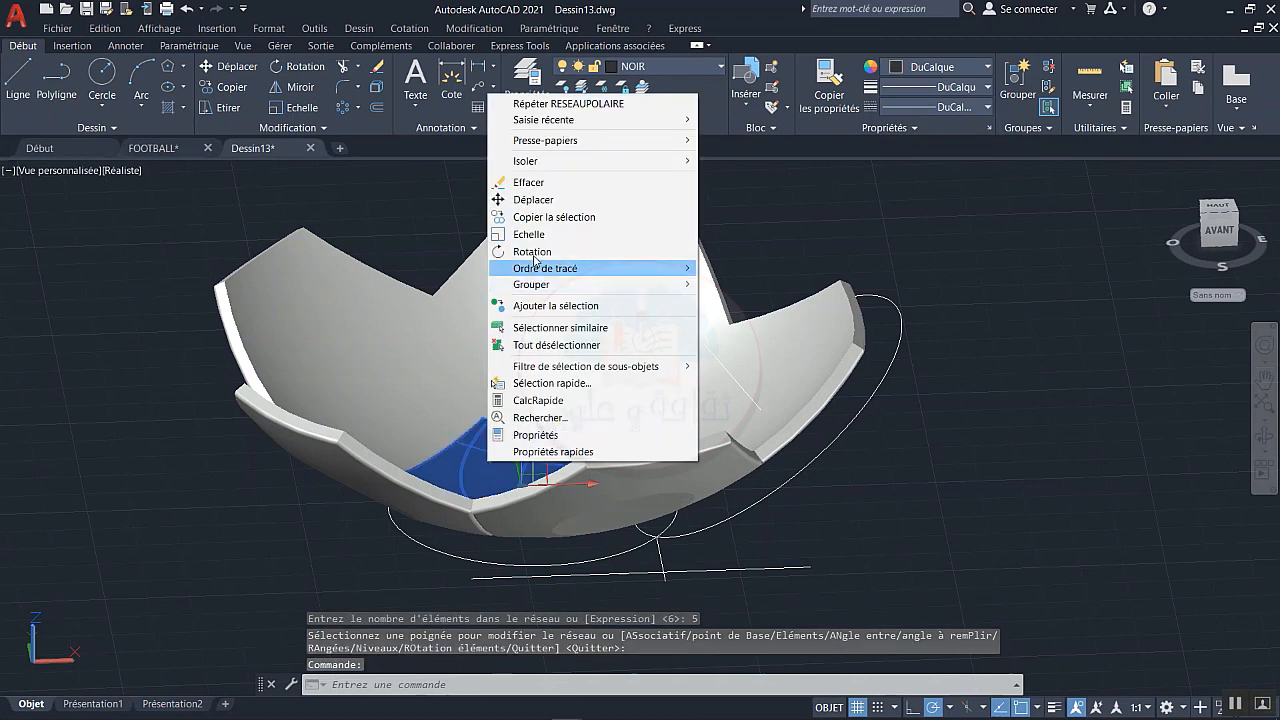
left_click(554, 217)
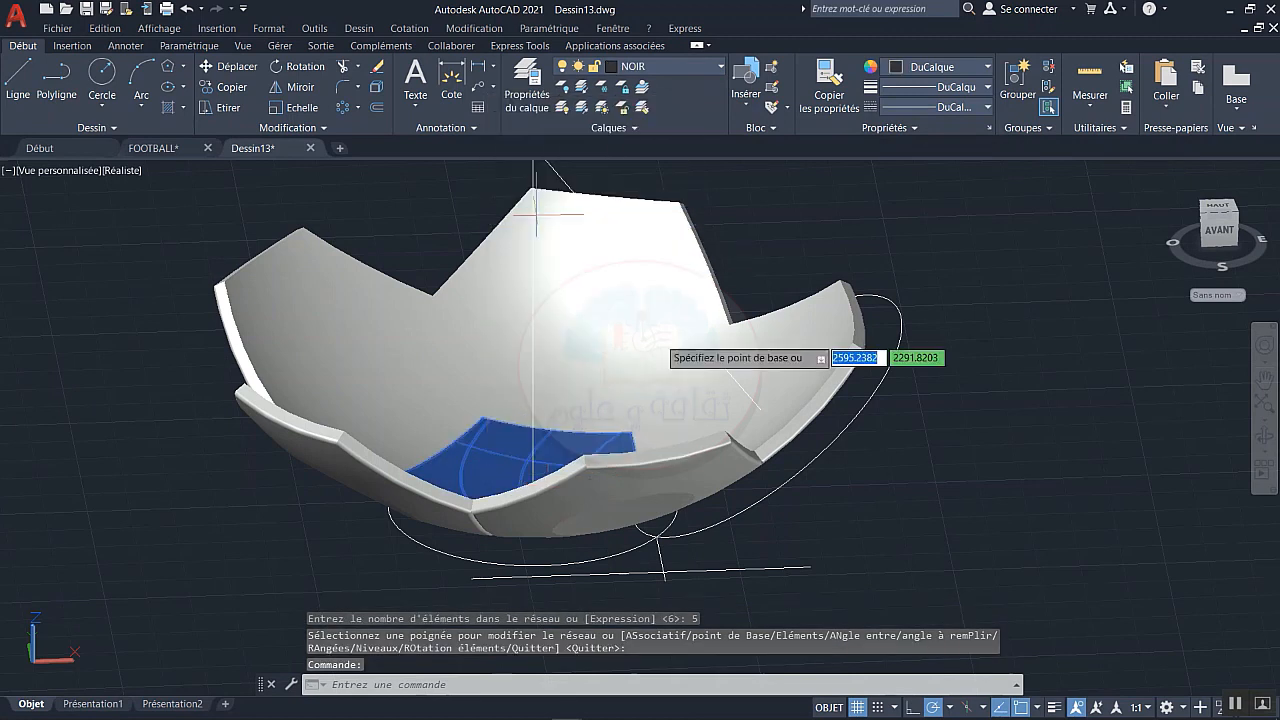
left_click(757, 543)
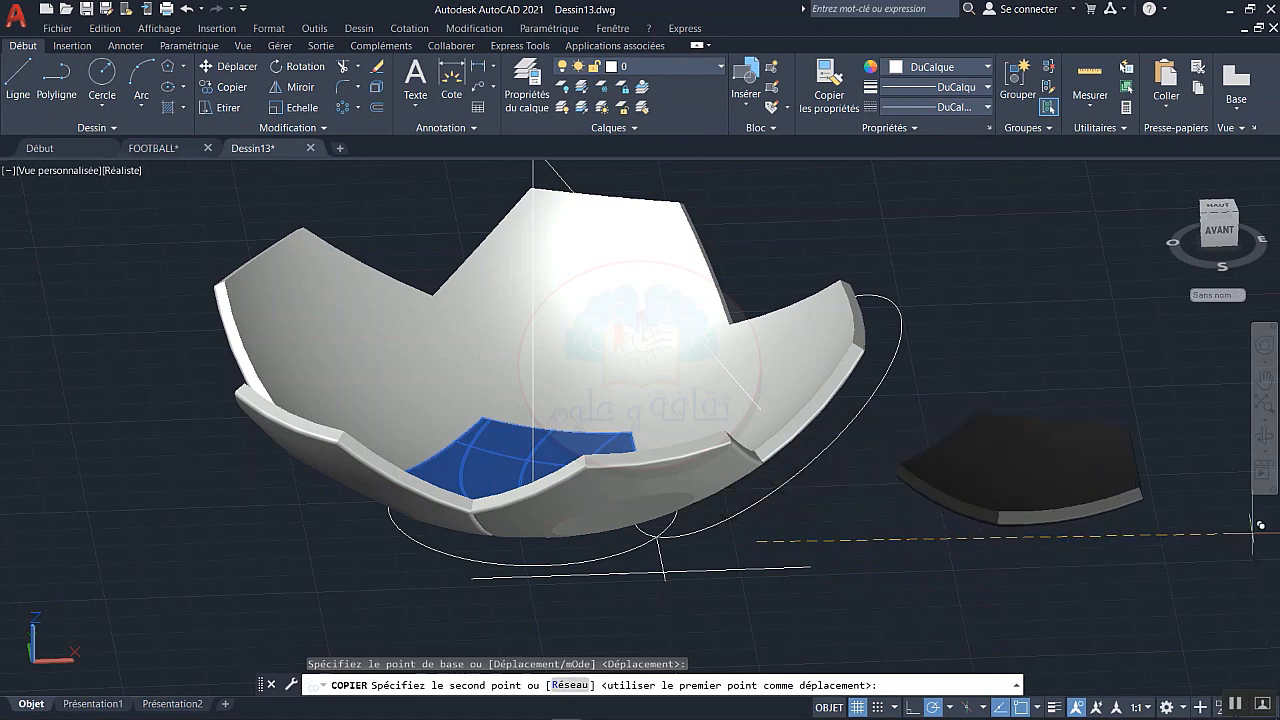
left_click(1252, 535)
key("Return")
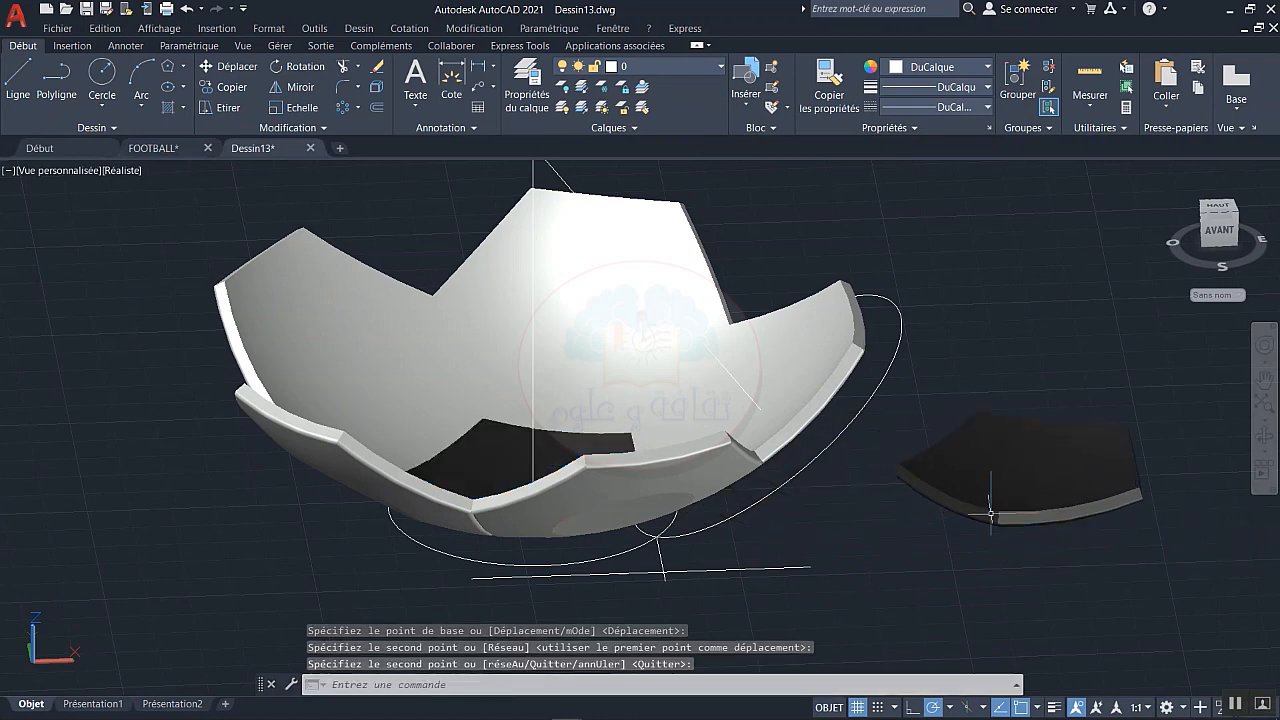
- Start ALIGNER3D on the copied black pentagonal panel and specify three of its adjacent corners as the source points
middle_click_drag(991, 514, 1006, 560, "shift")
middle_click_drag(938, 492, 931, 586)
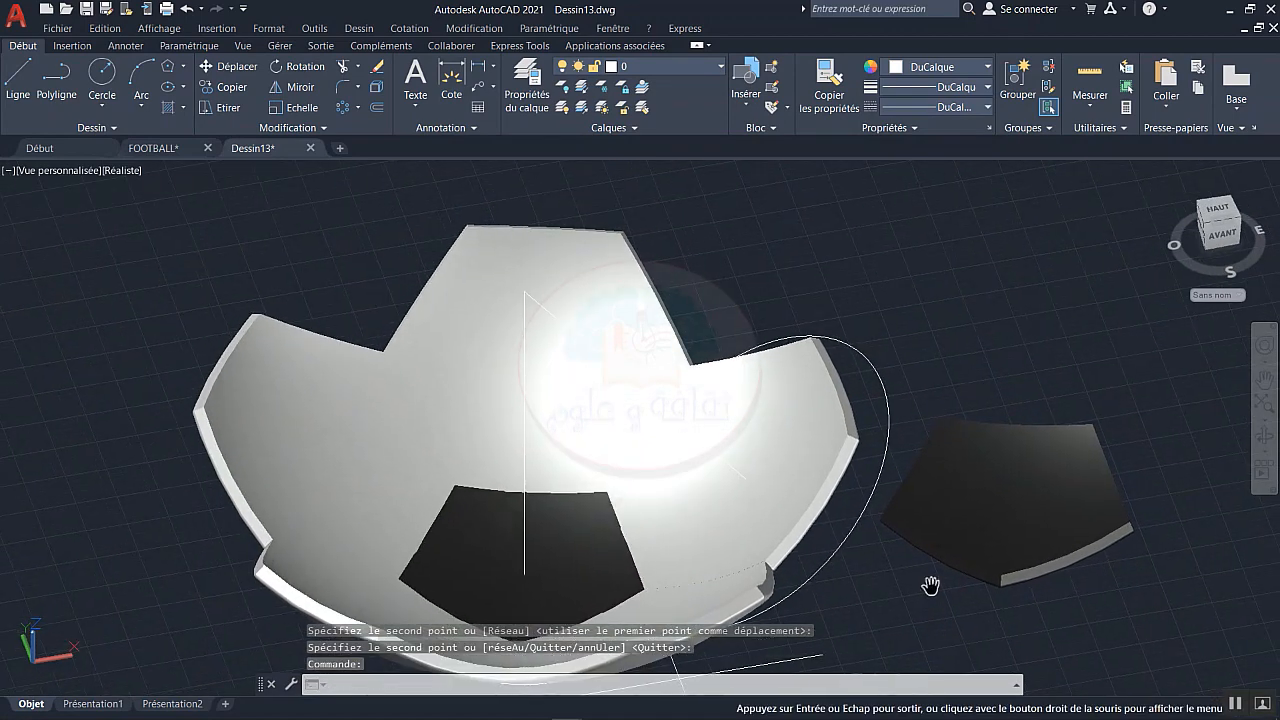
right_click(957, 520)
left_click(998, 261)
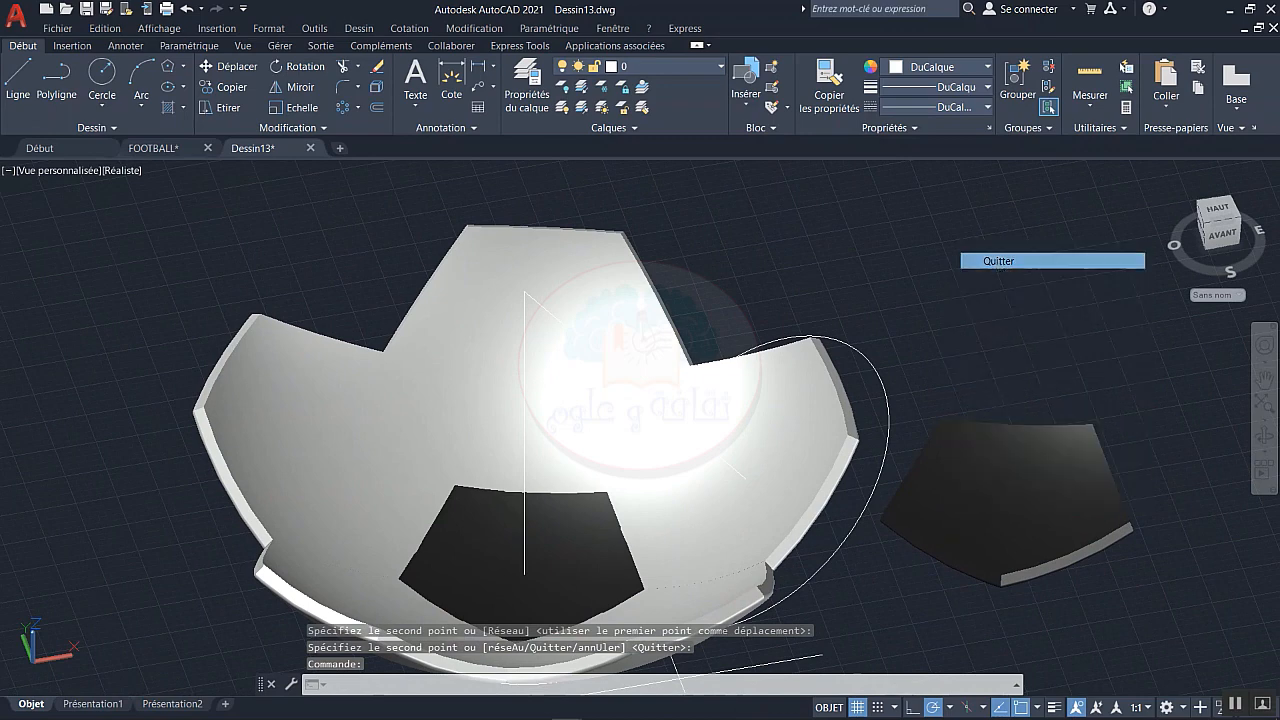
left_click(980, 510)
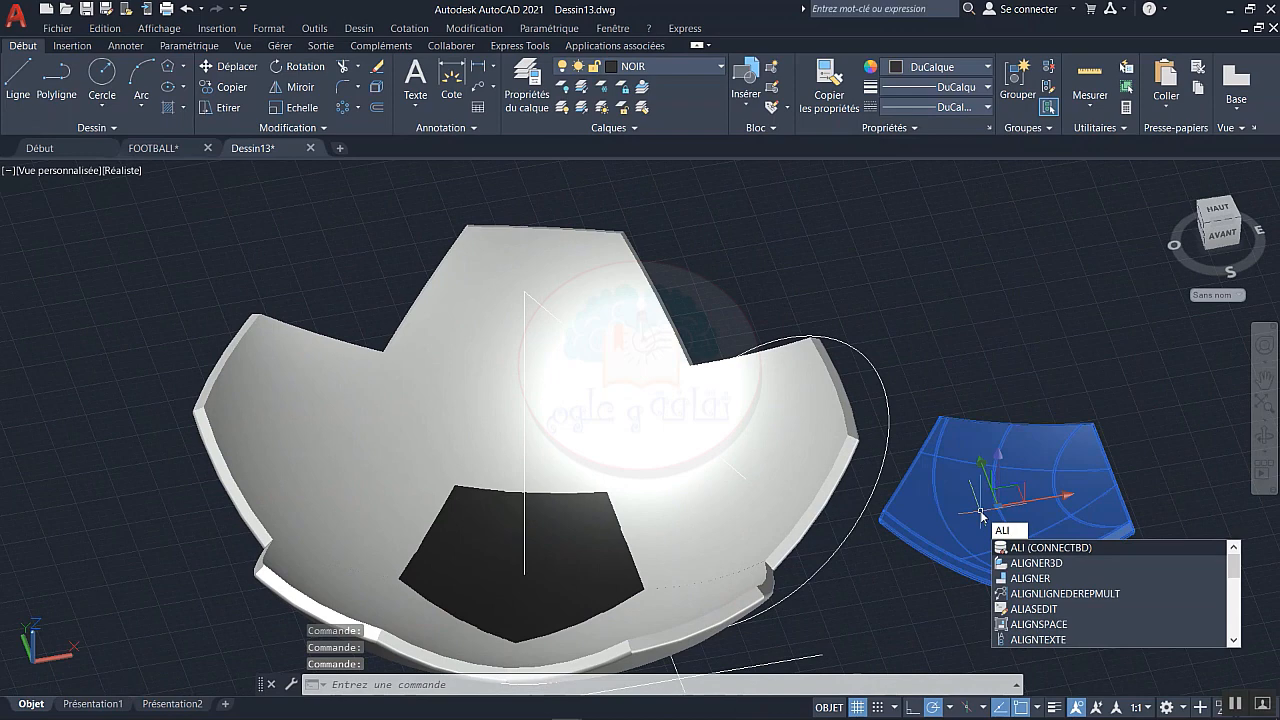
left_click(1030, 563)
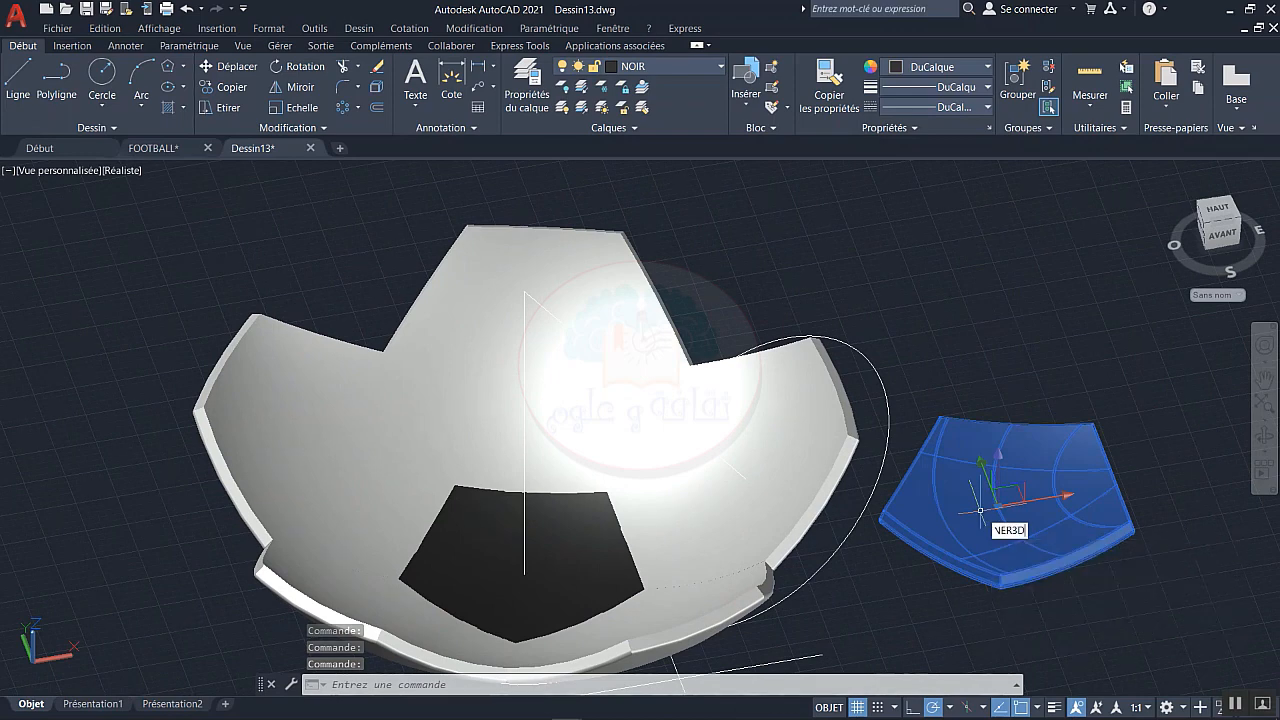
middle_click_drag(928, 532, 935, 560)
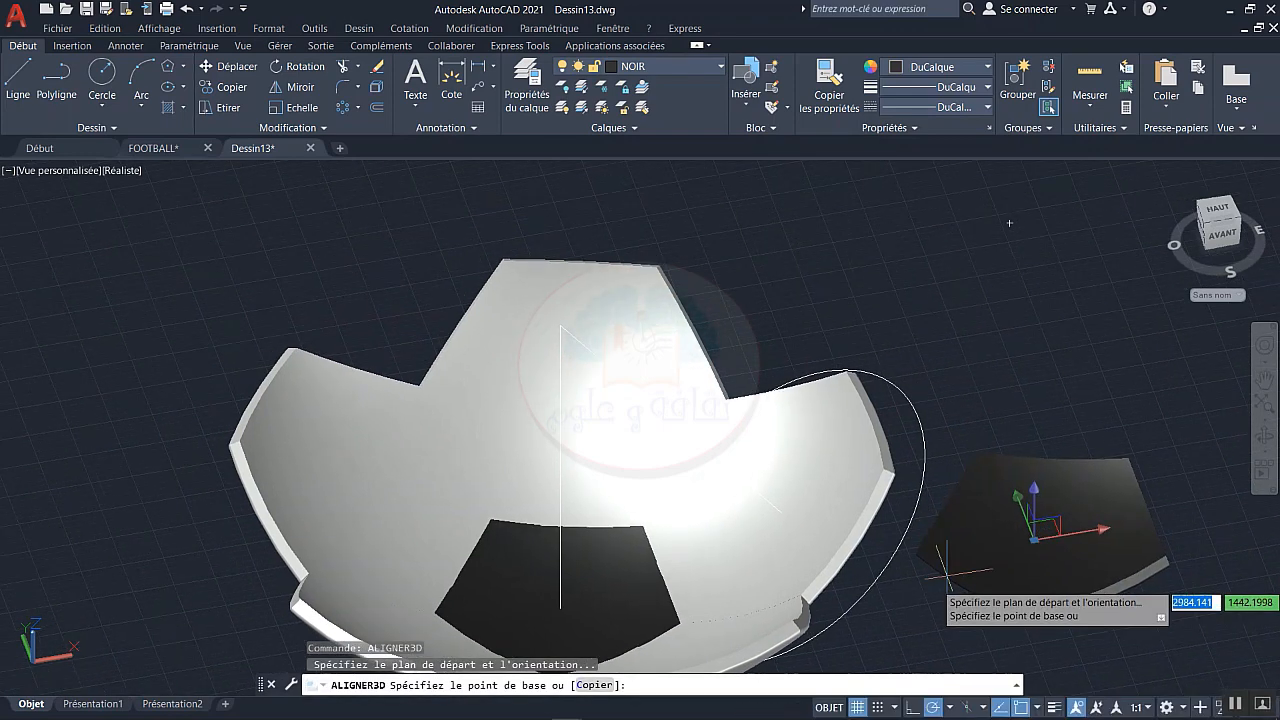
scroll(930, 560, "up", 3)
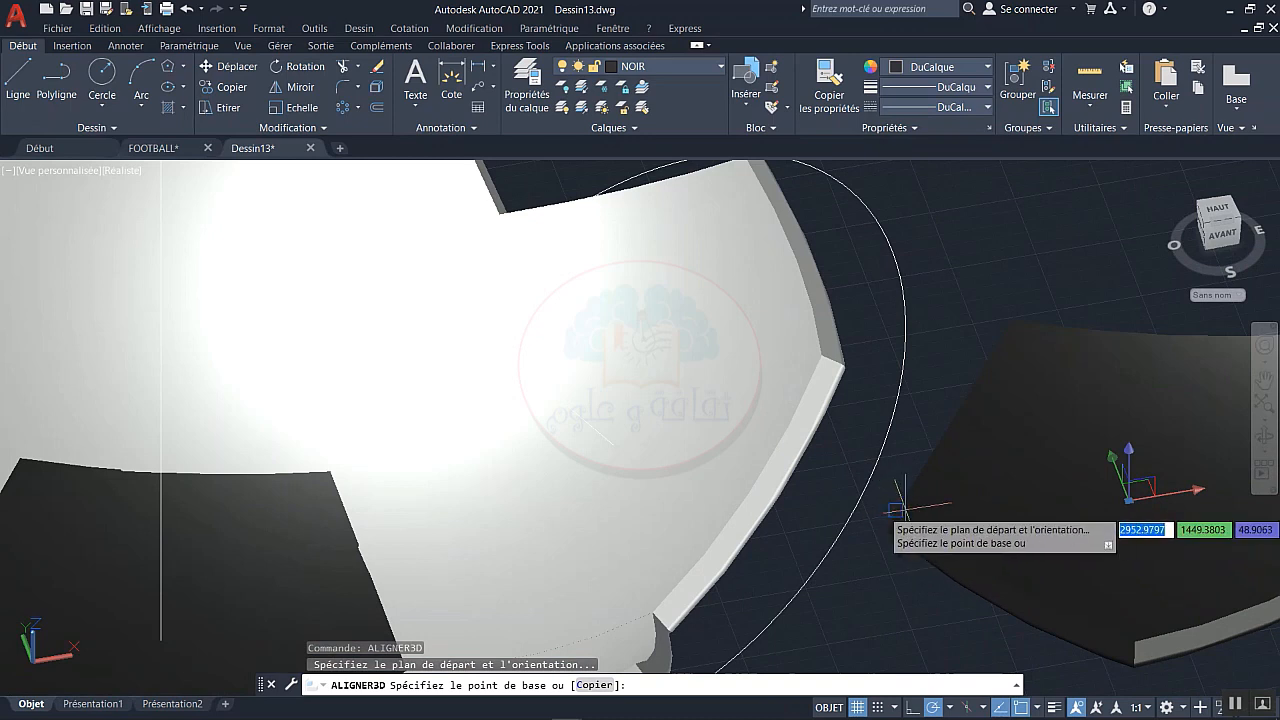
left_click(890, 510)
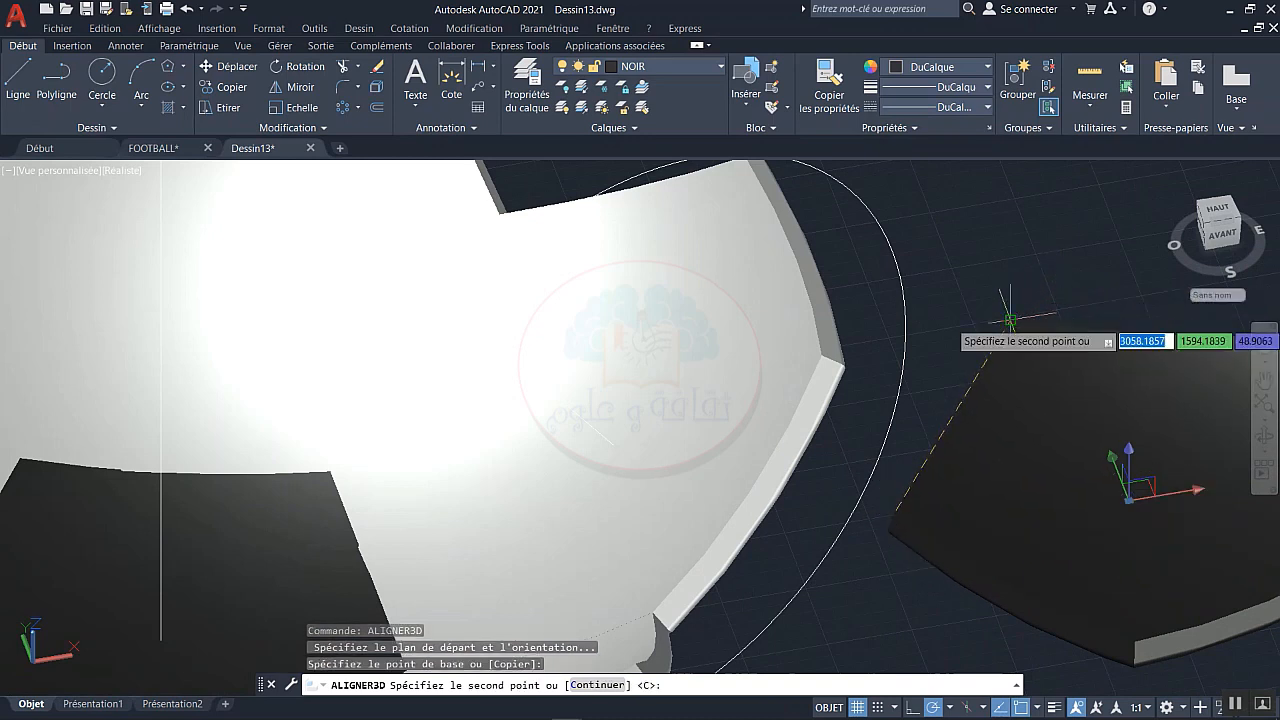
scroll(1010, 322, "up", 2)
scroll(1006, 328, "up", 2)
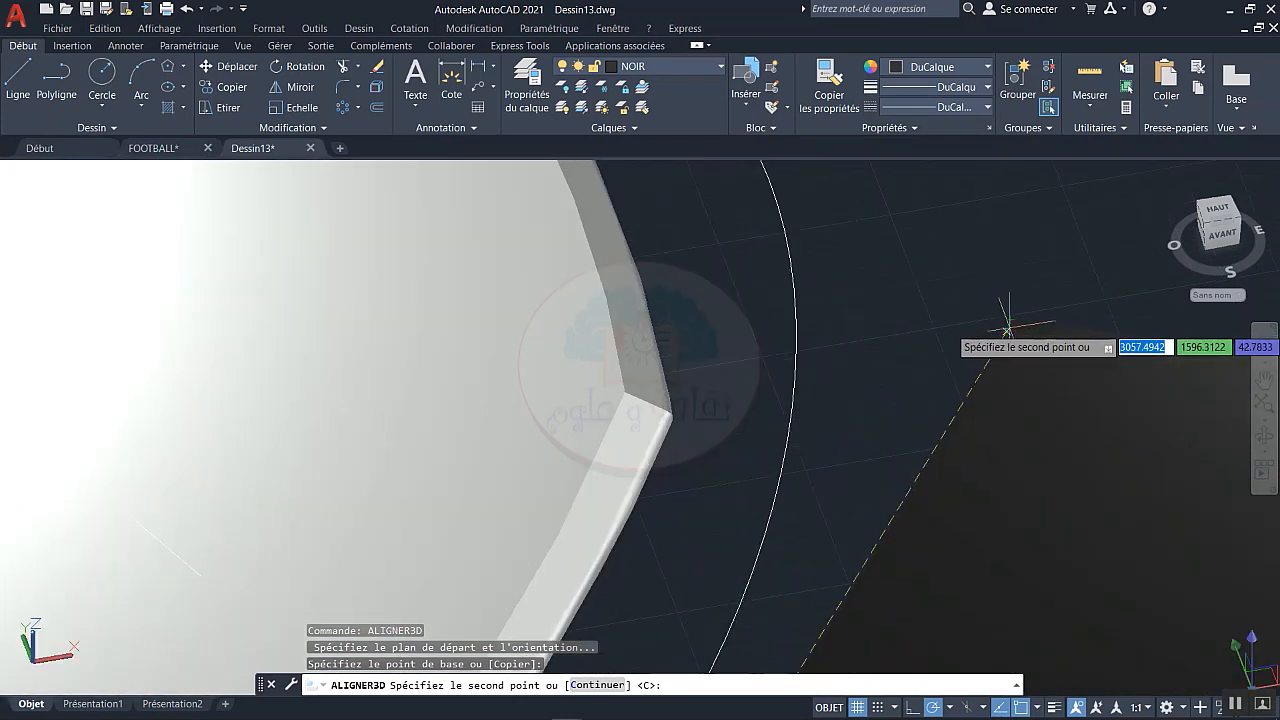
left_click(1012, 318)
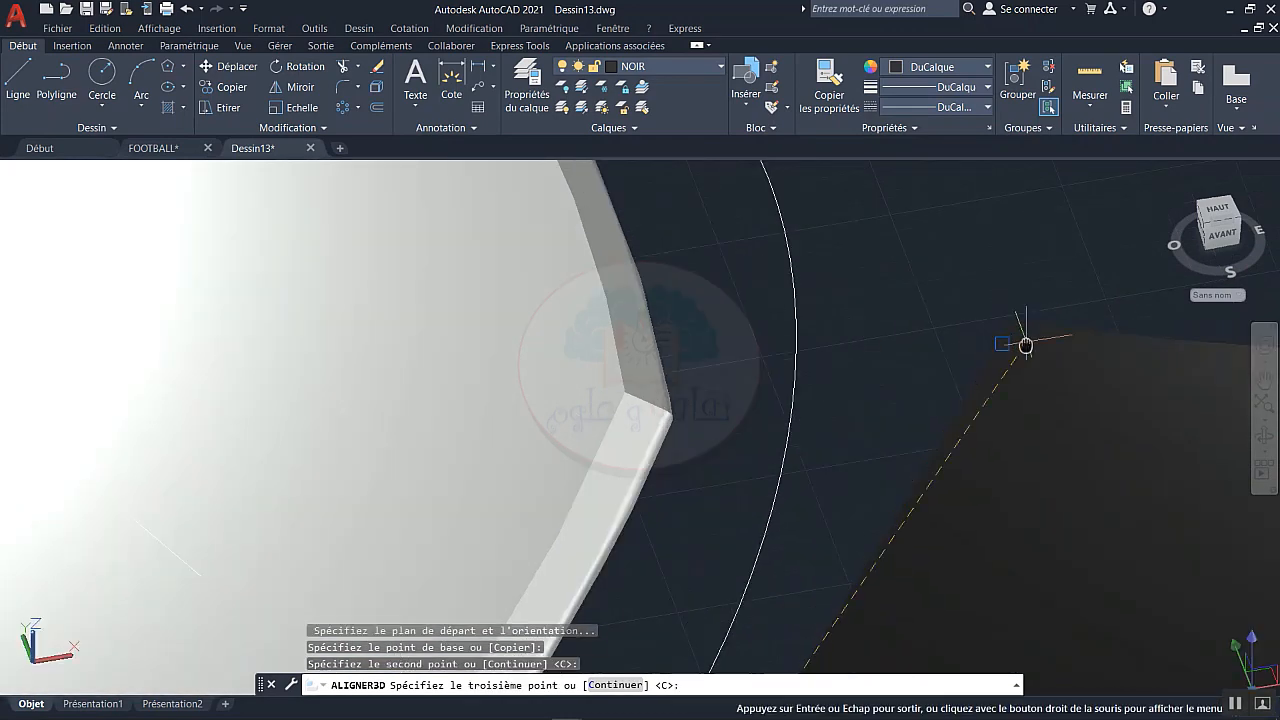
middle_click_drag(1023, 343, 440, 405)
left_click(834, 391)
- Align the pentagonal panel into the notch between two neighbouring hexagonal panels by specifying three destination corners on their edges
scroll(834, 391, "down", 6)
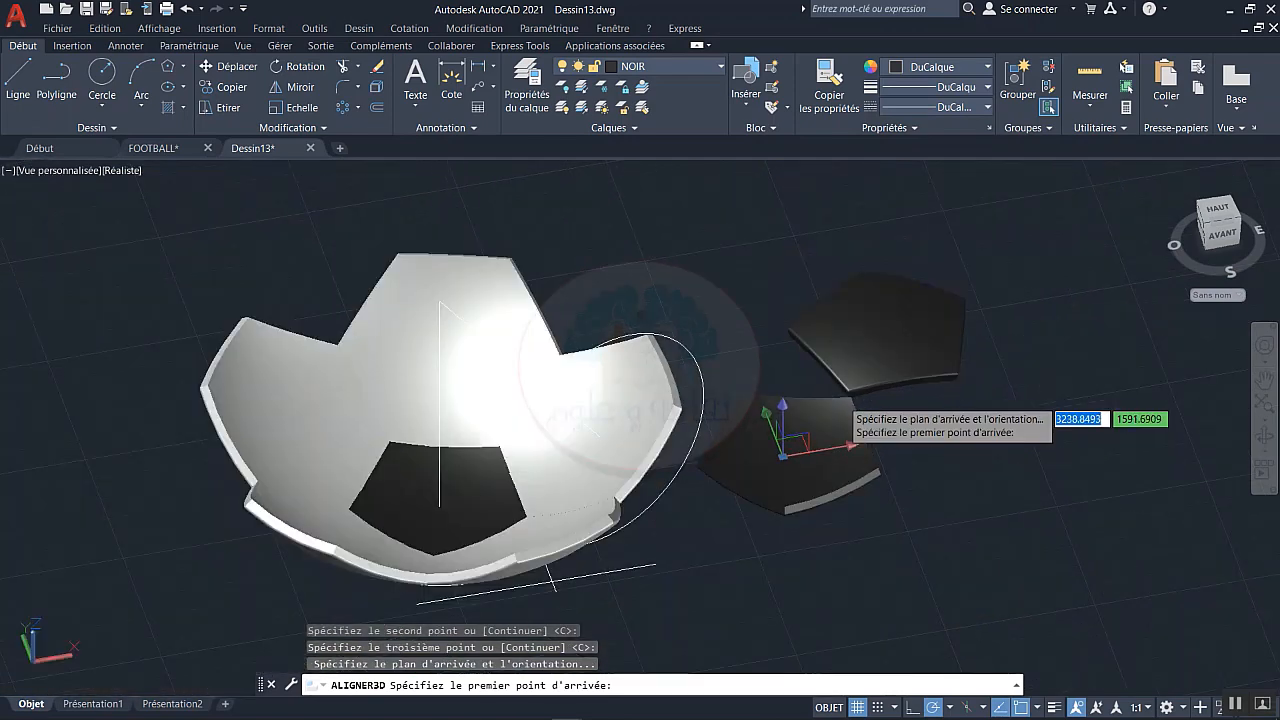
mouse_move(763, 437)
middle_mouse_down()
mouse_move(811, 429)
mouse_move(730, 470)
mouse_move(745, 450)
middle_mouse_up()
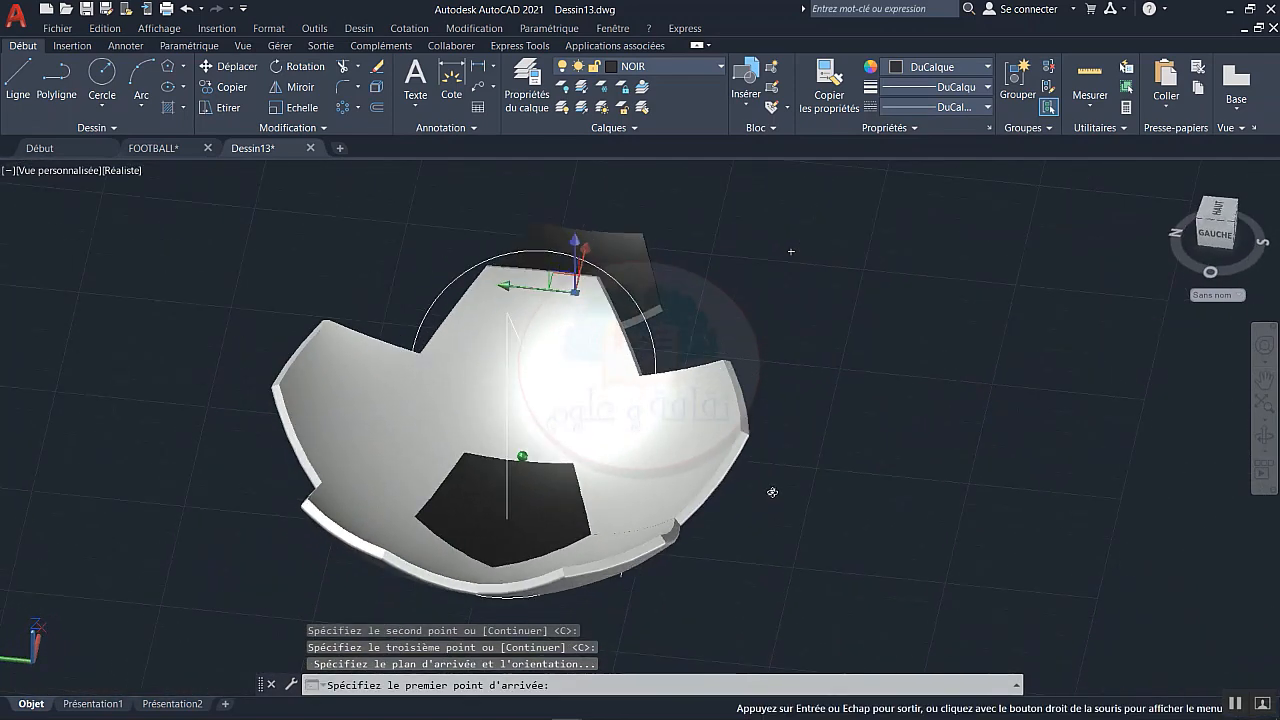
middle_click_drag(776, 340, 886, 414)
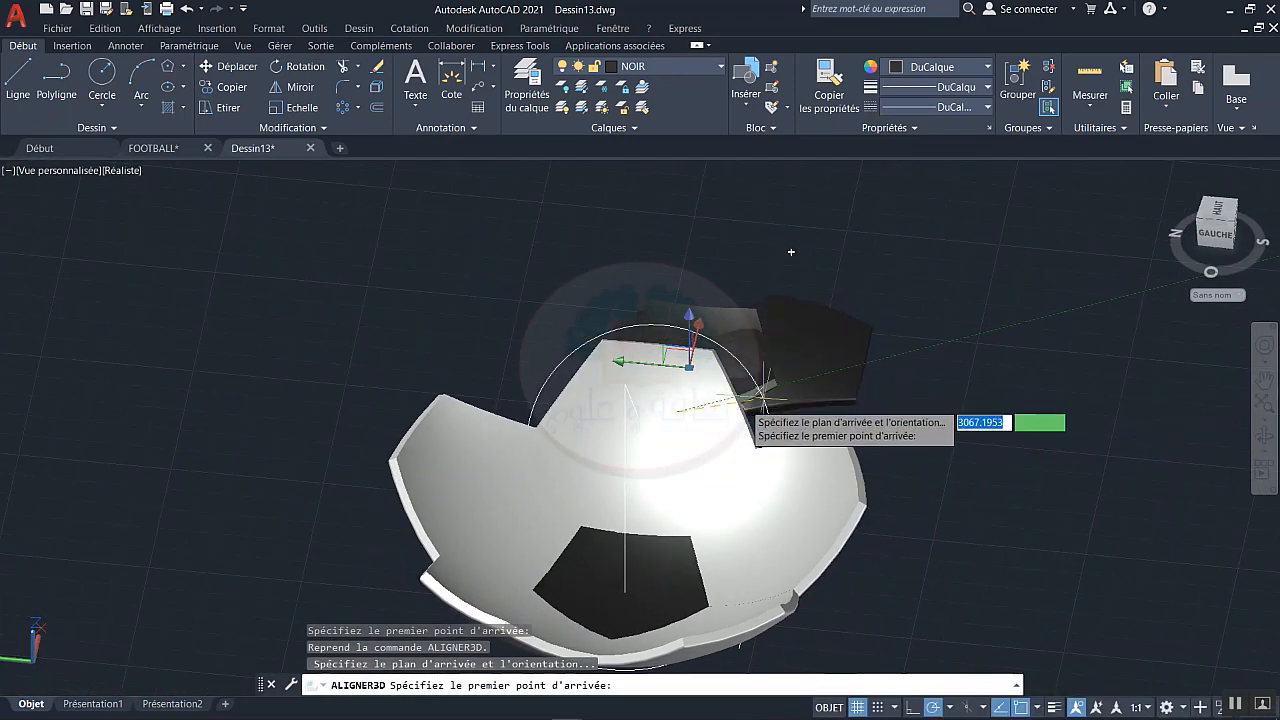
middle_click_drag(748, 404, 718, 402, "shift")
scroll(714, 390, "up", 3)
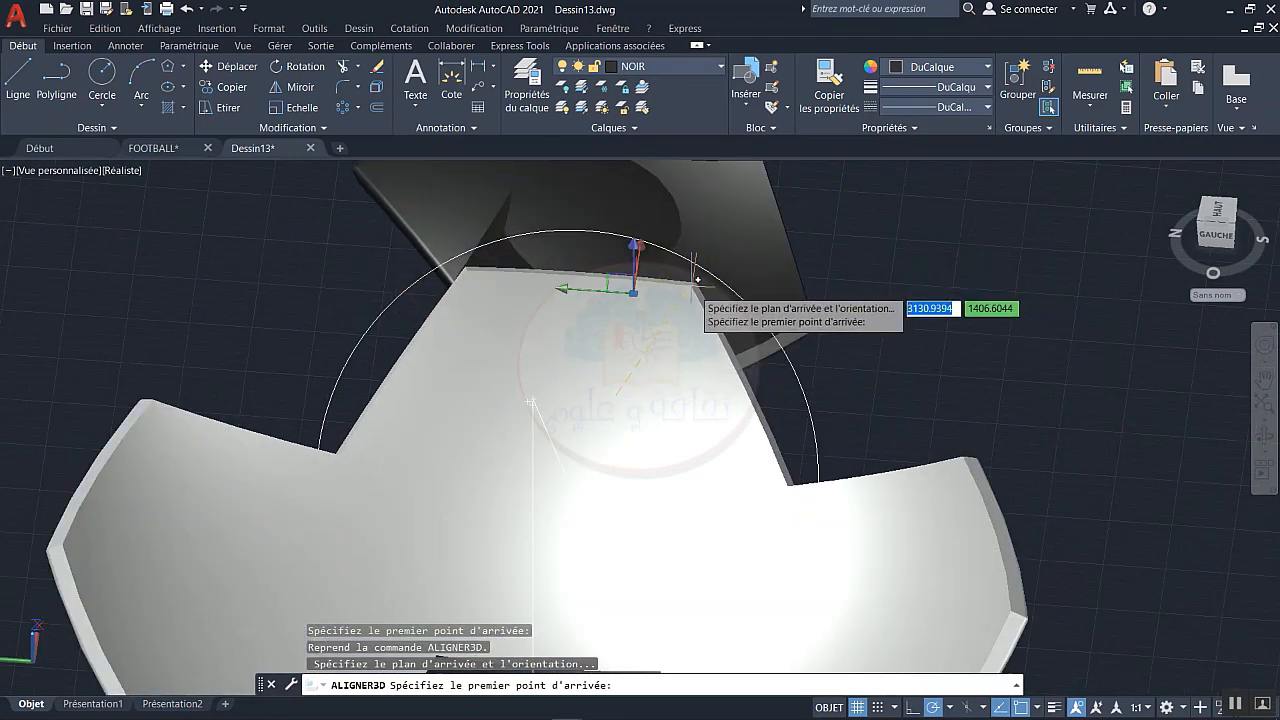
scroll(697, 280, "down", 2)
middle_click_drag(722, 311, 797, 443)
scroll(918, 484, "up", 2)
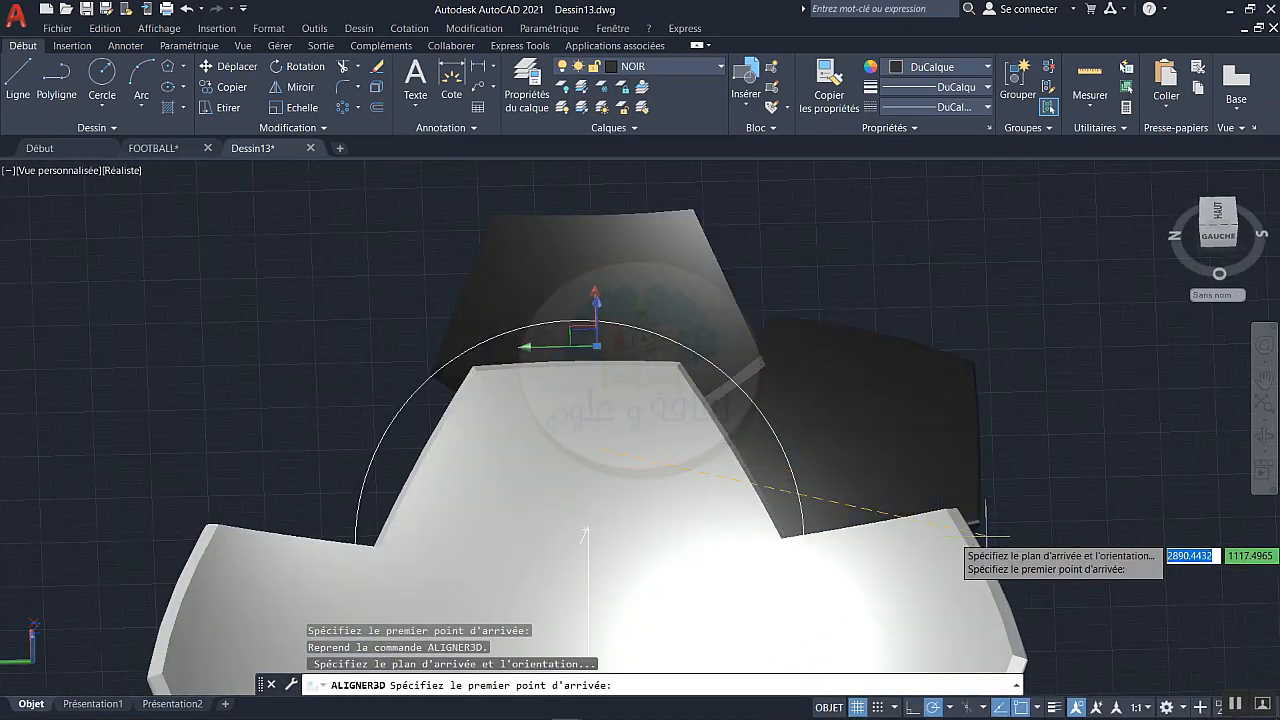
scroll(985, 535, "up", 4)
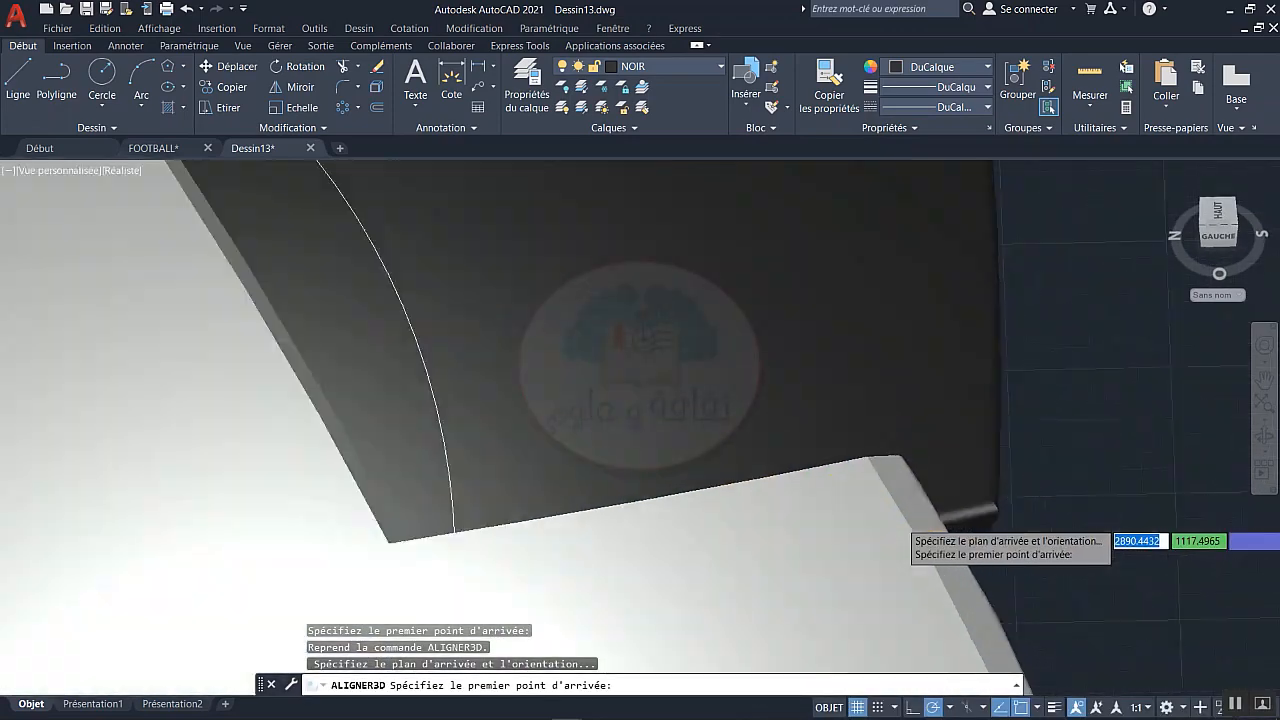
left_click(870, 458)
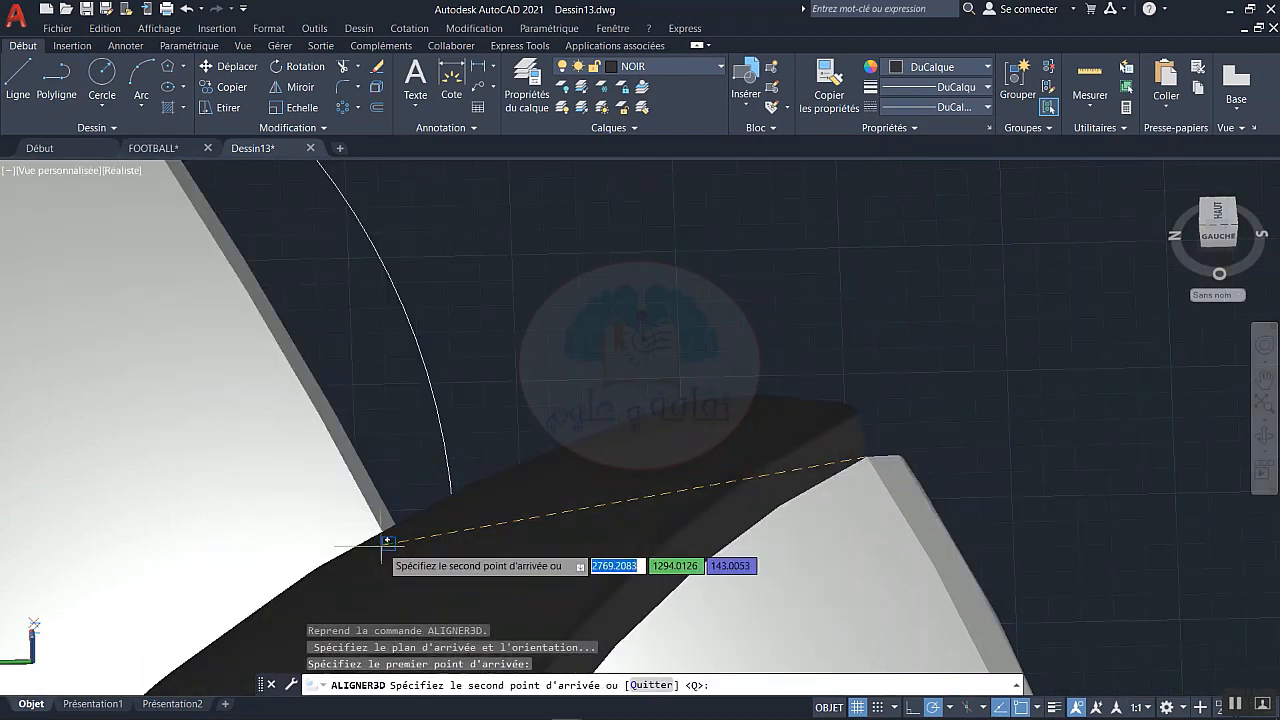
left_click(387, 541)
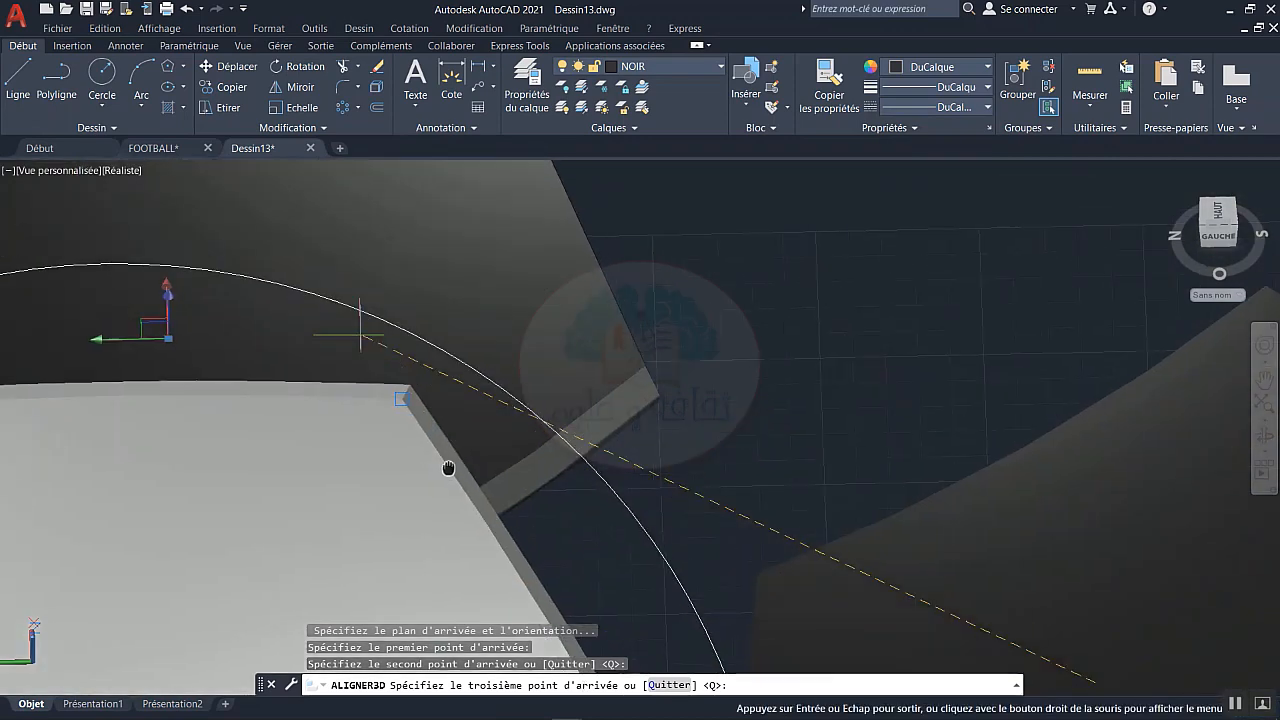
key("Return")
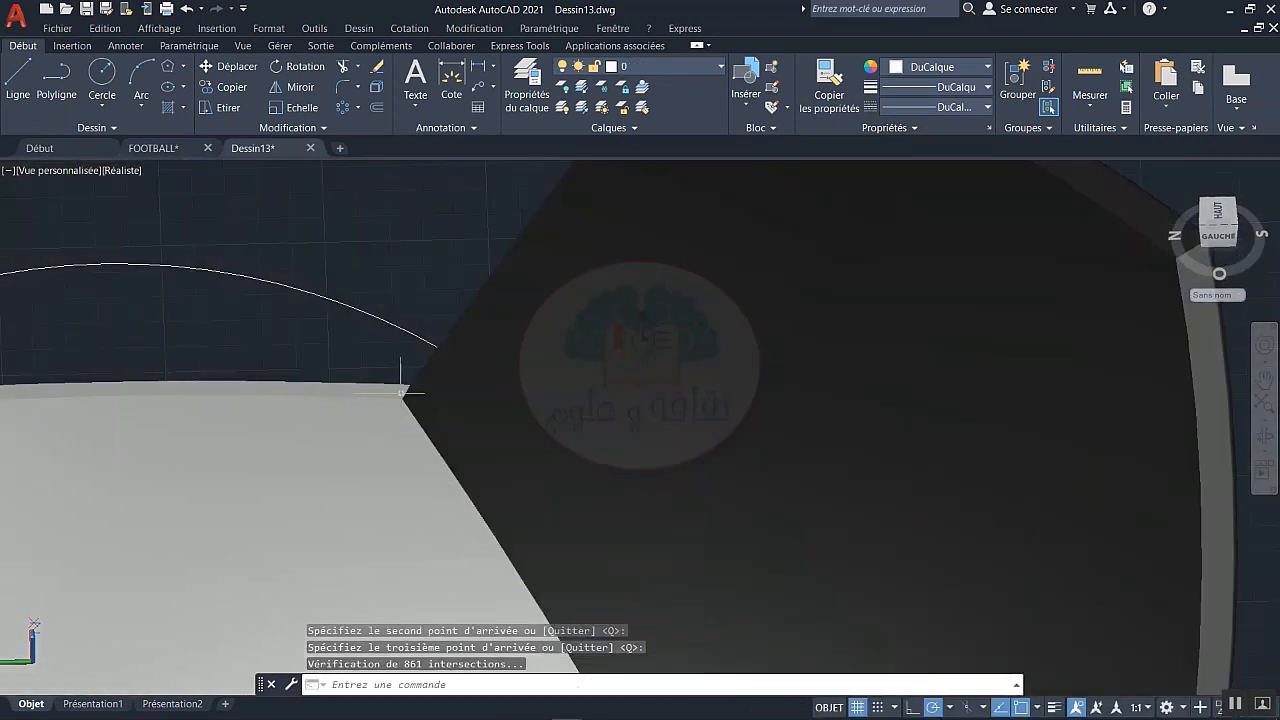
- Create a polar array of the aligned pentagonal panel with RESEAUPOLAIRE, centred on the vertical axis line's upper end, with 5 elements
middle_click_drag(497, 534, 530, 369, "shift")
key("Escape")
left_click(642, 362)
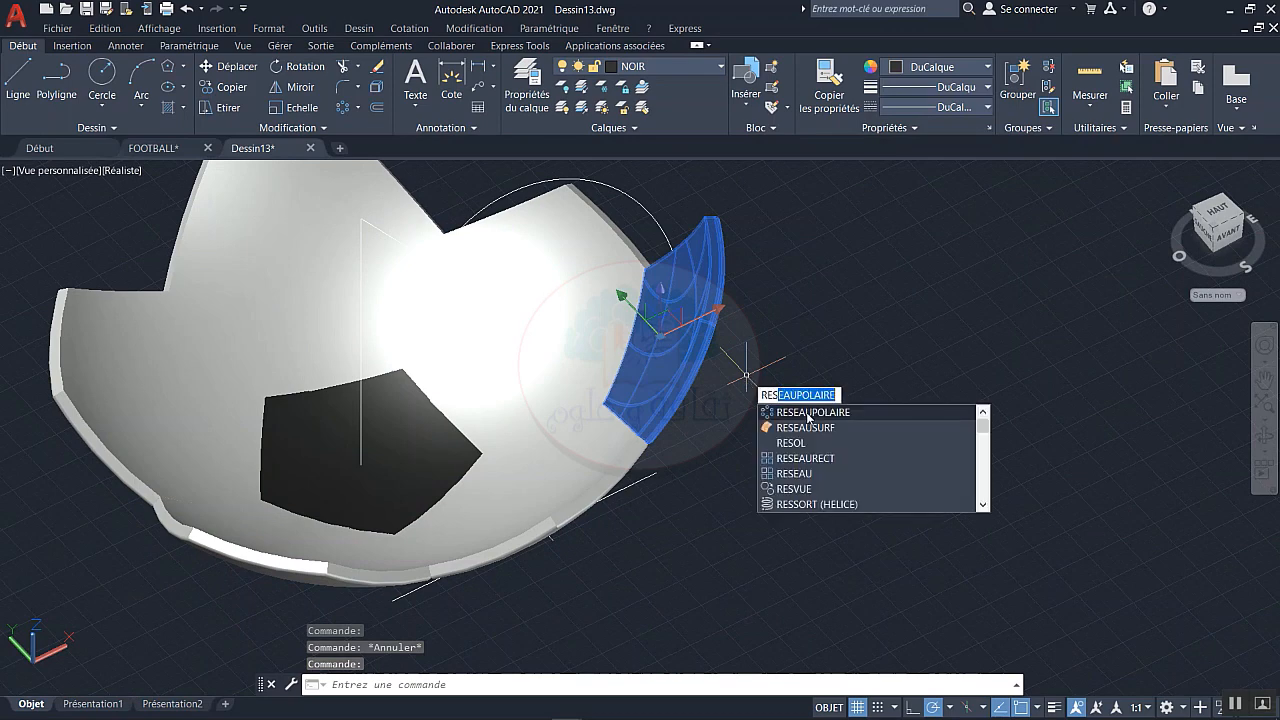
left_click(808, 413)
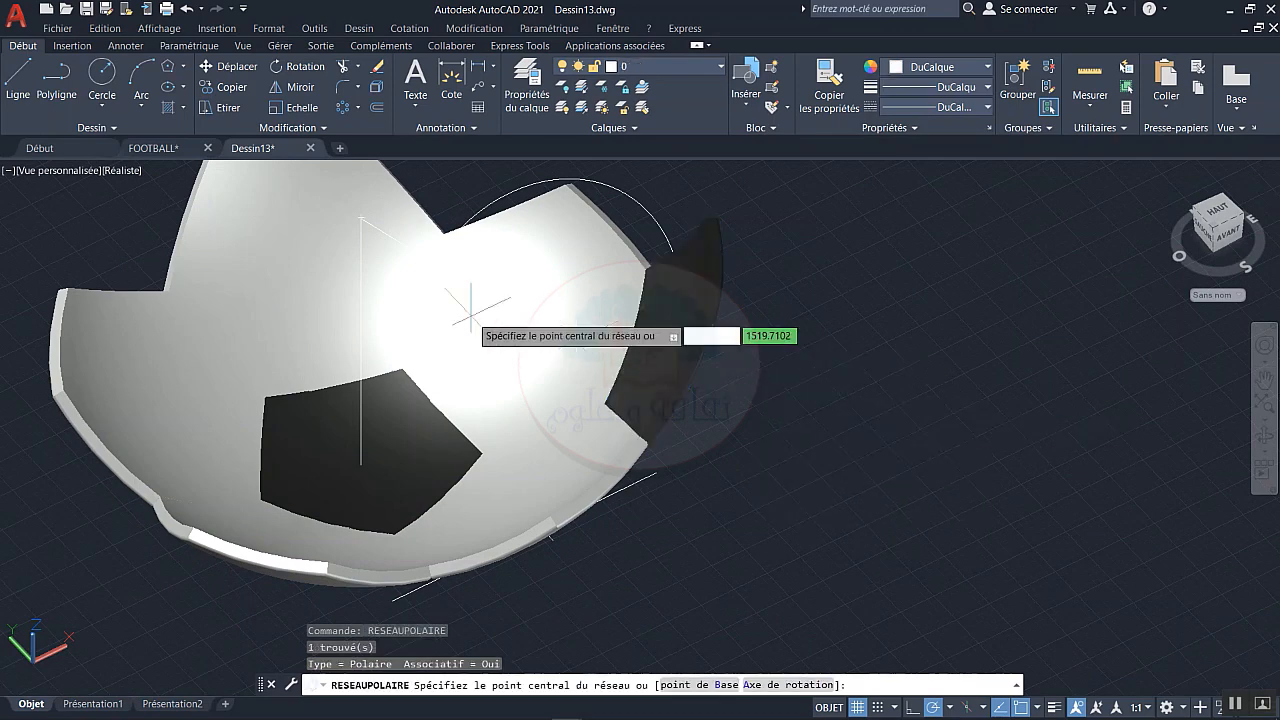
left_click(361, 218)
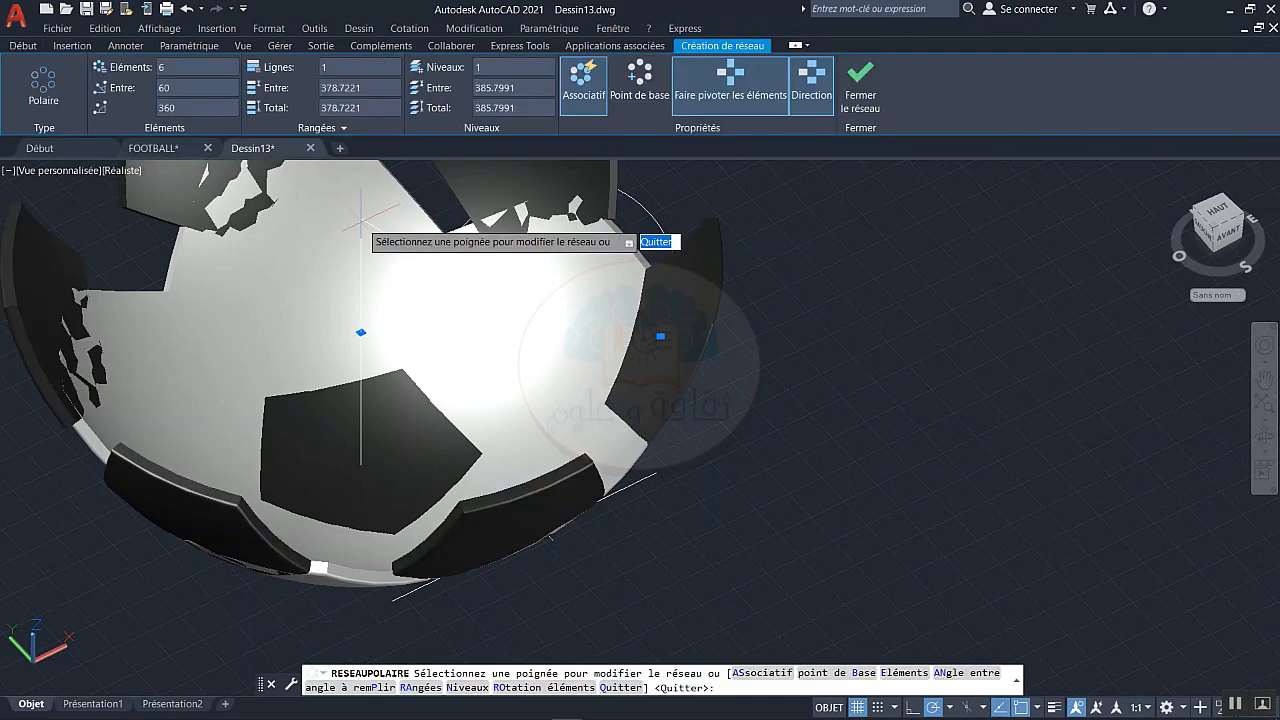
key("Return")
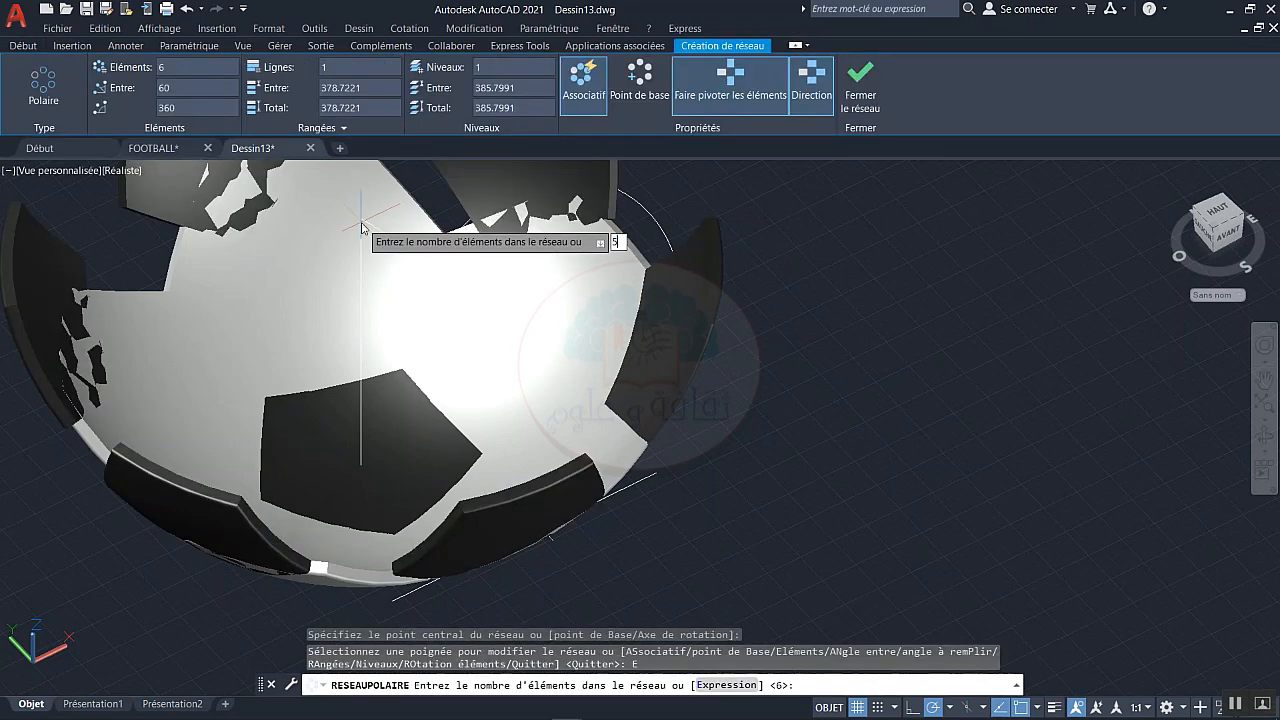
type("5")
key("Return")
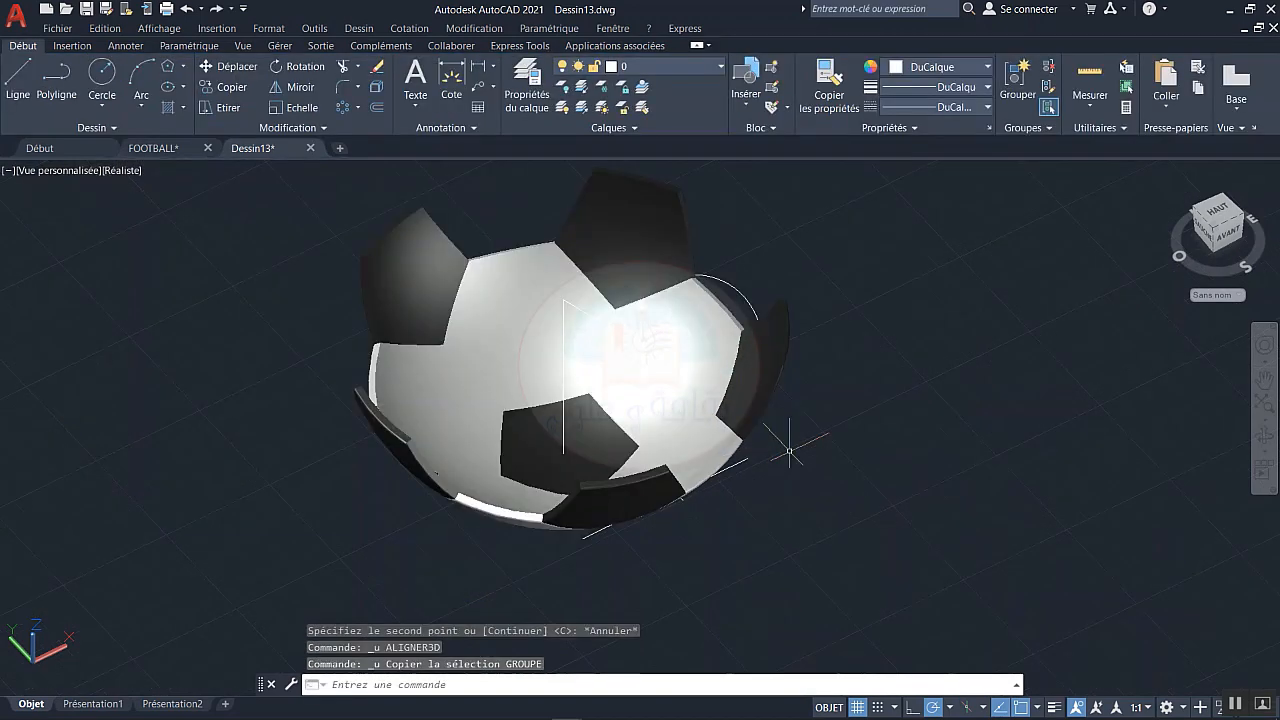
- Switch the visual style to Nuances de gris and copy one hexagonal panel to the empty space beside the partial ball
left_click(121, 171)
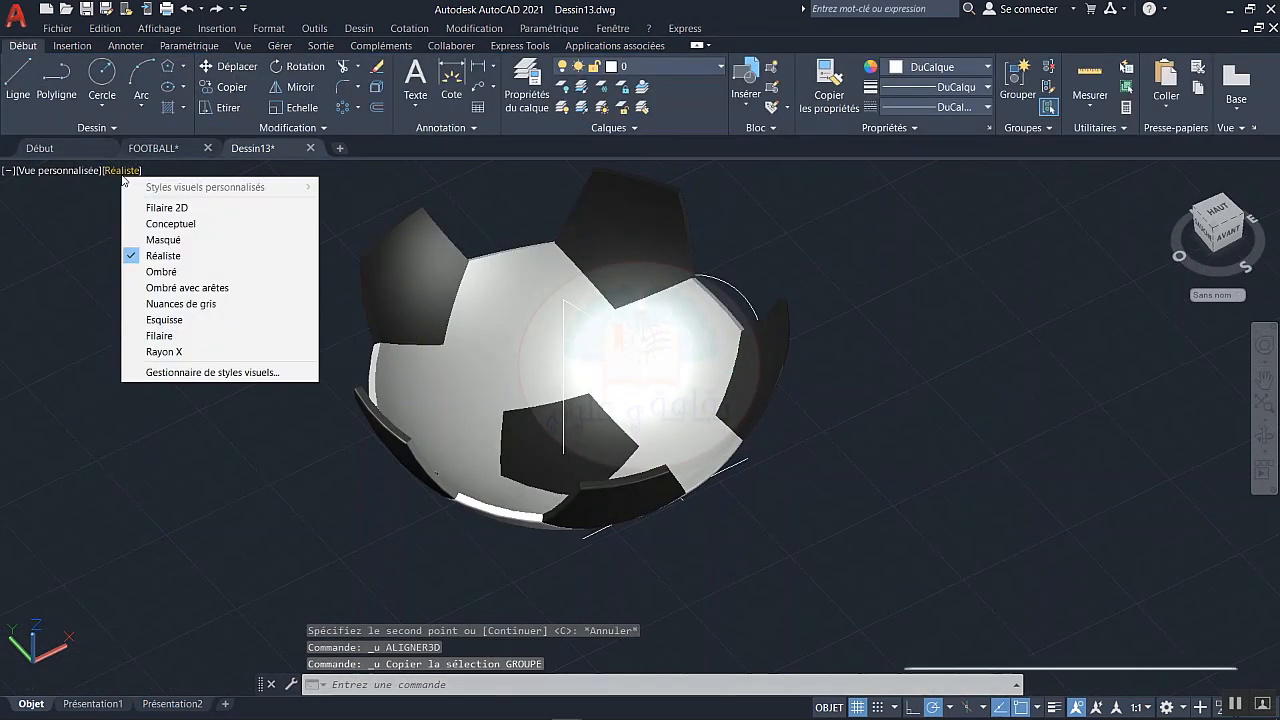
left_click(165, 305)
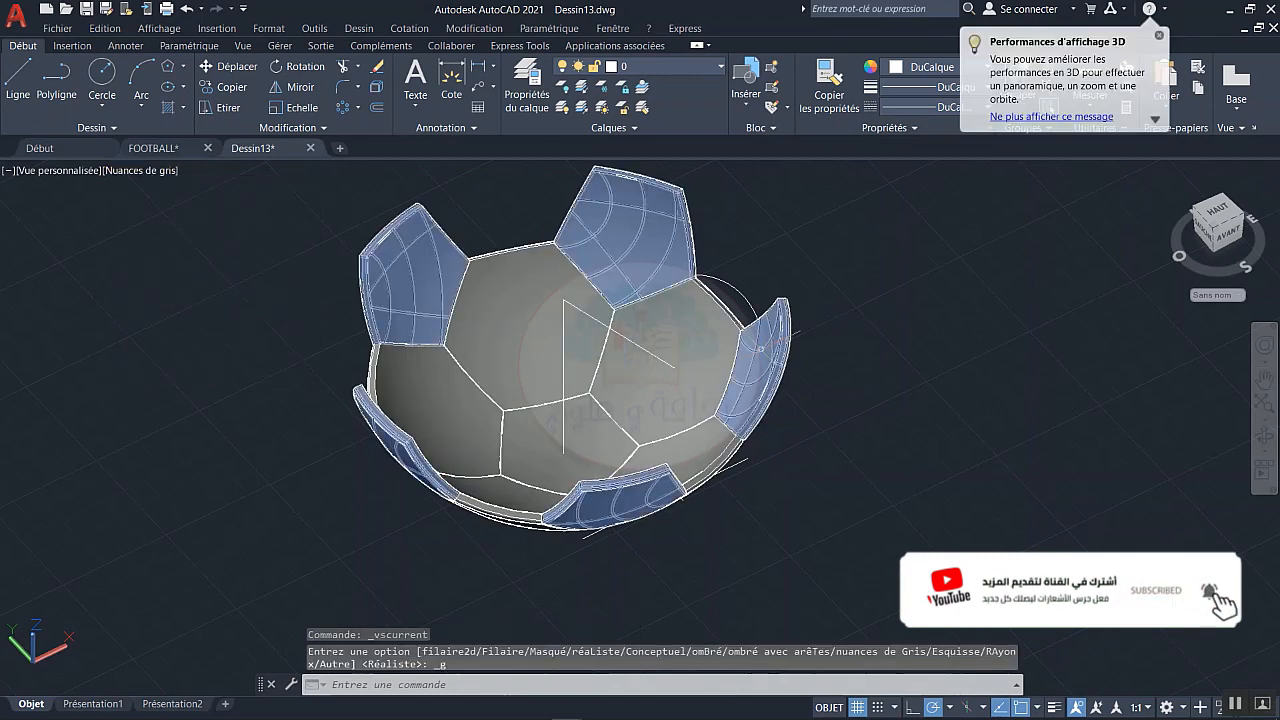
middle_click_drag(760, 355, 748, 431)
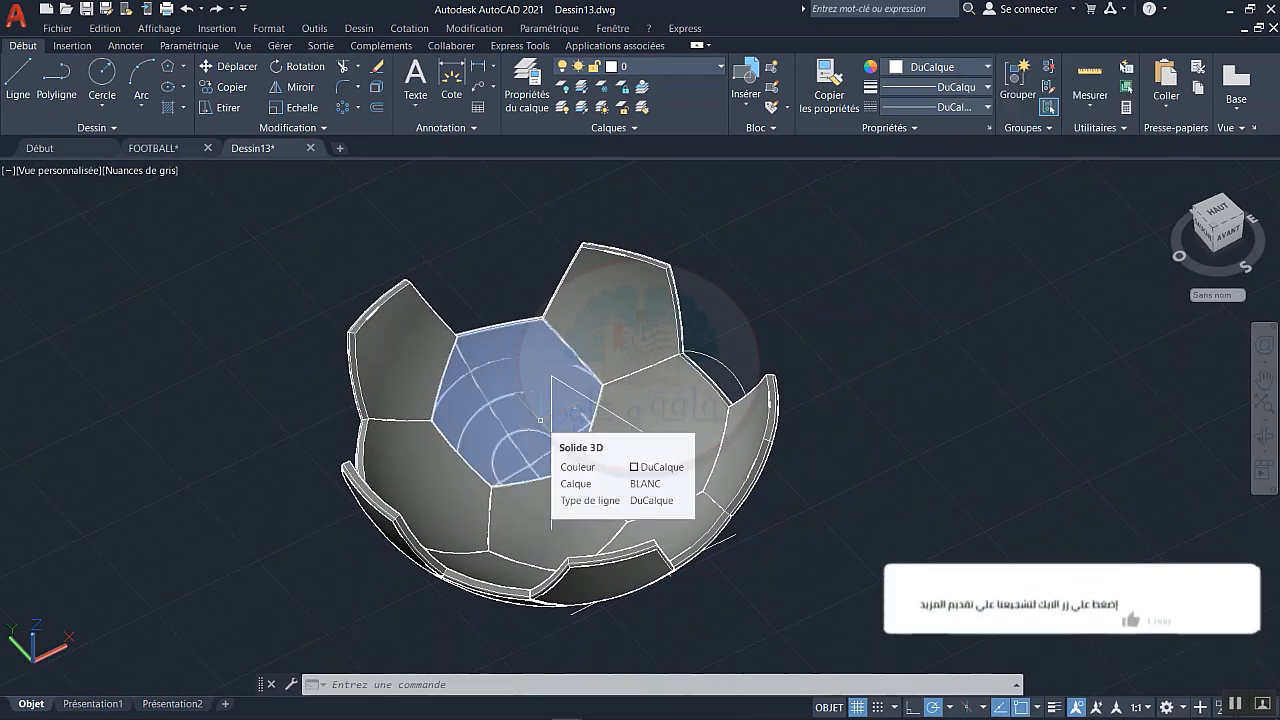
left_click(540, 420)
right_click(540, 420)
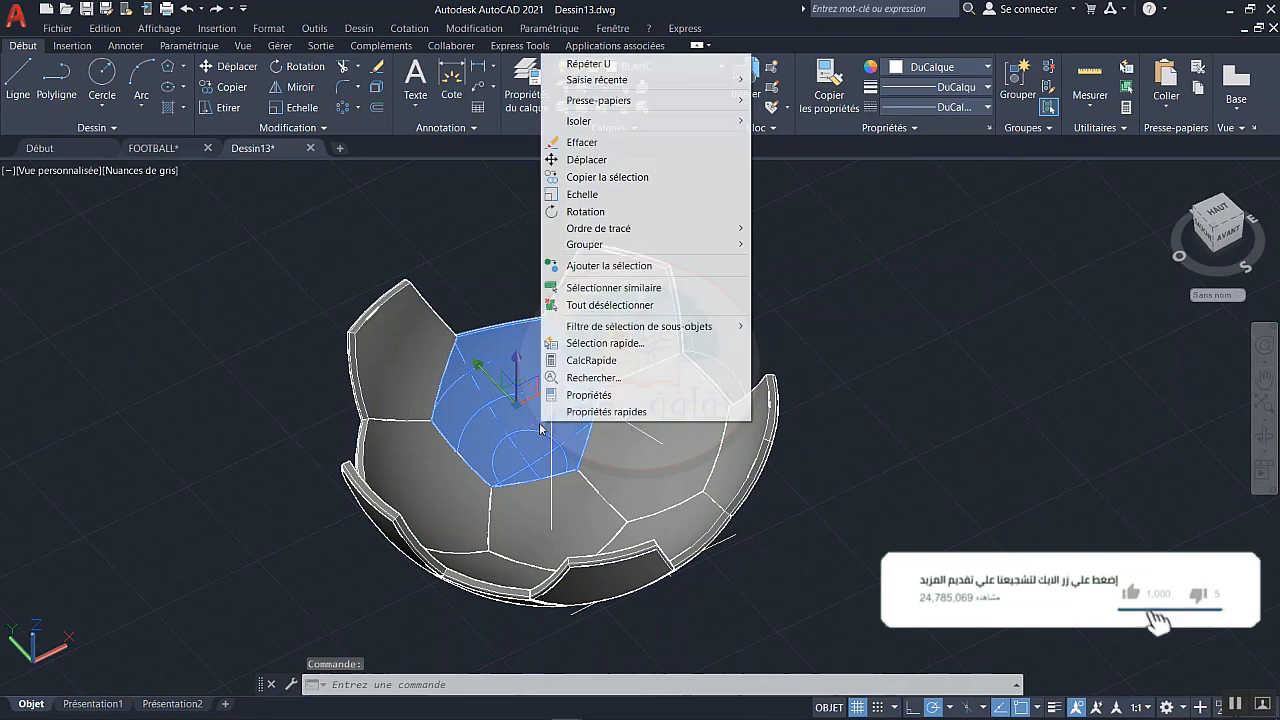
left_click(607, 177)
left_click(677, 242)
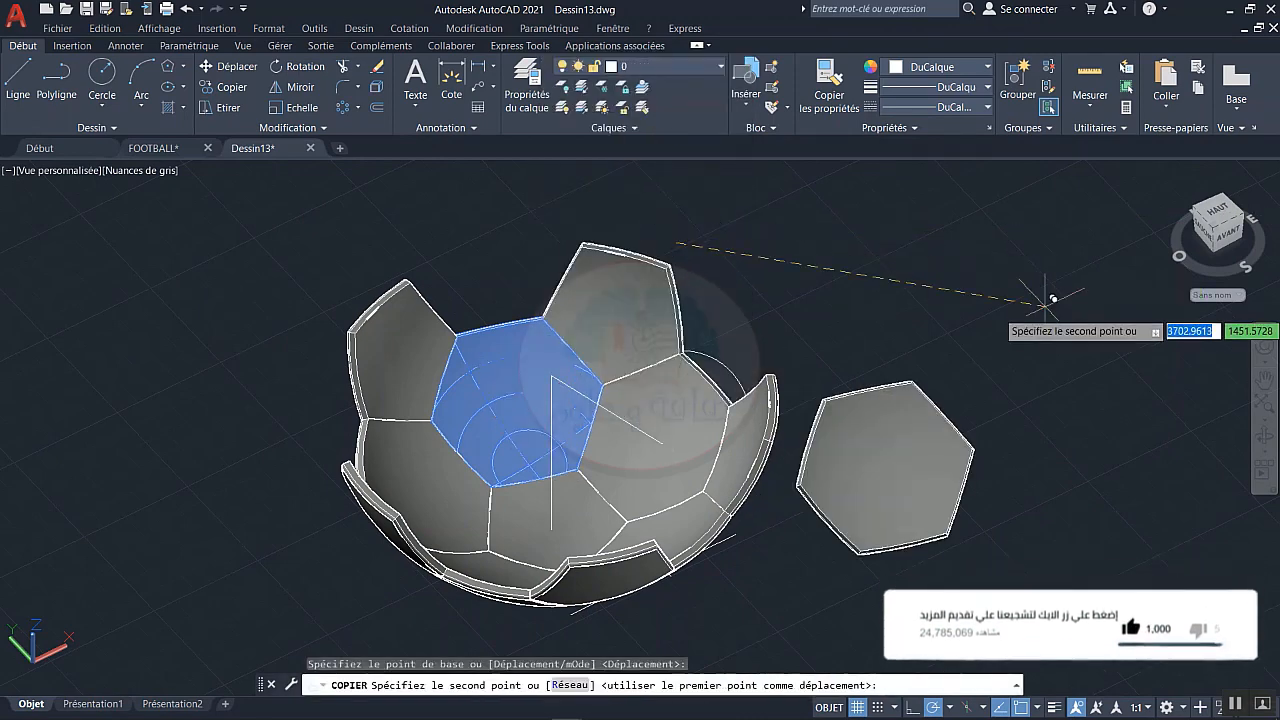
left_click(1090, 312)
key("Return")
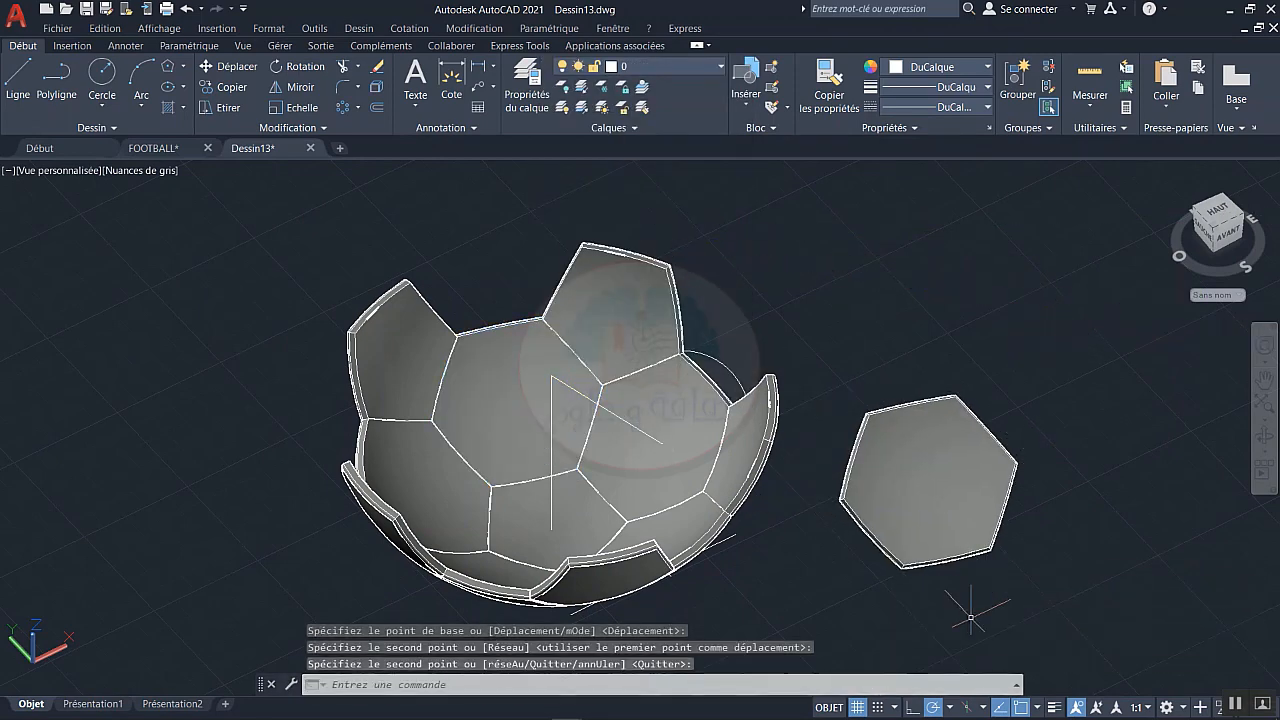
- Start ALIGNER3D on the copied hexagonal panel and specify three of its adjacent corners as the source points
left_click(952, 539)
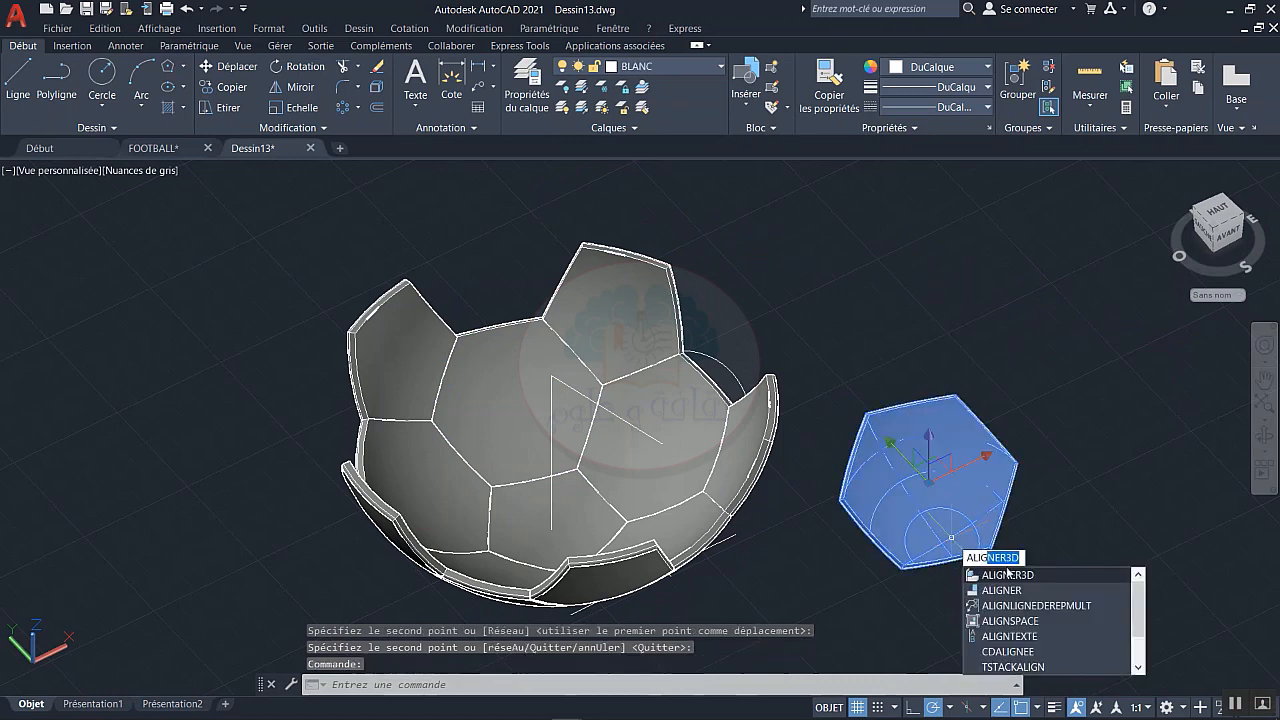
left_click(1008, 574)
scroll(878, 569, "up", 5)
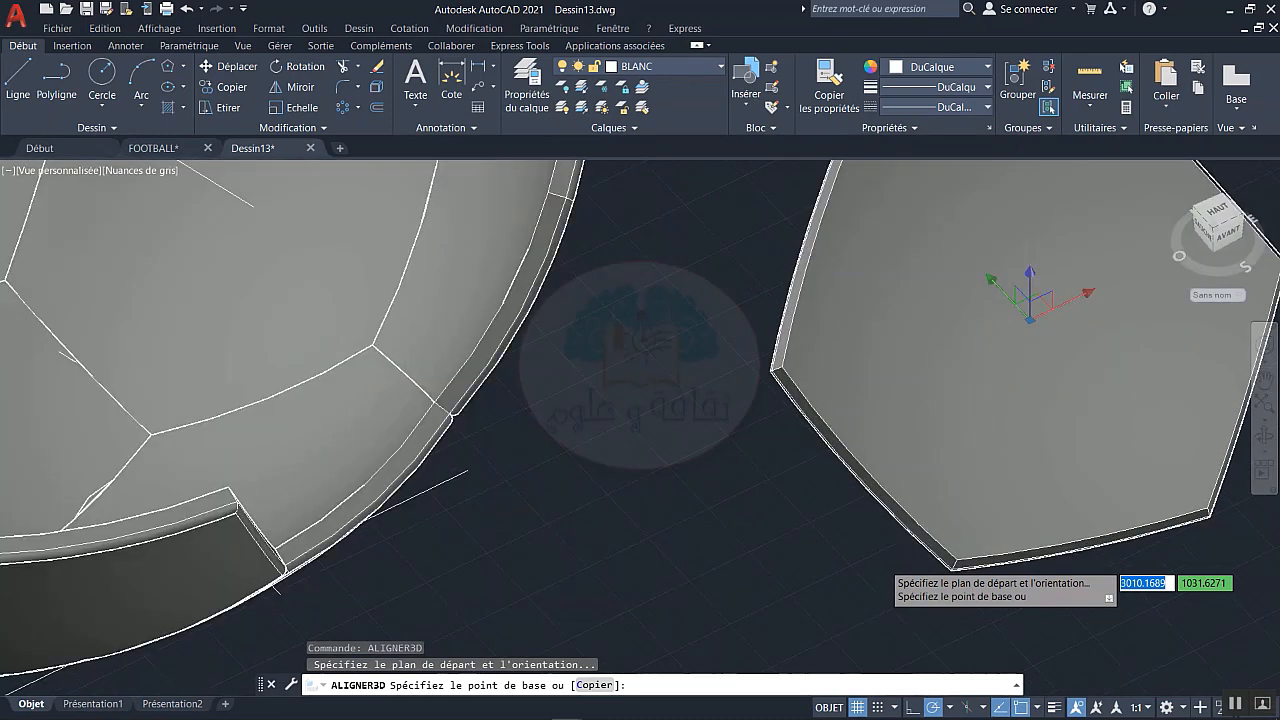
scroll(879, 569, "up", 2)
left_click(990, 553)
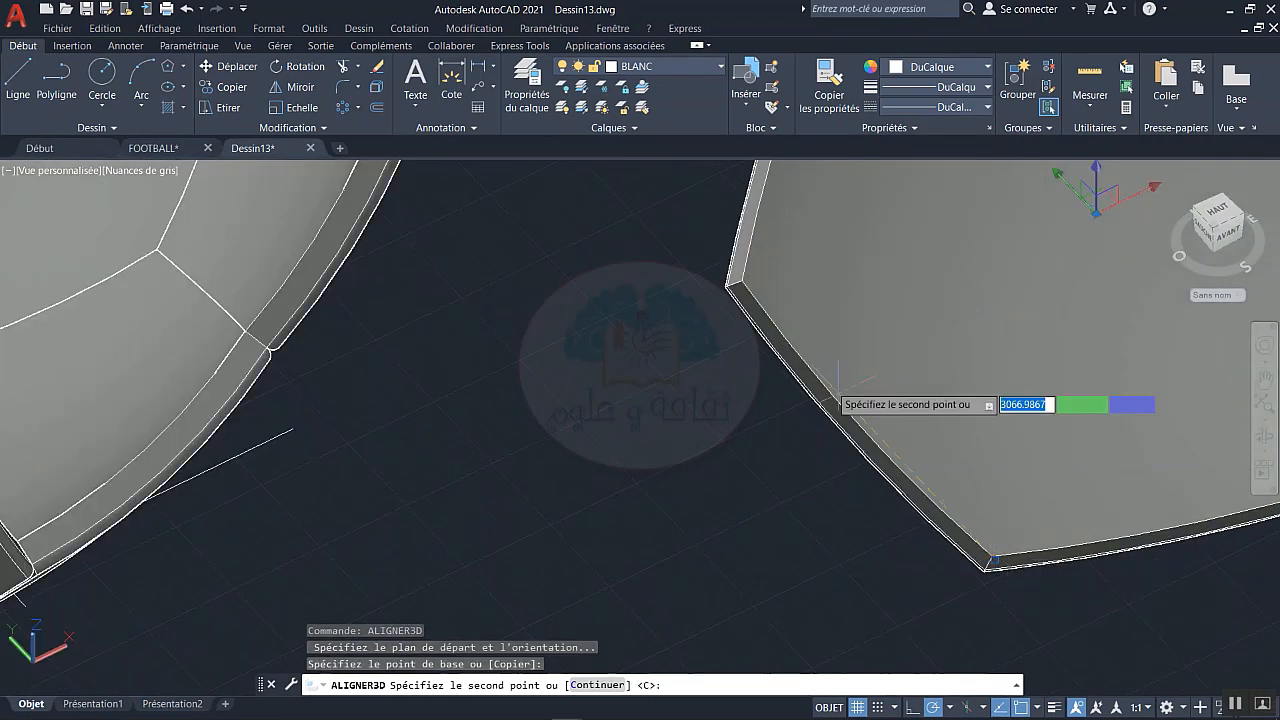
left_click(741, 281)
middle_click_drag(748, 278, 747, 631)
left_click(843, 283)
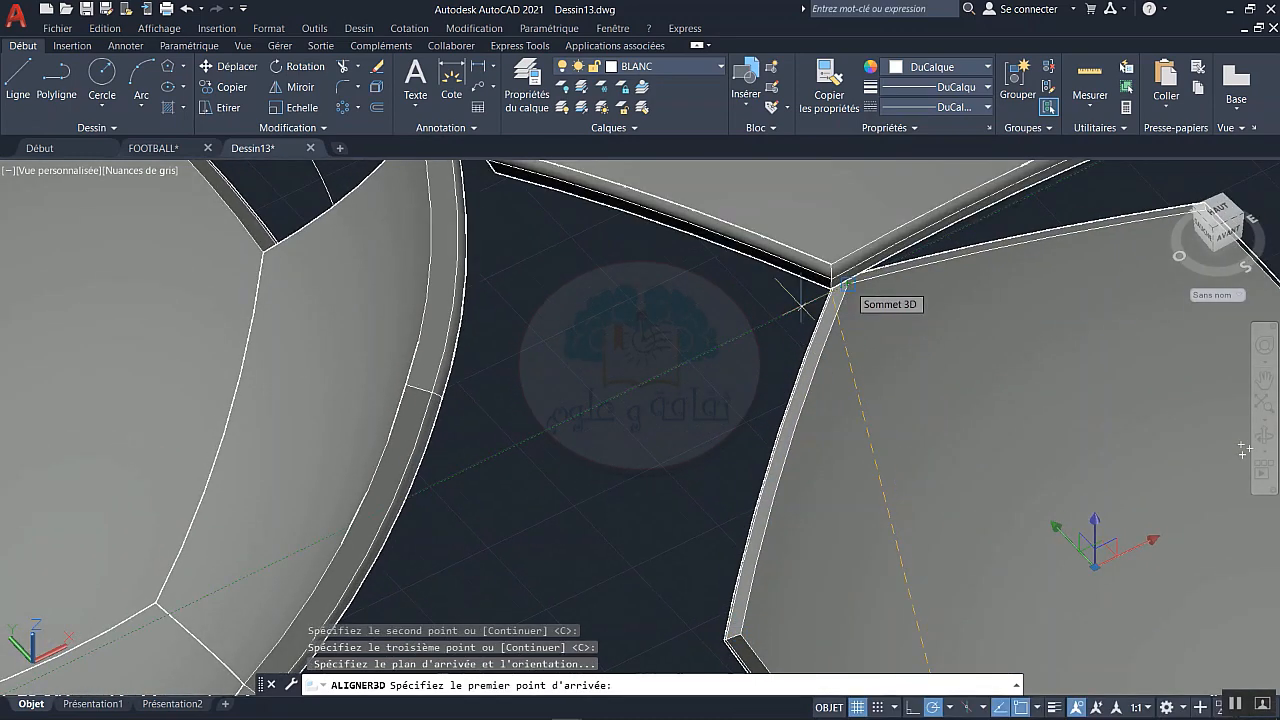
- Align the copied hexagonal panel into the gap between two pentagonal panels by specifying three destination corners on the partial ball's rim
scroll(508, 347, "down", 3)
middle_click_drag(508, 349, 680, 454)
scroll(570, 391, "up", 2)
scroll(516, 378, "up", 2)
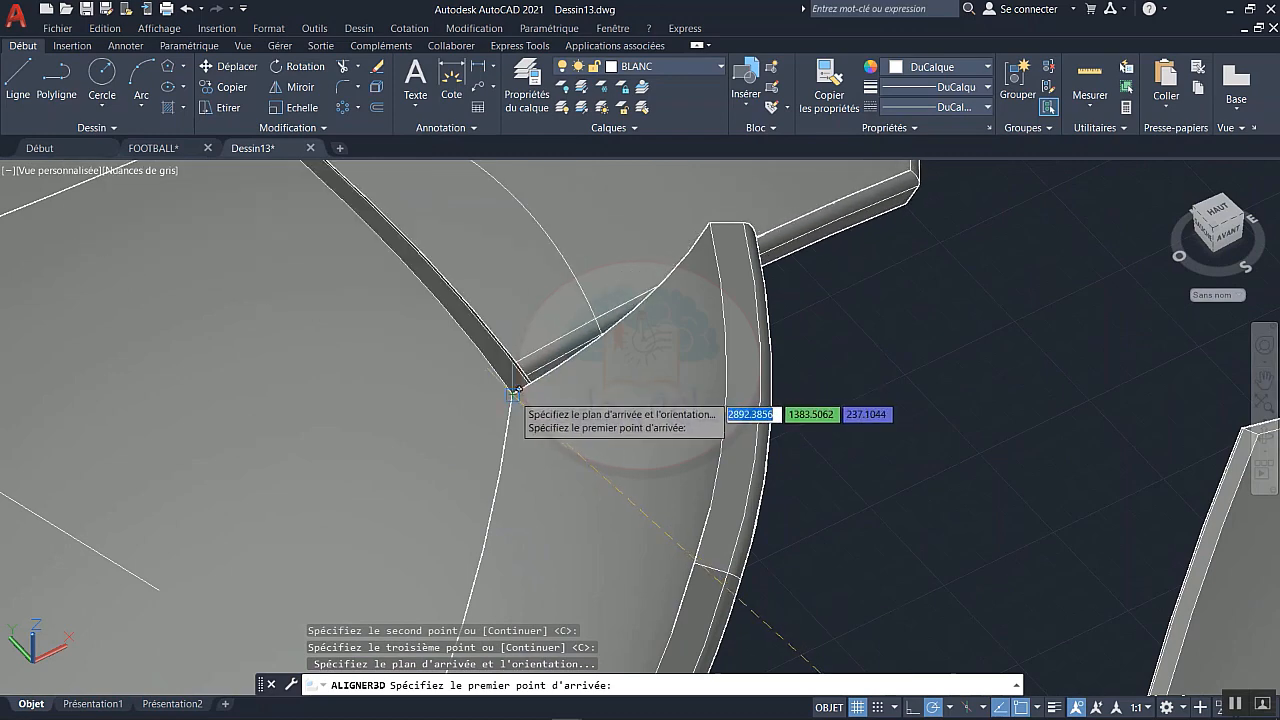
left_click(511, 392)
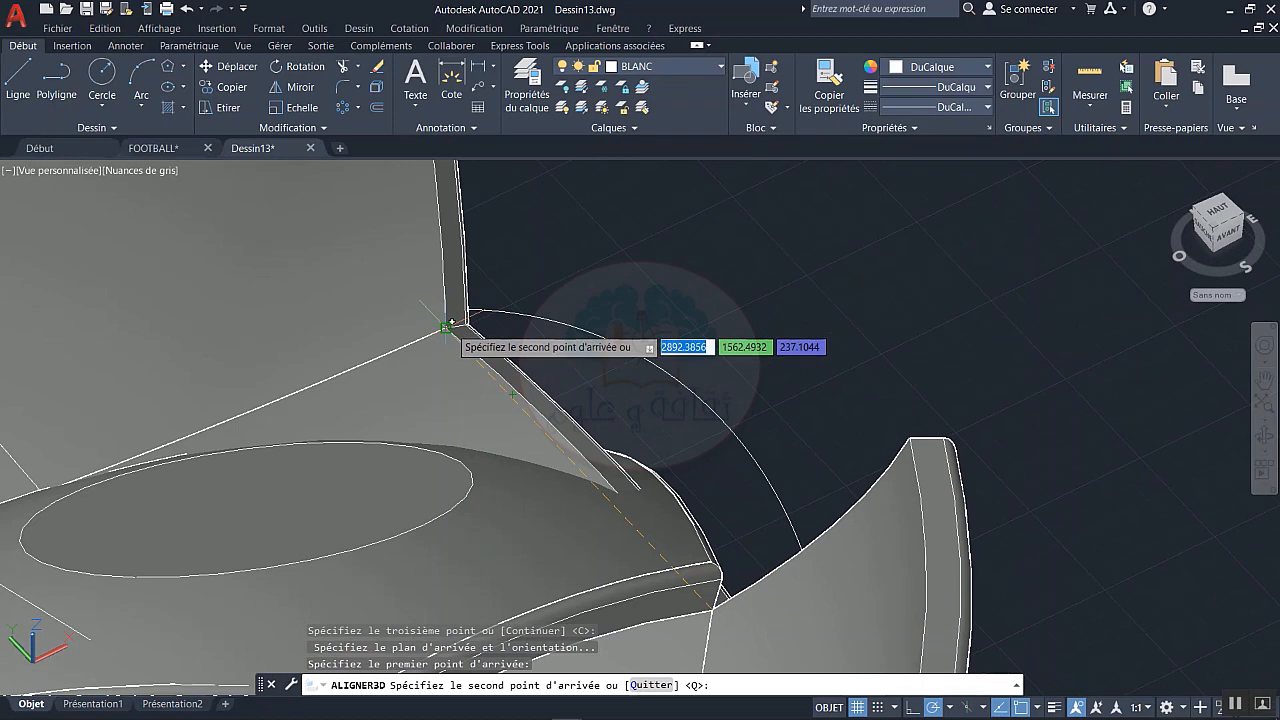
left_click(446, 327)
middle_click_drag(449, 328, 481, 651)
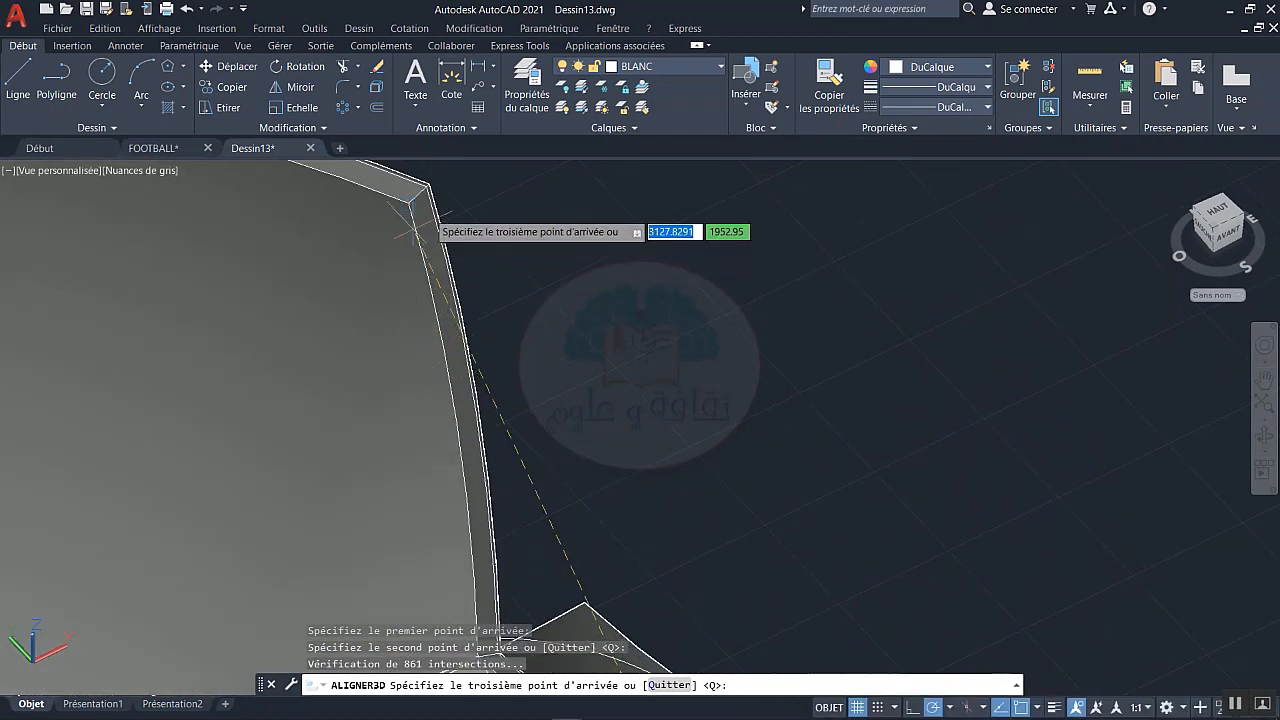
left_click(411, 200)
scroll(430, 230, "down", 5)
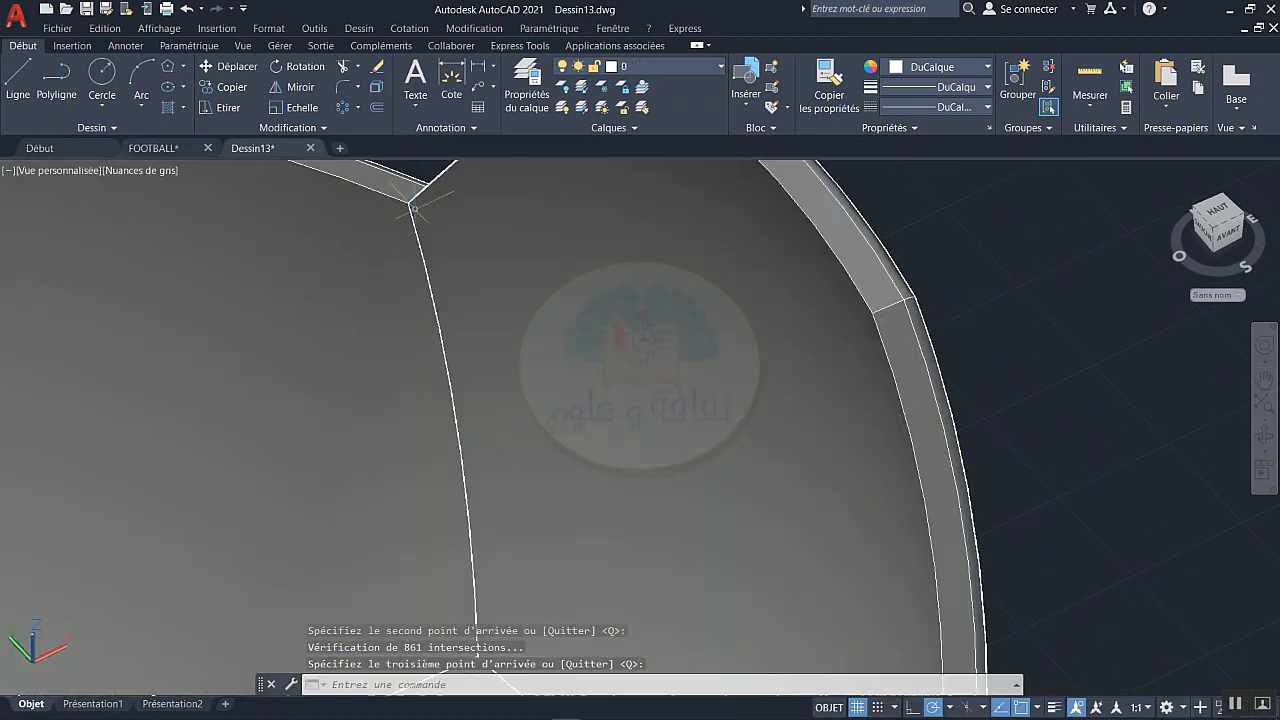
- Create a polar array of the aligned hexagonal panel with RESEAUPOLAIRE, centred on the vertical axis line's upper end, with 5 elements
left_click(497, 283)
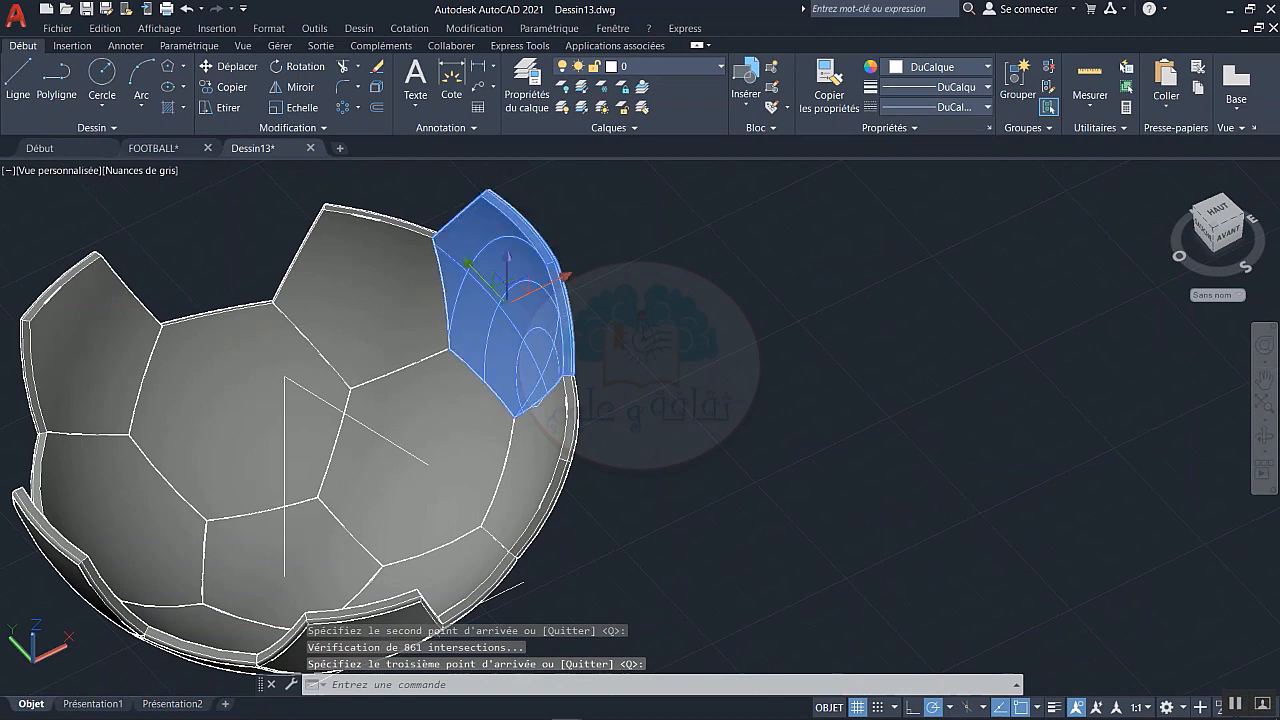
type("RESEAUPOLAIRE")
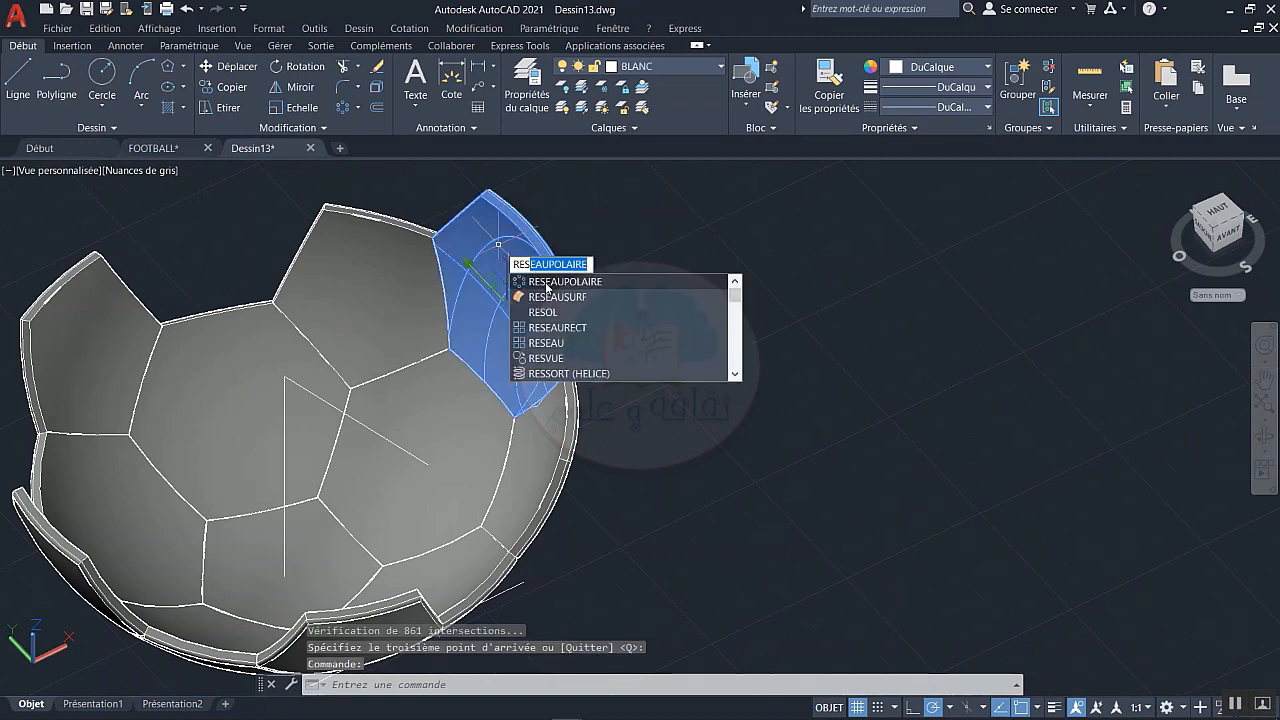
left_click(533, 284)
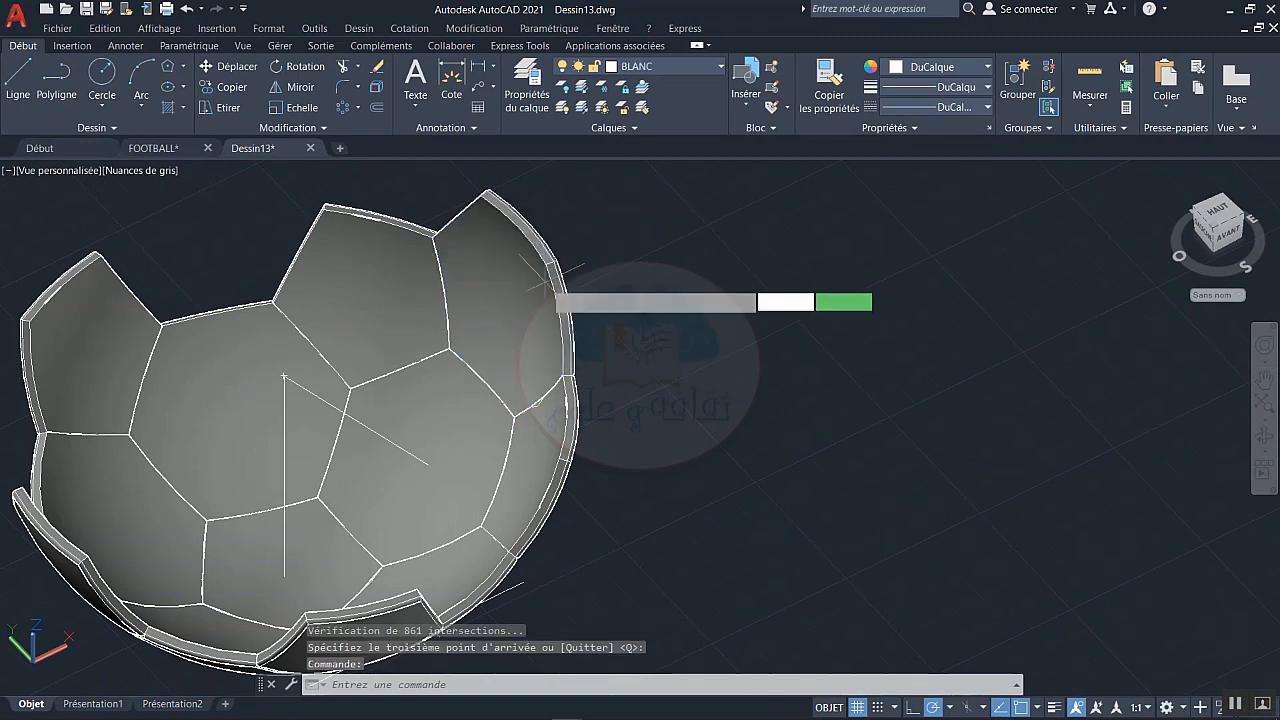
left_click(284, 376)
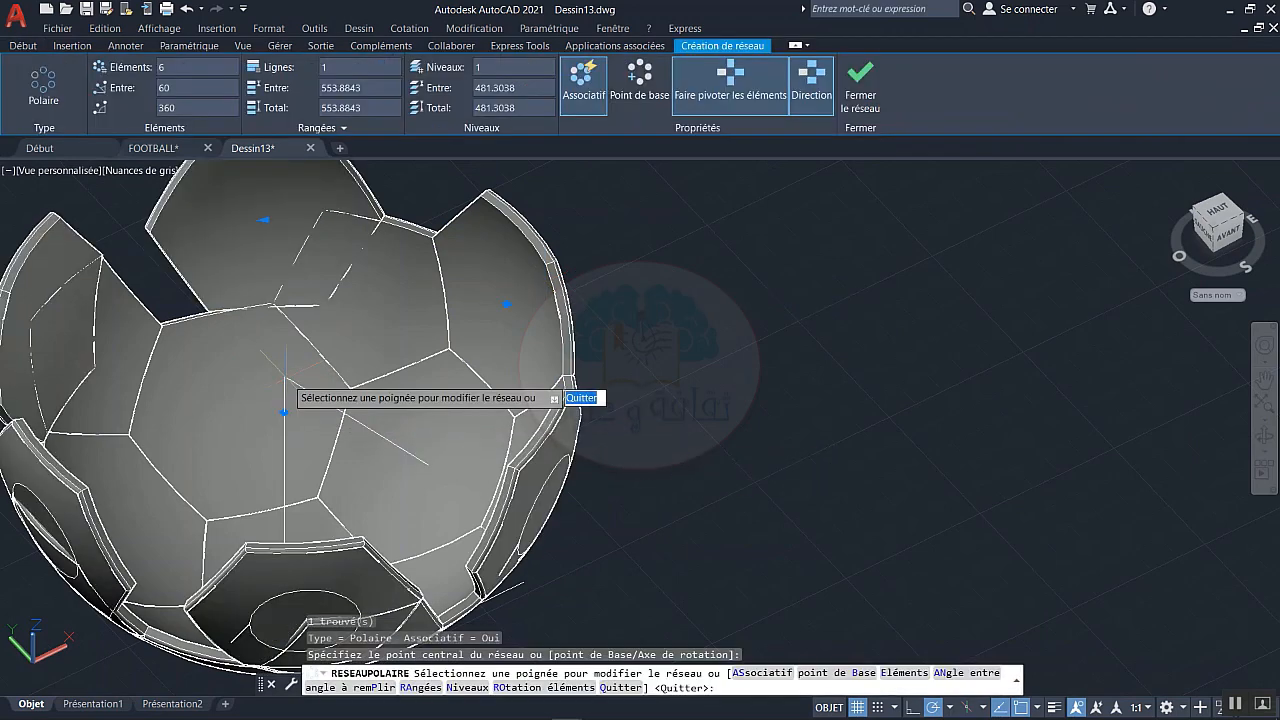
key("Return")
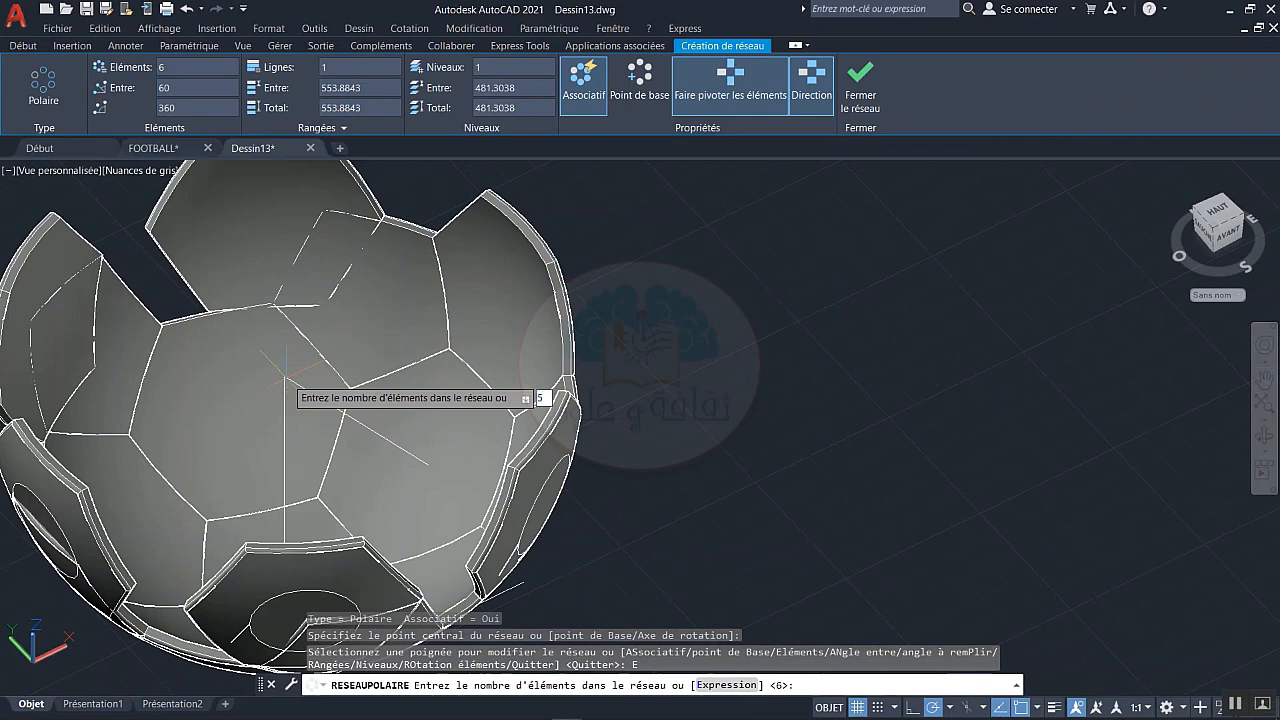
type("5")
key("Return")
key("Return")
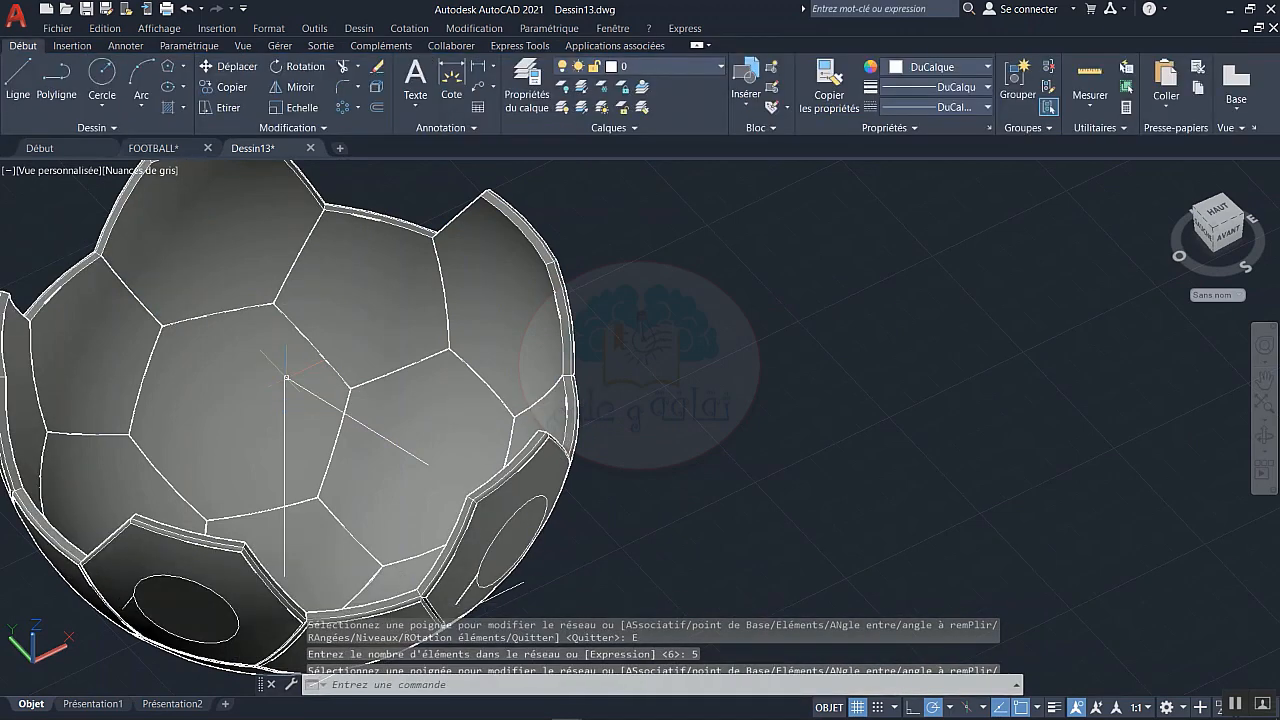
- Switch the visual style to Réaliste and group all the panels of the half ball
scroll(316, 408, "down", 2)
middle_click_drag(316, 408, 576, 360)
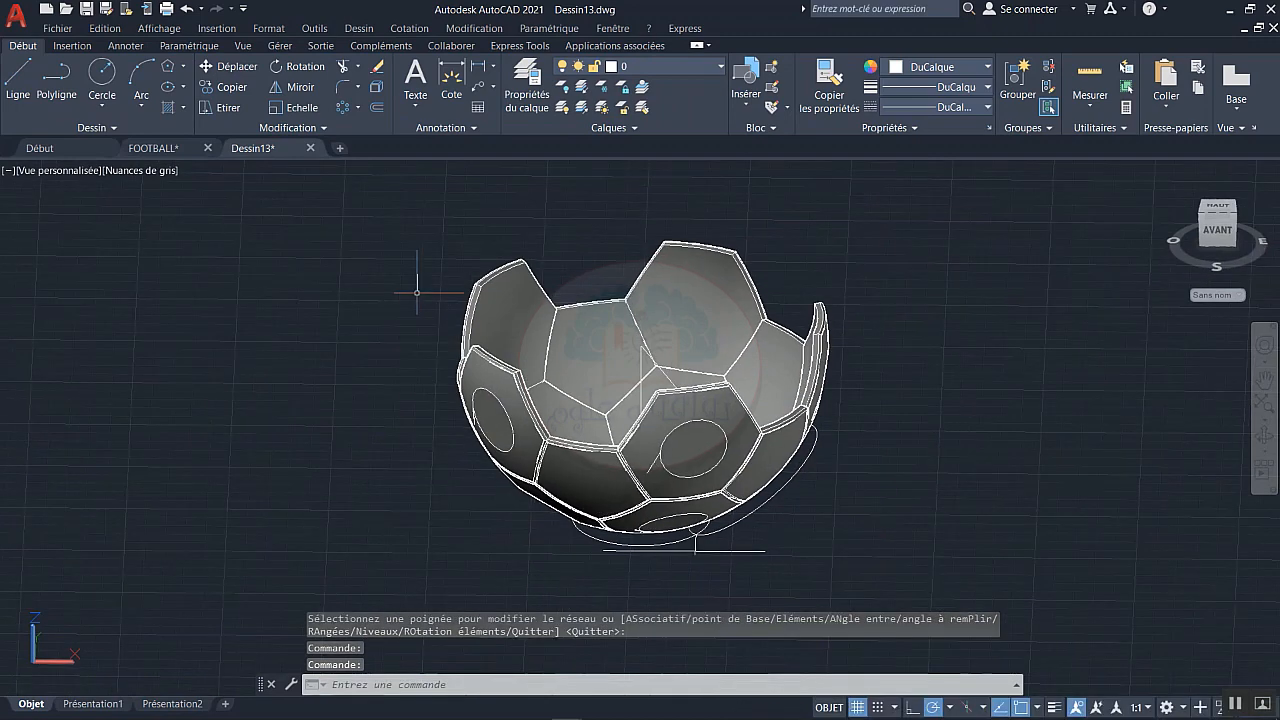
left_click(134, 171)
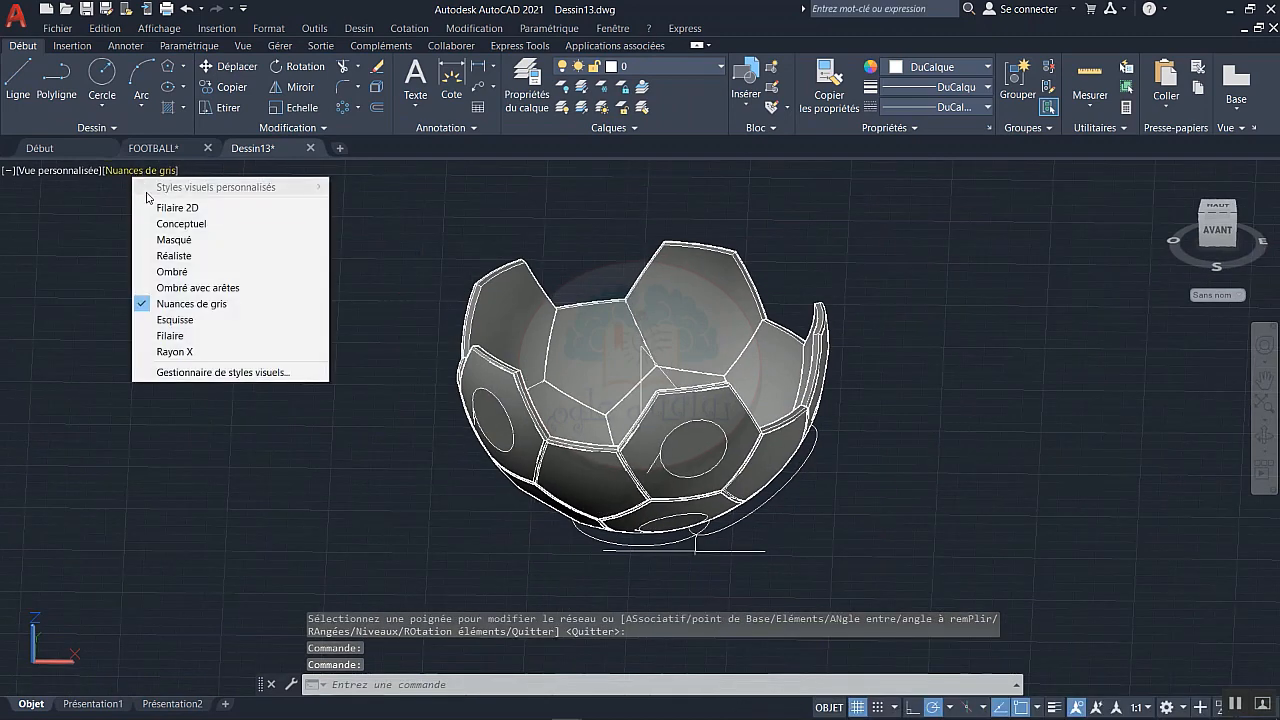
left_click(173, 256)
middle_click_drag(612, 440, 514, 352, "shift")
left_click(416, 247)
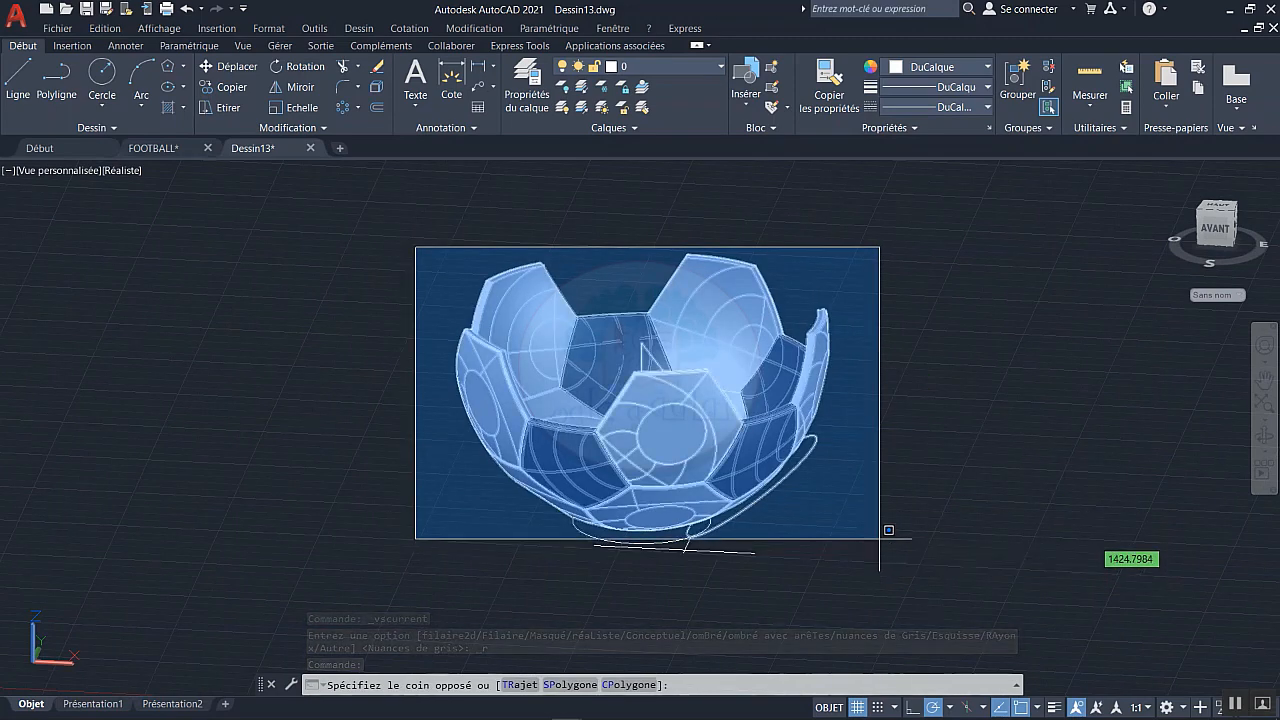
left_click(882, 527)
right_click(745, 453)
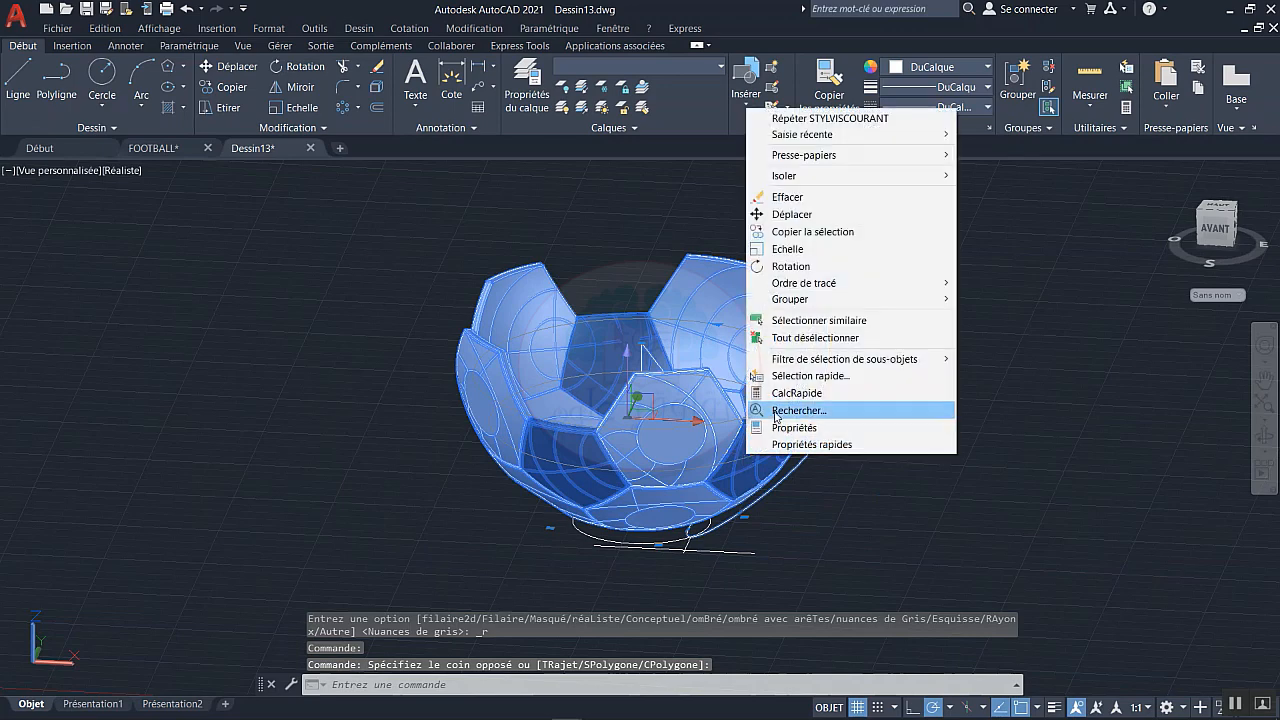
mouse_move(866, 298)
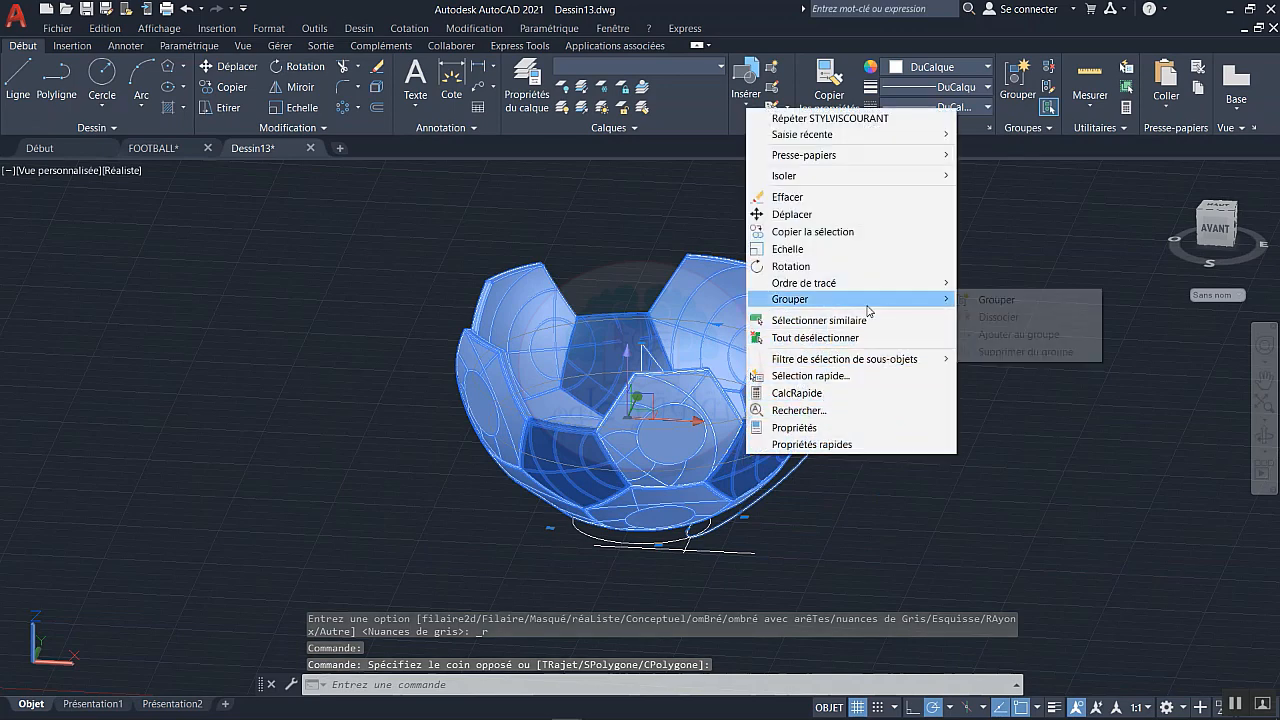
left_click(981, 302)
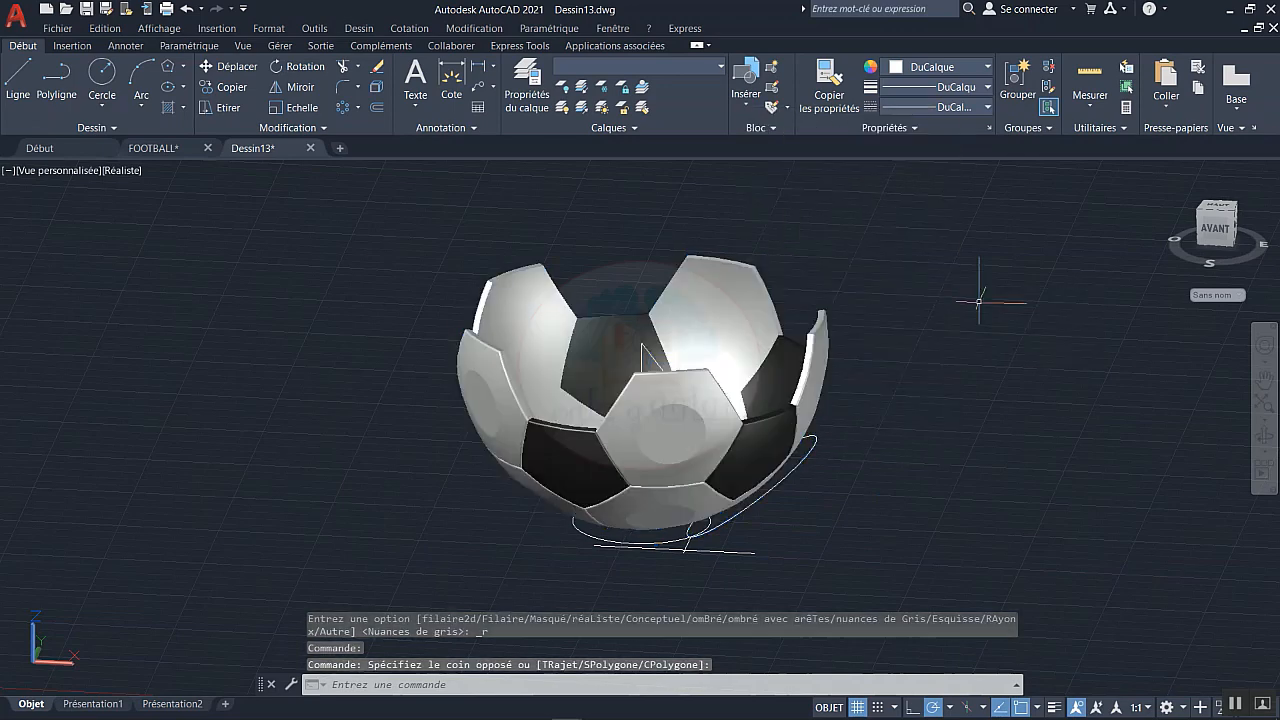
- Copy the grouped half ball to the empty space beside the original
left_click(776, 402)
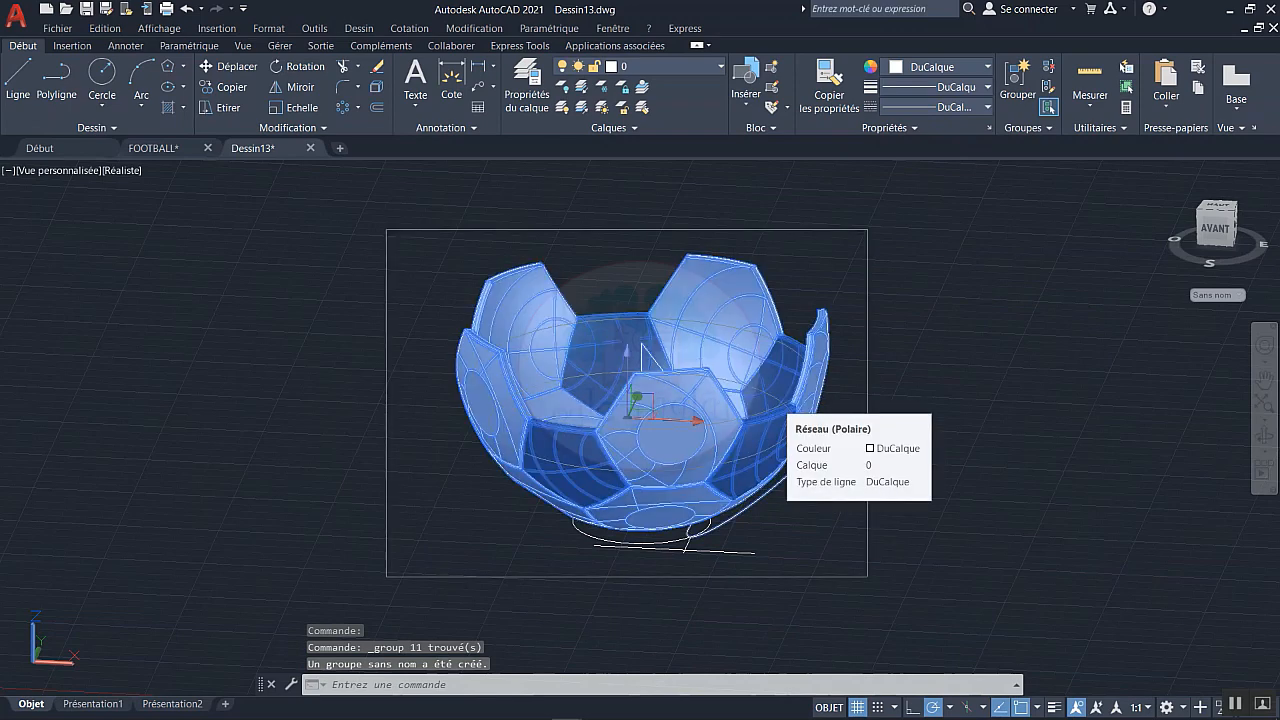
right_click(776, 402)
left_click(843, 180)
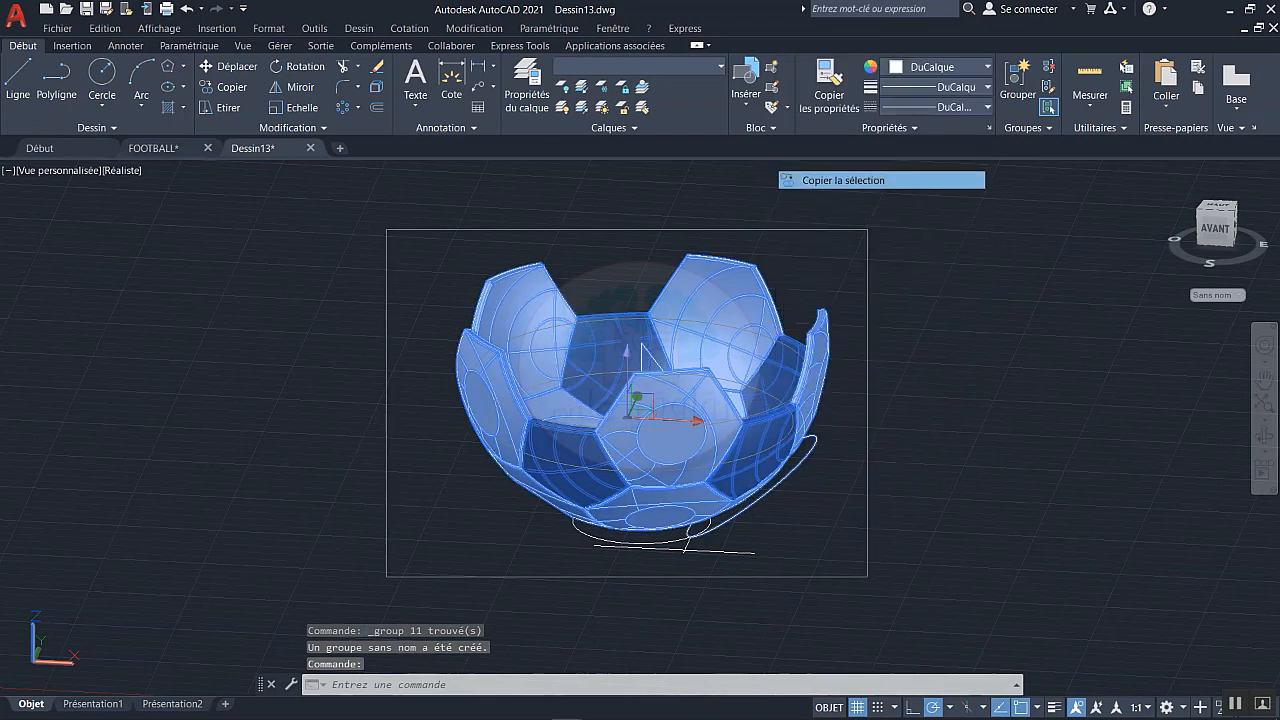
left_click(731, 203)
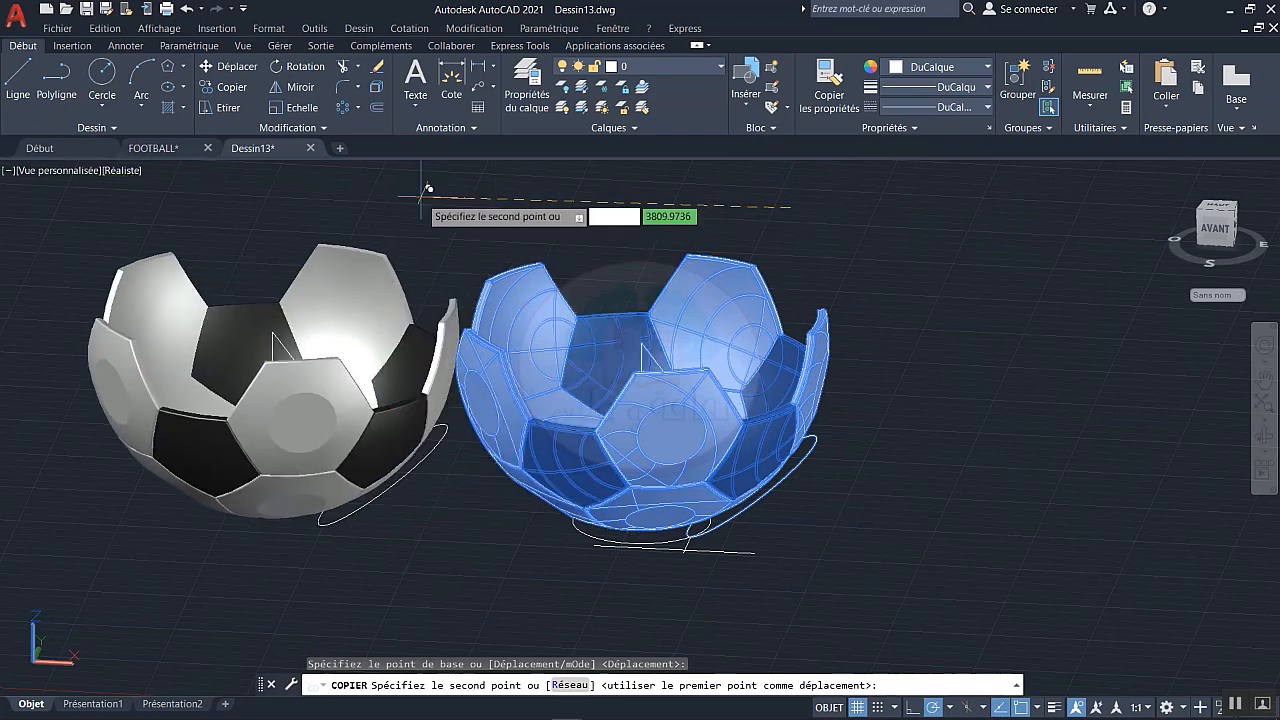
left_click(383, 190)
key("Return")
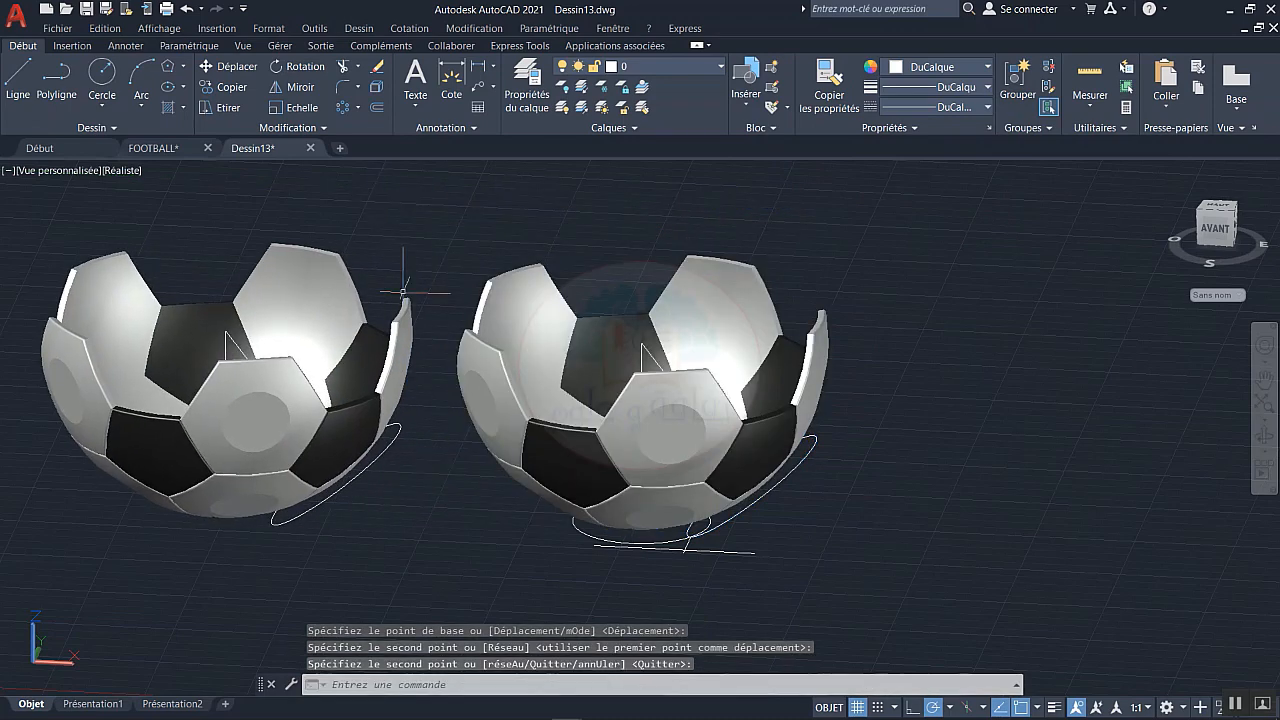
middle_click_drag(420, 335, 569, 398)
key("Escape")
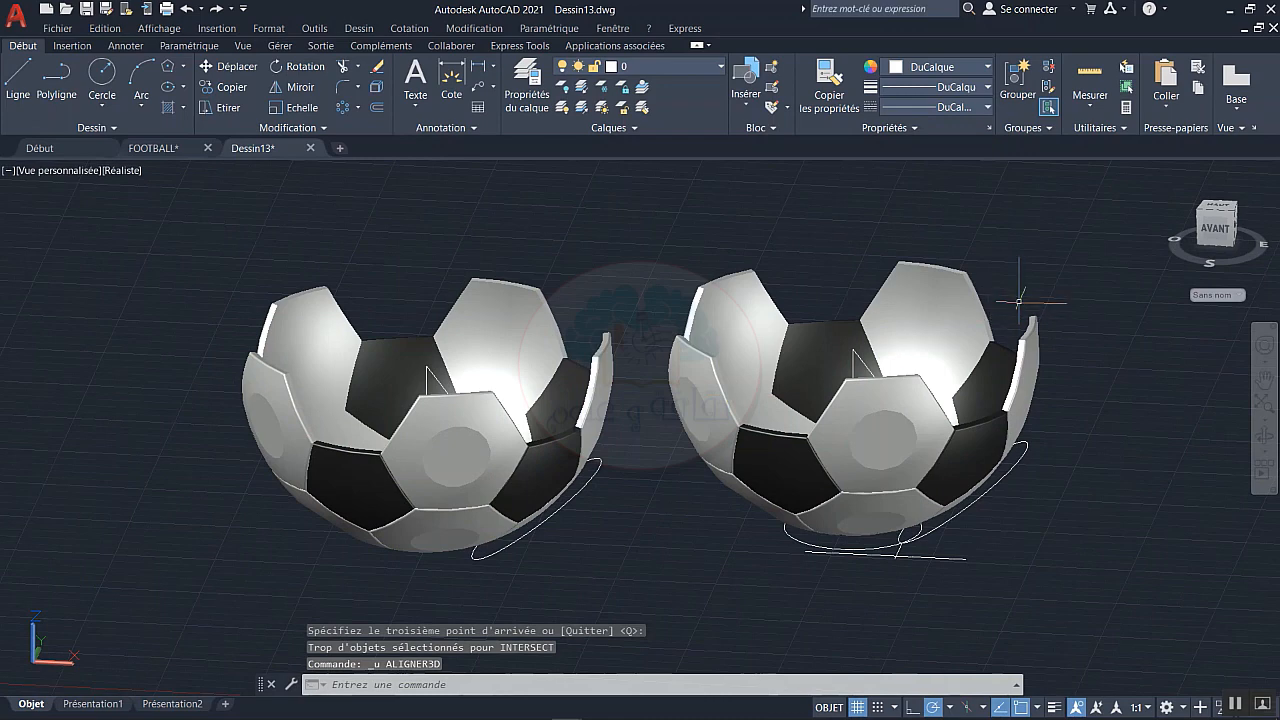
- Start ALIGNER3D on the original half ball and specify three adjacent inner corners of one rim hexagon as the source points
left_click(952, 310)
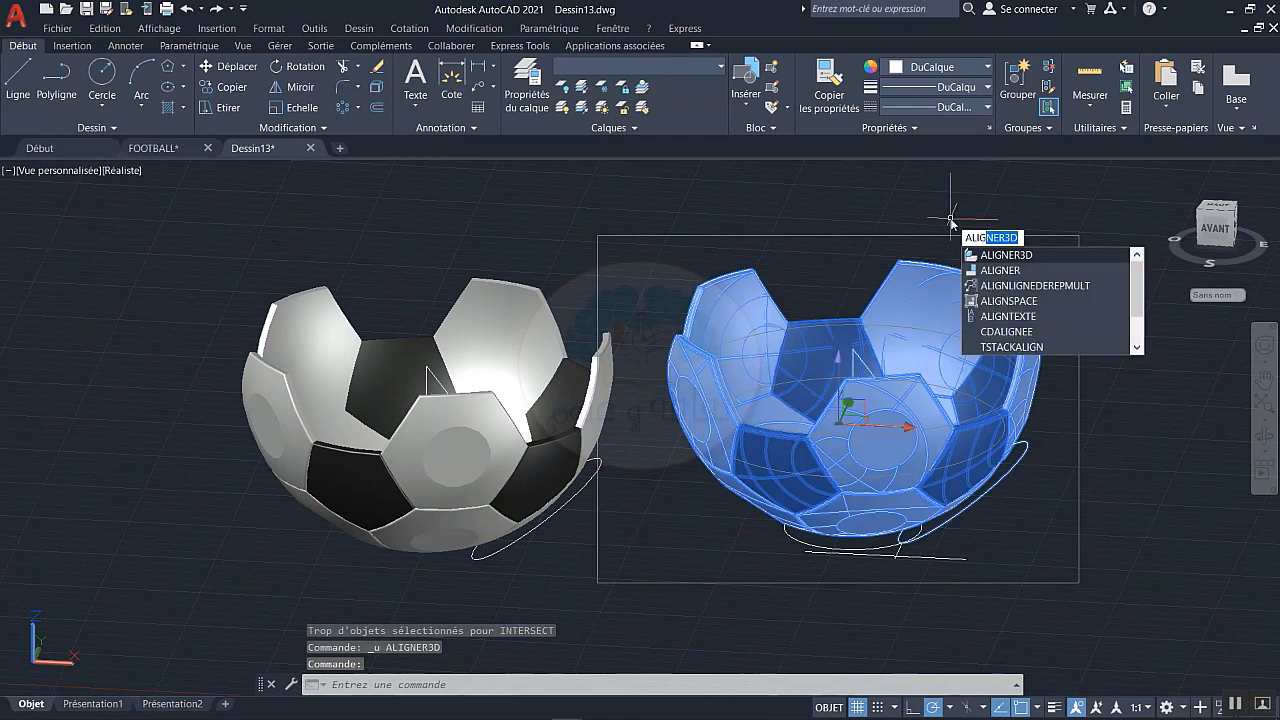
key("Return")
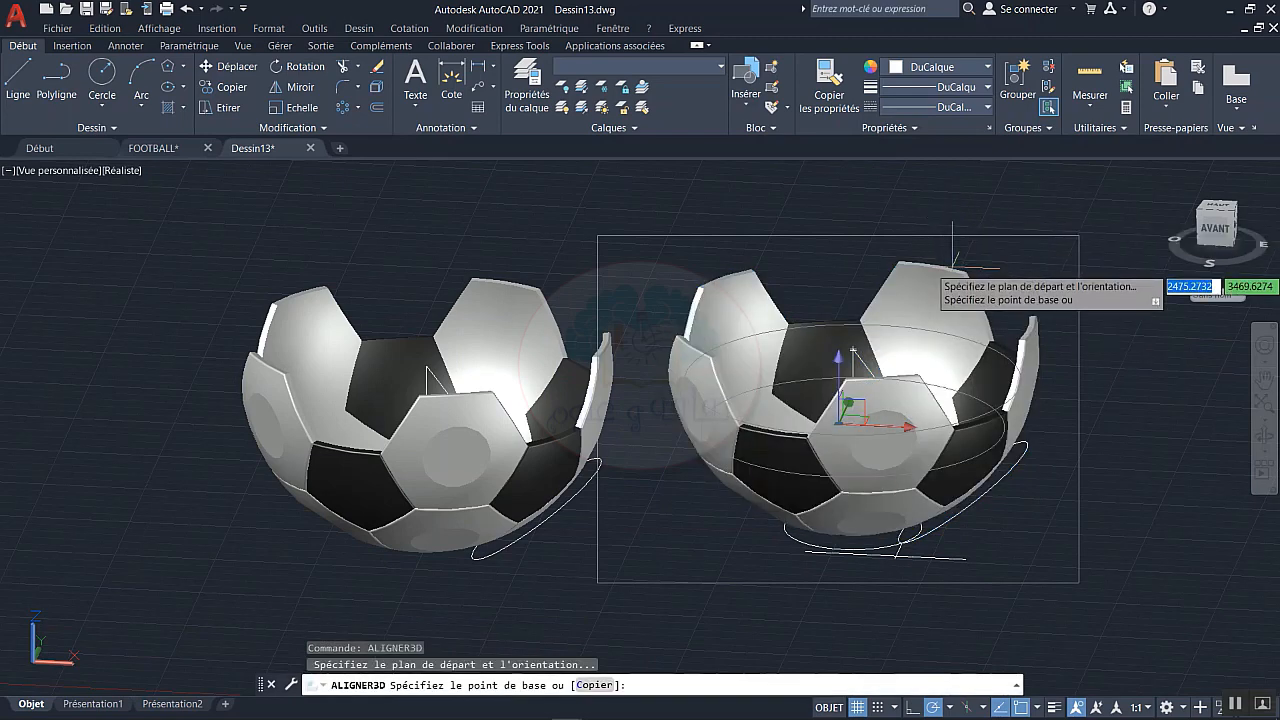
scroll(955, 285, "up", 6)
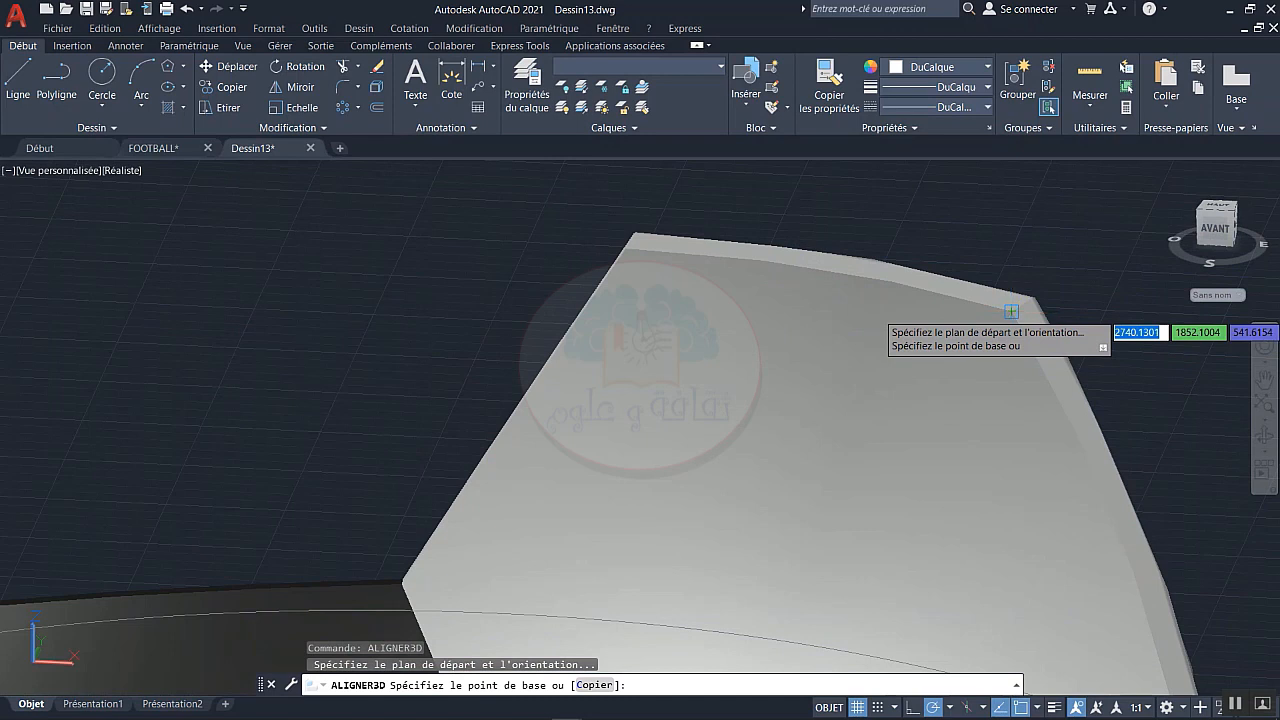
left_click(1011, 311)
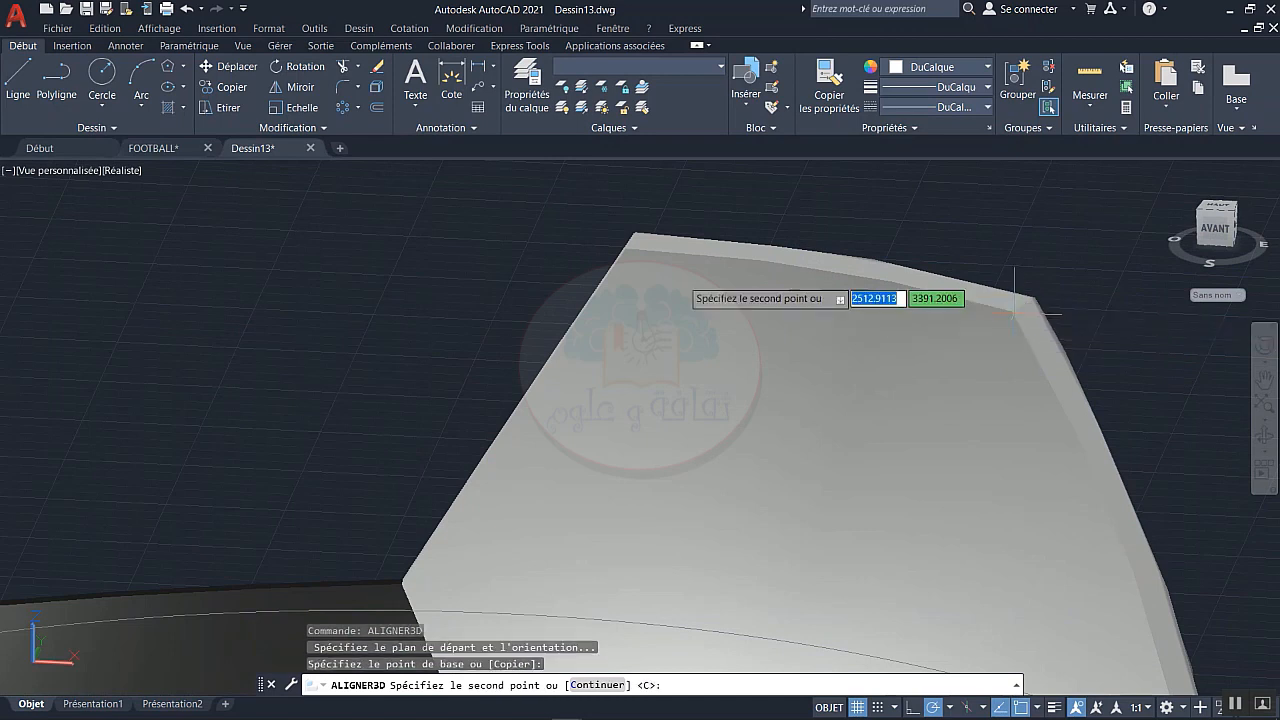
left_click(624, 250)
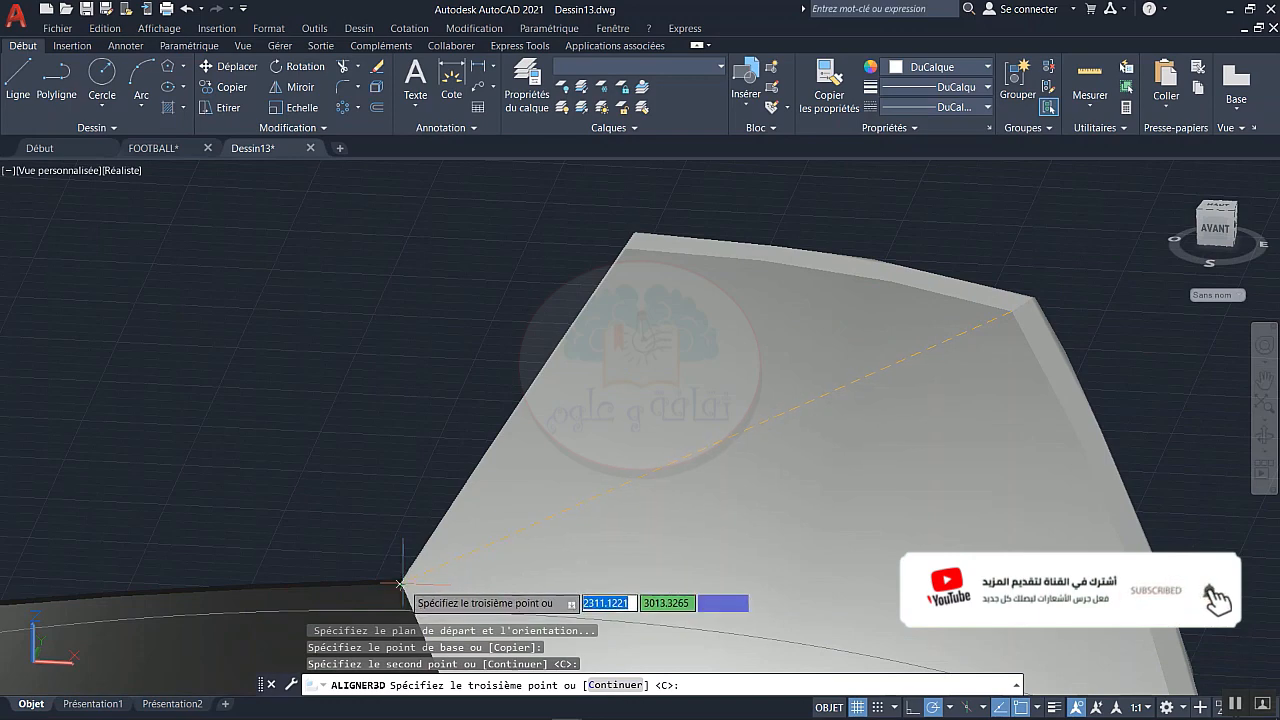
scroll(402, 585, "up", 4)
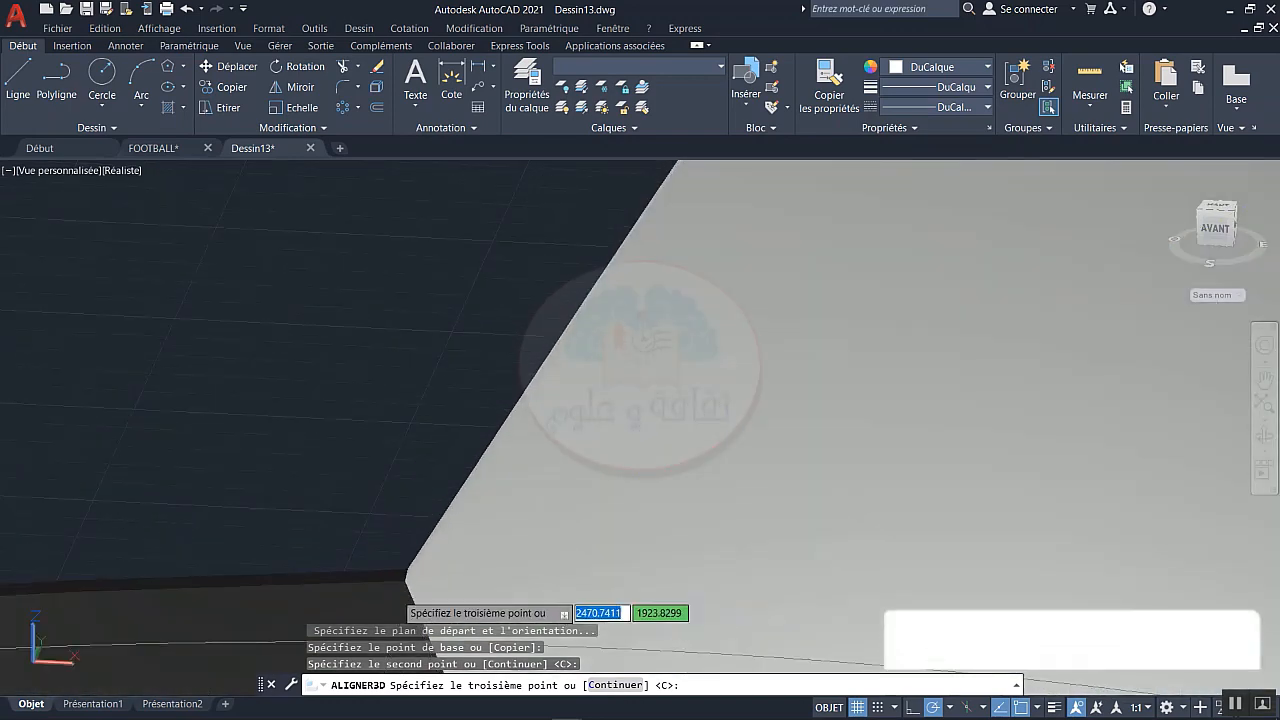
key("Return")
- Align the half ball onto the copied half by specifying three matching destination corners on the copy's rim, closing the ball
scroll(405, 580, "down", 6)
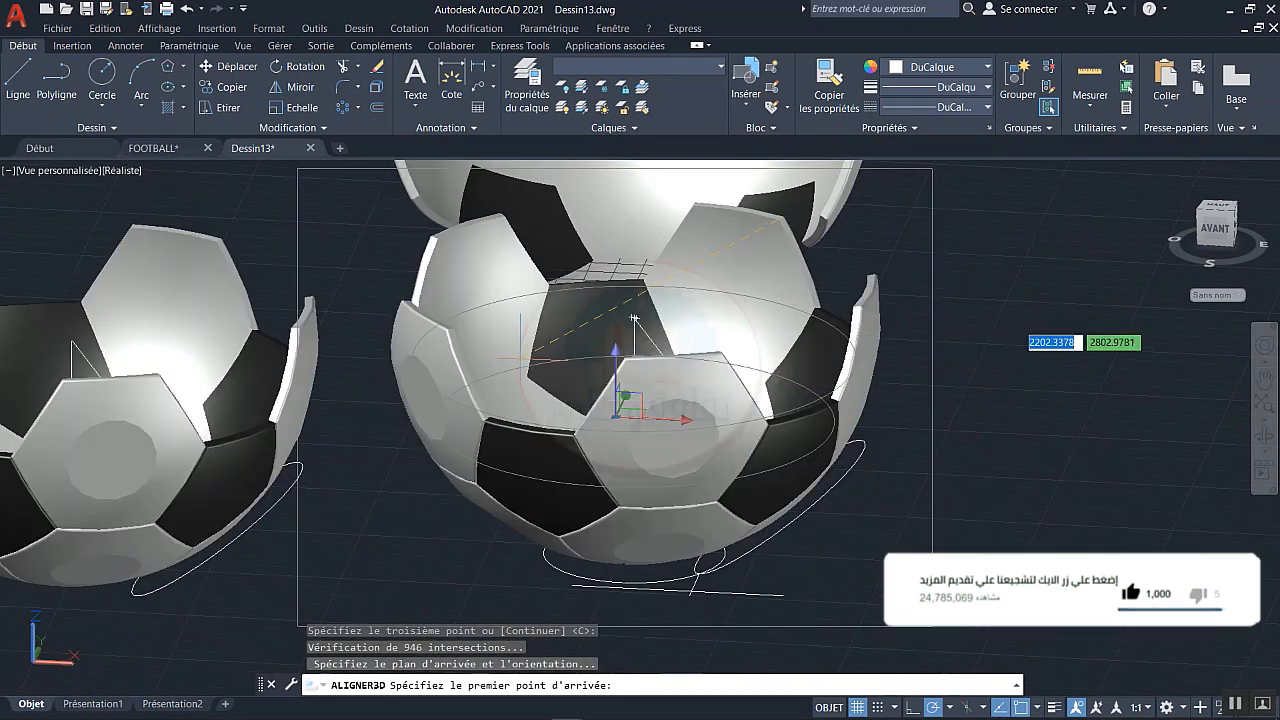
middle_click_drag(520, 358, 803, 320)
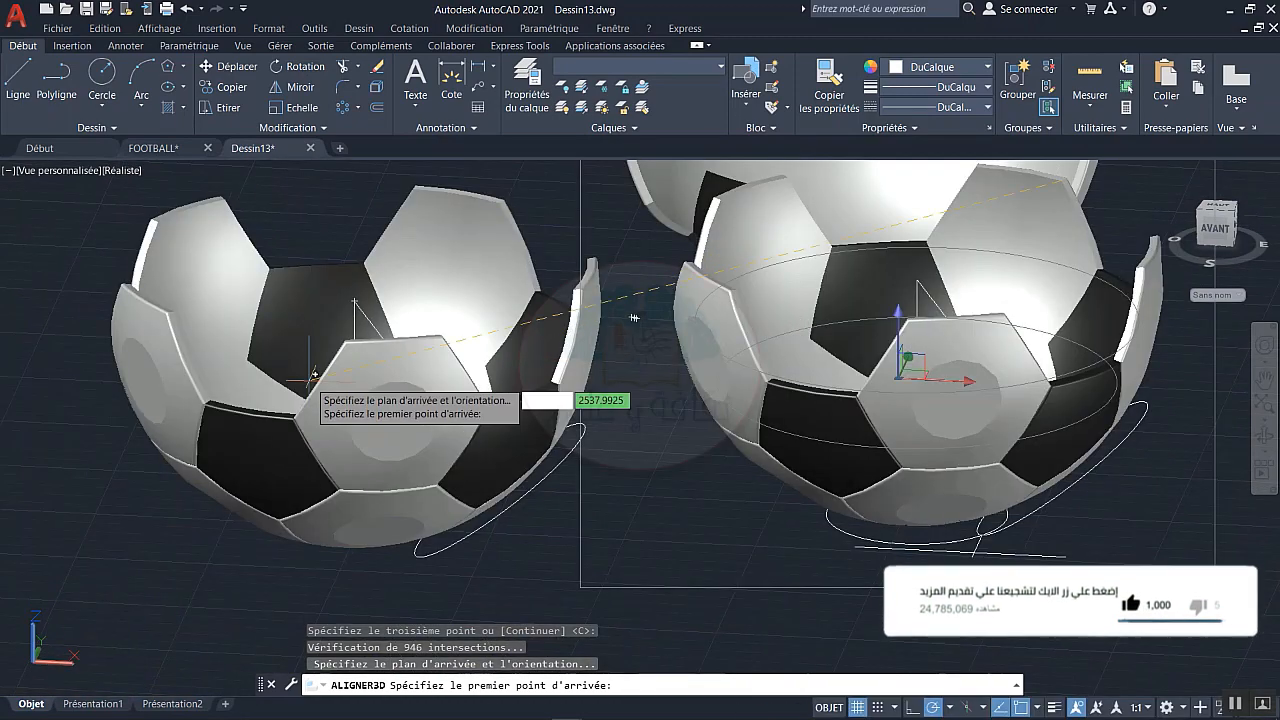
middle_click_drag(397, 470, 517, 391, "shift")
scroll(511, 436, "up", 2)
middle_click_drag(511, 436, 524, 440)
scroll(524, 440, "up", 6)
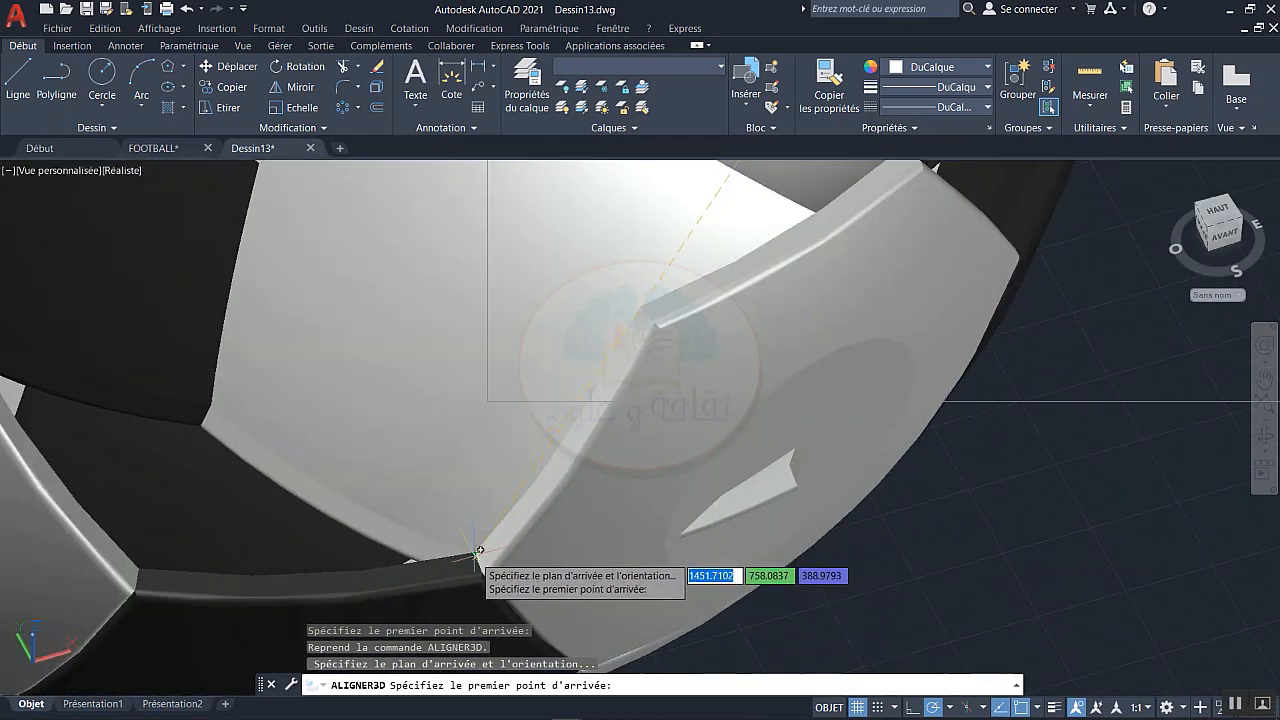
scroll(479, 550, "up", 4)
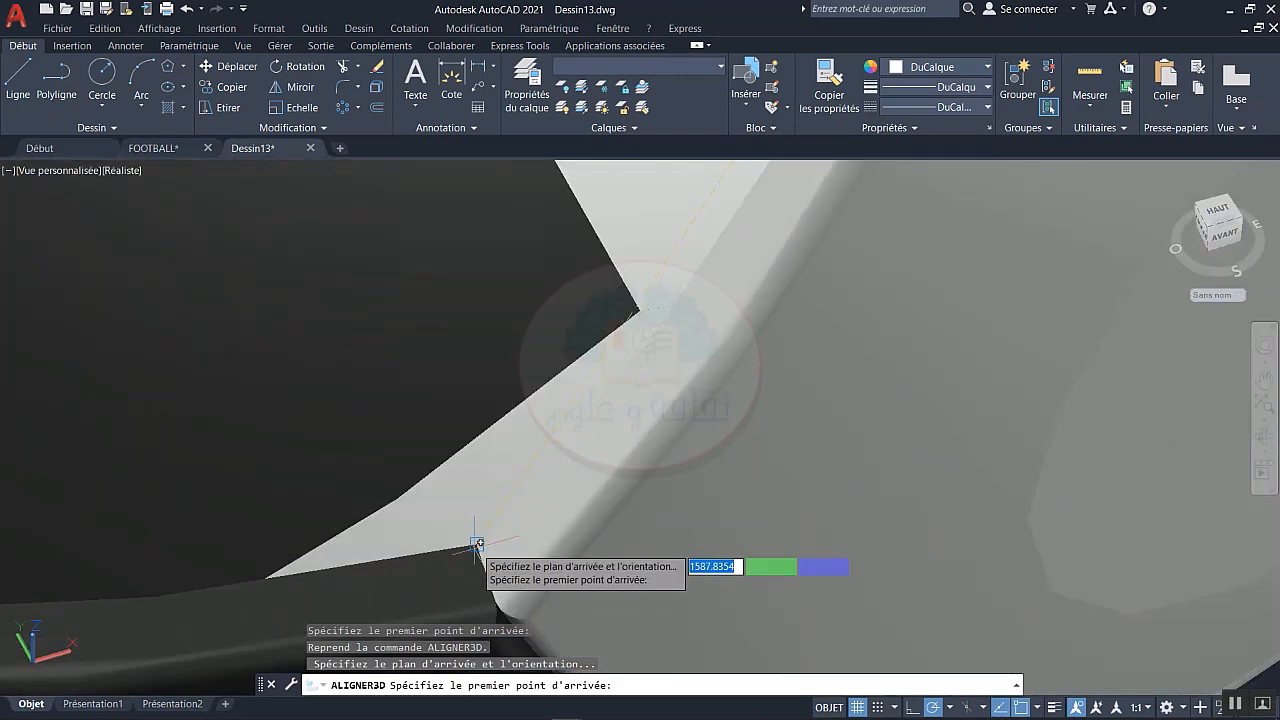
left_click(477, 545)
scroll(477, 545, "down", 5)
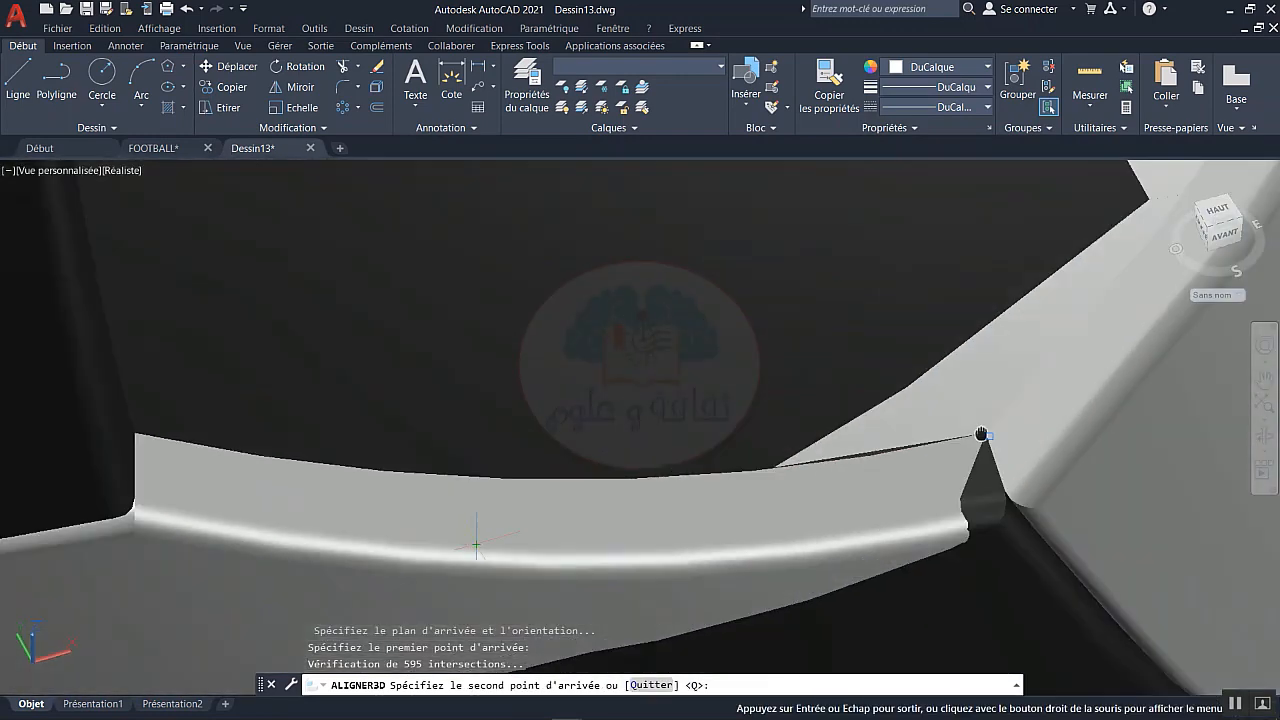
scroll(663, 432, "down", 6)
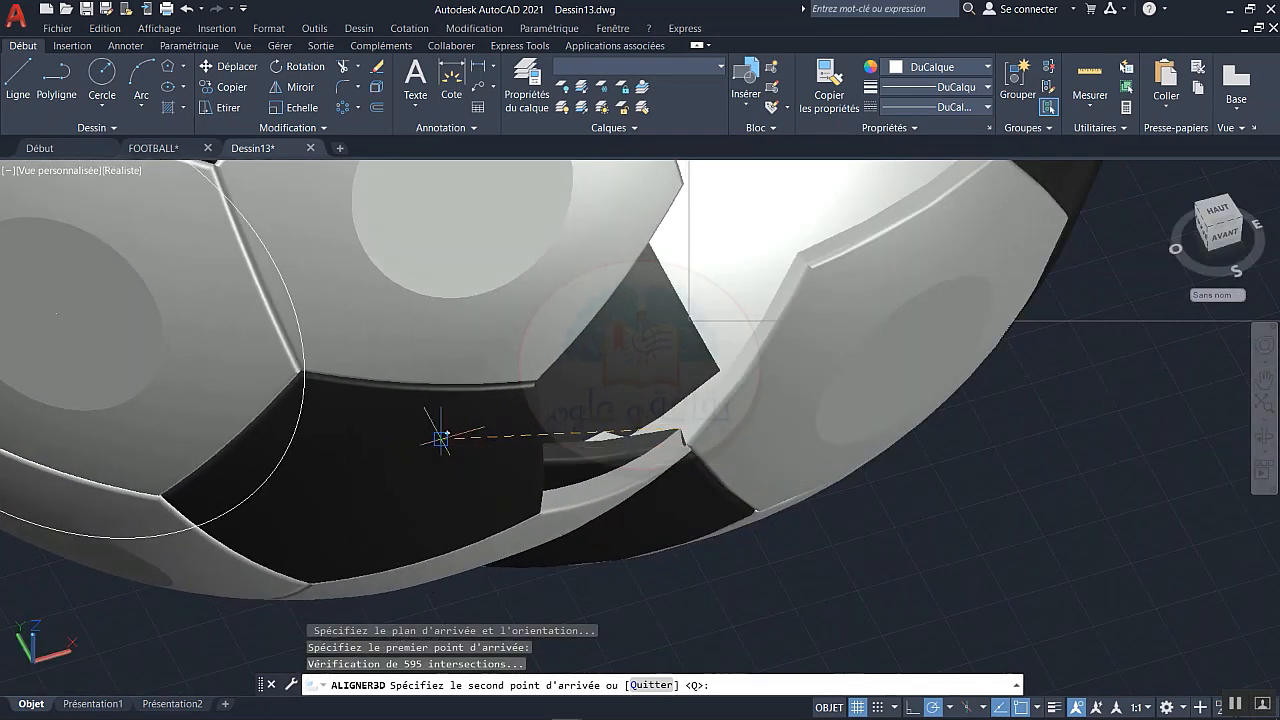
left_click(441, 437)
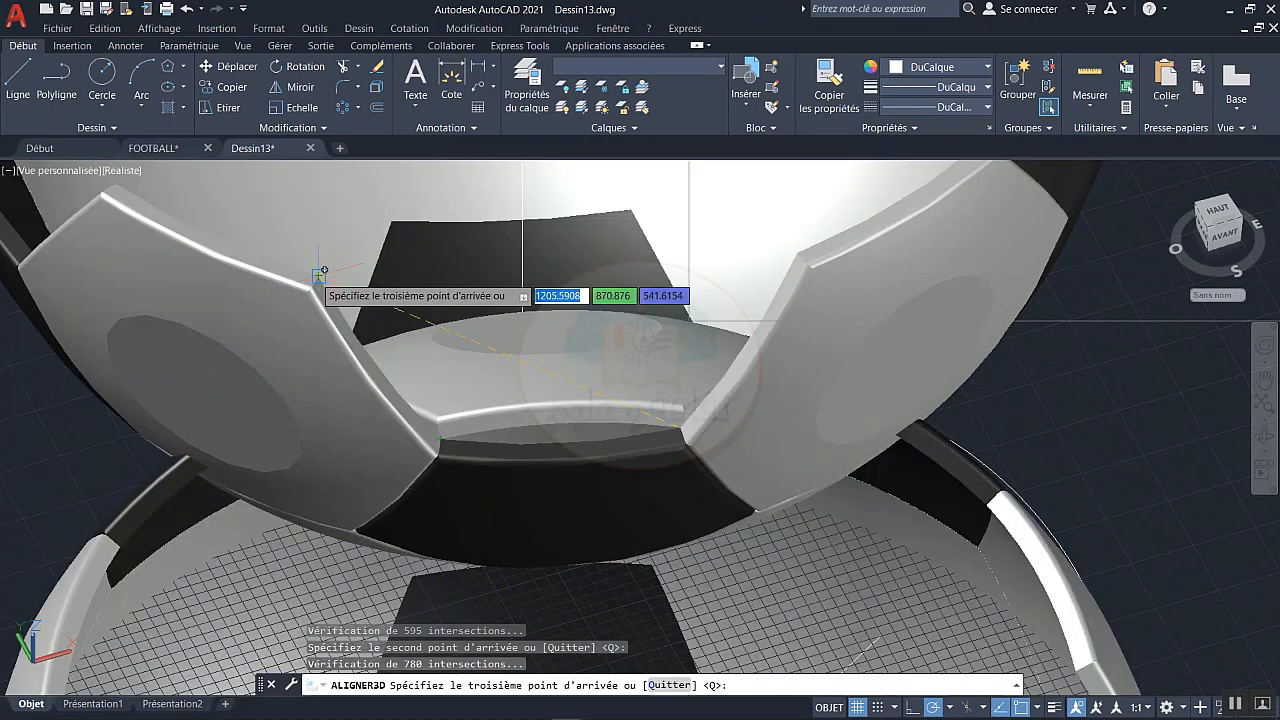
left_click(318, 276)
scroll(316, 284, "down", 8)
middle_click_drag(346, 318, 393, 474)
scroll(397, 469, "up", 4)
middle_click_drag(380, 426, 537, 493)
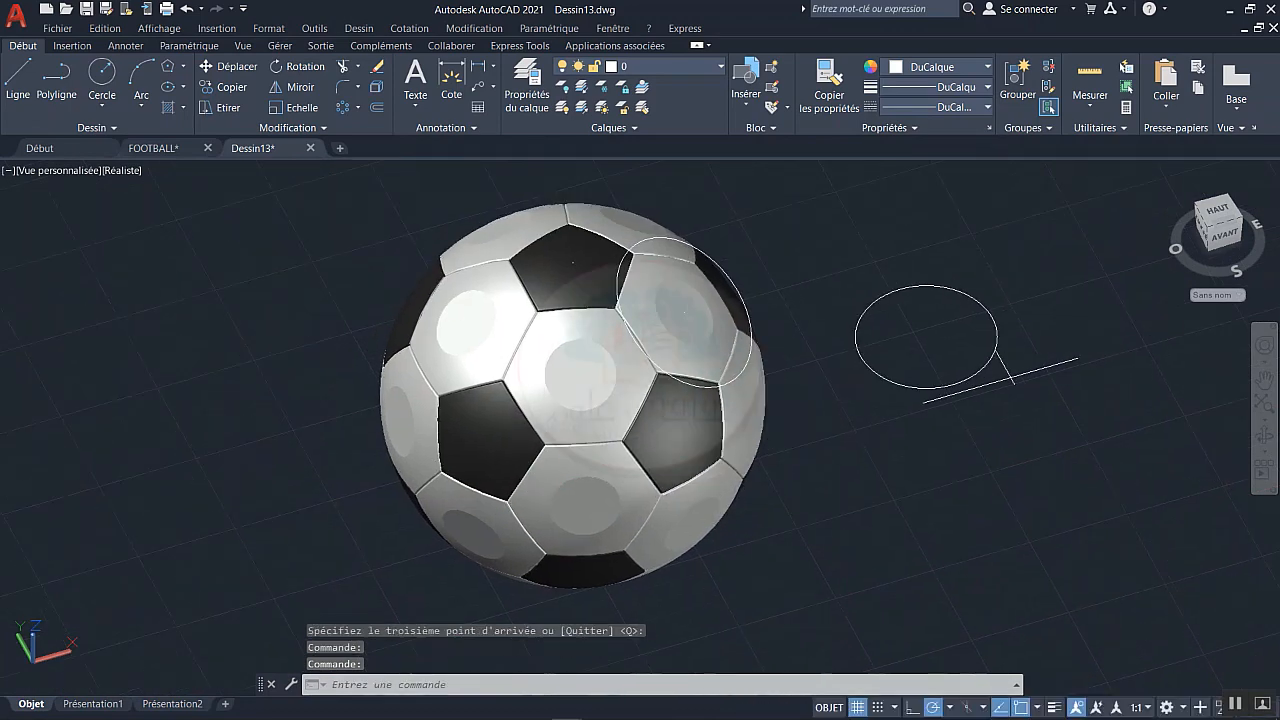
- Ungroup both halves of the closed ball with Dissocier, first the upper half and then the lower half
left_click(598, 405)
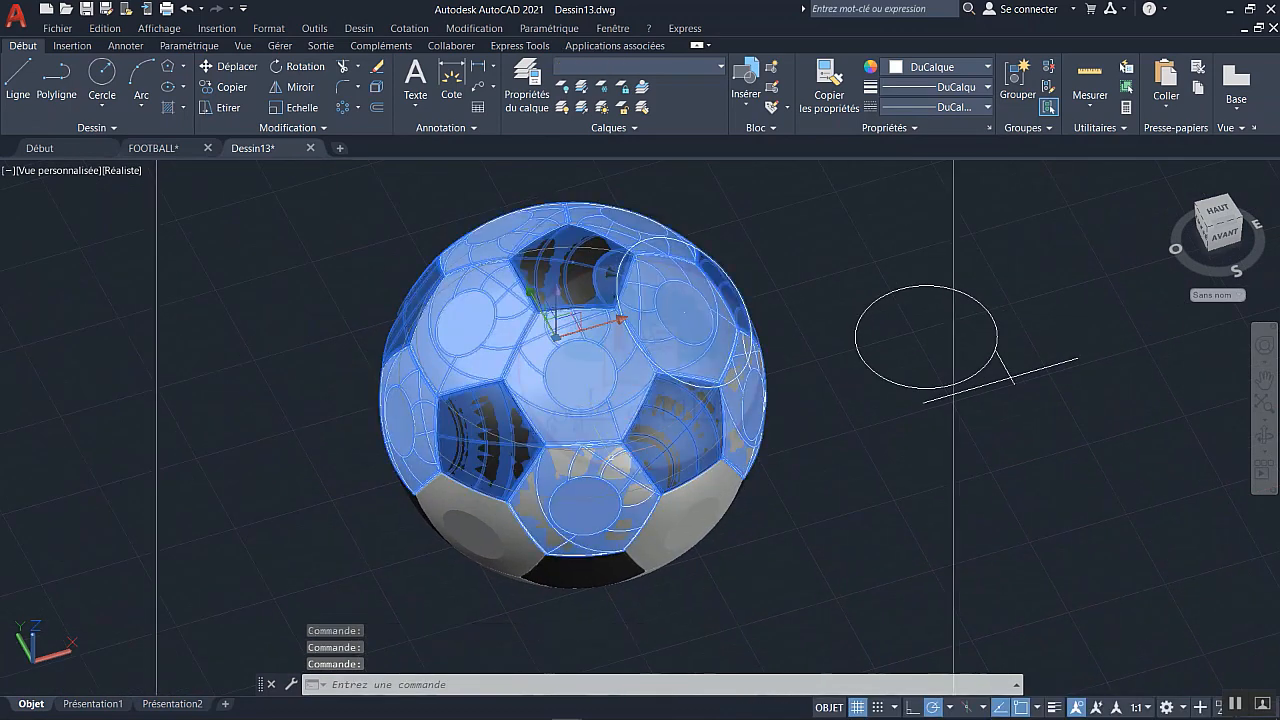
right_click(598, 388)
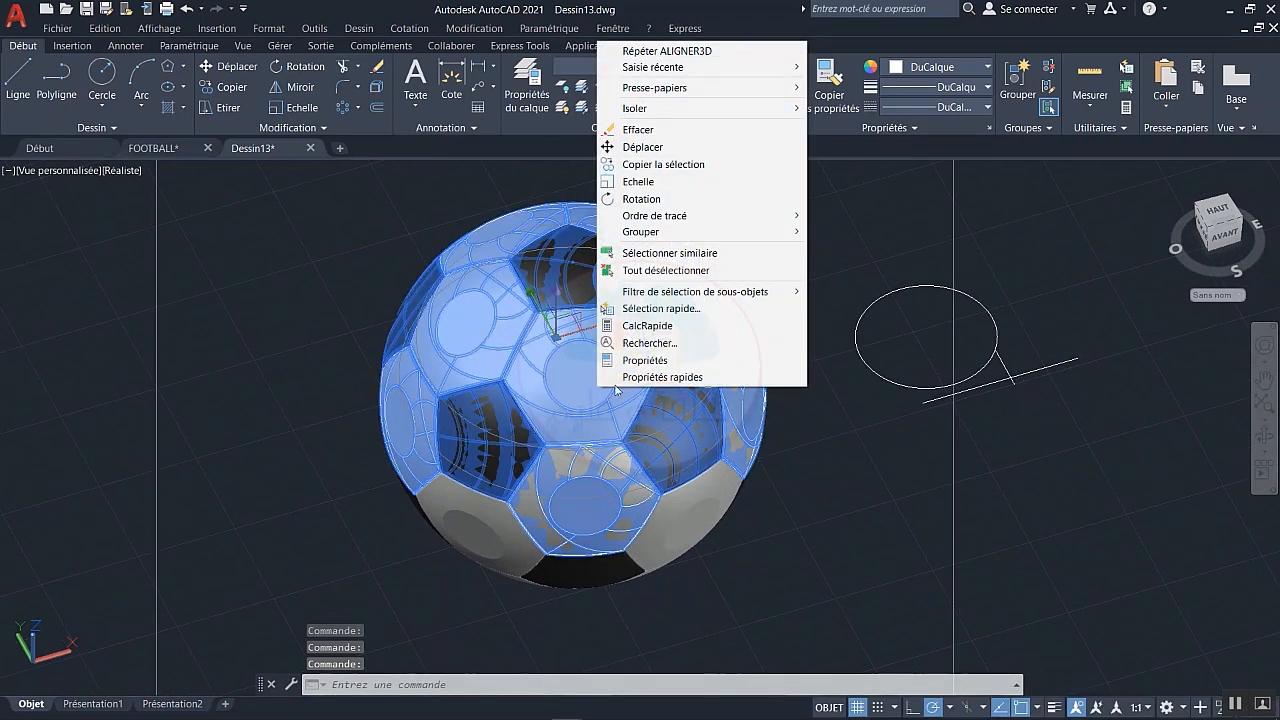
mouse_move(767, 238)
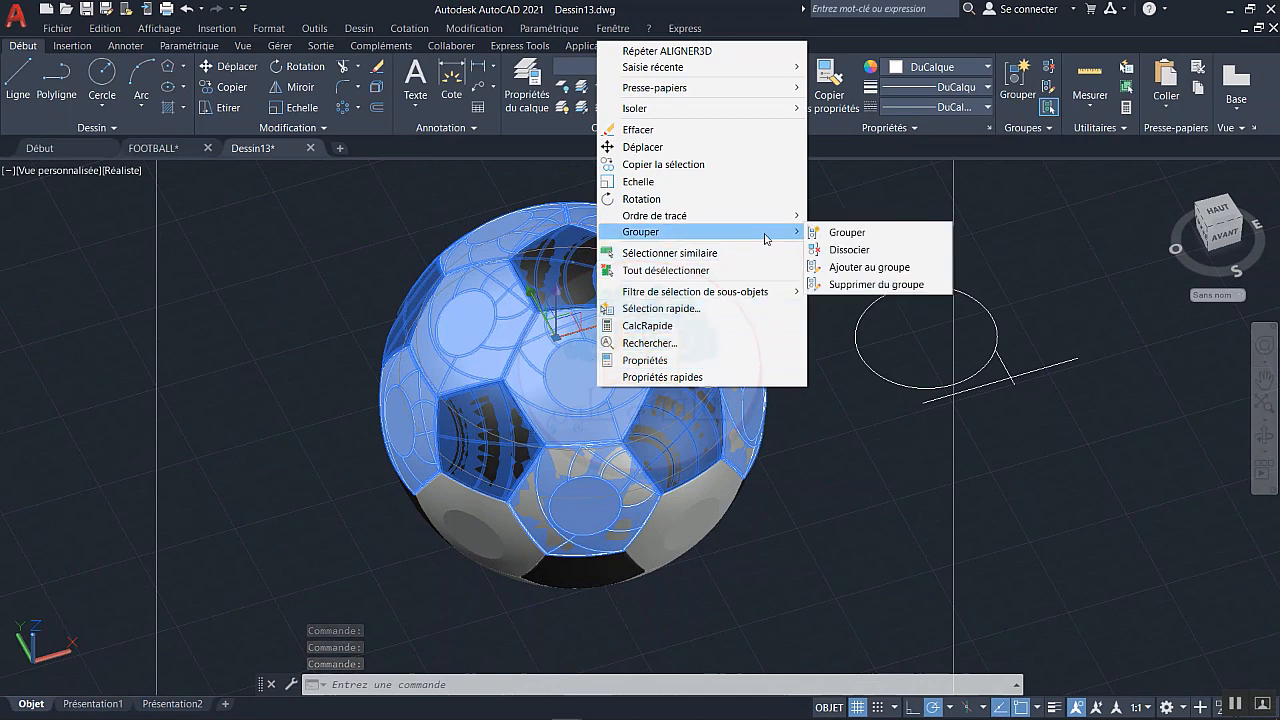
left_click(830, 248)
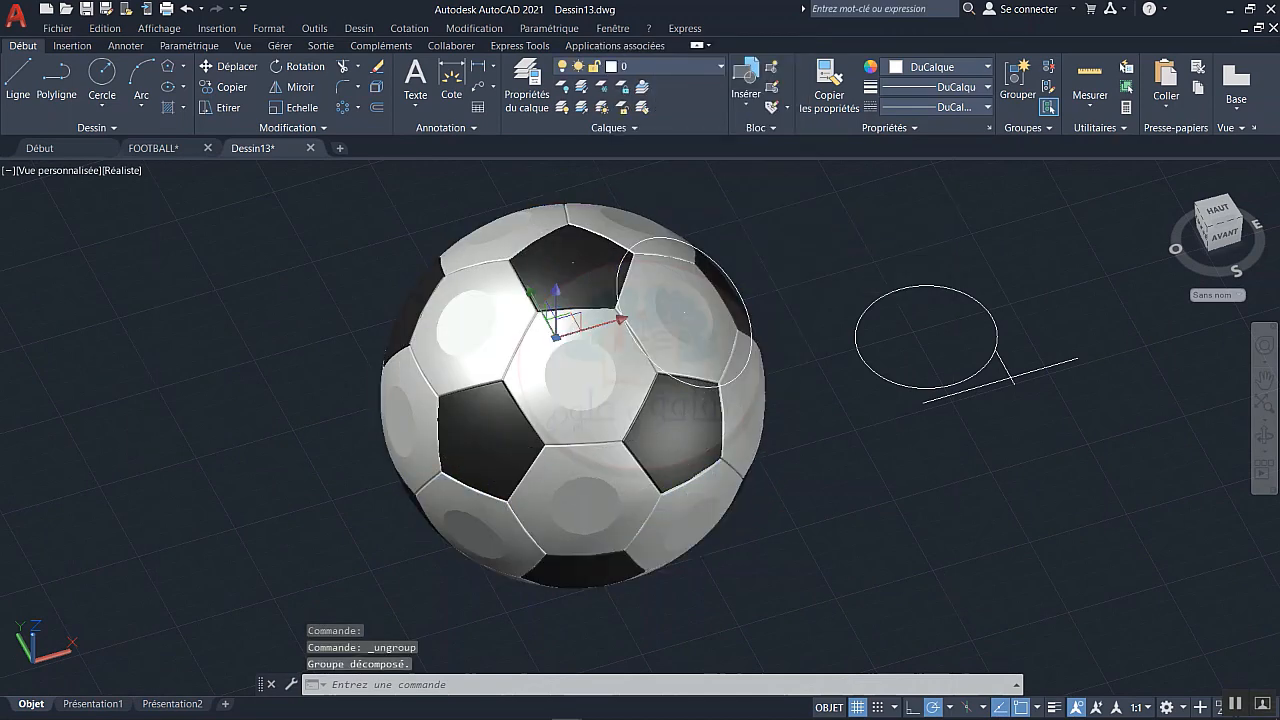
left_click(705, 525)
right_click(700, 519)
mouse_move(798, 368)
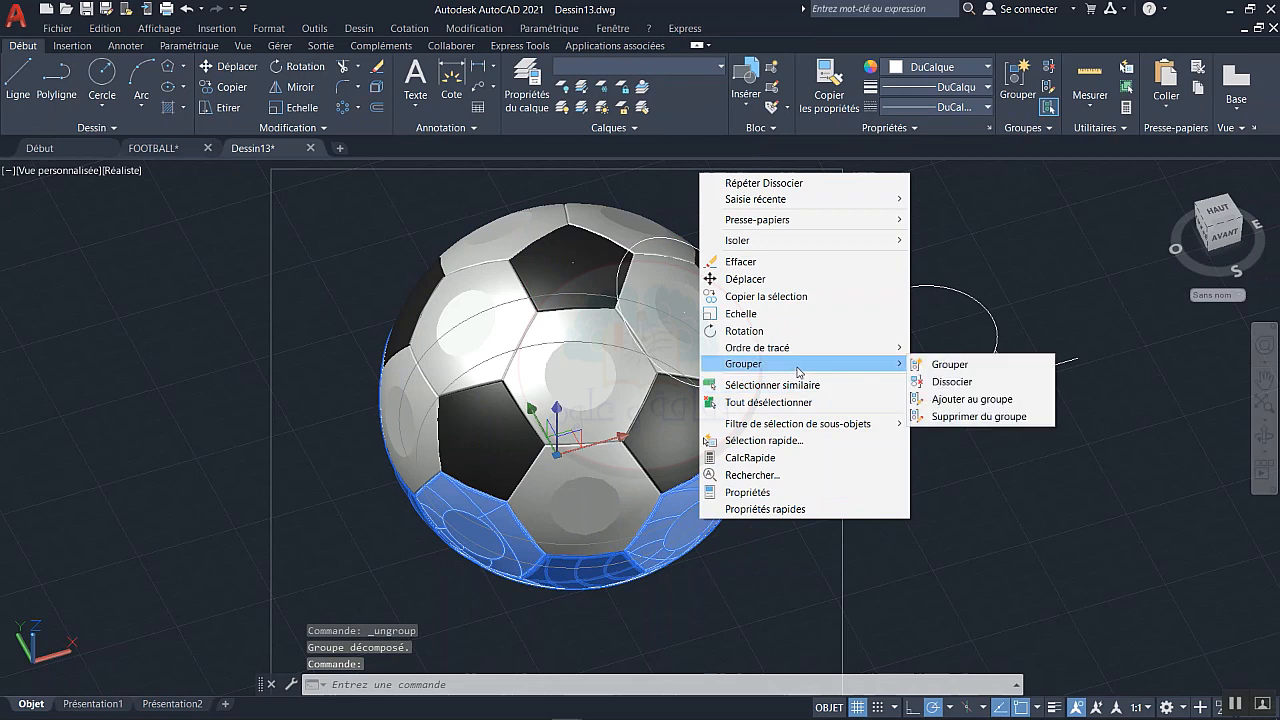
left_click(917, 382)
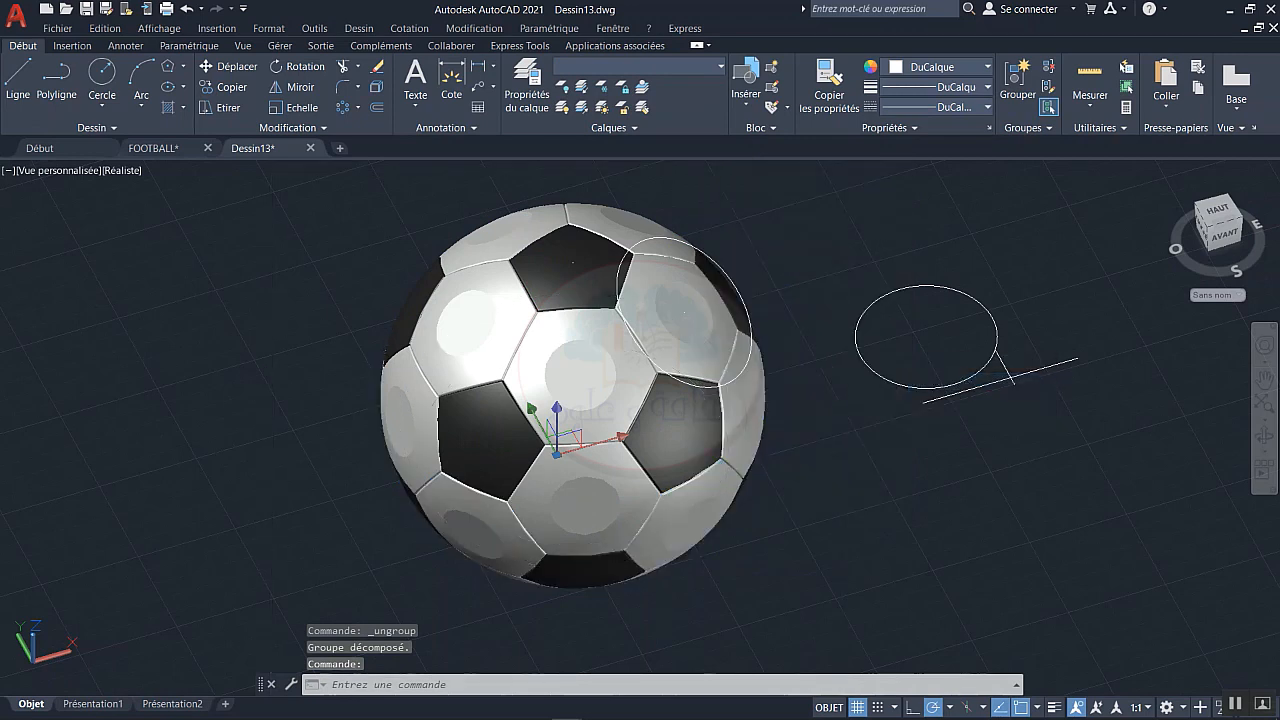
- Erase the construction circle on the ball's upper side and the leftover circle and lines beside the ball
left_click(731, 277)
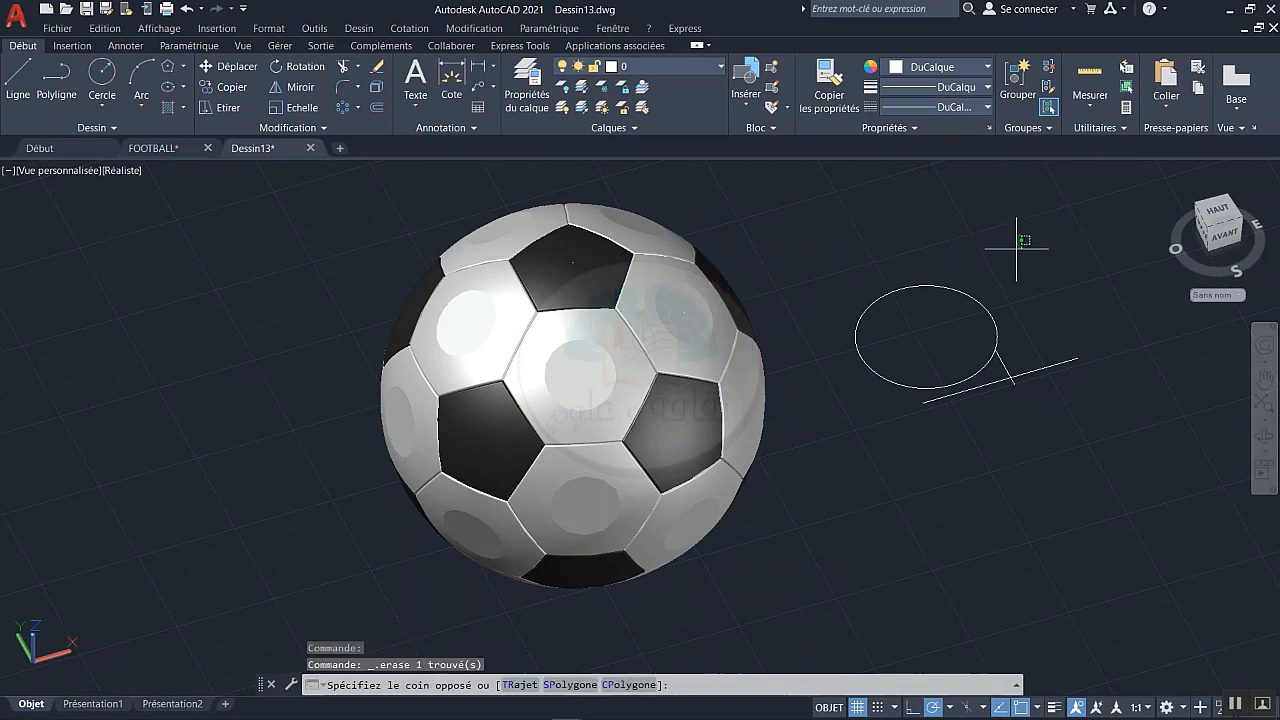
left_click(912, 465)
key("Delete")
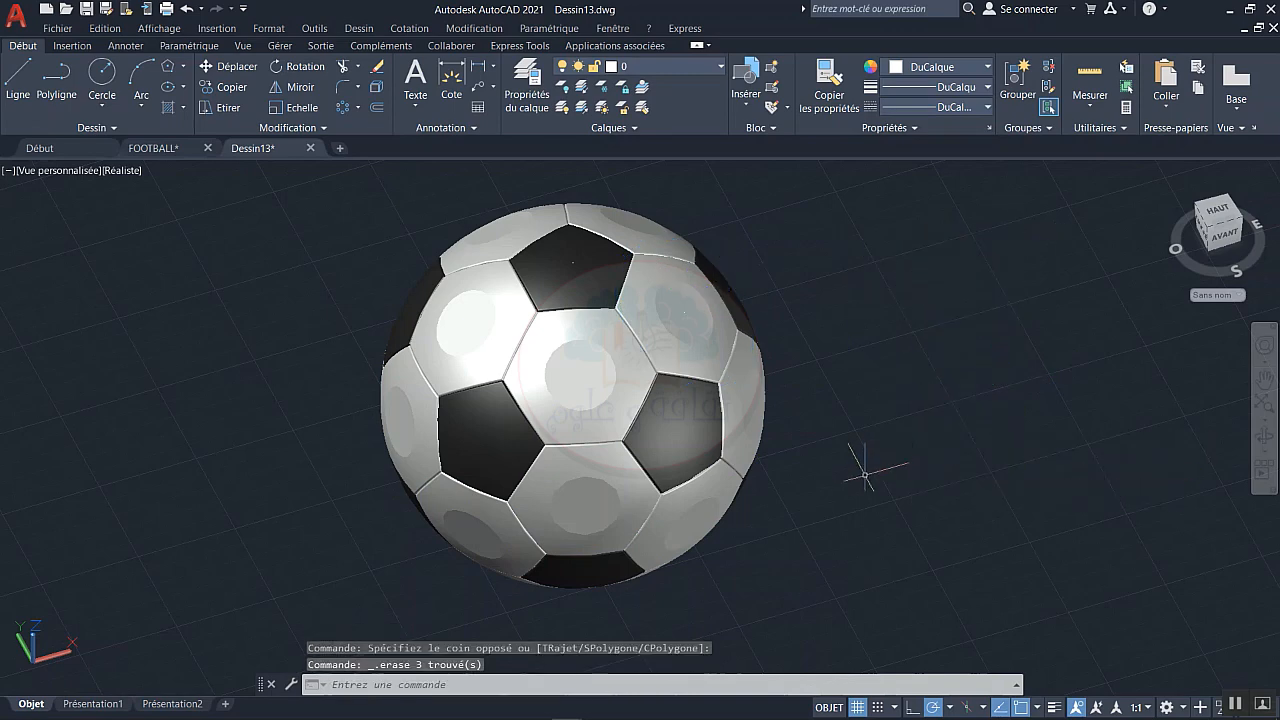
- Erase the remaining construction circle on the underside of the ball
middle_click_drag(754, 559, 745, 522, "shift")
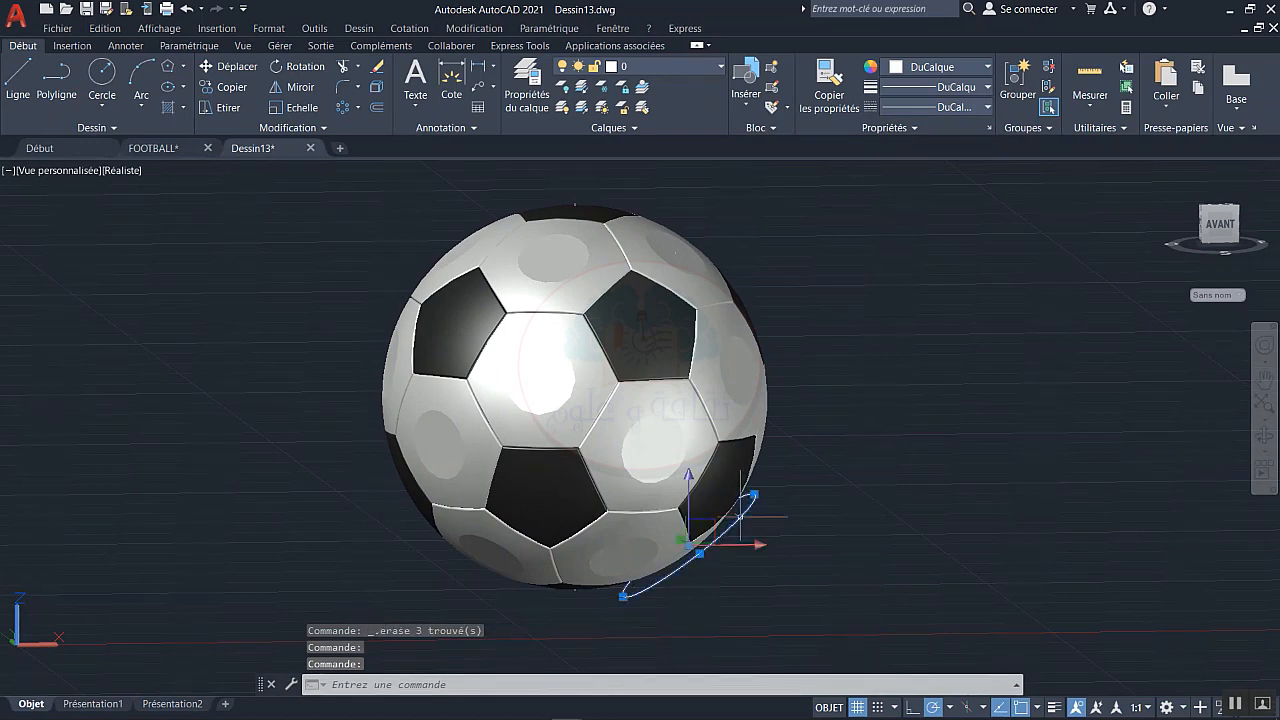
middle_click_drag(680, 527, 847, 475)
left_click_drag(766, 494, 742, 229)
key("Escape")
middle_click_drag(742, 229, 631, 240)
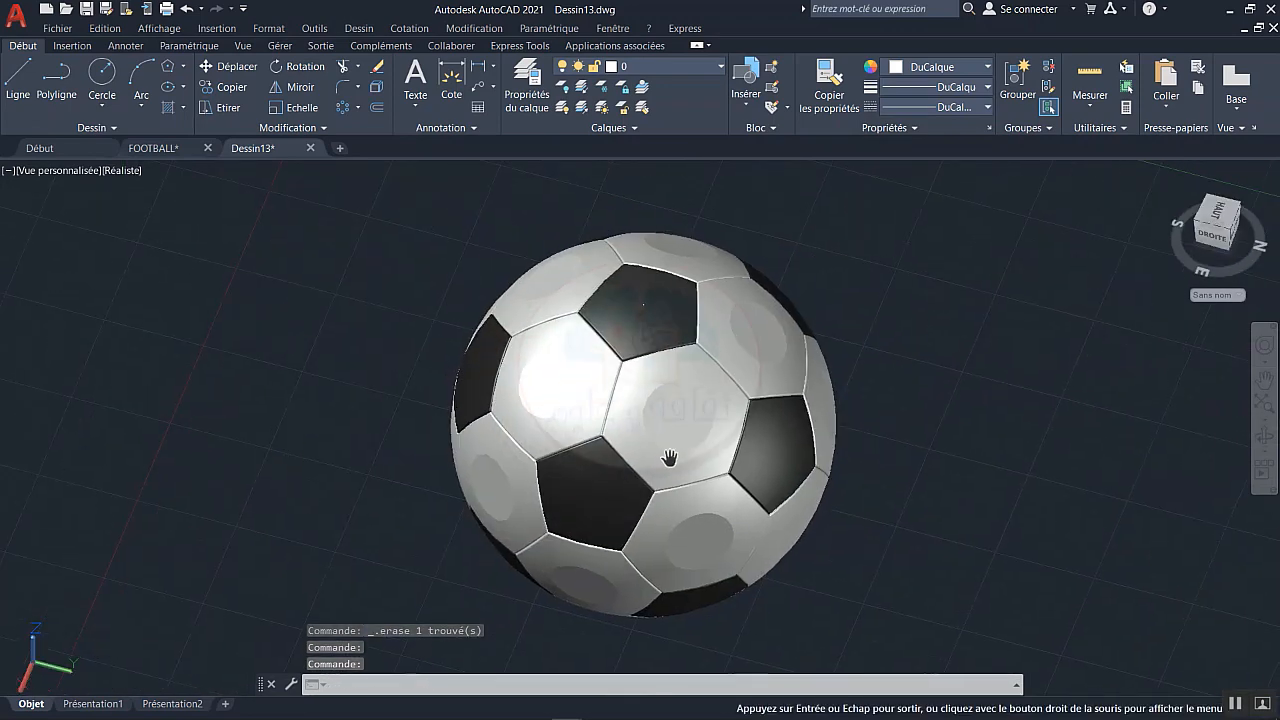
scroll(631, 240, "up", 2)
scroll(670, 456, "down", 2)
middle_click_drag(670, 456, 386, 420, "shift")
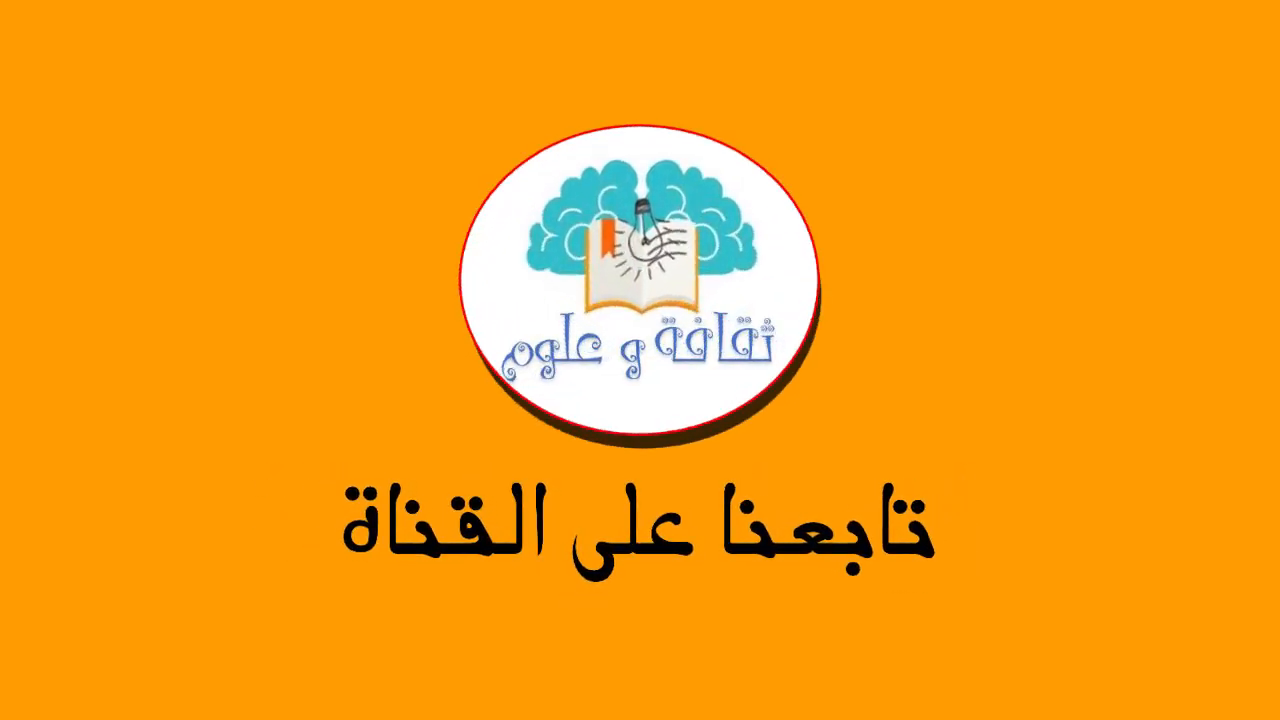